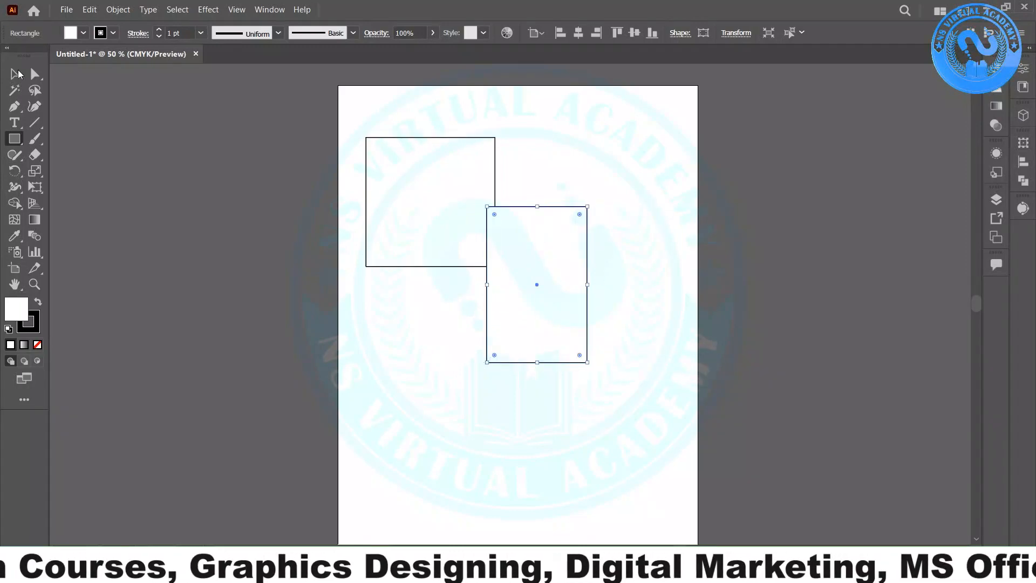
- Move the second rectangle beside the square and reduce its height to match, aligned with the square
{"action": "left_click", "coordinate": [17, 74]}
{"action": "left_click_drag", "start_coordinate": [542, 286], "coordinate": [575, 227]}
{"action": "left_click_drag", "start_coordinate": [570, 294], "coordinate": [569, 267]}
{"action": "left_click", "coordinate": [144, 254]}
{"action": "scroll", "coordinate": [165, 205], "scroll_direction": "down", "scroll_amount": 1}
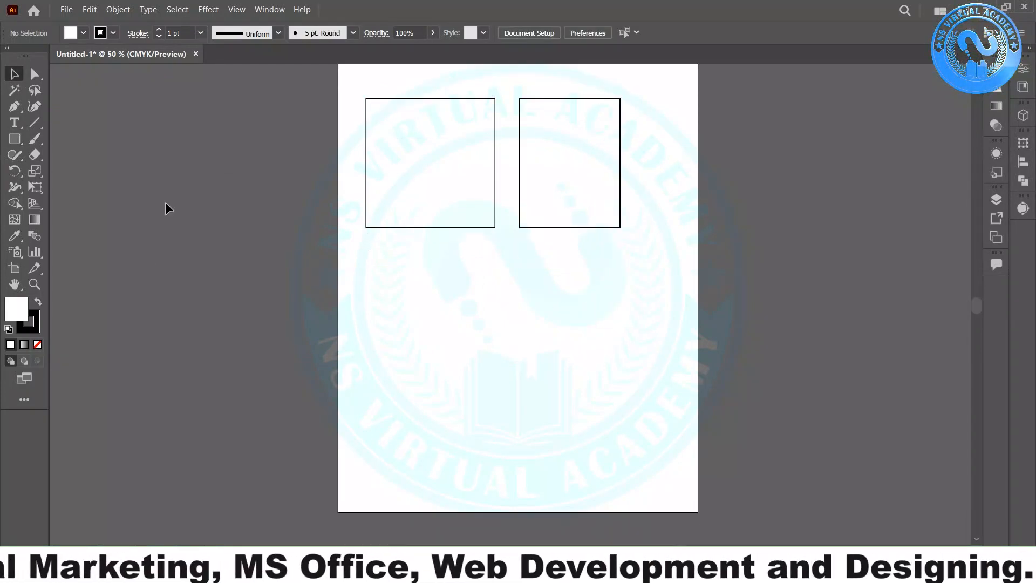
- Draw a horizontal line below the two rectangles and a circle about 280 pt in diameter beneath it
{"action": "left_click", "coordinate": [34, 123]}
{"action": "left_click_drag", "start_coordinate": [388, 286], "coordinate": [618, 287]}
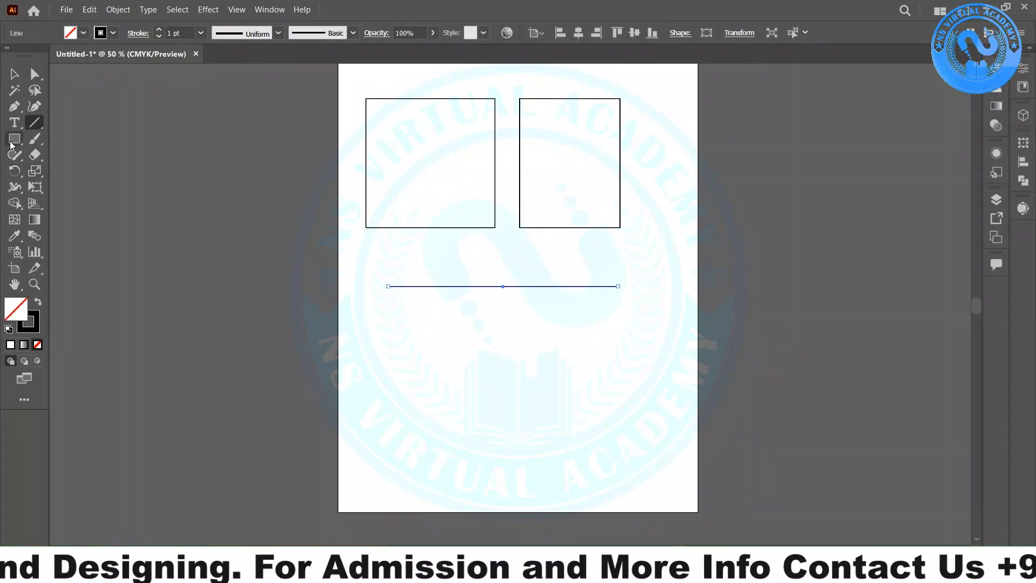
{"action": "left_click", "coordinate": [81, 171]}
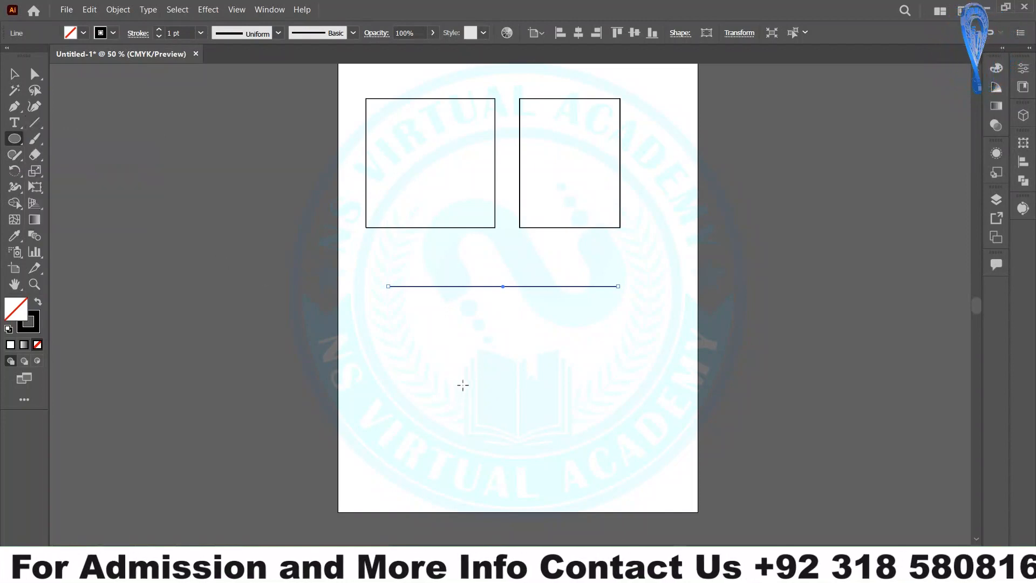
{"action": "left_click_drag", "start_coordinate": [424, 346], "coordinate": [590, 436]}
- Fill the circle with white and move it up slightly, closer to the horizontal line
{"action": "left_click", "coordinate": [18, 78]}
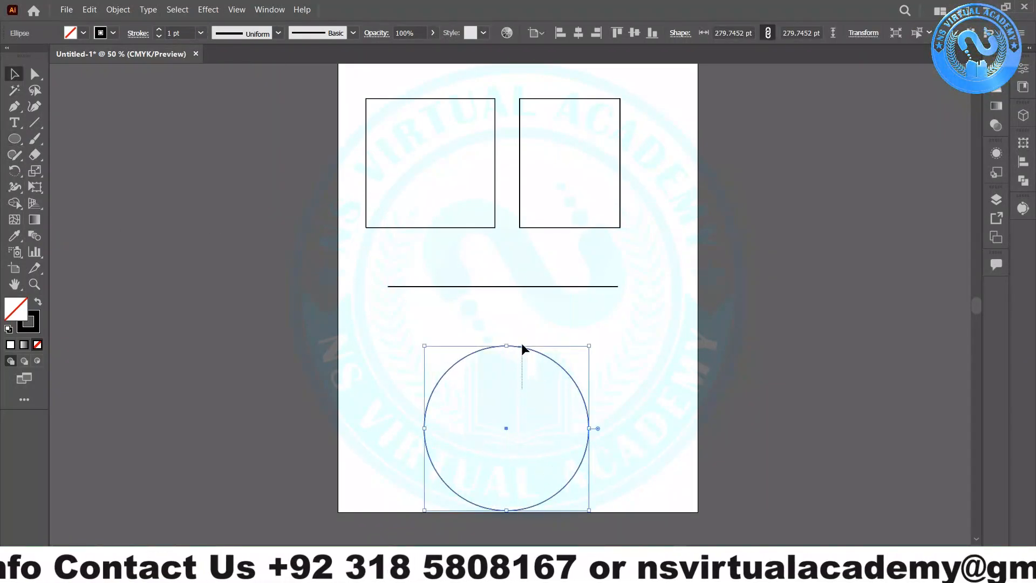
{"action": "left_click", "coordinate": [493, 363]}
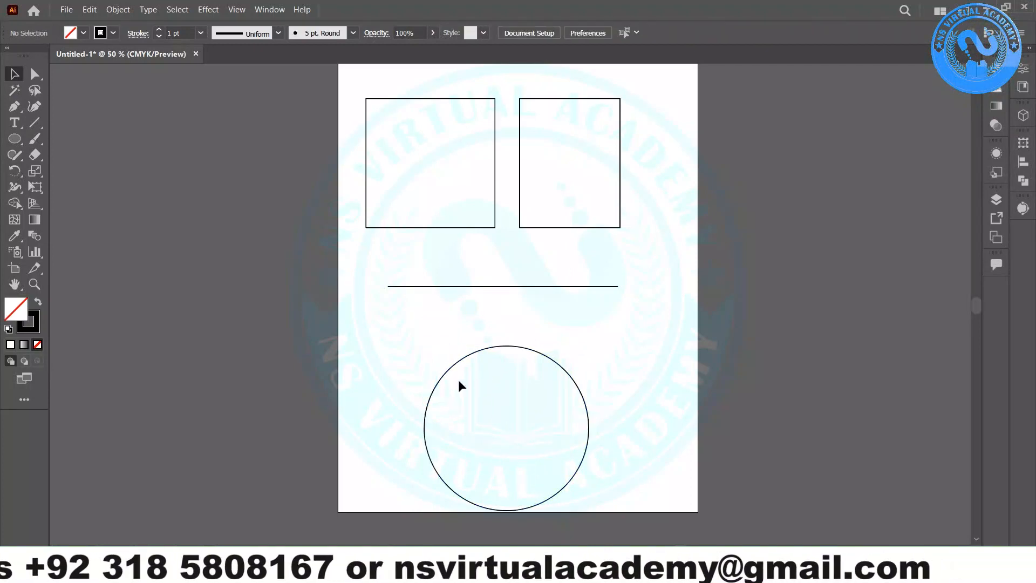
{"action": "left_click", "coordinate": [435, 386]}
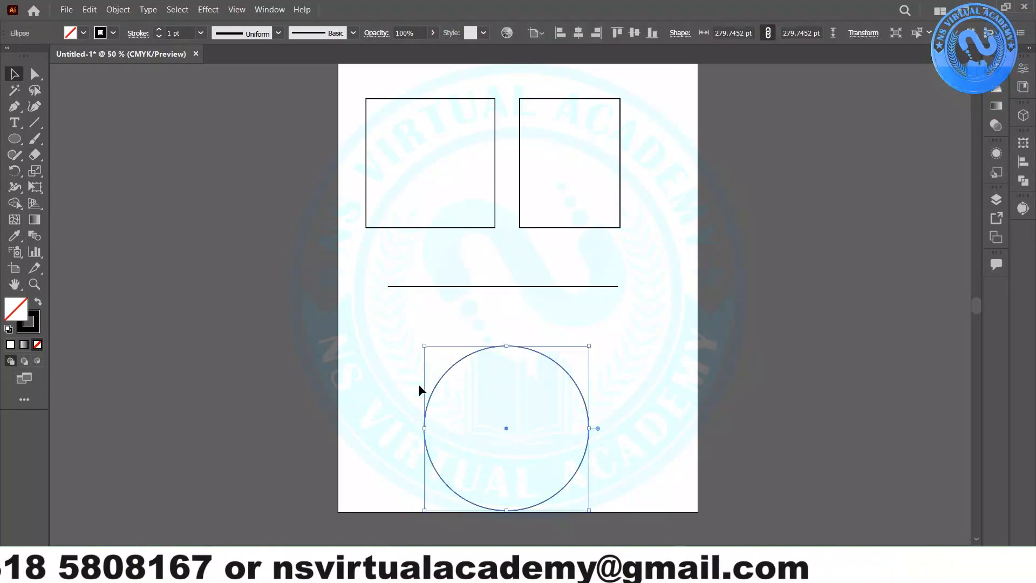
{"action": "left_click", "coordinate": [70, 34]}
{"action": "left_click", "coordinate": [29, 60]}
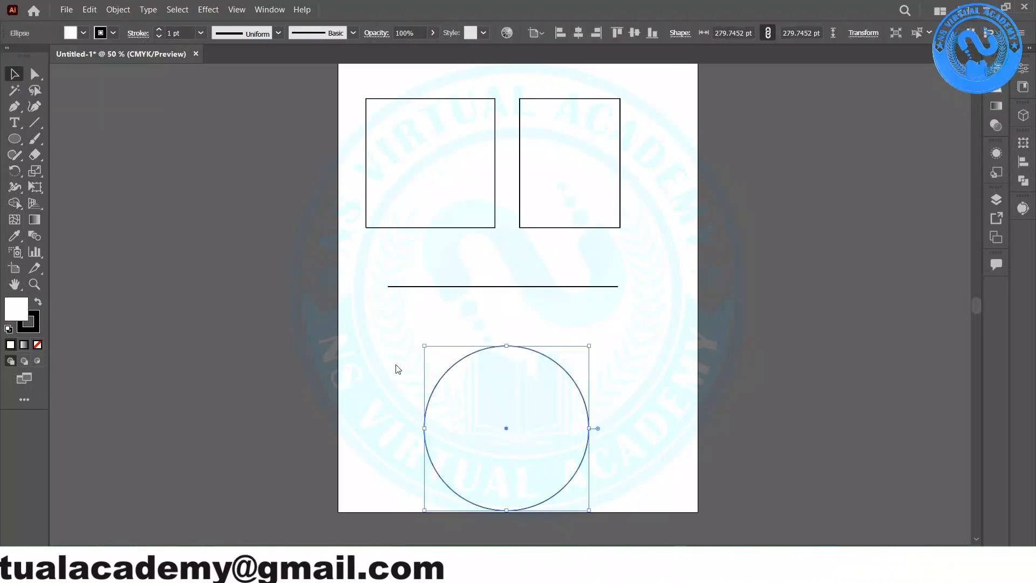
{"action": "left_click_drag", "start_coordinate": [478, 390], "coordinate": [476, 362]}
{"action": "left_click", "coordinate": [389, 151]}
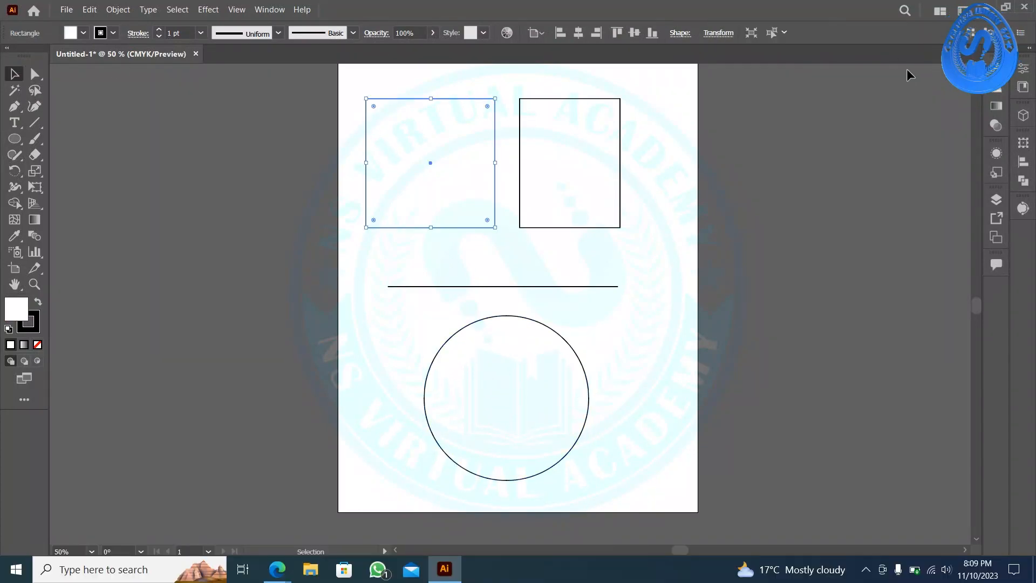
{"action": "left_click", "coordinate": [237, 9]}
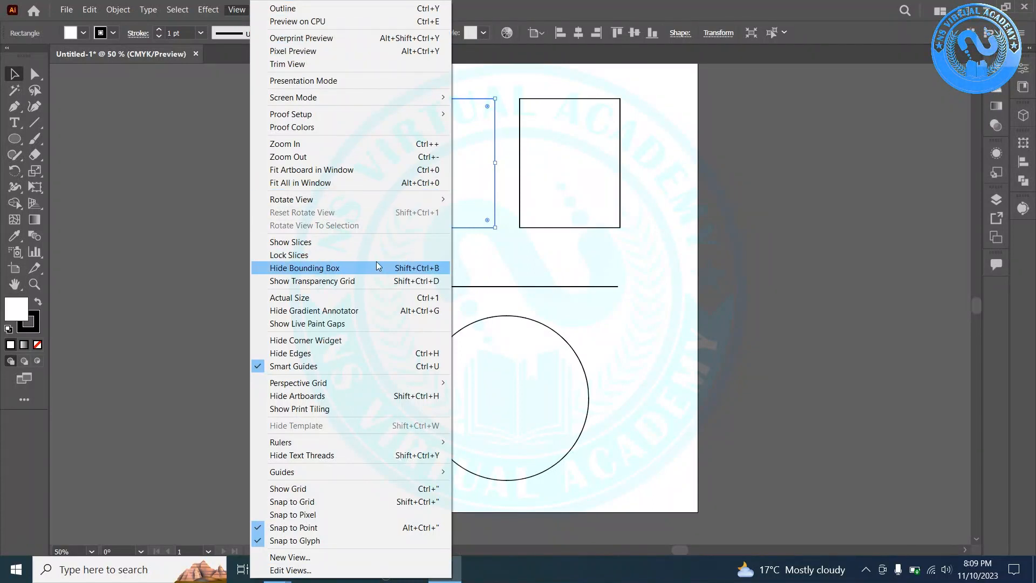
{"action": "left_click", "coordinate": [678, 327]}
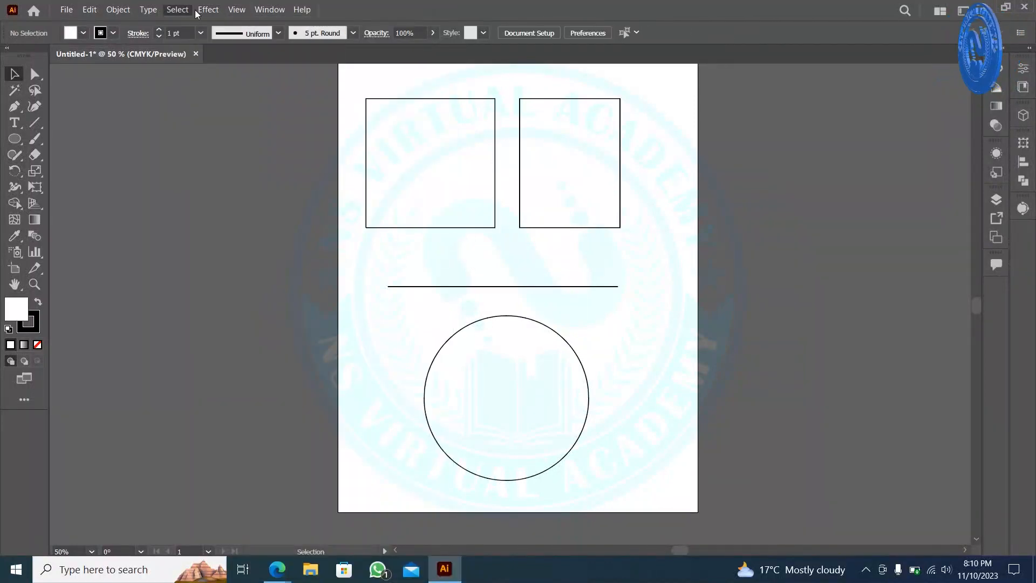
{"action": "left_click", "coordinate": [237, 10]}
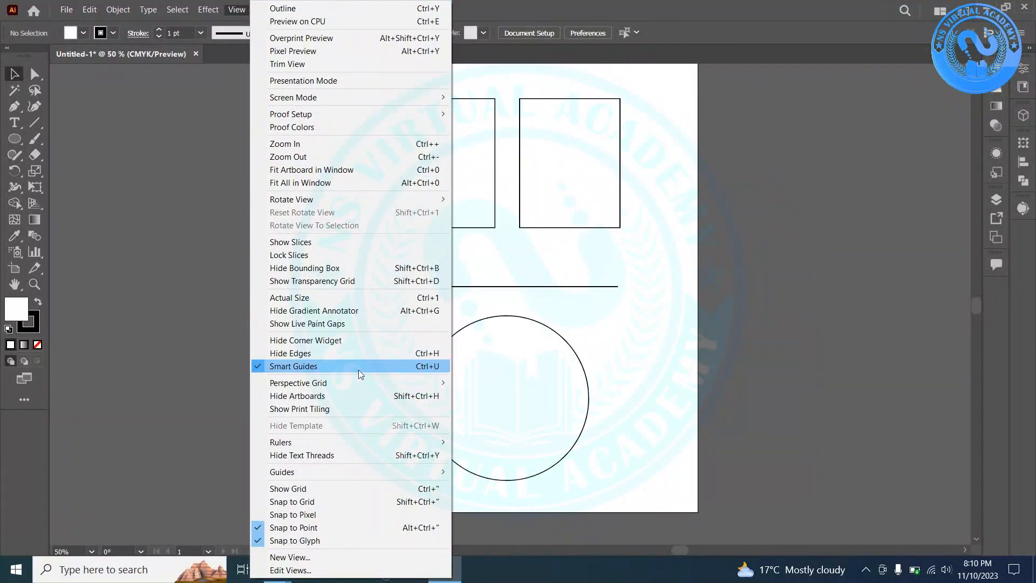
{"action": "left_click", "coordinate": [651, 380]}
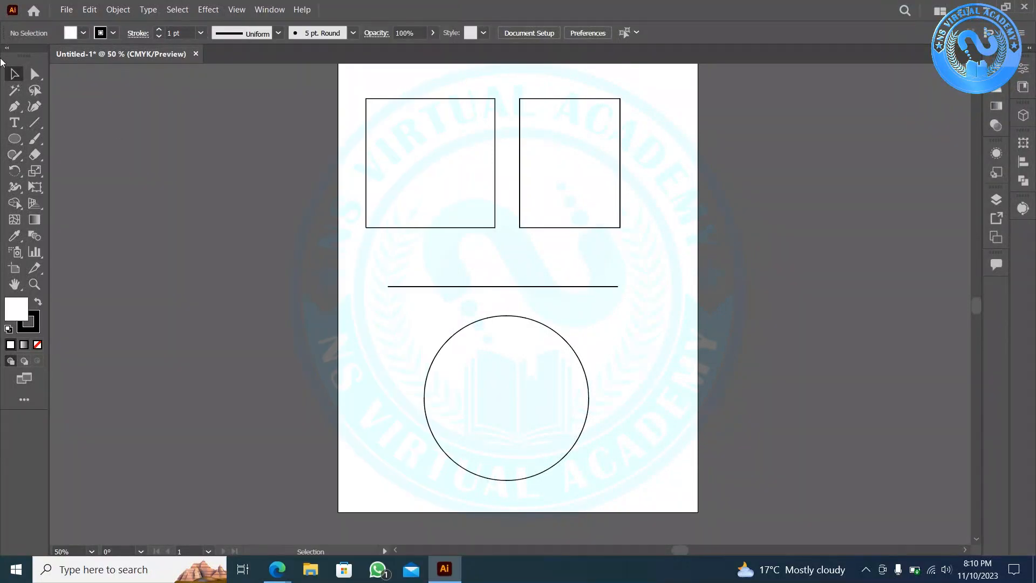
- Try to turn on the Dashed Line stroke option with no object selected
{"action": "left_click", "coordinate": [135, 34]}
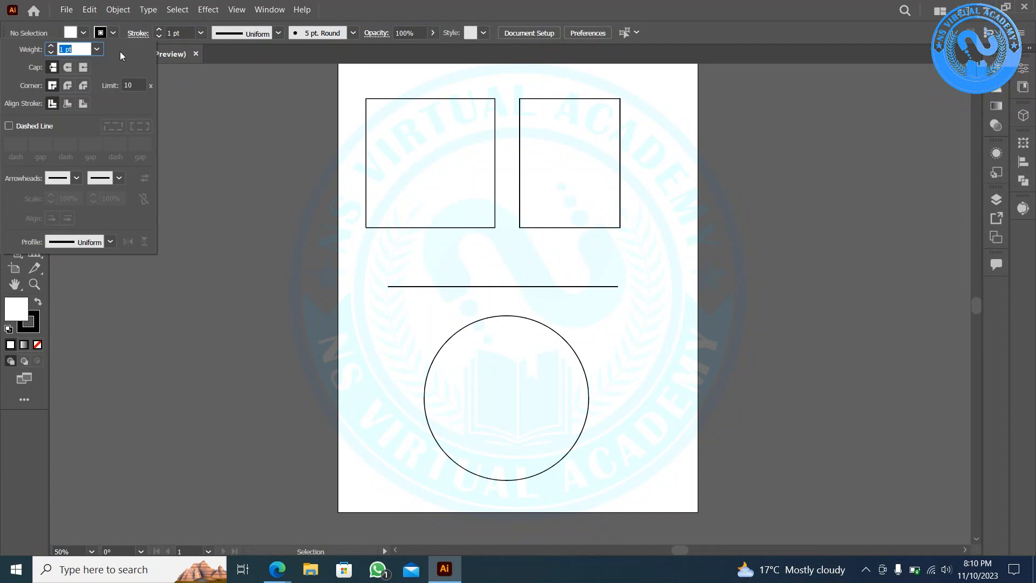
{"action": "left_click", "coordinate": [421, 95]}
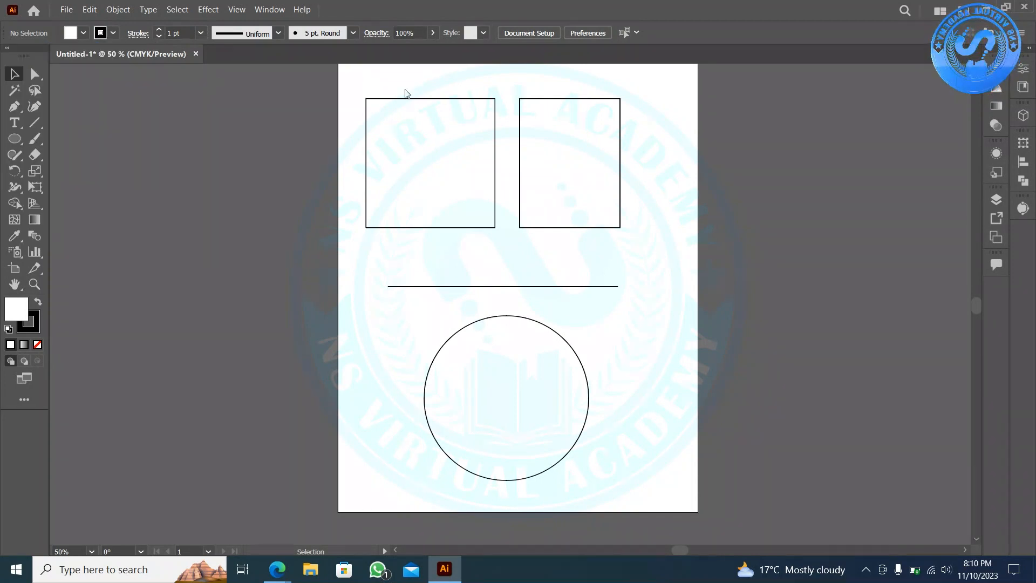
{"action": "left_click", "coordinate": [136, 34]}
{"action": "left_click", "coordinate": [524, 382]}
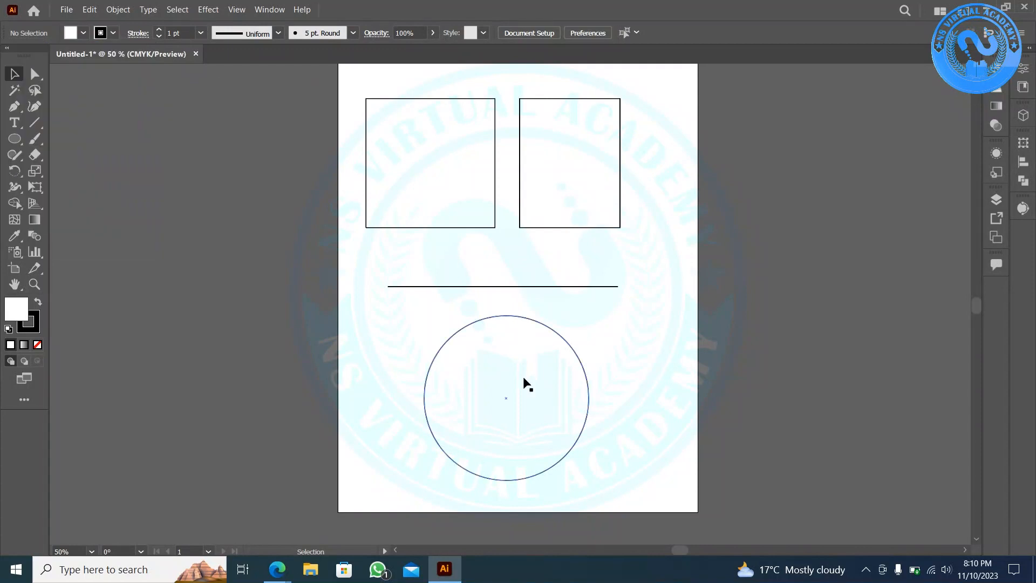
{"action": "left_click", "coordinate": [134, 33]}
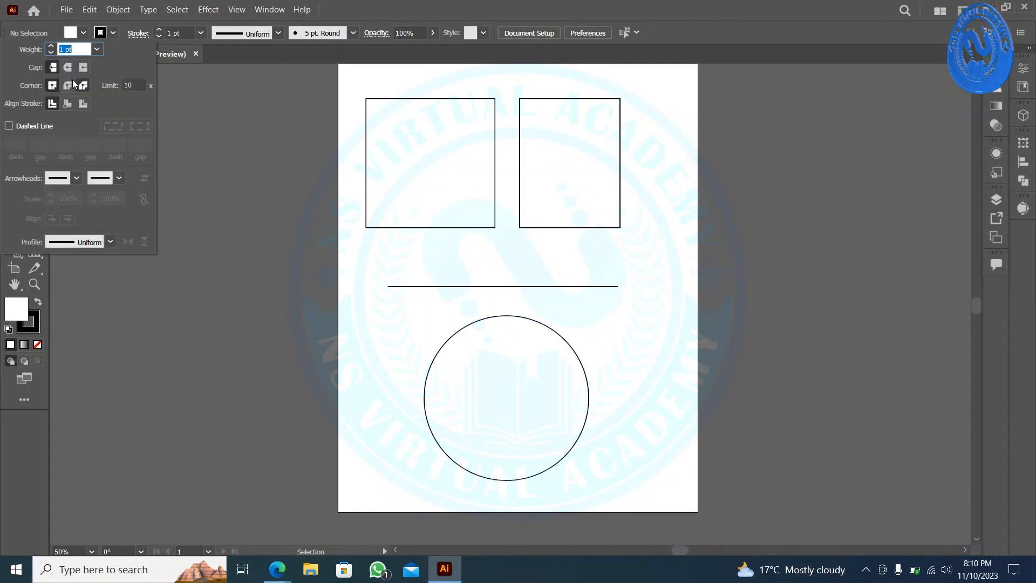
{"action": "left_click", "coordinate": [15, 127]}
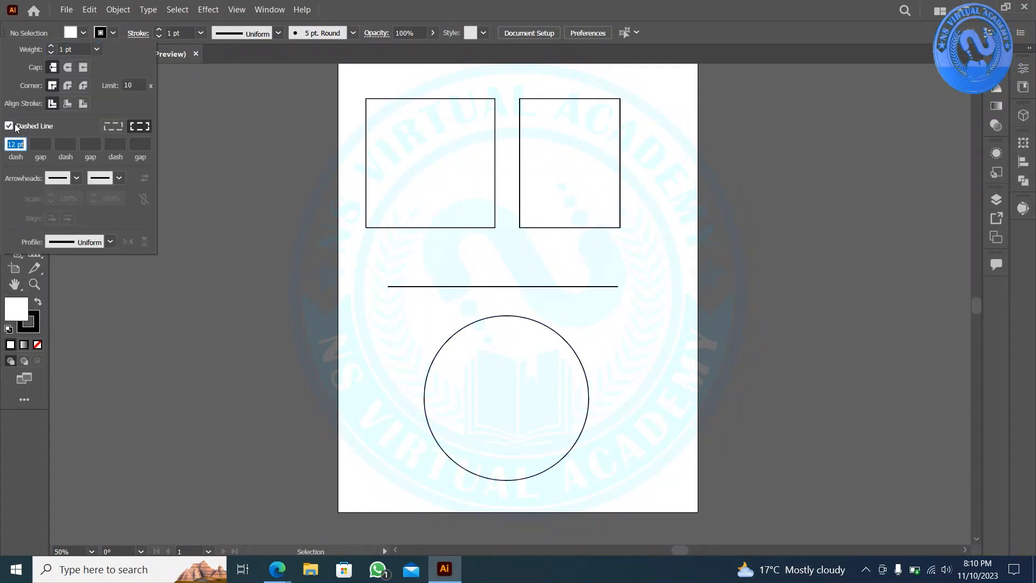
{"action": "left_click", "coordinate": [499, 353]}
- Apply a dashed stroke with a 1 pt dash to the square
{"action": "left_click", "coordinate": [395, 154]}
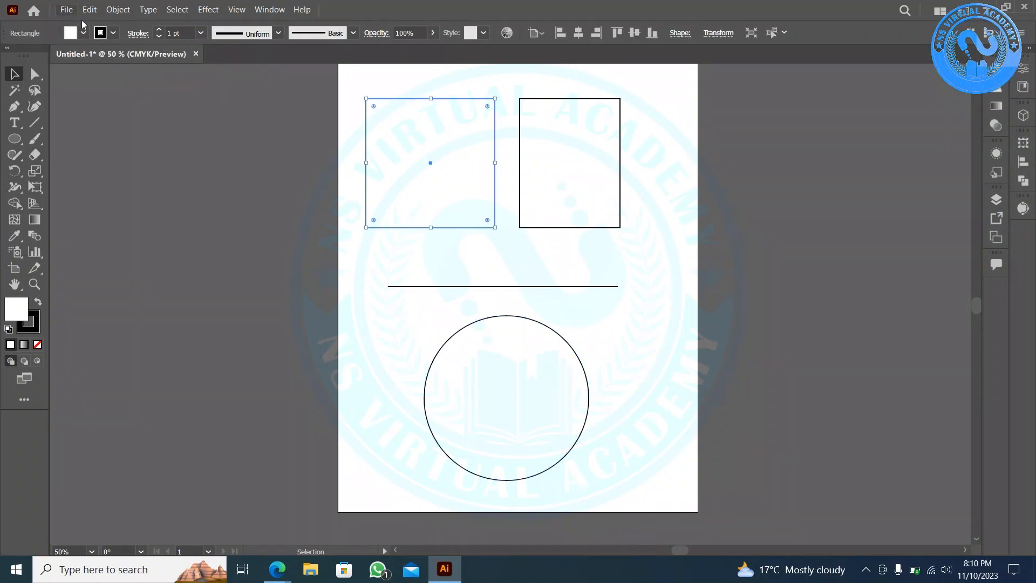
{"action": "left_click", "coordinate": [139, 33]}
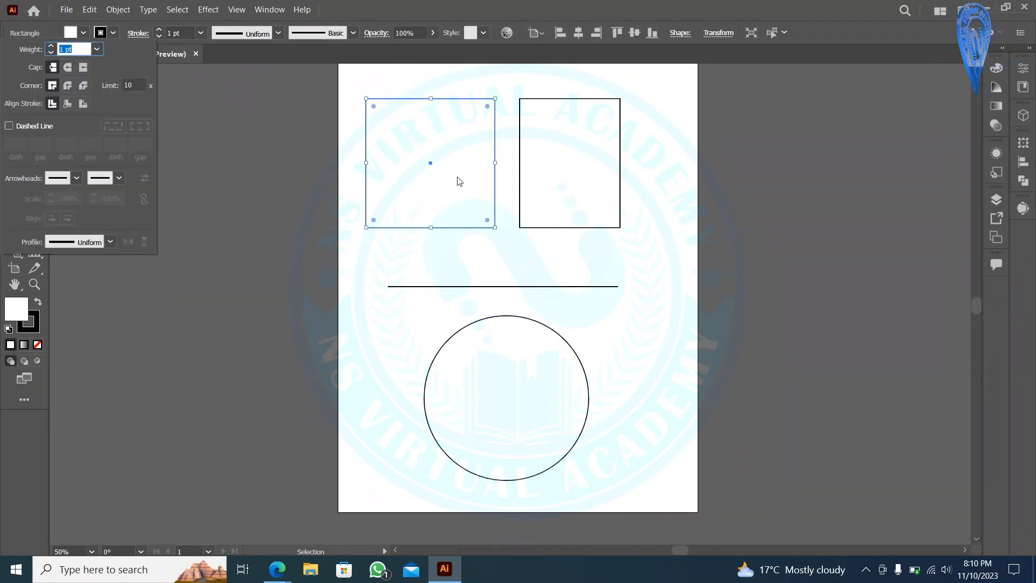
{"action": "left_click", "coordinate": [19, 126]}
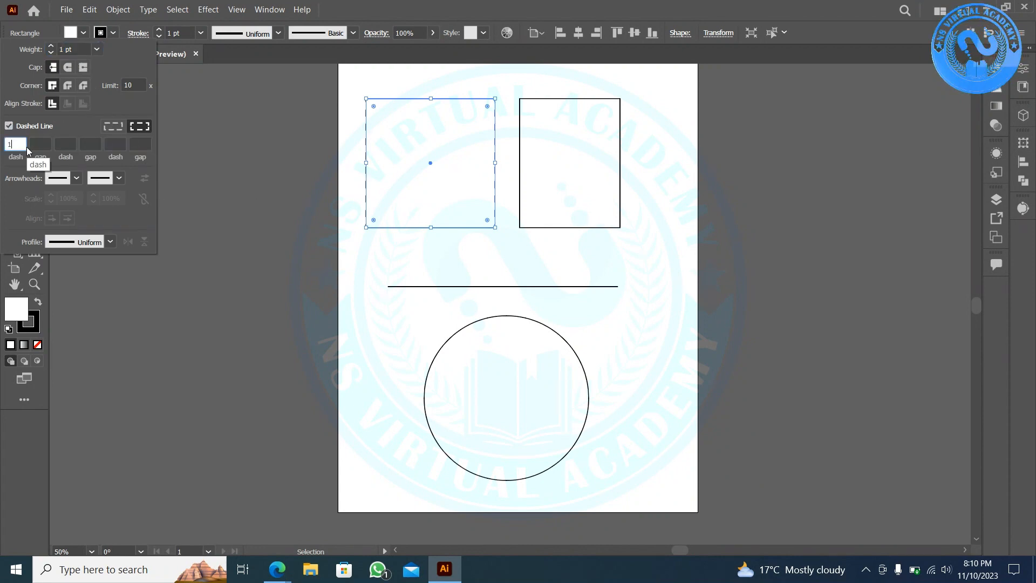
{"action": "key", "text": "Return"}
{"action": "left_click", "coordinate": [275, 230]}
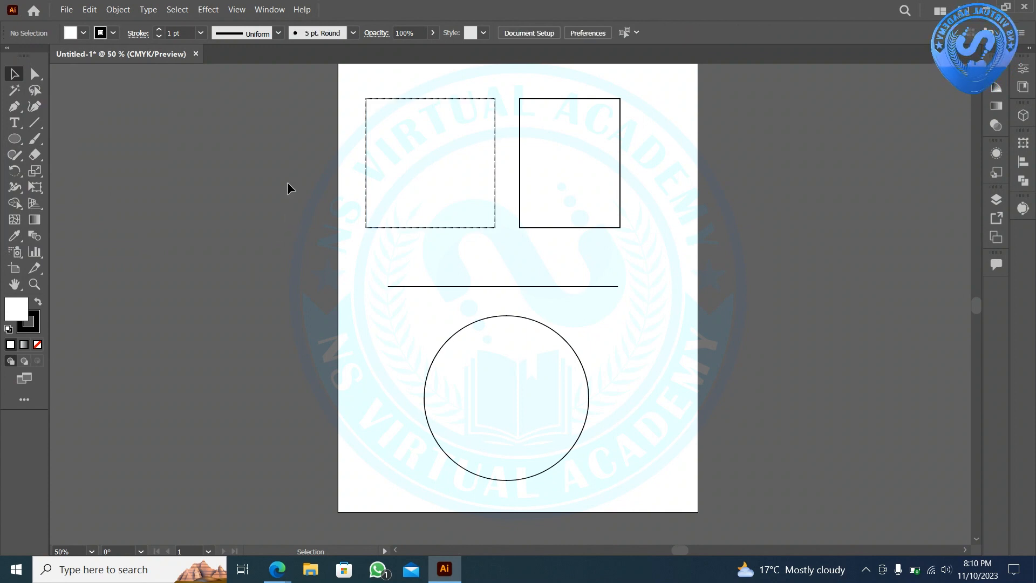
- Apply a dashed stroke to the second rectangle, preserving exact dash and gap lengths, with a 5 pt dash
{"action": "scroll", "coordinate": [378, 120], "scroll_direction": "up", "scroll_amount": 5}
{"action": "scroll", "coordinate": [411, 159], "scroll_direction": "down", "scroll_amount": 2}
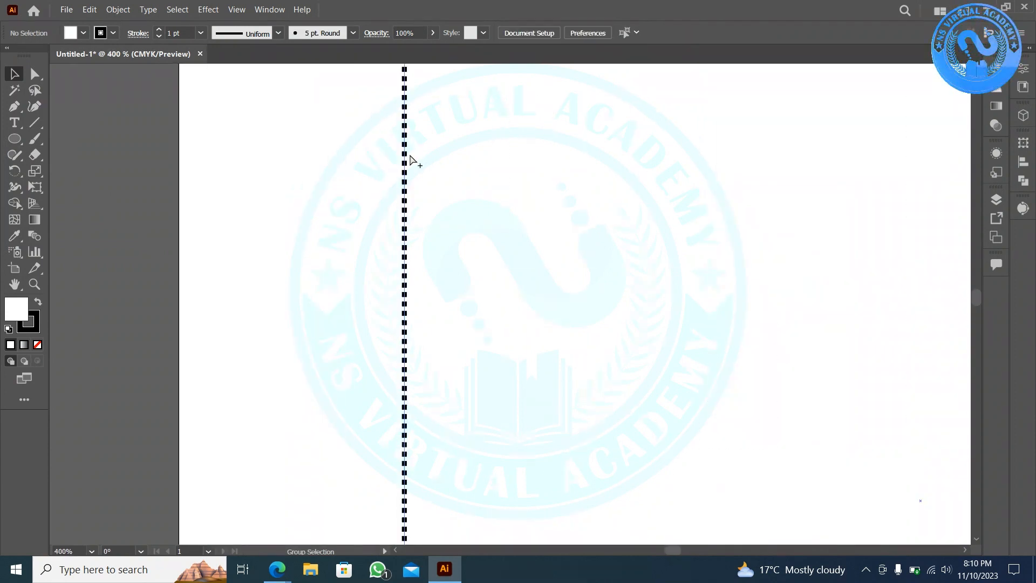
{"action": "scroll", "coordinate": [410, 160], "scroll_direction": "down", "scroll_amount": 2}
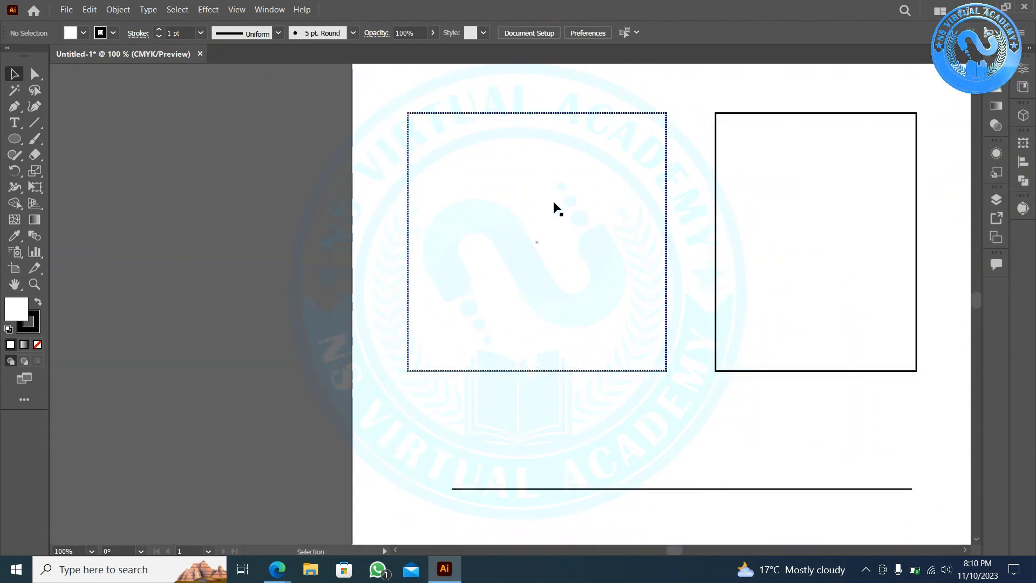
{"action": "left_click_drag", "start_coordinate": [584, 202], "coordinate": [185, 217]}
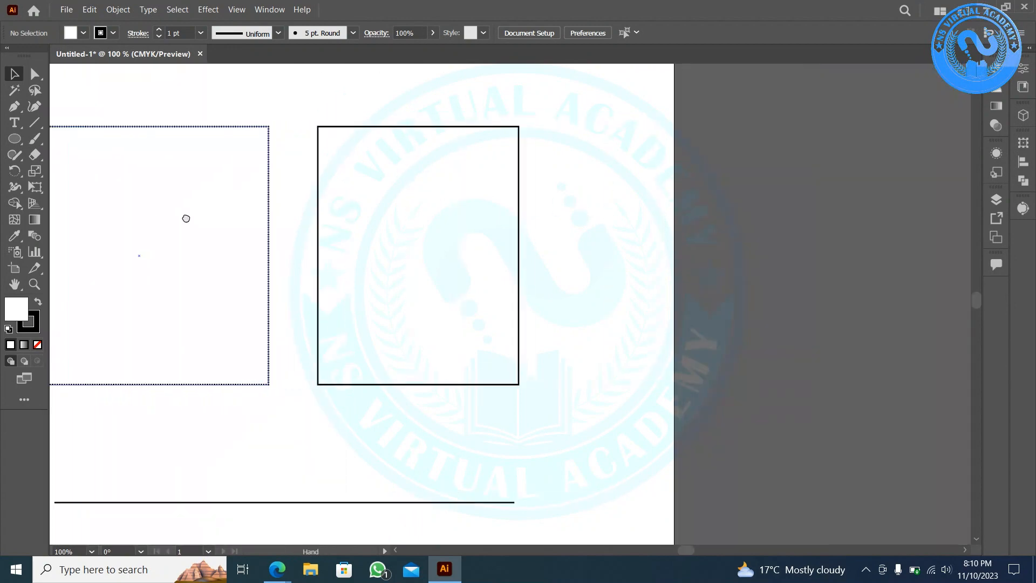
{"action": "left_click", "coordinate": [458, 266]}
{"action": "left_click", "coordinate": [138, 34]}
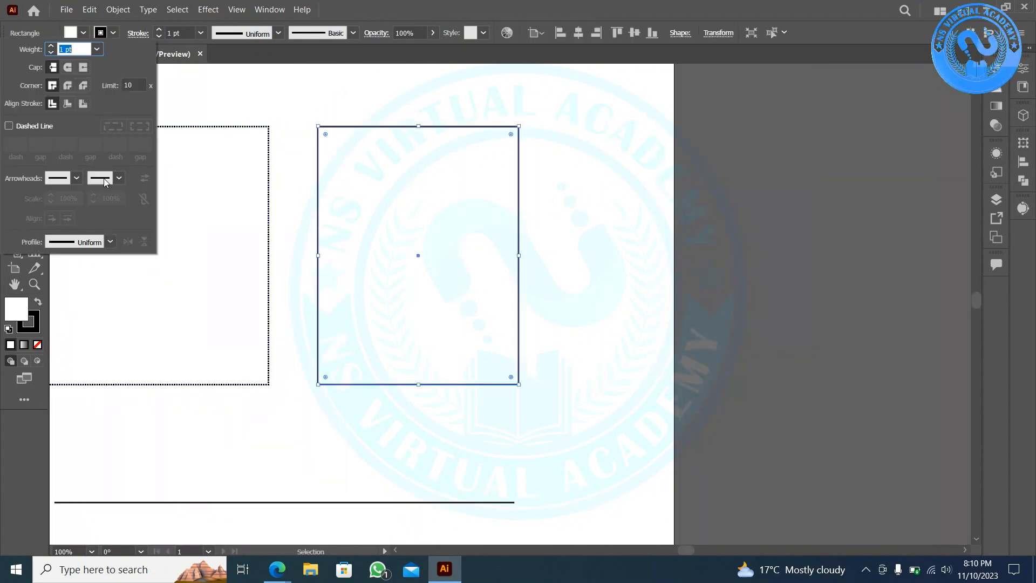
{"action": "left_click", "coordinate": [8, 126]}
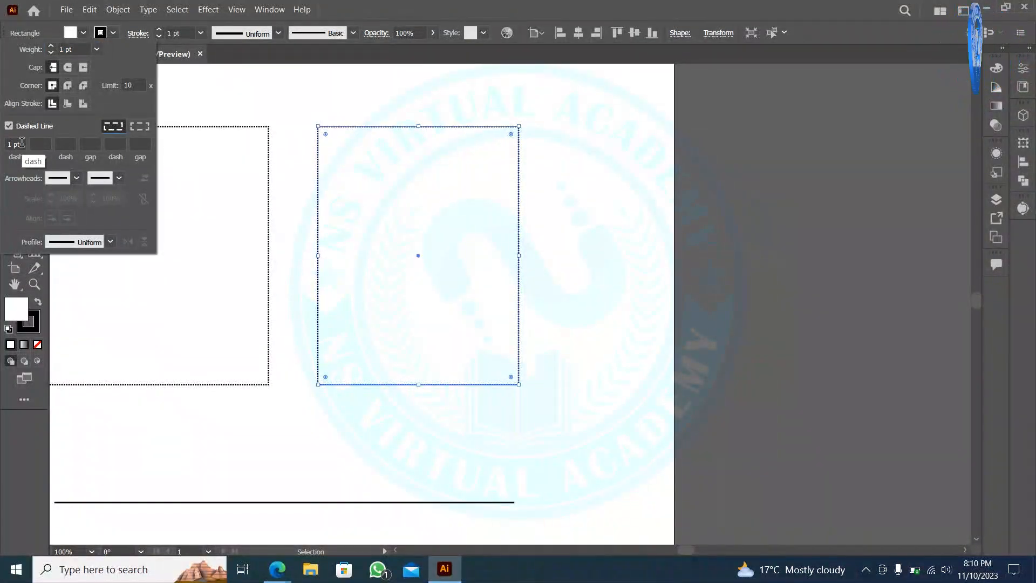
{"action": "left_click_drag", "start_coordinate": [23, 145], "coordinate": [2, 147]}
{"action": "type", "text": "5"}
{"action": "key", "text": "Return"}
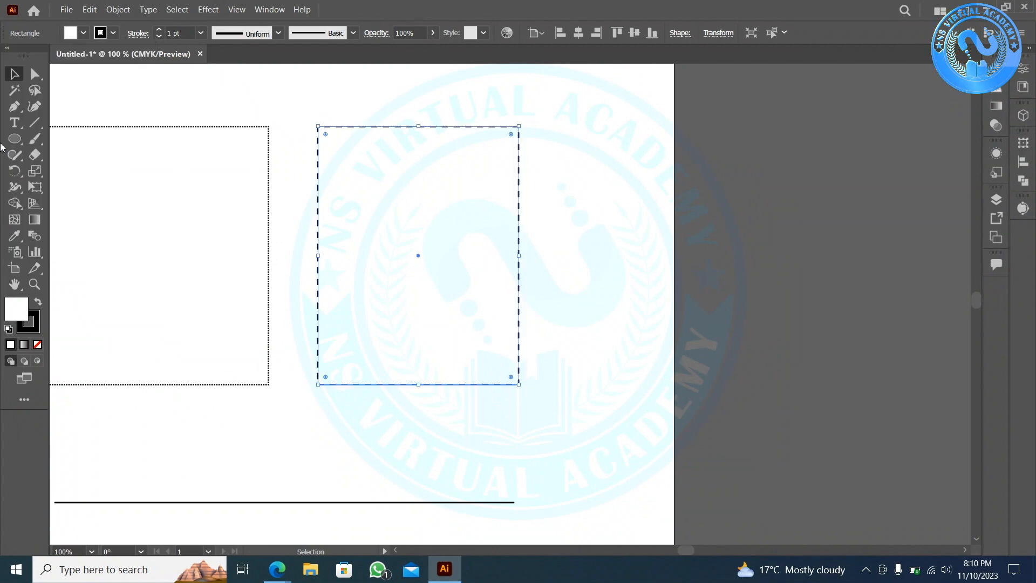
{"action": "left_click", "coordinate": [146, 104]}
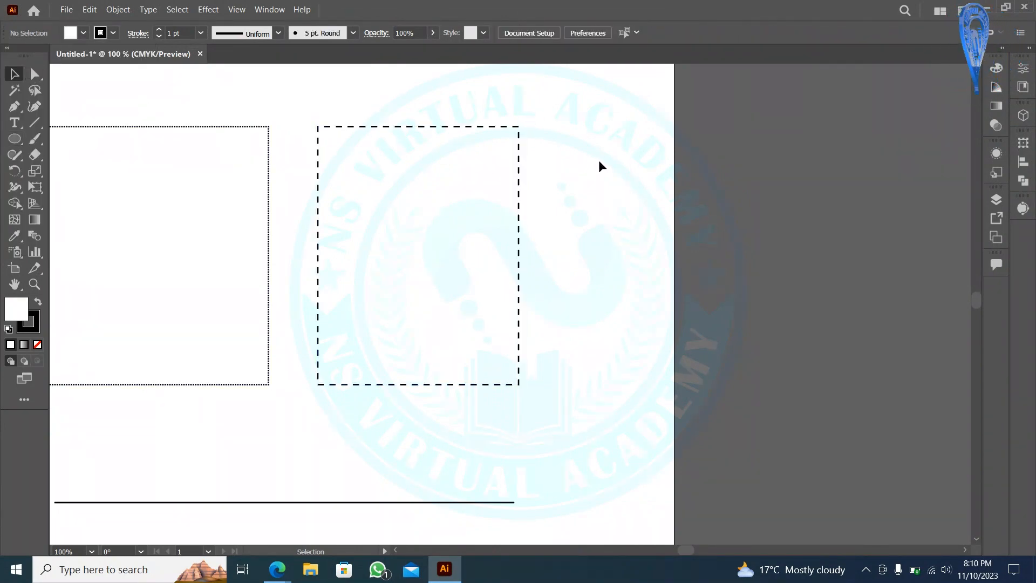
- Increase the stroke weight of the second rectangle to 4 pt
{"action": "left_click_drag", "start_coordinate": [296, 109], "coordinate": [403, 201]}
{"action": "left_click", "coordinate": [160, 28]}
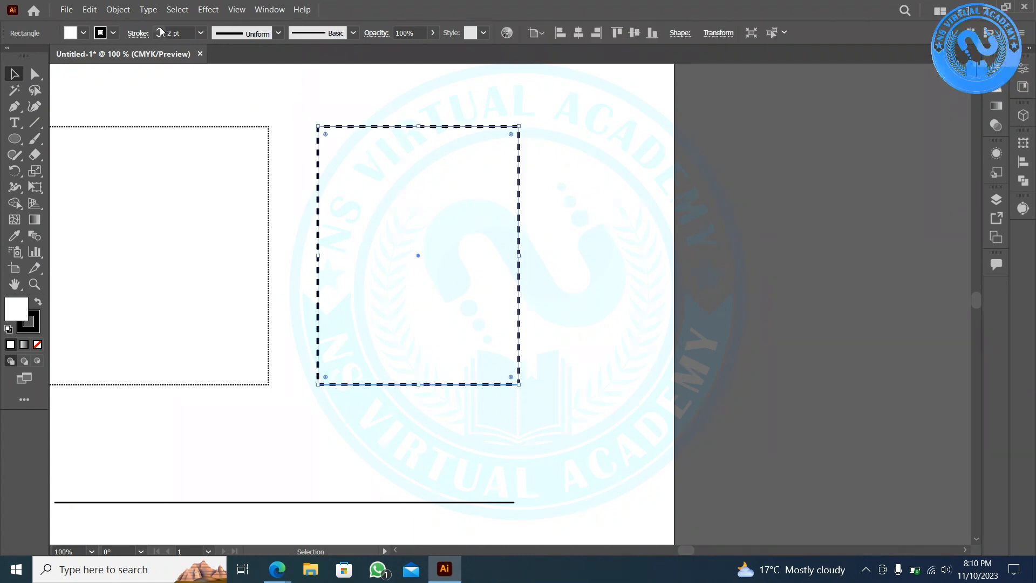
{"action": "left_click", "coordinate": [159, 28]}
{"action": "left_click", "coordinate": [406, 84]}
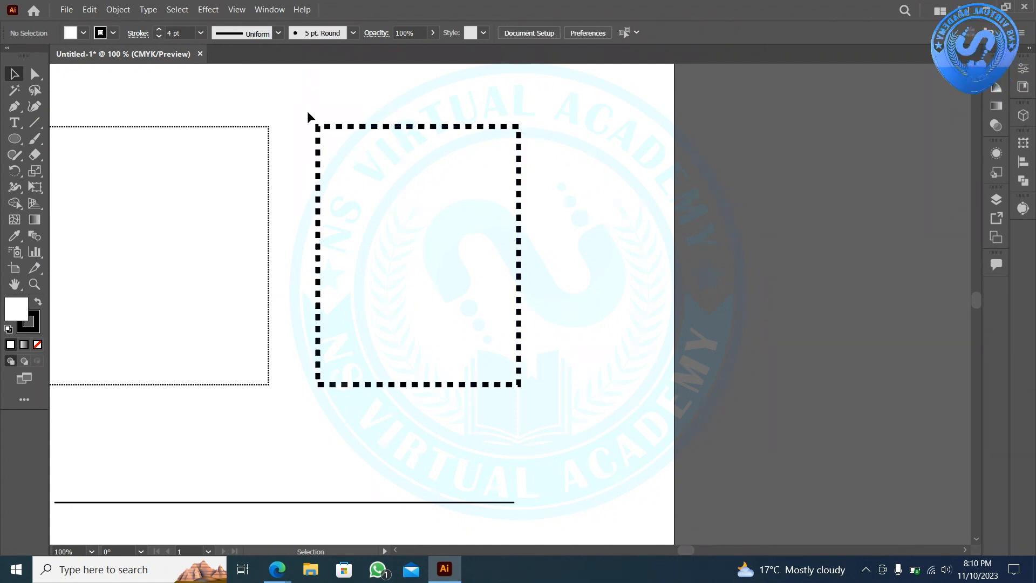
- Examine up close how the dashes meet at the corners of the two dashed rectangles
{"action": "scroll", "coordinate": [317, 123], "scroll_direction": "up", "scroll_amount": 6}
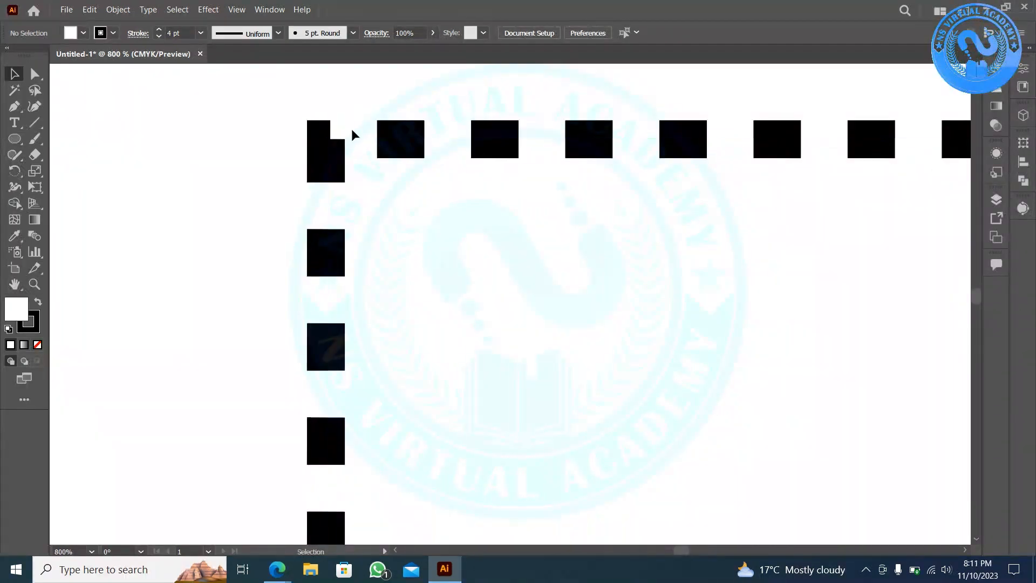
{"action": "scroll", "coordinate": [354, 133], "scroll_direction": "down", "scroll_amount": 3}
{"action": "scroll", "coordinate": [856, 185], "scroll_direction": "down", "scroll_amount": 2}
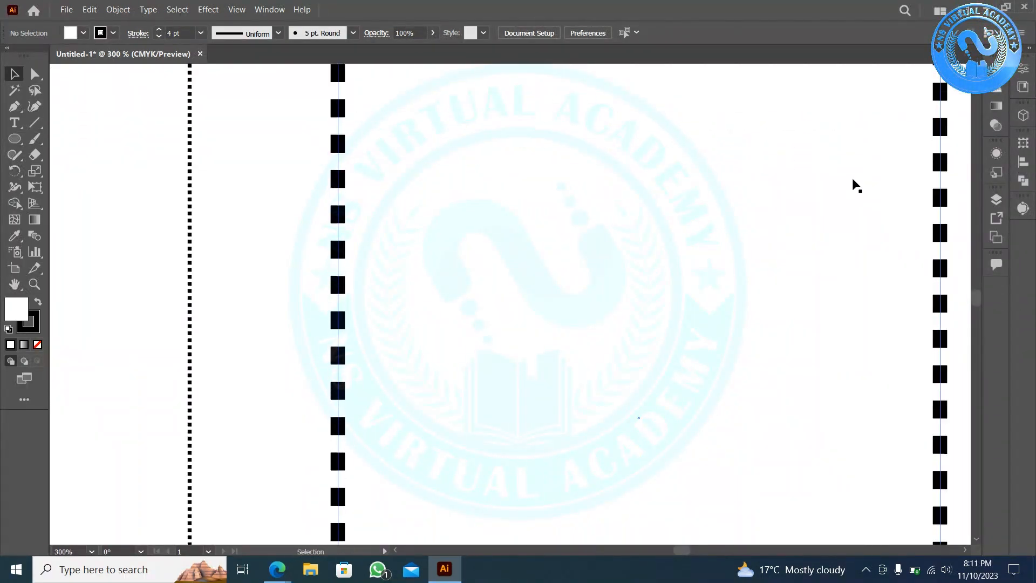
{"action": "scroll", "coordinate": [851, 185], "scroll_direction": "down", "scroll_amount": 2}
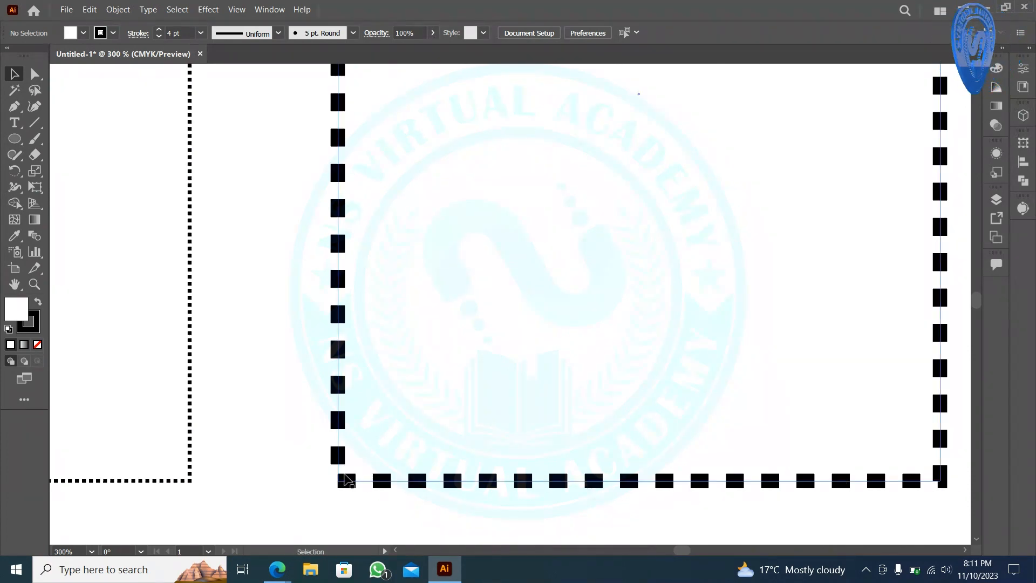
{"action": "scroll", "coordinate": [346, 479], "scroll_direction": "down", "scroll_amount": 4}
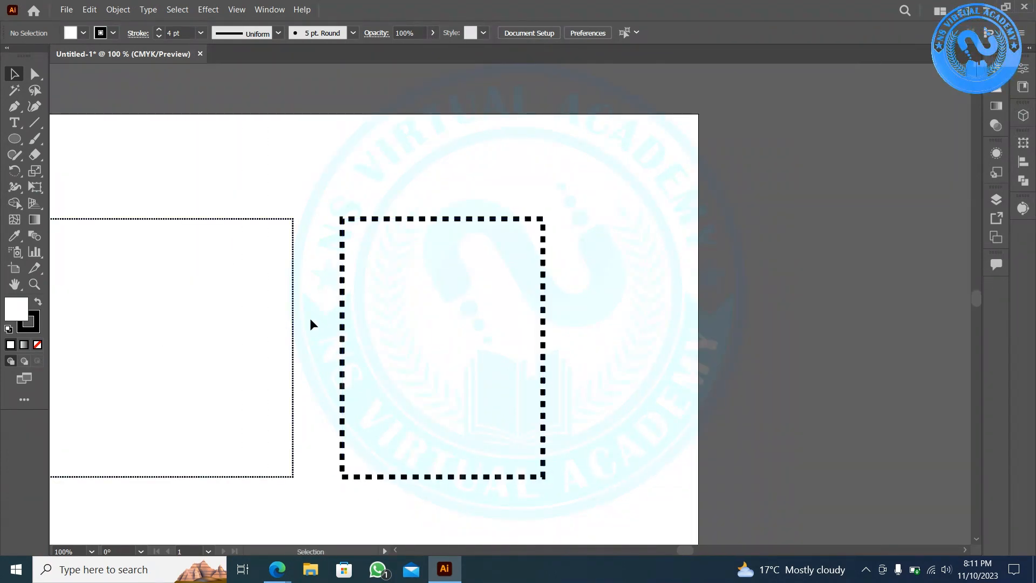
{"action": "scroll", "coordinate": [281, 212], "scroll_direction": "up", "scroll_amount": 4}
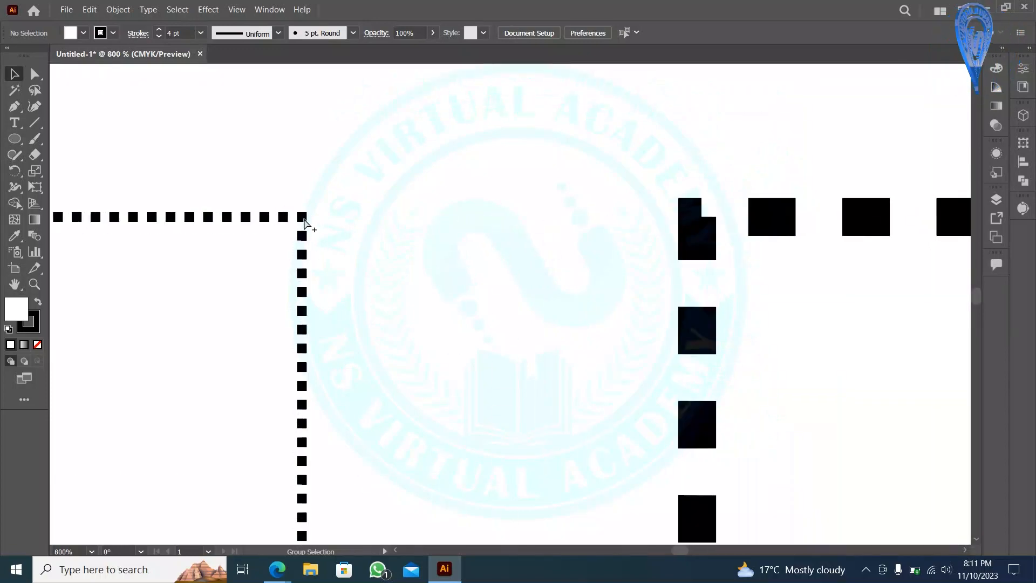
- Compare the dash placement at the remaining corners and along the edges of the square and the second rectangle
{"action": "scroll", "coordinate": [305, 223], "scroll_direction": "down", "scroll_amount": 4}
{"action": "scroll", "coordinate": [301, 502], "scroll_direction": "up", "scroll_amount": 4}
{"action": "scroll", "coordinate": [308, 481], "scroll_direction": "down", "scroll_amount": 4}
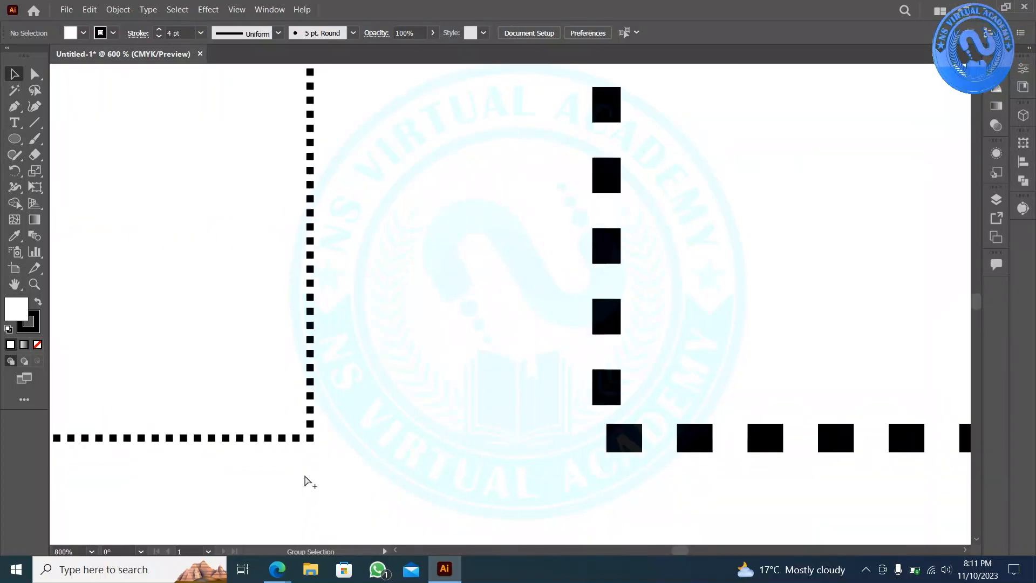
{"action": "left_click_drag", "start_coordinate": [263, 382], "coordinate": [611, 347]}
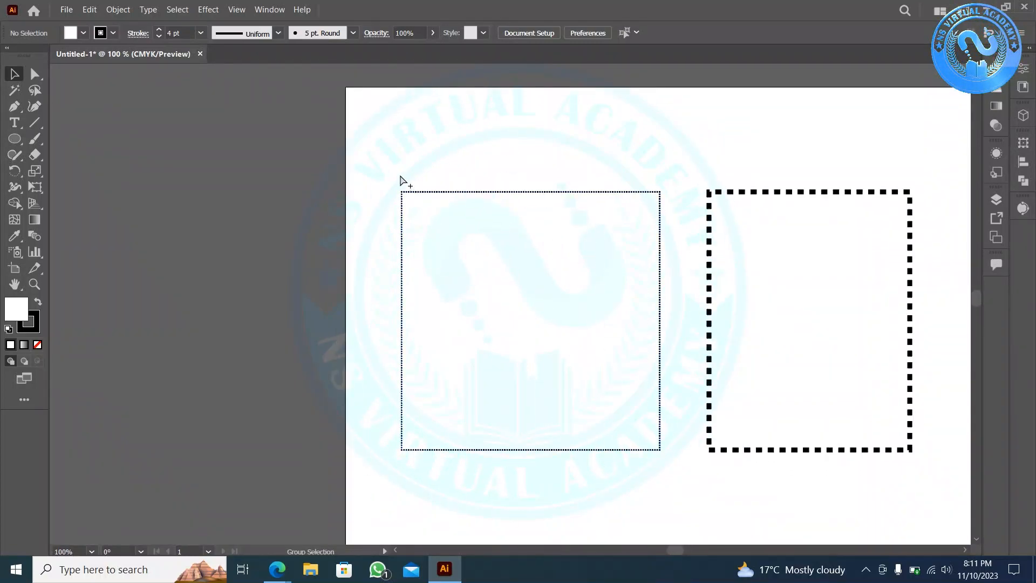
{"action": "scroll", "coordinate": [386, 243], "scroll_direction": "up", "scroll_amount": 5}
{"action": "scroll", "coordinate": [387, 245], "scroll_direction": "down", "scroll_amount": 5}
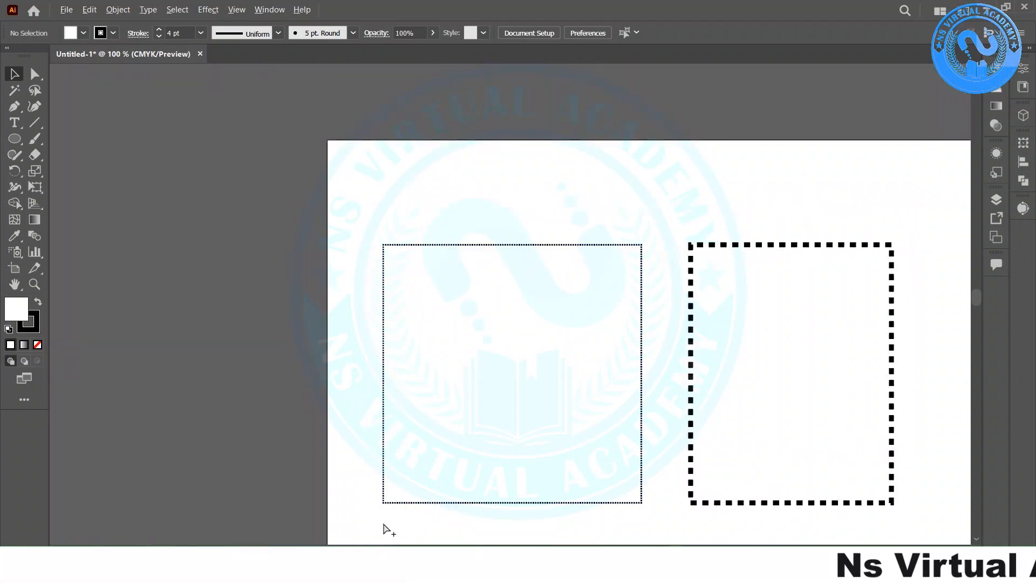
{"action": "scroll", "coordinate": [389, 530], "scroll_direction": "up", "scroll_amount": 5}
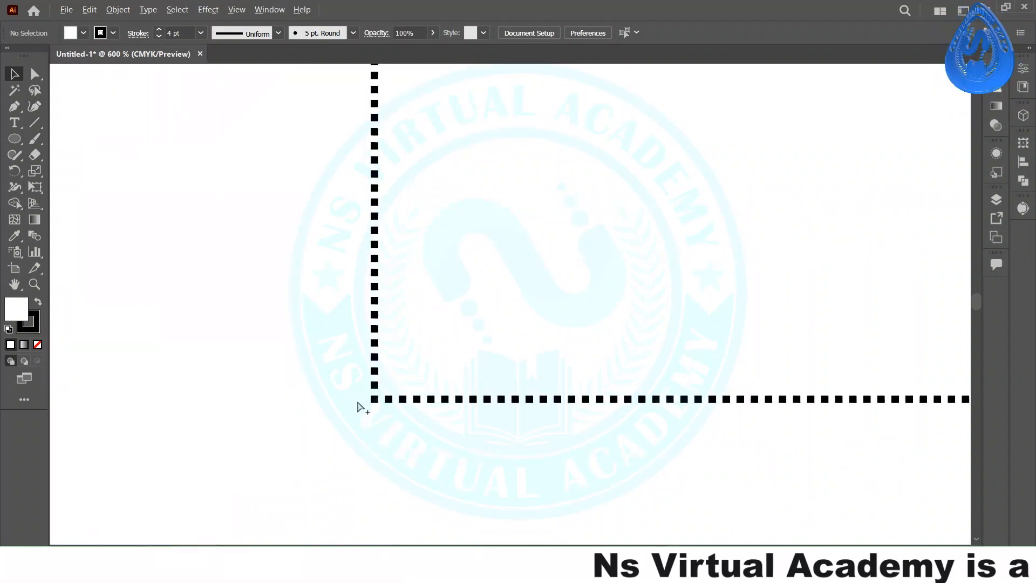
{"action": "scroll", "coordinate": [360, 408], "scroll_direction": "down", "scroll_amount": 6}
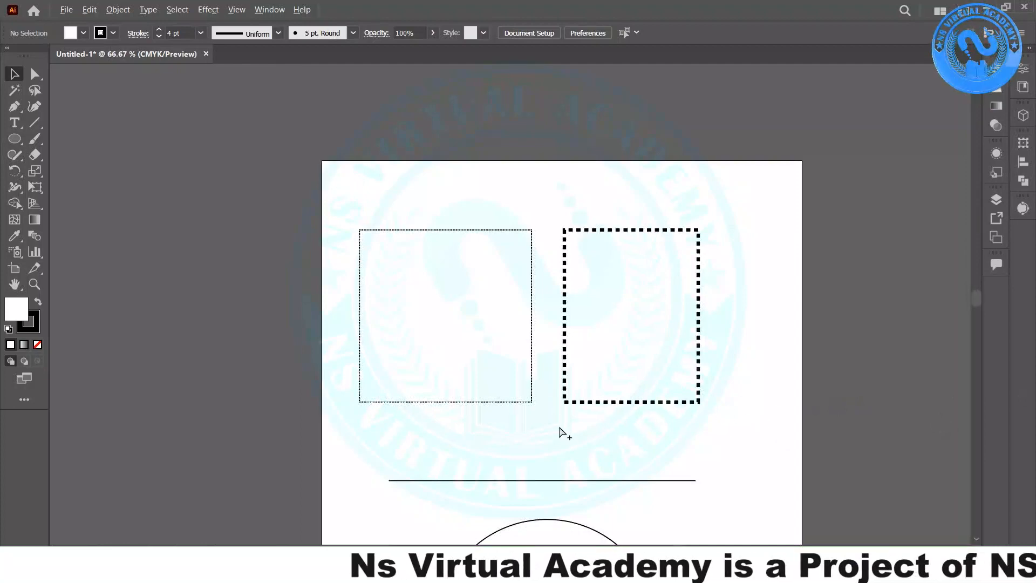
{"action": "scroll", "coordinate": [567, 413], "scroll_direction": "up", "scroll_amount": 3}
{"action": "left_click_drag", "start_coordinate": [768, 372], "coordinate": [482, 506]}
{"action": "scroll", "coordinate": [666, 460], "scroll_direction": "down", "scroll_amount": 1}
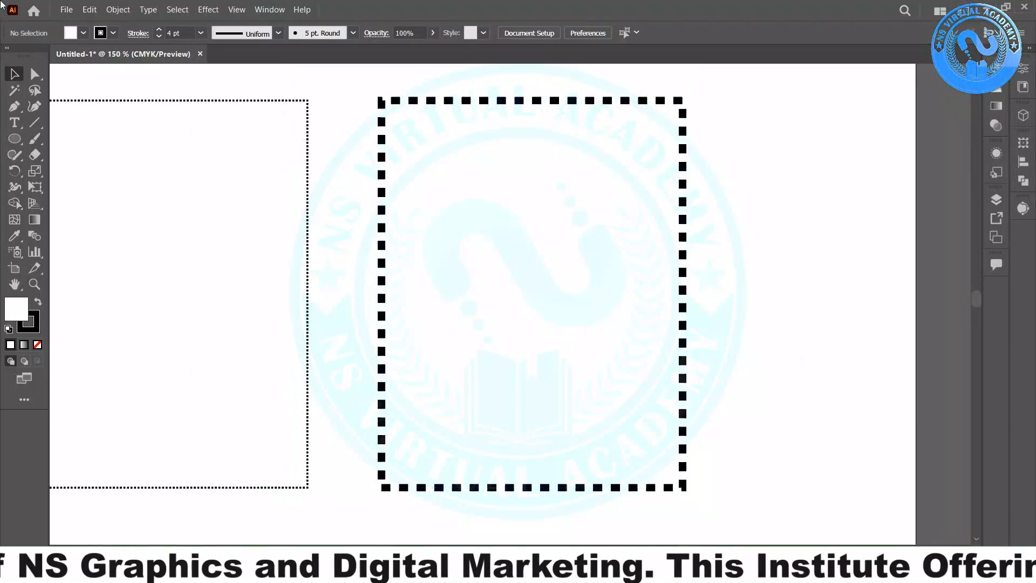
- Review the dash and gap alignment options in the stroke settings
{"action": "left_click", "coordinate": [90, 9]}
{"action": "mouse_move", "coordinate": [117, 10]}
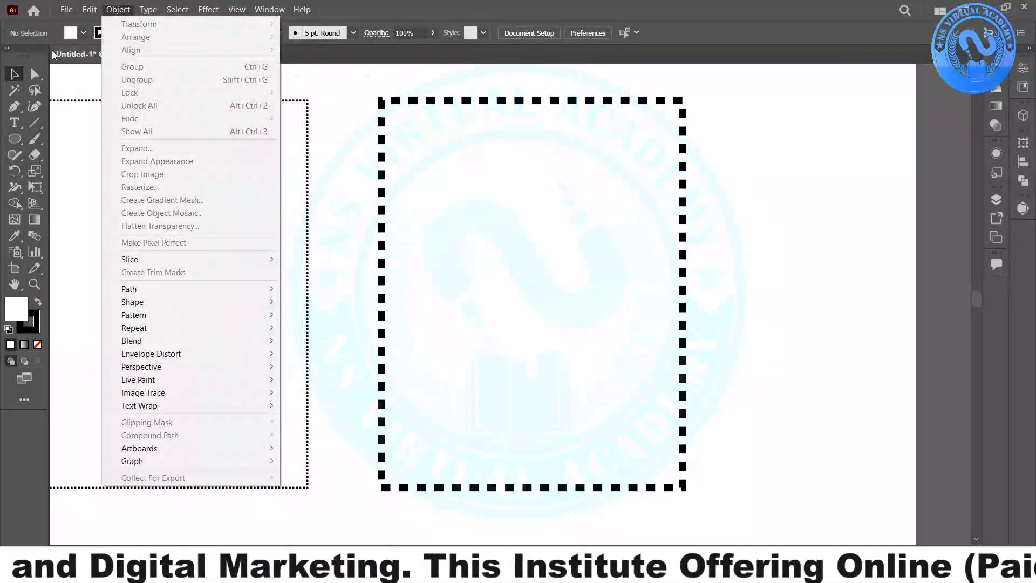
{"action": "left_click", "coordinate": [54, 55]}
{"action": "left_click", "coordinate": [137, 33]}
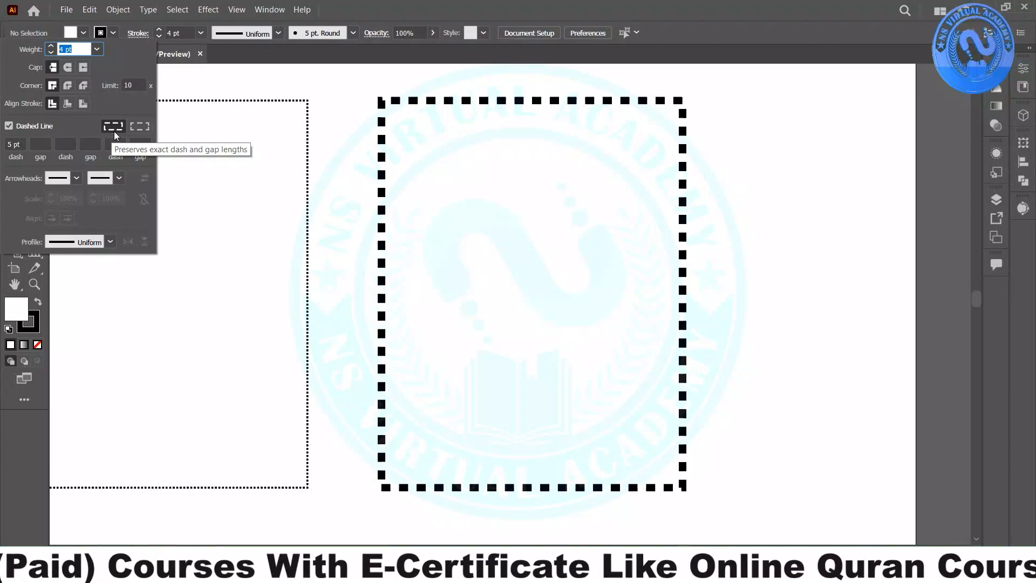
{"action": "key", "text": "Escape"}
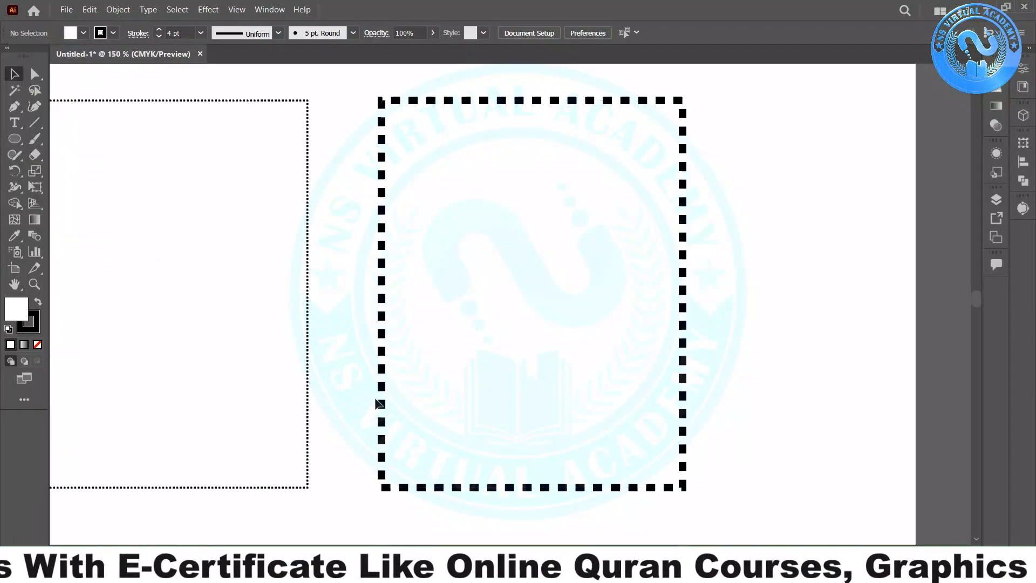
- Add an Arrow 1 arrowhead to the start and an Arrow 18 arrowhead to the end of the horizontal line
{"action": "left_click_drag", "start_coordinate": [376, 400], "coordinate": [615, 52]}
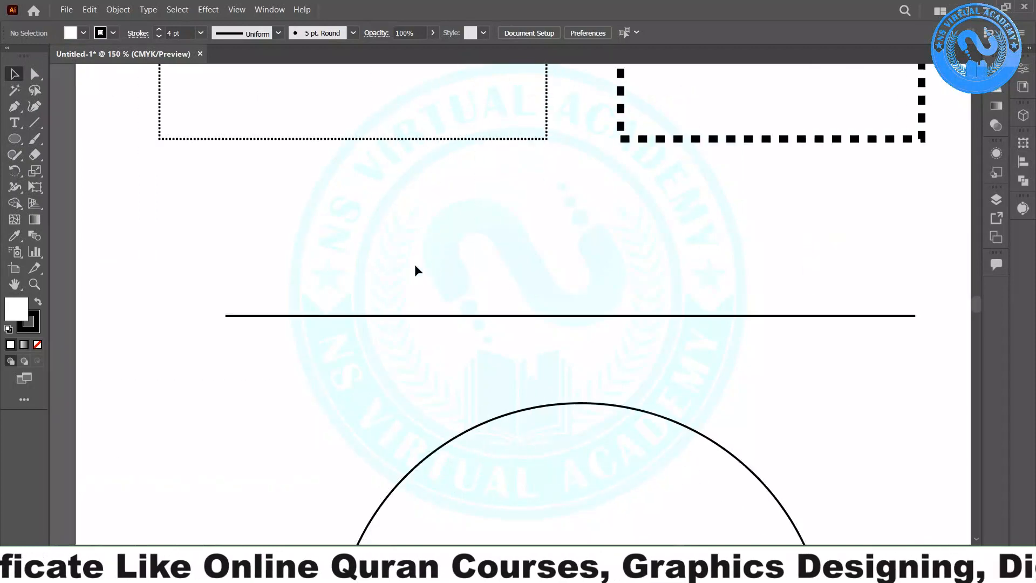
{"action": "left_click_drag", "start_coordinate": [414, 264], "coordinate": [523, 325]}
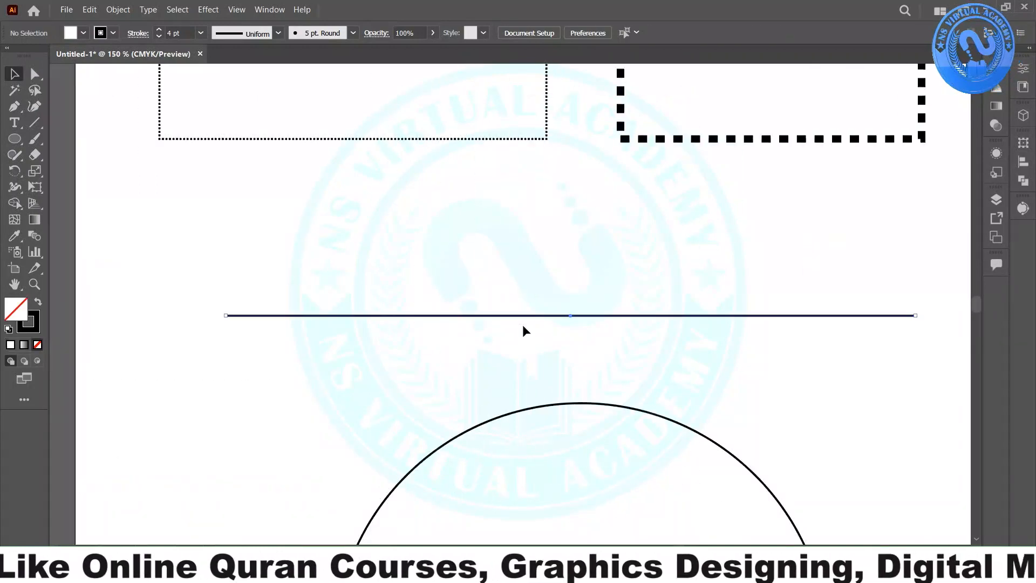
{"action": "left_click", "coordinate": [138, 34]}
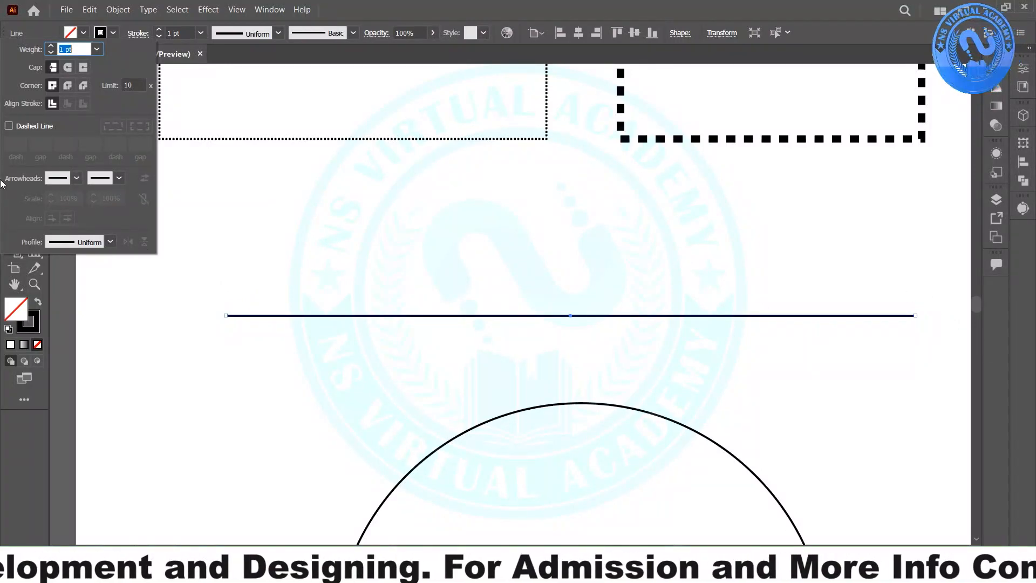
{"action": "left_click", "coordinate": [75, 179]}
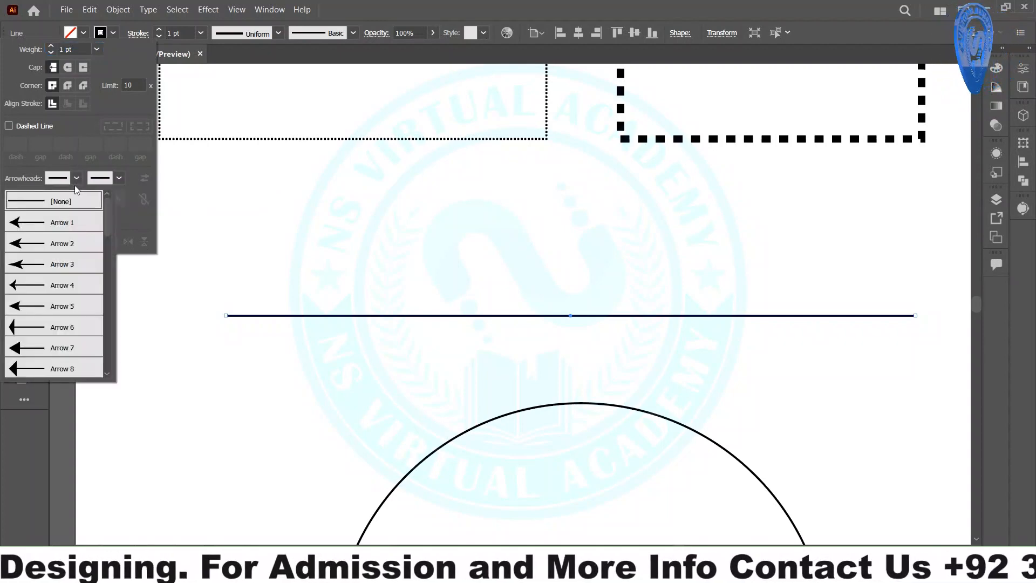
{"action": "left_click", "coordinate": [20, 228]}
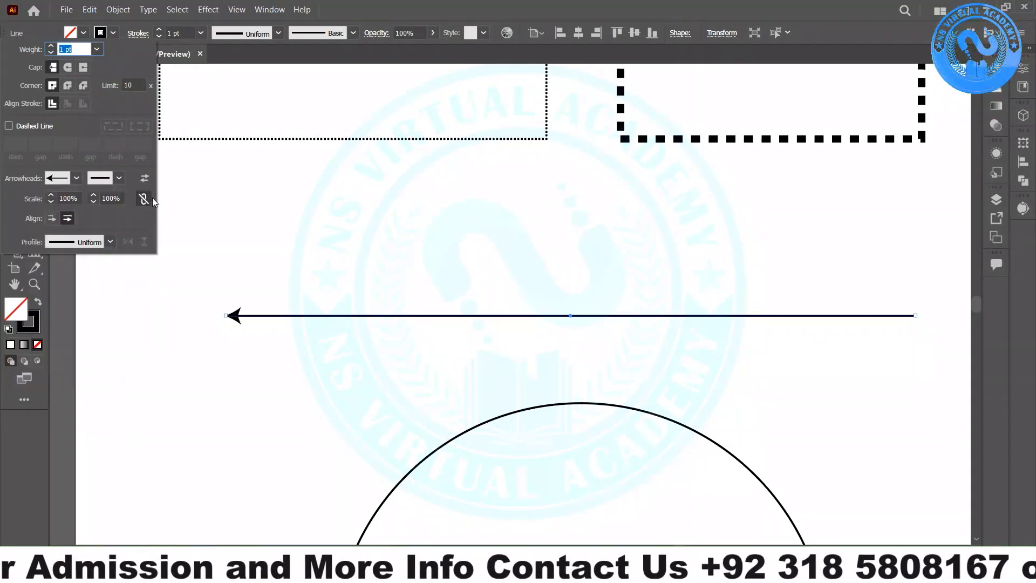
{"action": "left_click", "coordinate": [119, 179]}
{"action": "scroll", "coordinate": [62, 285], "scroll_direction": "down", "scroll_amount": 4}
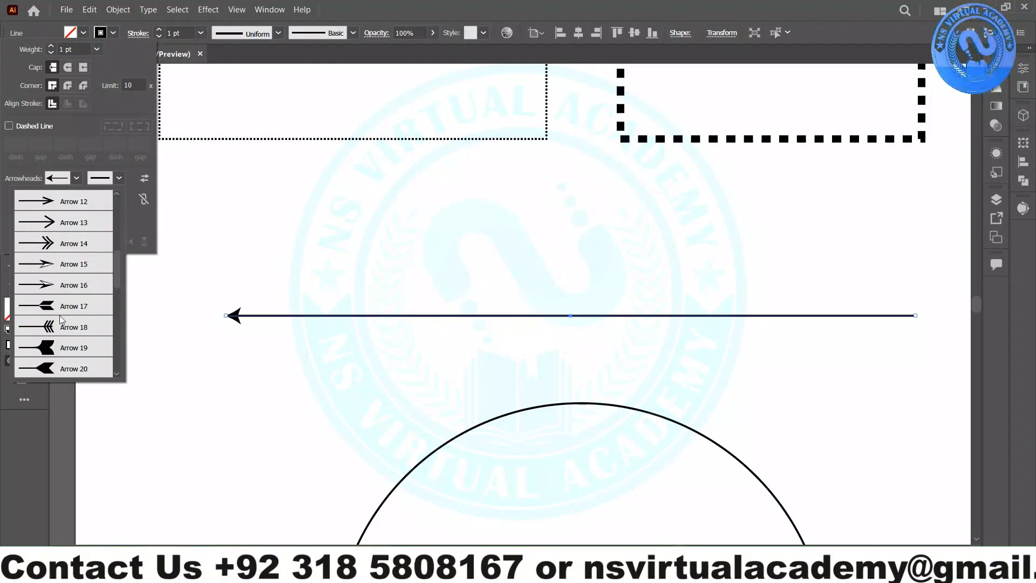
{"action": "left_click", "coordinate": [62, 327]}
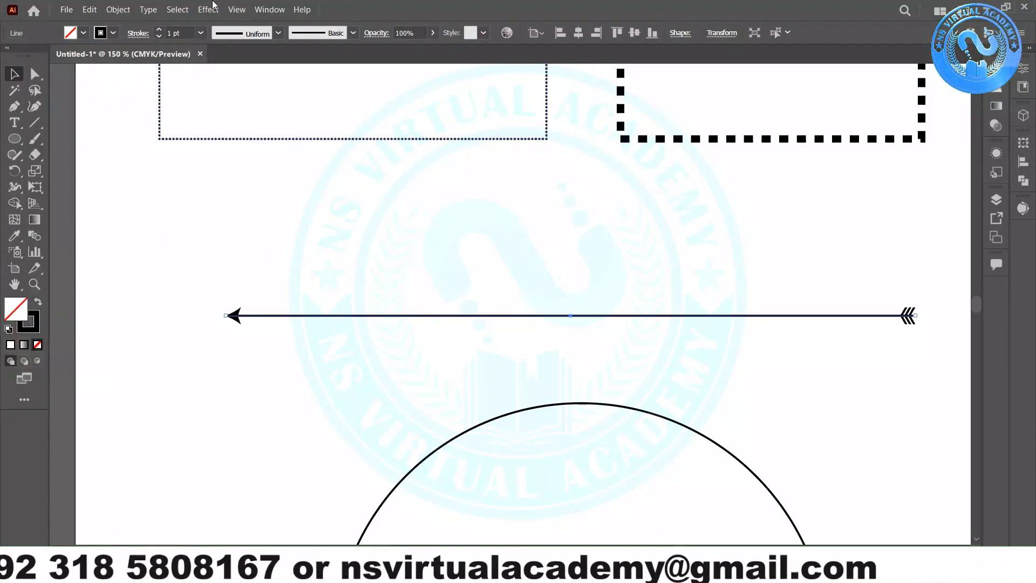
- Increase the stroke weight of the arrow line to 5 pt
{"action": "left_click", "coordinate": [163, 32]}
{"action": "left_click", "coordinate": [164, 33]}
{"action": "left_click", "coordinate": [164, 32]}
{"action": "left_click", "coordinate": [164, 32]}
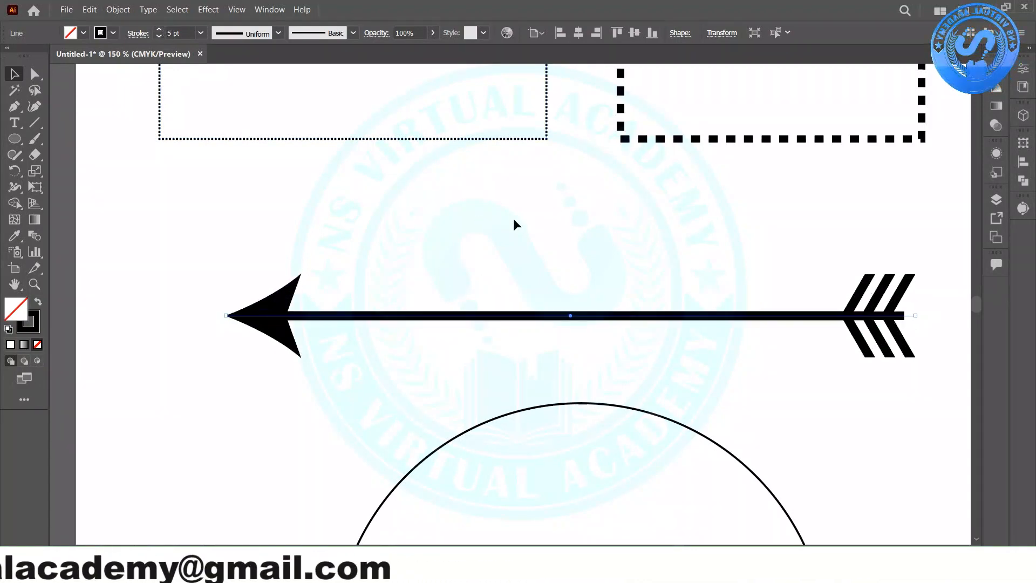
{"action": "left_click", "coordinate": [514, 220]}
{"action": "left_click_drag", "start_coordinate": [675, 365], "coordinate": [578, 274]}
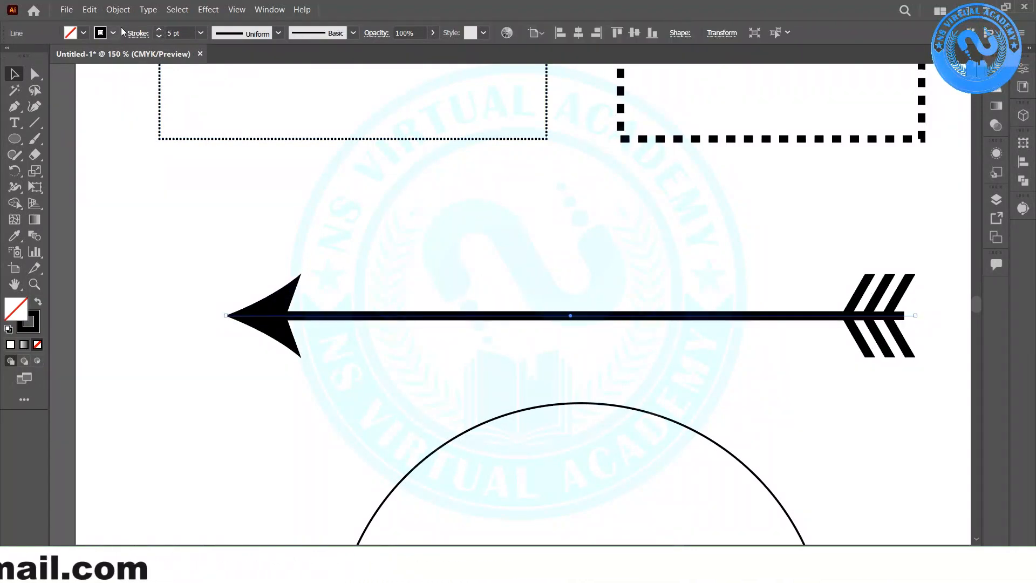
- Reduce the scale of the line's end arrowhead to 36%, leaving the start and end scales unlinked
{"action": "left_click", "coordinate": [137, 34]}
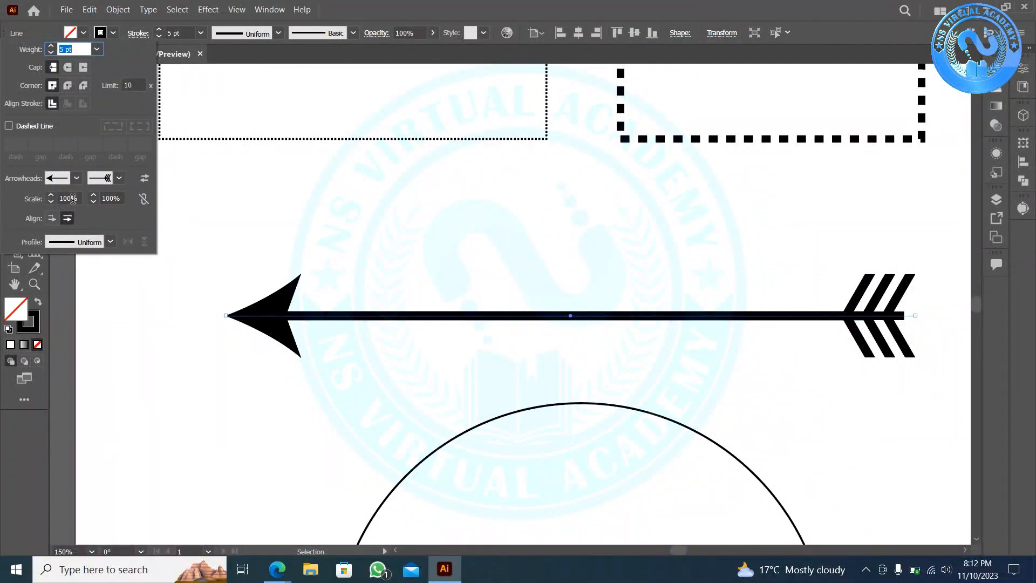
{"action": "left_click", "coordinate": [92, 203]}
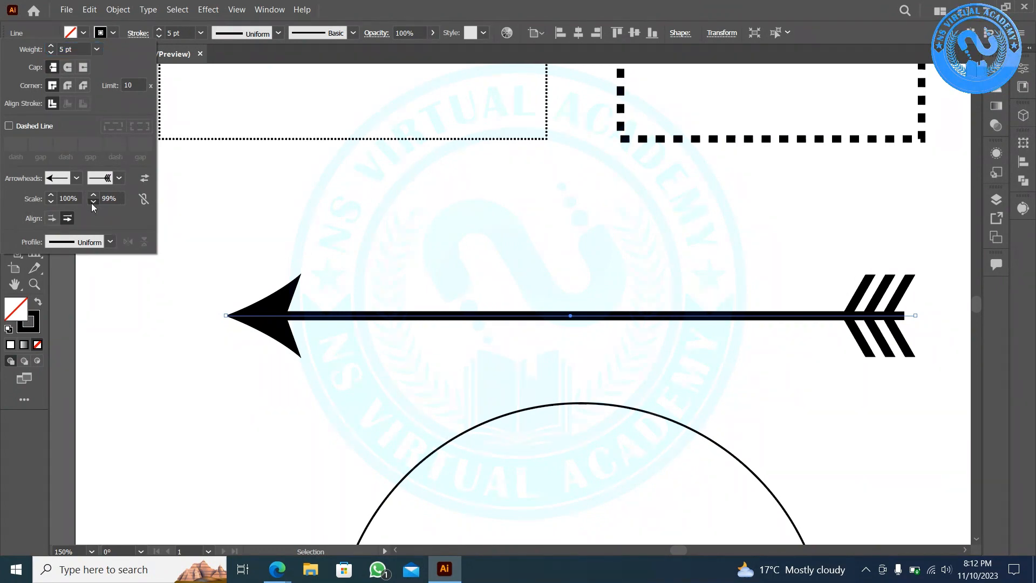
{"action": "left_click", "coordinate": [92, 203]}
{"action": "left_click", "coordinate": [92, 203]}
{"action": "left_click", "coordinate": [92, 203]}
{"action": "left_click", "coordinate": [91, 203]}
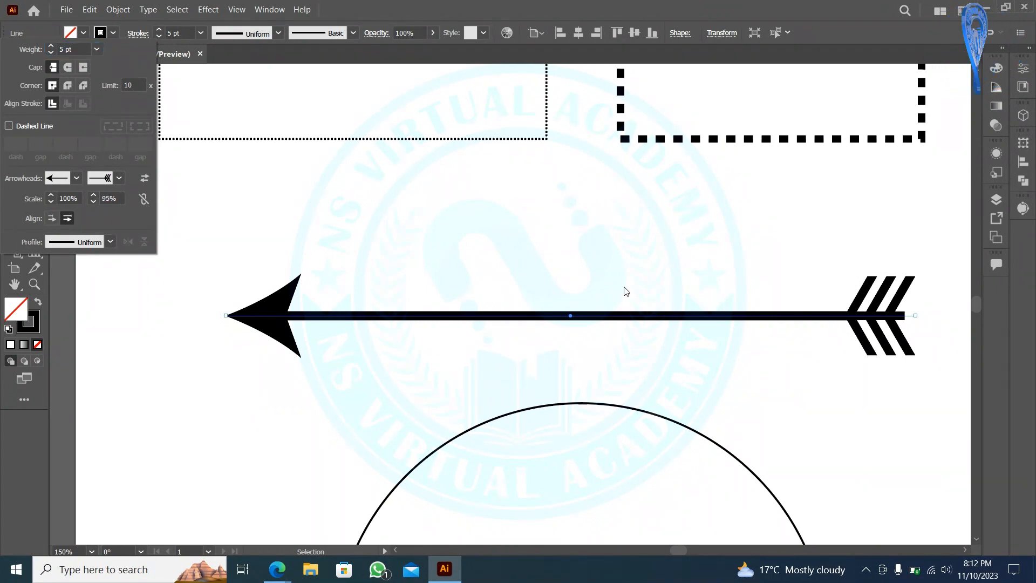
{"action": "left_click", "coordinate": [93, 203]}
{"action": "left_click", "coordinate": [93, 203]}
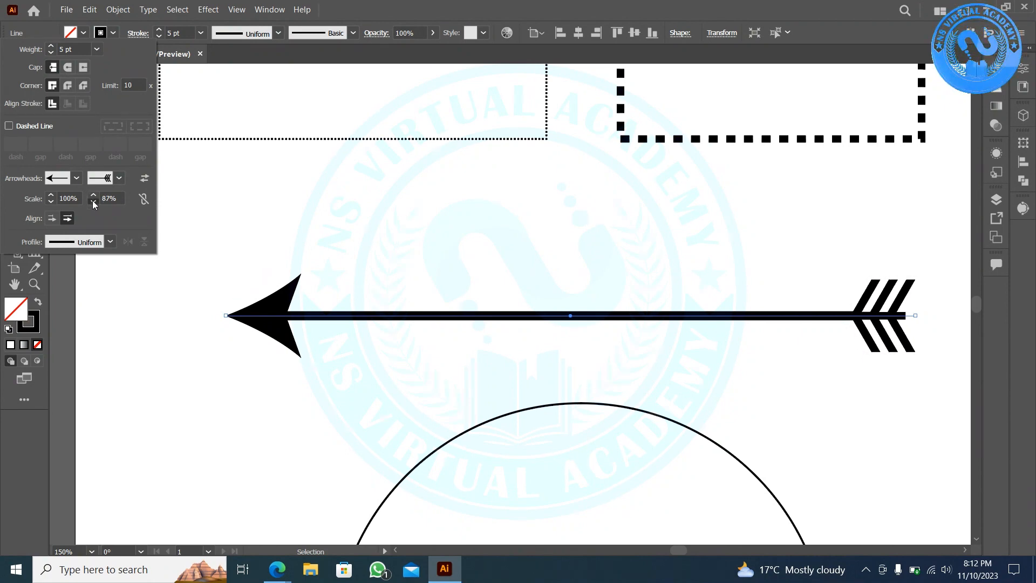
{"action": "left_click", "coordinate": [94, 203]}
{"action": "left_click", "coordinate": [94, 203]}
{"action": "left_click", "coordinate": [94, 203]}
{"action": "left_click", "coordinate": [94, 203]}
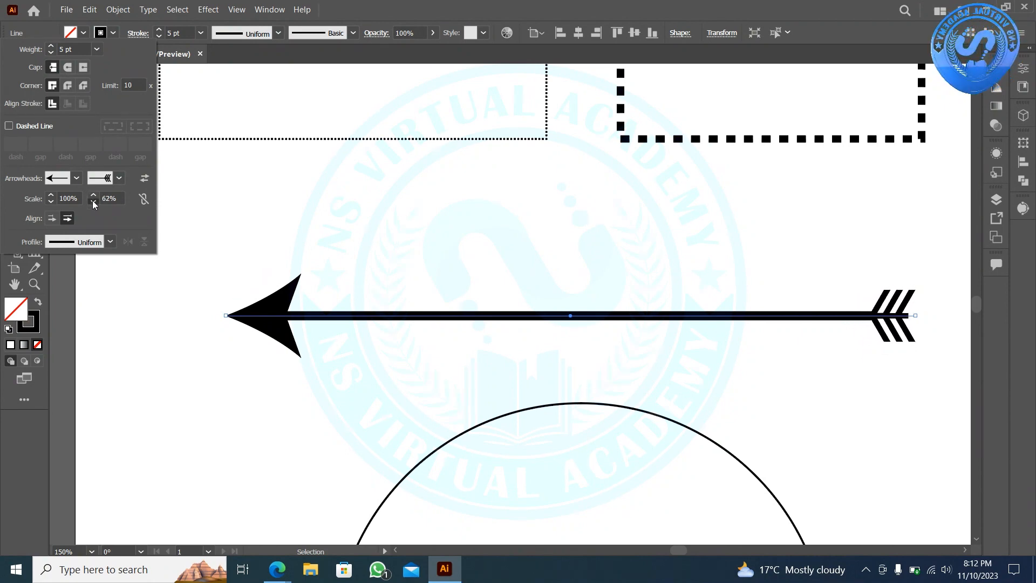
{"action": "left_click", "coordinate": [93, 203]}
{"action": "left_click", "coordinate": [93, 203]}
{"action": "left_click", "coordinate": [93, 203]}
{"action": "left_click", "coordinate": [94, 203]}
{"action": "left_click", "coordinate": [94, 203]}
{"action": "left_click", "coordinate": [93, 203]}
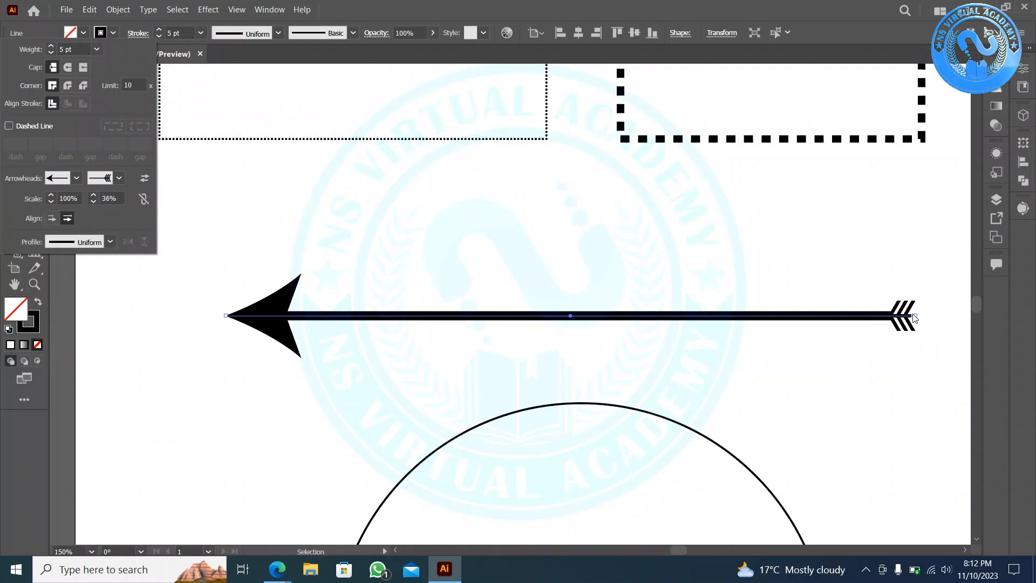
- Examine the scaled tail arrowhead up close, and review the line's width profile and arrowhead alignment options
{"action": "scroll", "coordinate": [912, 316], "scroll_direction": "up", "scroll_amount": 6}
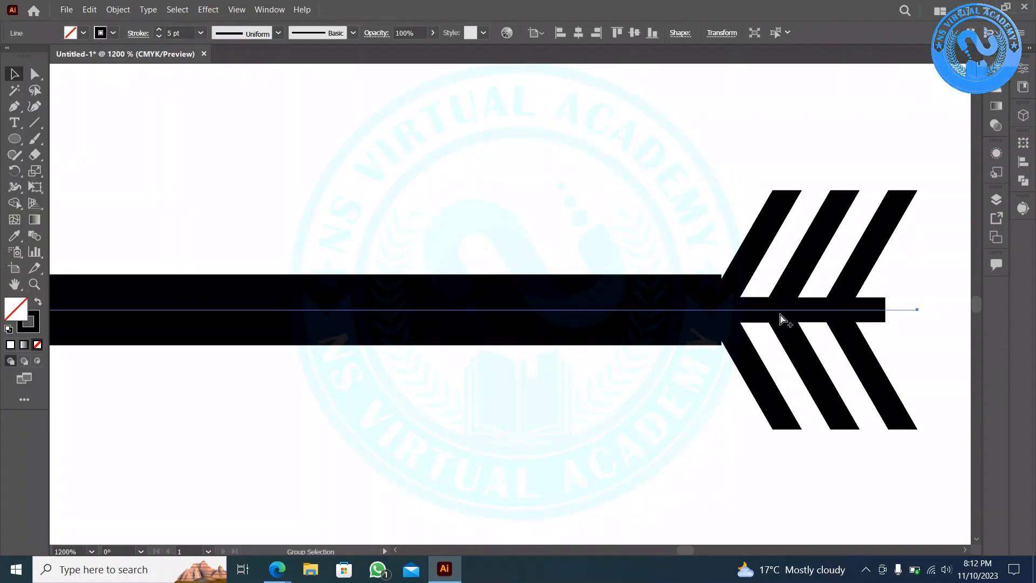
{"action": "scroll", "coordinate": [778, 258], "scroll_direction": "up", "scroll_amount": 1}
{"action": "scroll", "coordinate": [777, 265], "scroll_direction": "down", "scroll_amount": 3}
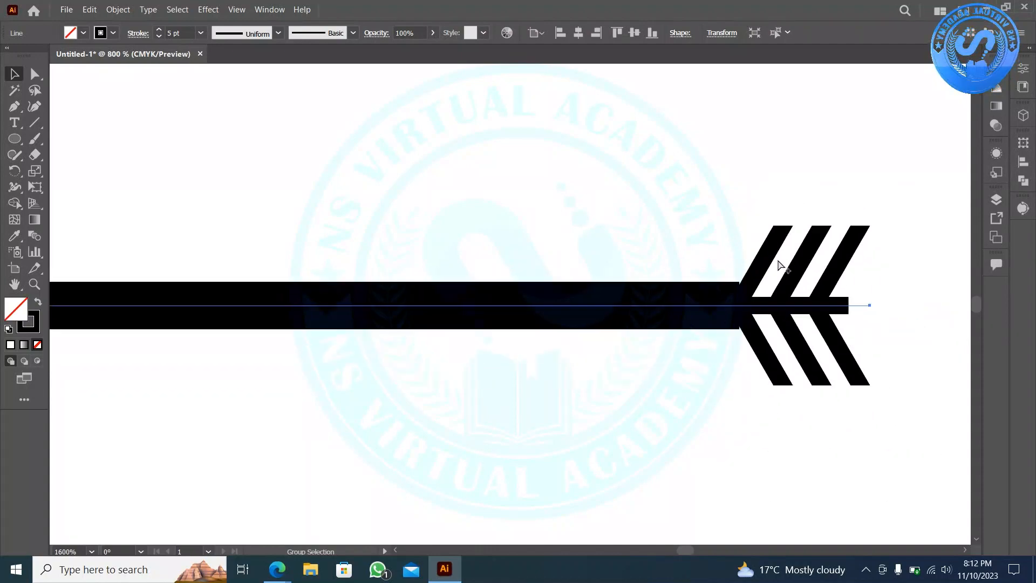
{"action": "scroll", "coordinate": [486, 308], "scroll_direction": "down", "scroll_amount": 3}
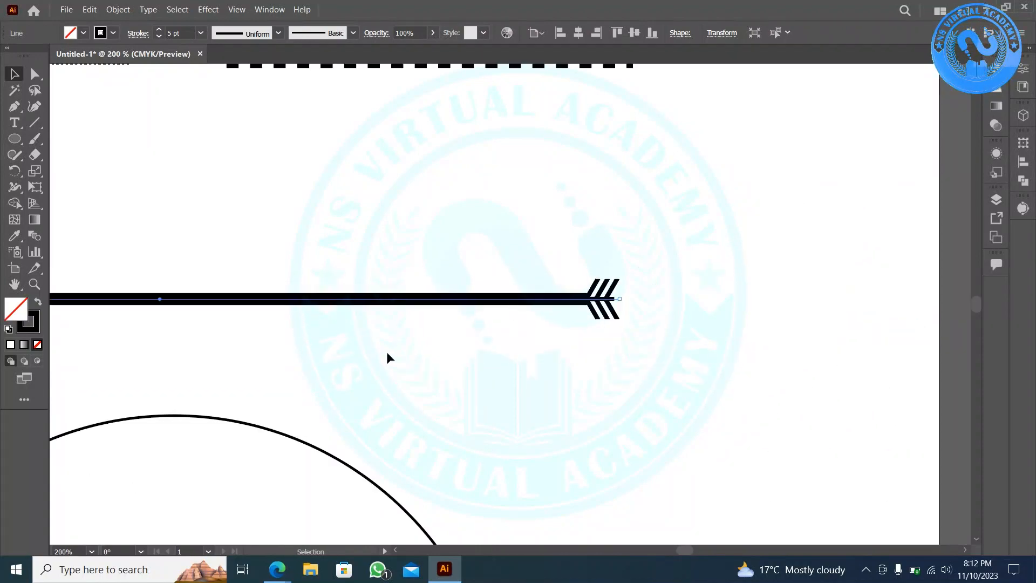
{"action": "left_click_drag", "start_coordinate": [688, 333], "coordinate": [925, 289]}
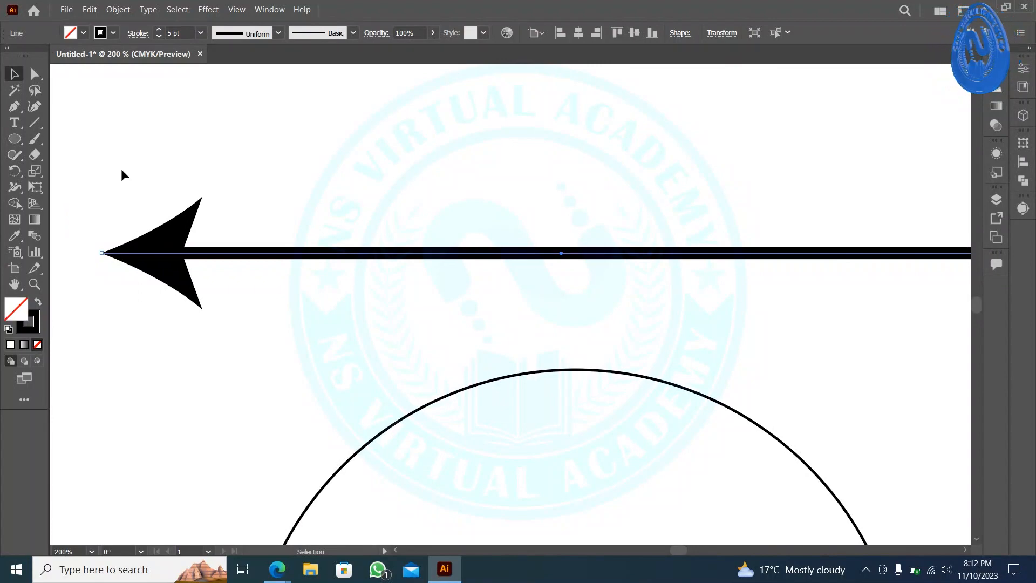
{"action": "left_click", "coordinate": [141, 33]}
{"action": "left_click", "coordinate": [111, 242]}
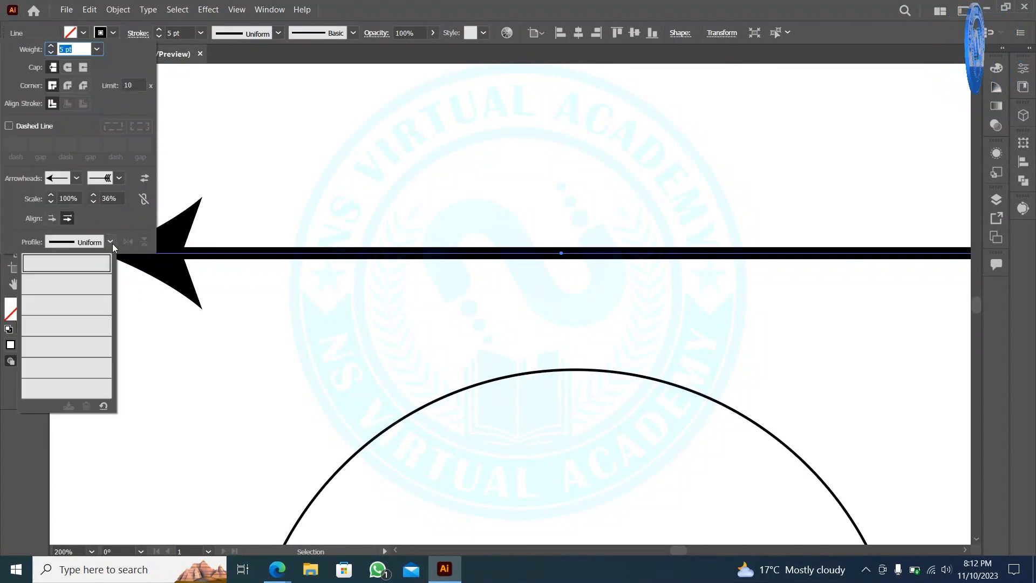
{"action": "left_click", "coordinate": [263, 342]}
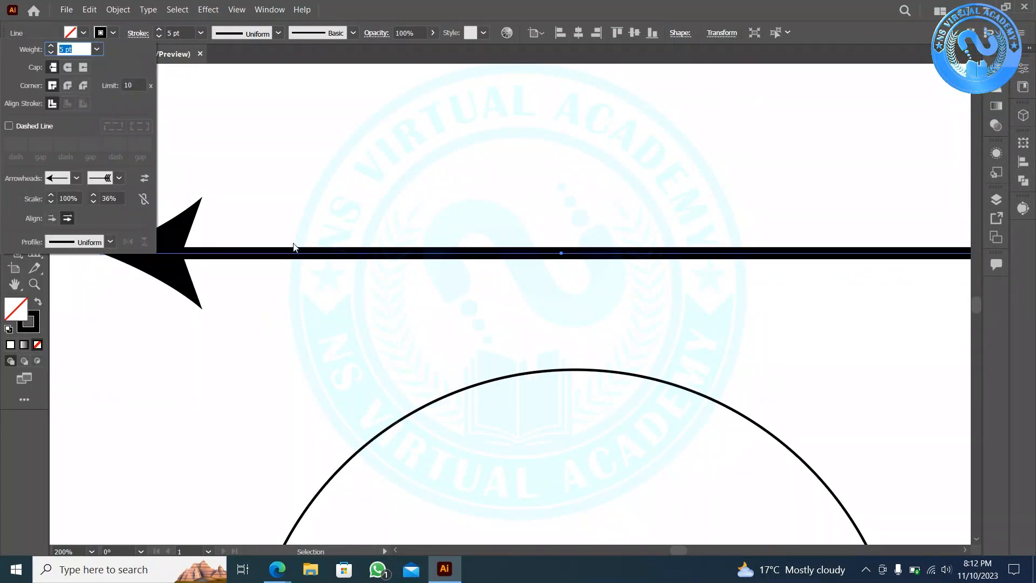
{"action": "left_click", "coordinate": [67, 218]}
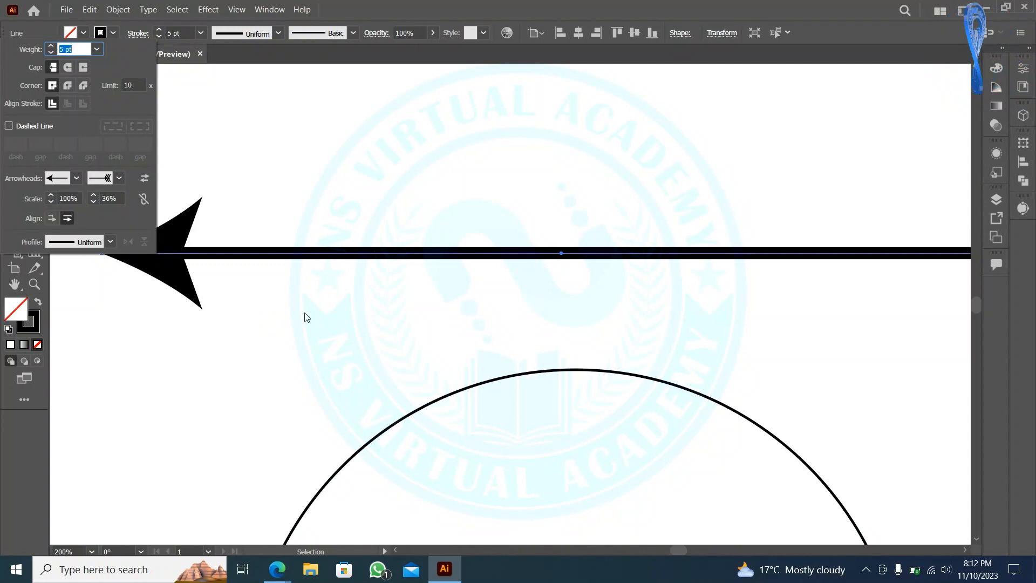
{"action": "scroll", "coordinate": [141, 342], "scroll_direction": "up", "scroll_amount": 5}
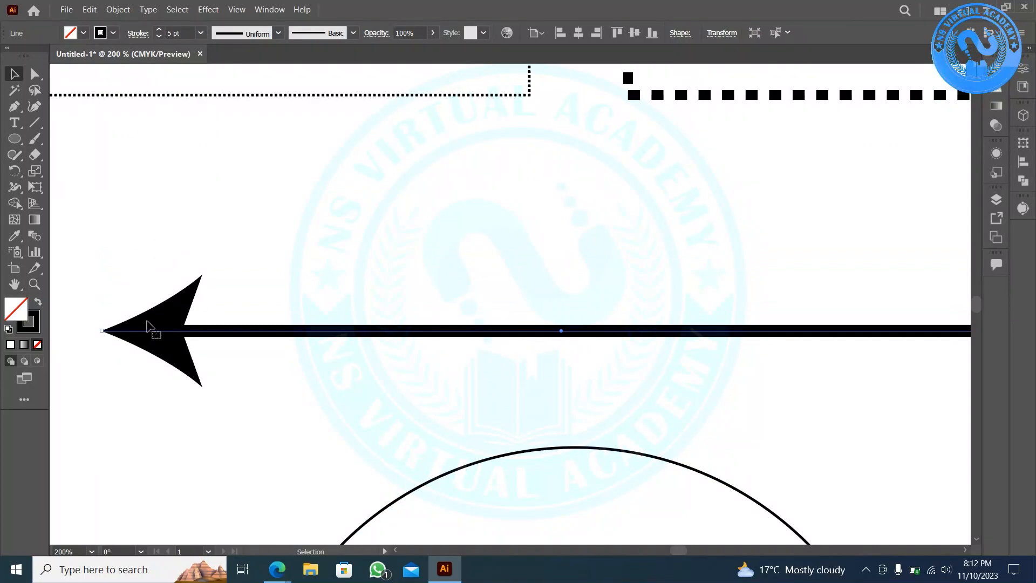
- Set the arrowhead alignment so the arrow tips extend beyond the ends of the line, and check both ends
{"action": "left_click", "coordinate": [132, 36]}
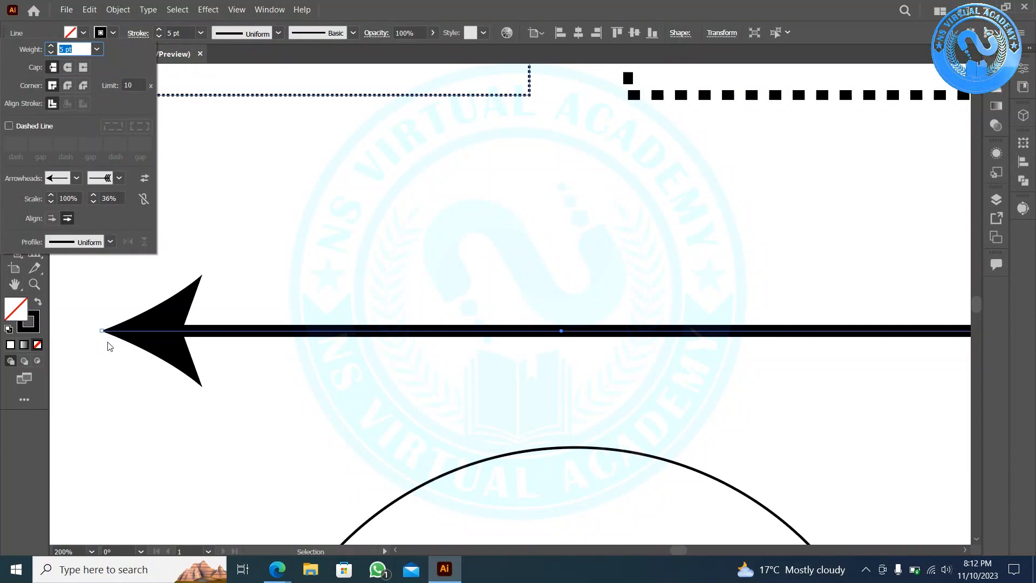
{"action": "left_click", "coordinate": [54, 220]}
{"action": "left_click_drag", "start_coordinate": [185, 303], "coordinate": [417, 259]}
{"action": "left_click", "coordinate": [334, 289]}
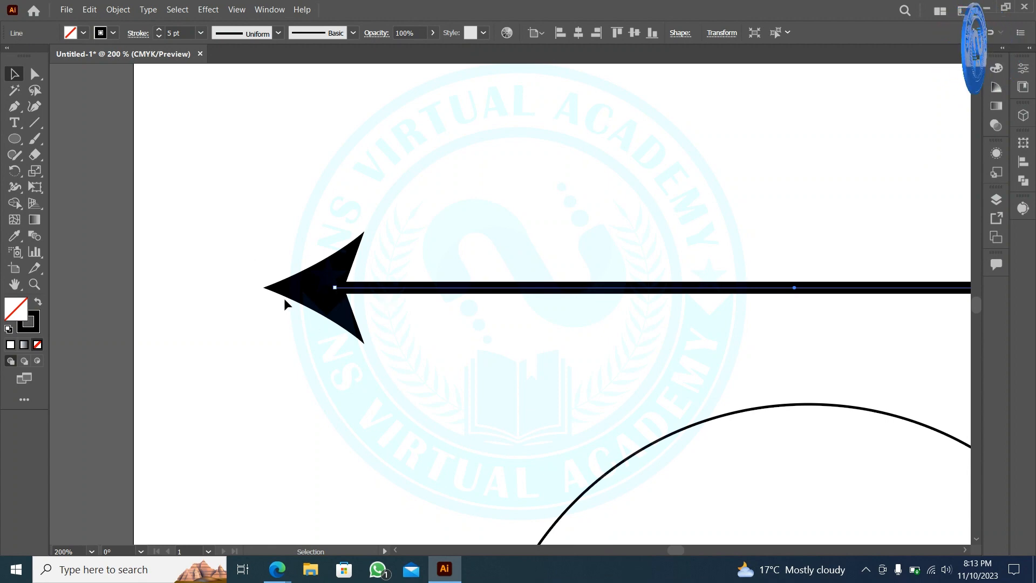
{"action": "scroll", "coordinate": [284, 298], "scroll_direction": "down", "scroll_amount": 4}
{"action": "scroll", "coordinate": [578, 312], "scroll_direction": "up", "scroll_amount": 2}
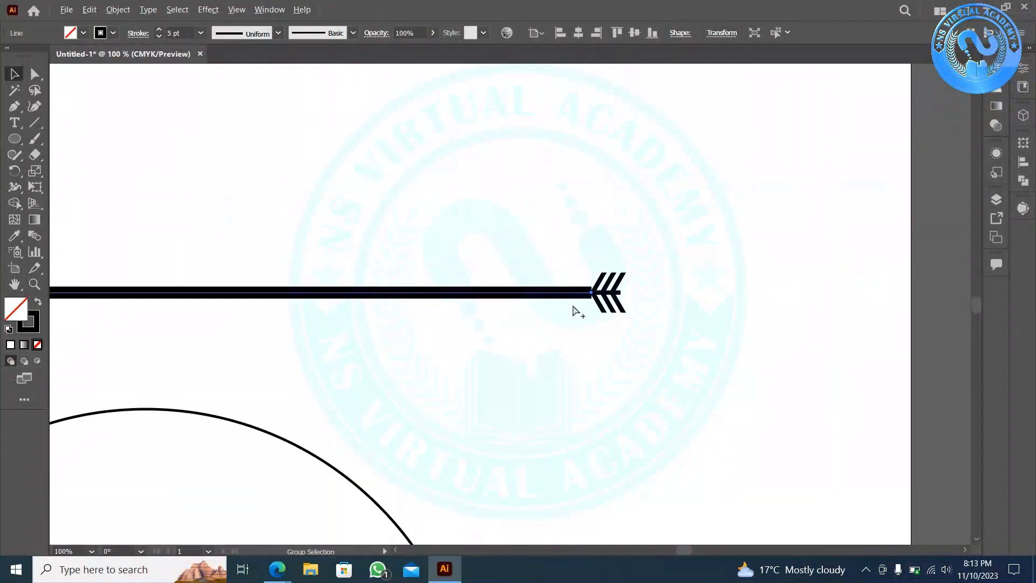
- Examine the tail arrowhead up close and the arrow line along its length, reviewing its stroke settings
{"action": "scroll", "coordinate": [578, 312], "scroll_direction": "up", "scroll_amount": 5}
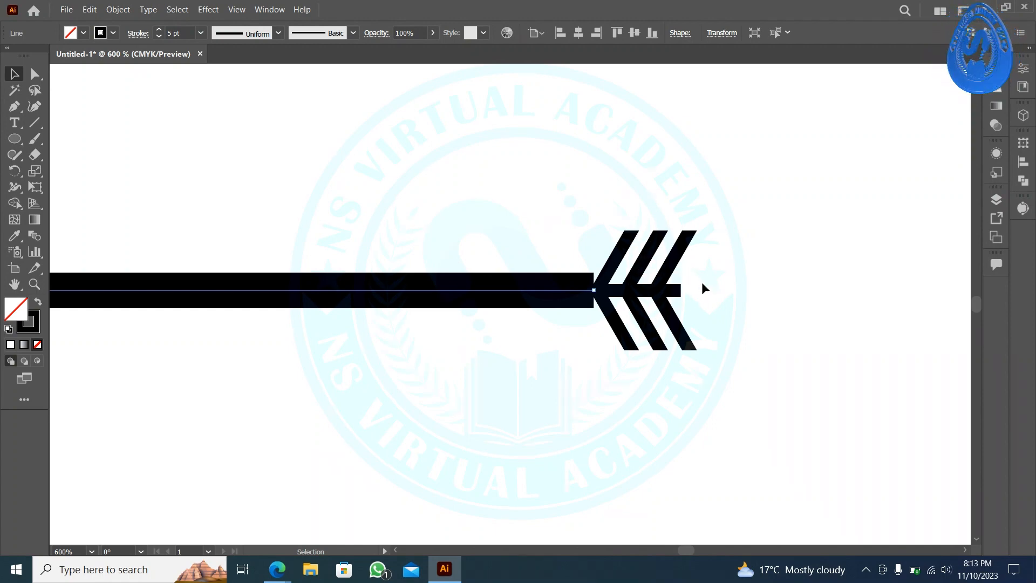
{"action": "left_click", "coordinate": [137, 34]}
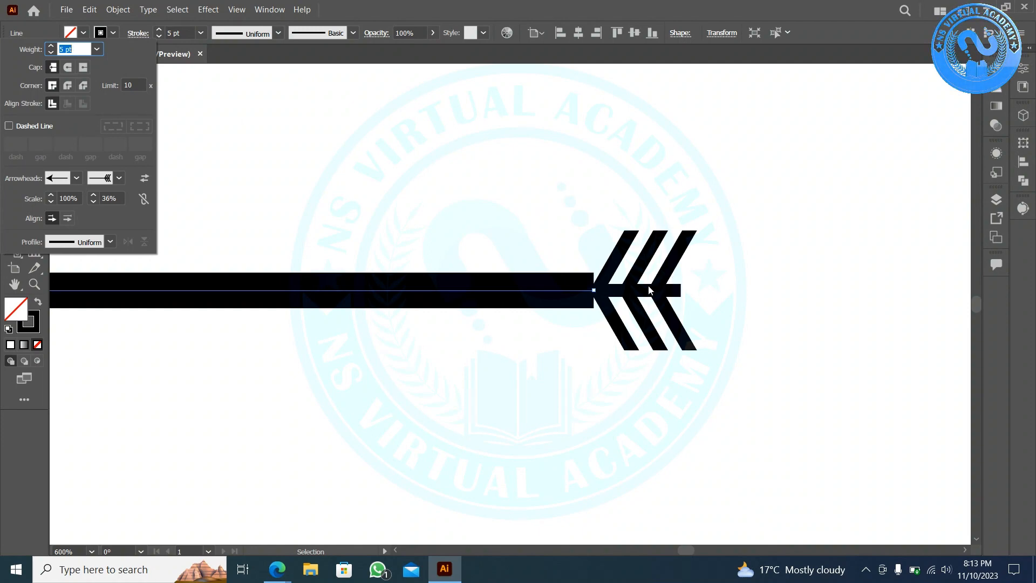
{"action": "key", "text": "Escape"}
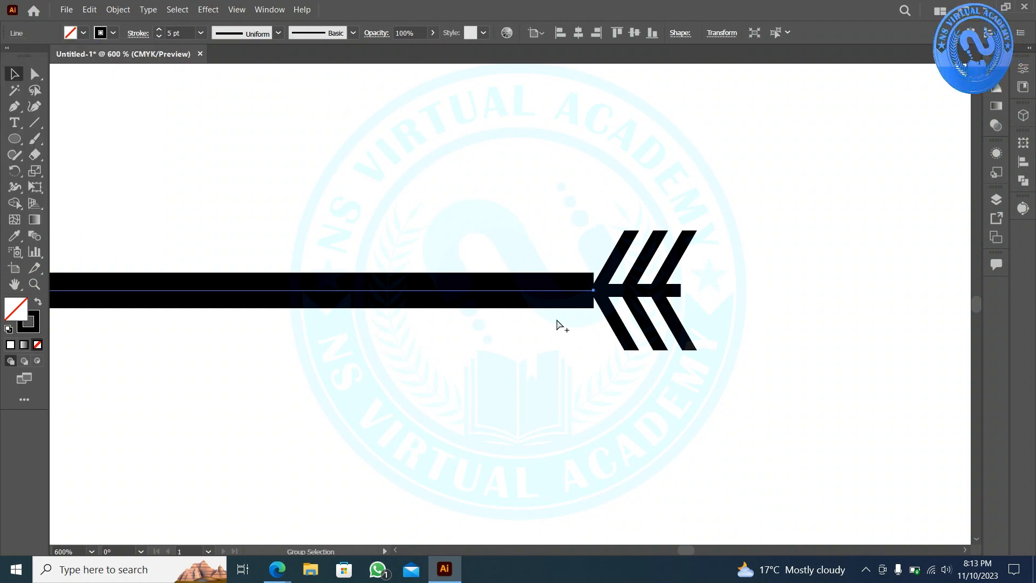
{"action": "key", "text": "ctrl+minus"}
{"action": "mouse_move", "coordinate": [547, 327]}
{"action": "left_mouse_down"}
{"action": "mouse_move", "coordinate": [622, 342]}
{"action": "mouse_move", "coordinate": [834, 275]}
{"action": "left_mouse_up"}
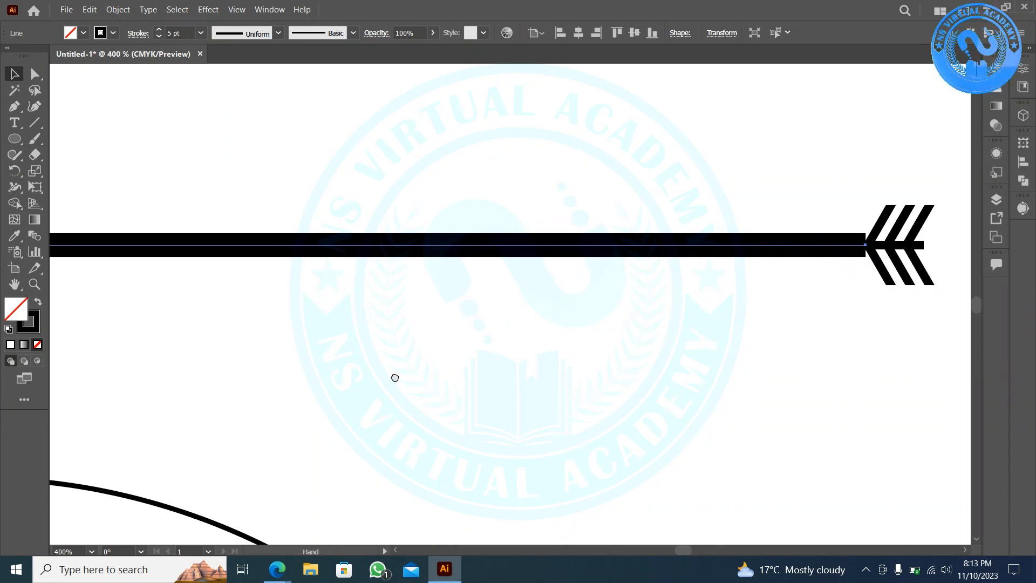
{"action": "left_click_drag", "start_coordinate": [394, 375], "coordinate": [886, 335]}
{"action": "left_click_drag", "start_coordinate": [354, 296], "coordinate": [801, 347]}
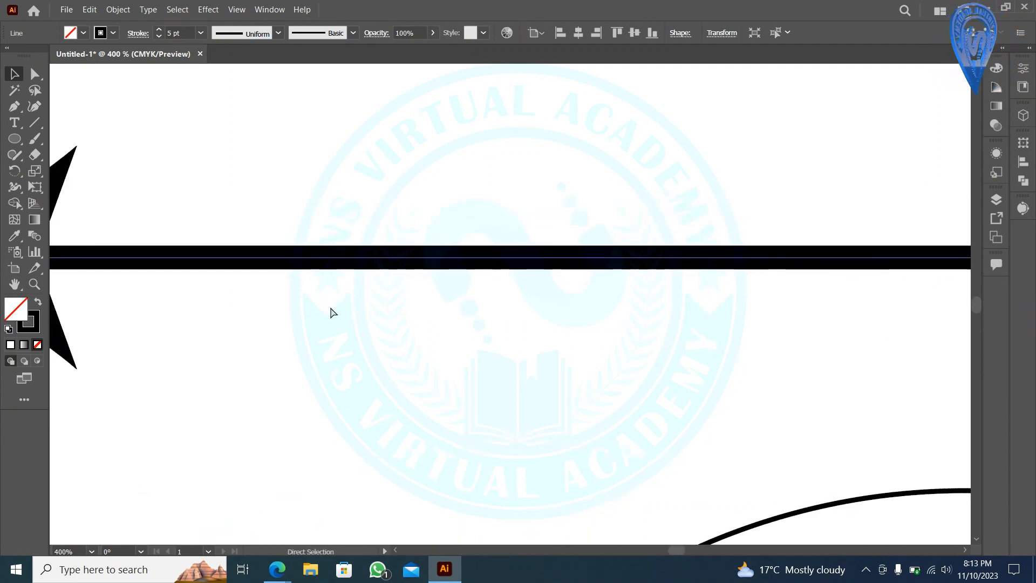
{"action": "scroll", "coordinate": [332, 310], "scroll_direction": "down", "scroll_amount": 1}
{"action": "scroll", "coordinate": [96, 272], "scroll_direction": "down", "scroll_amount": 1}
{"action": "scroll", "coordinate": [96, 272], "scroll_direction": "down", "scroll_amount": 2}
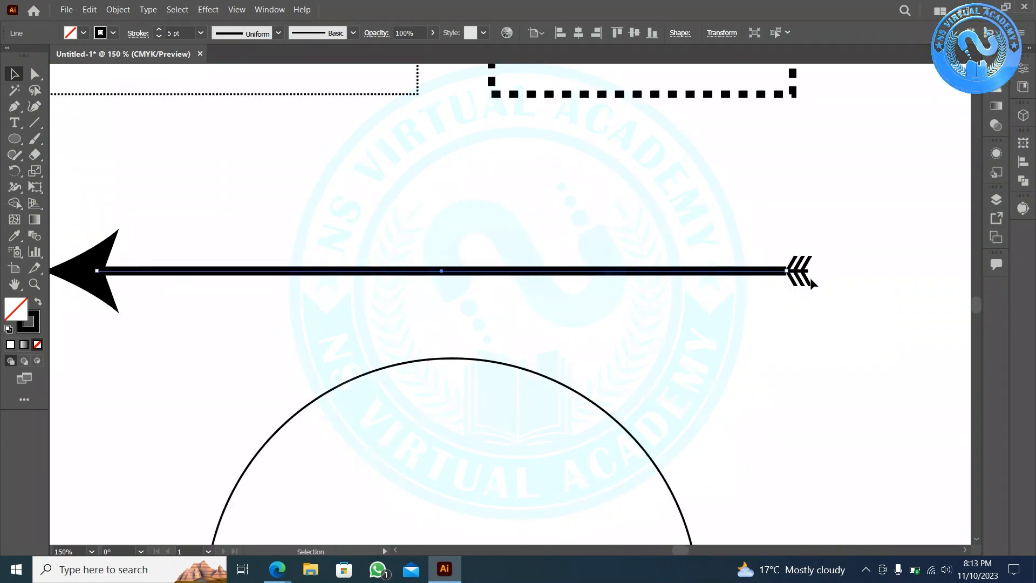
- Set the arrowhead alignment so the arrow tips sit at the ends of the line's path
{"action": "left_click", "coordinate": [138, 38]}
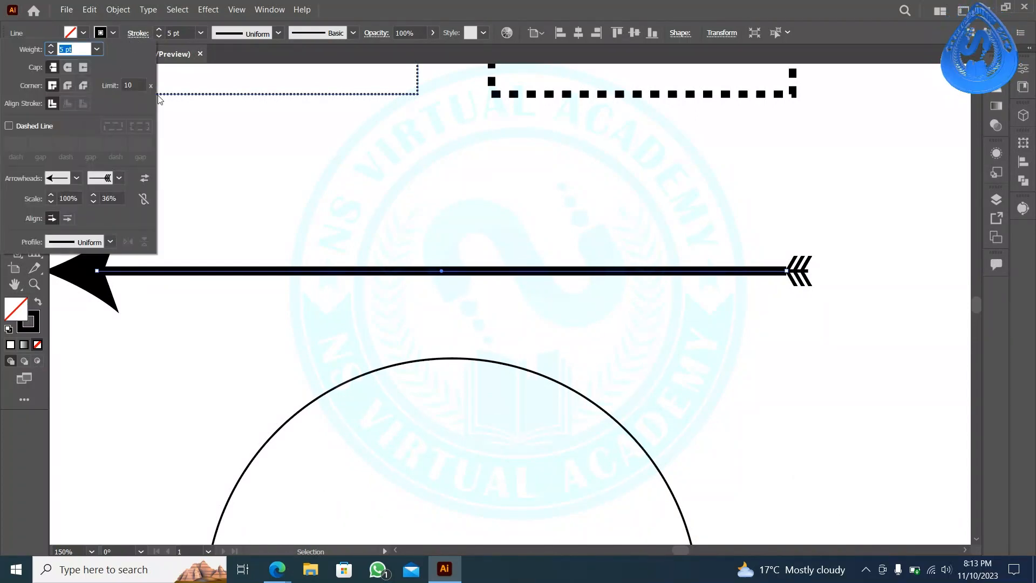
{"action": "left_click", "coordinate": [67, 218]}
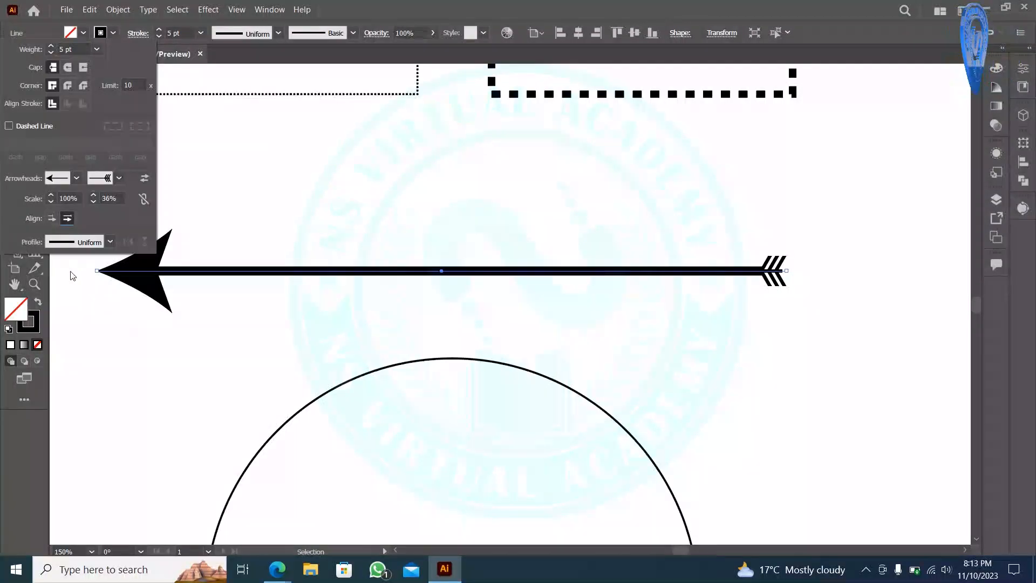
{"action": "scroll", "coordinate": [373, 259], "scroll_direction": "down", "scroll_amount": 1}
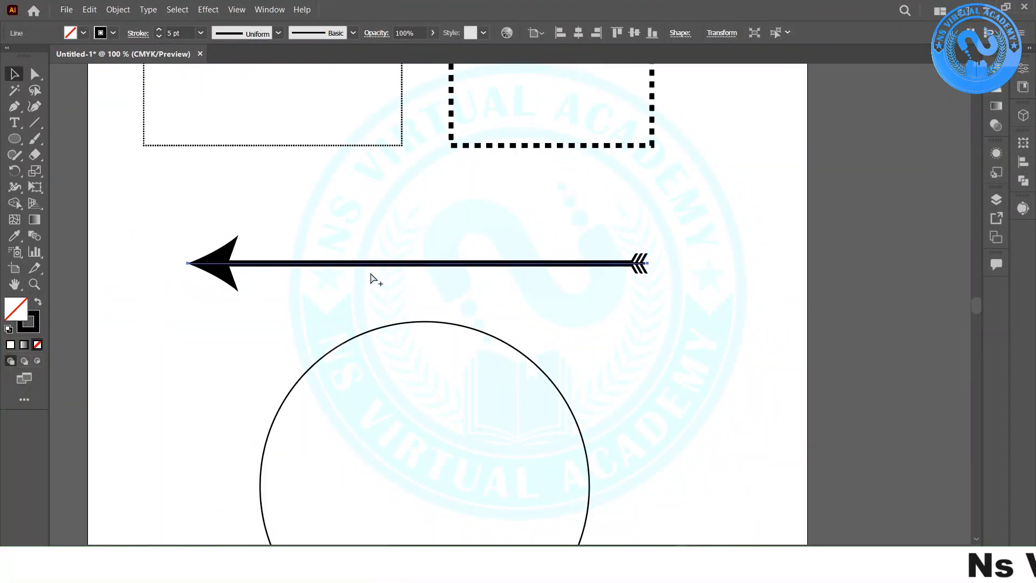
- Move the large circle off the artboard's left edge and draw a straight horizontal line in the cleared space below the arrow
{"action": "scroll", "coordinate": [374, 277], "scroll_direction": "down", "scroll_amount": 3}
{"action": "left_click_drag", "start_coordinate": [546, 338], "coordinate": [142, 298]}
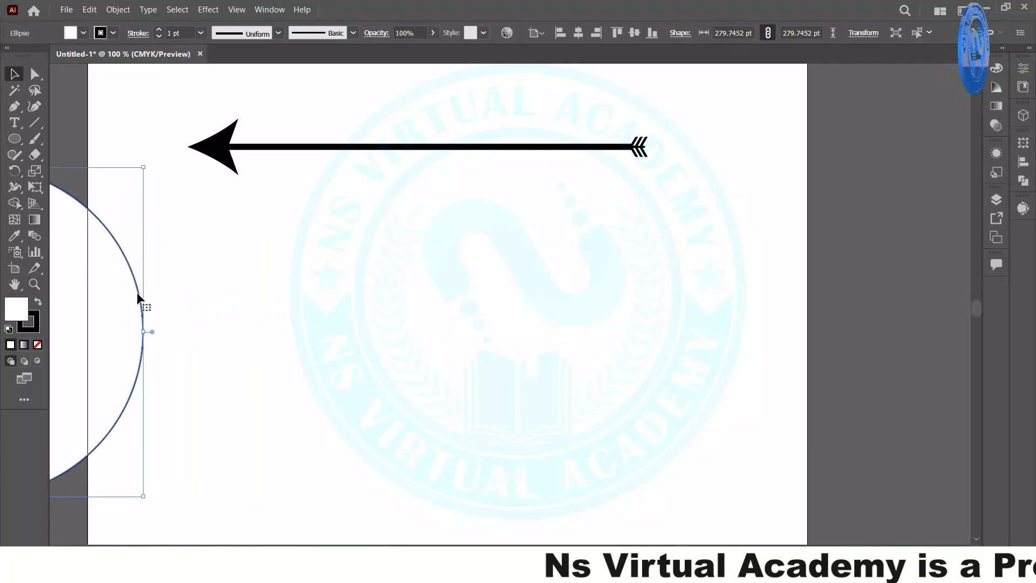
{"action": "left_click", "coordinate": [35, 124]}
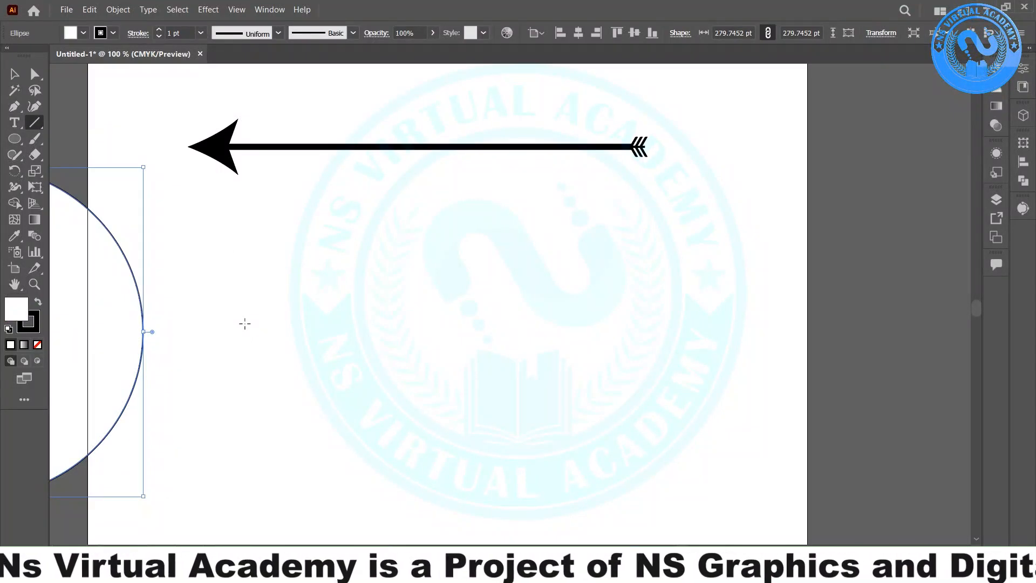
{"action": "left_click_drag", "start_coordinate": [244, 324], "coordinate": [668, 324]}
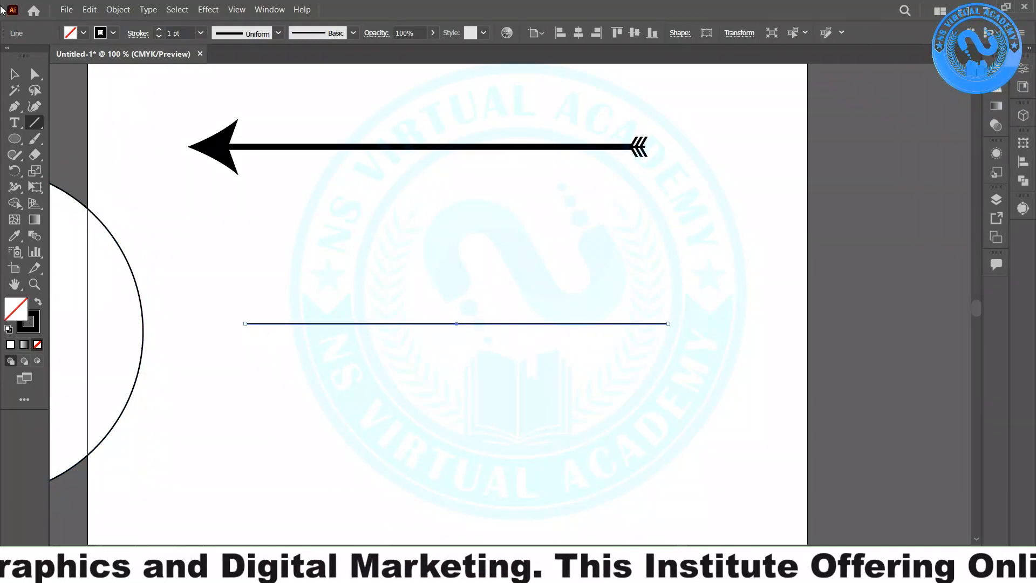
{"action": "left_click", "coordinate": [14, 74]}
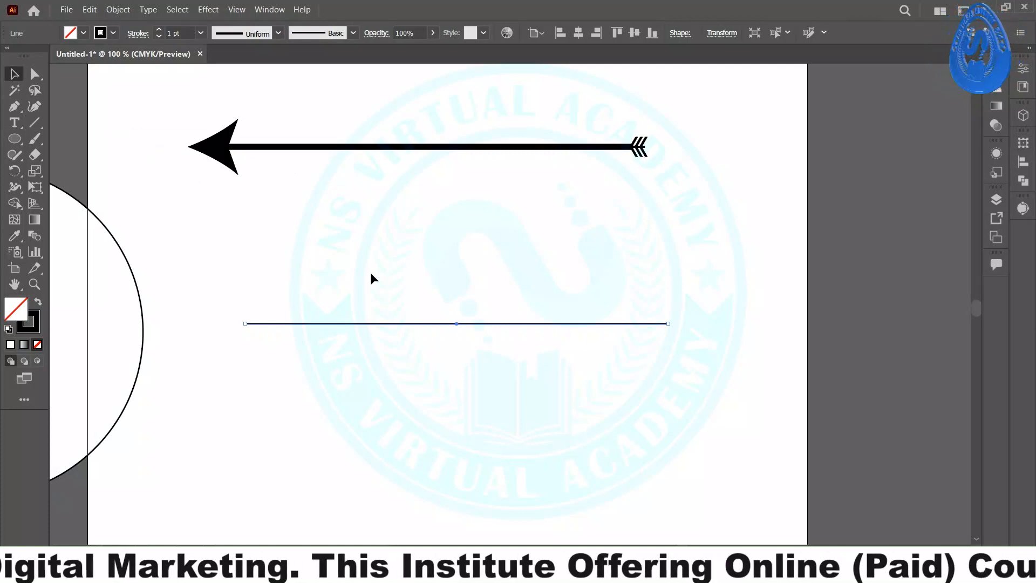
- Increase the stroke weight of the new horizontal line to 9 pt
{"action": "left_click", "coordinate": [159, 29]}
{"action": "left_click", "coordinate": [159, 30]}
{"action": "left_click", "coordinate": [160, 30]}
{"action": "left_click", "coordinate": [159, 30]}
{"action": "left_click", "coordinate": [159, 29]}
{"action": "left_click", "coordinate": [159, 30]}
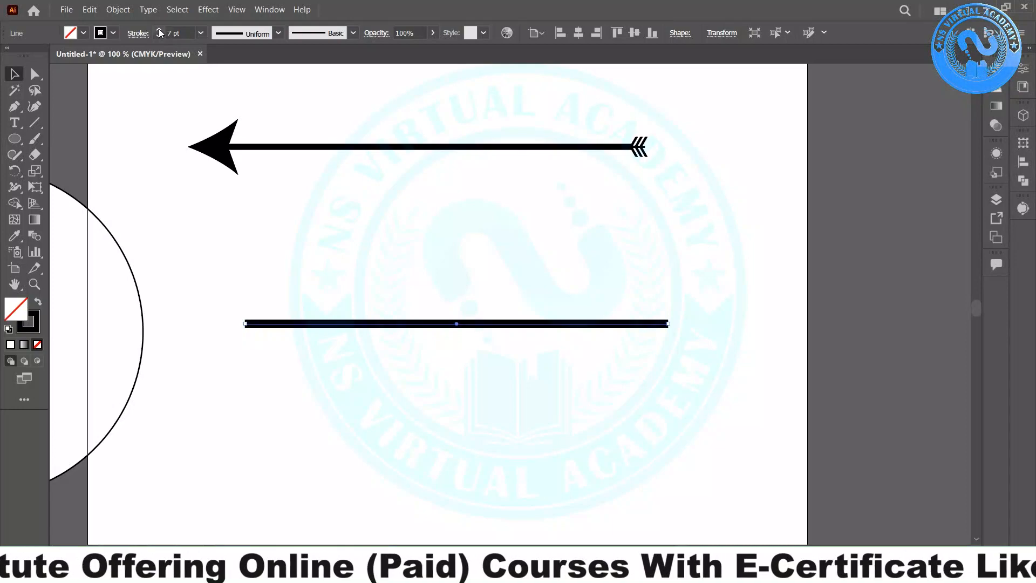
{"action": "left_click", "coordinate": [159, 30]}
{"action": "left_click", "coordinate": [159, 29]}
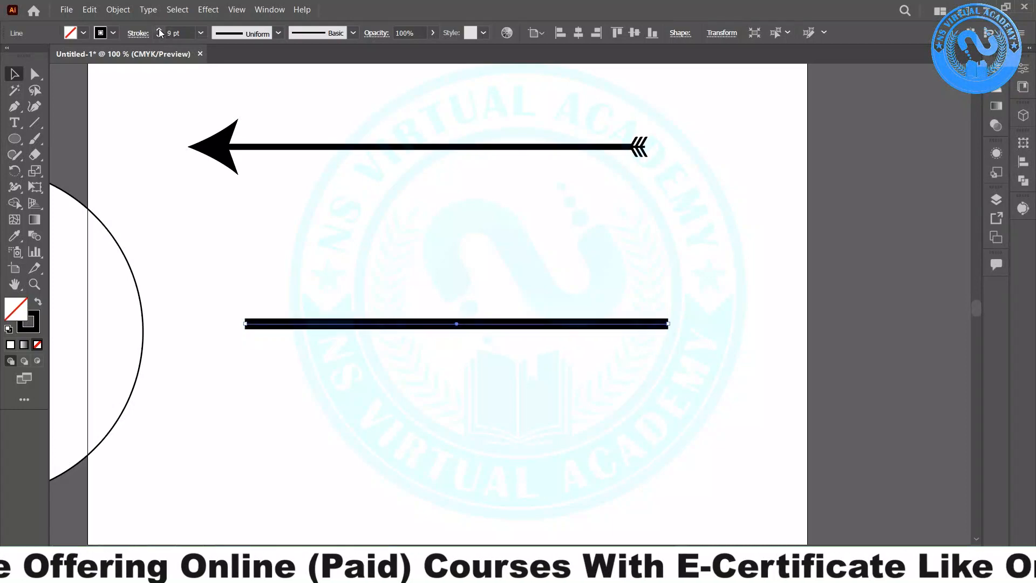
- Try the lens-shaped width profile on the horizontal line, followed by the double-bulge profile
{"action": "left_click", "coordinate": [279, 33]}
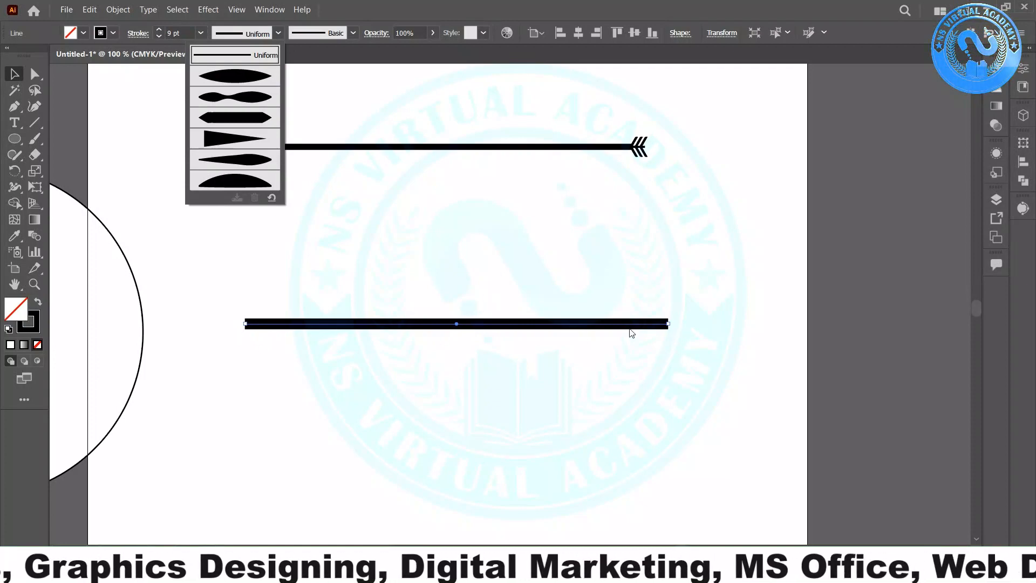
{"action": "left_click", "coordinate": [234, 76]}
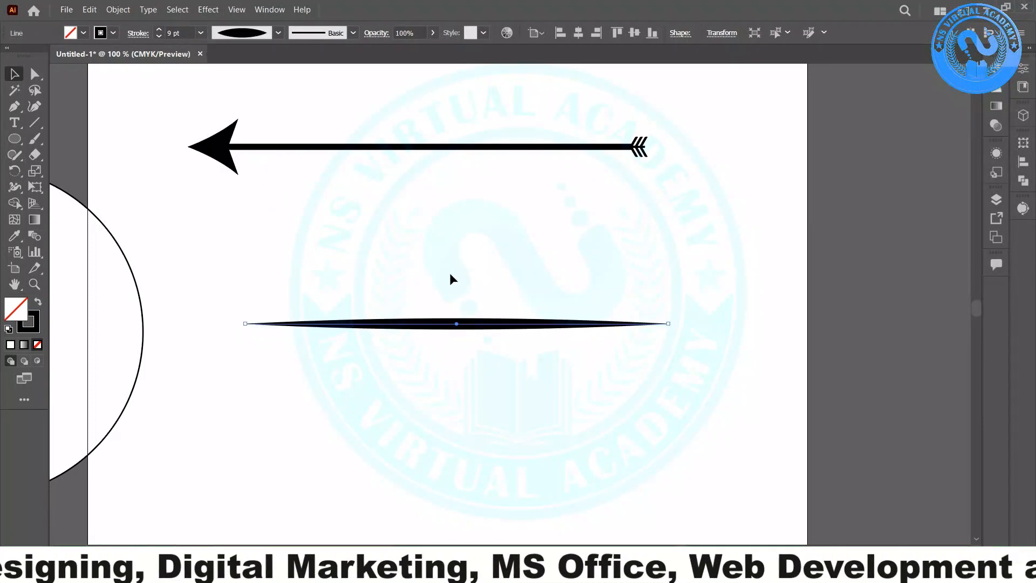
{"action": "left_click", "coordinate": [430, 373]}
{"action": "left_click_drag", "start_coordinate": [450, 374], "coordinate": [442, 297]}
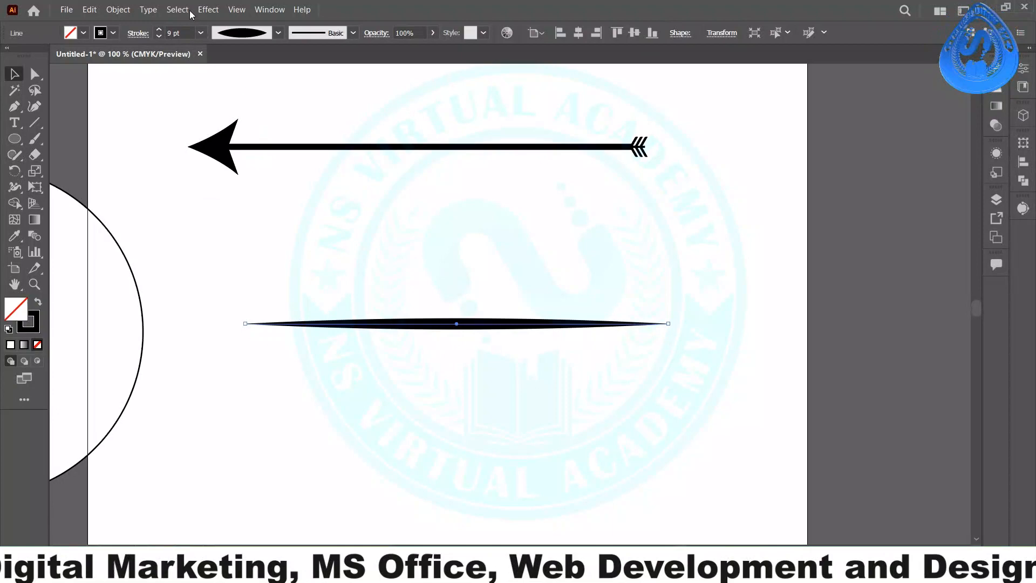
{"action": "left_click", "coordinate": [278, 33]}
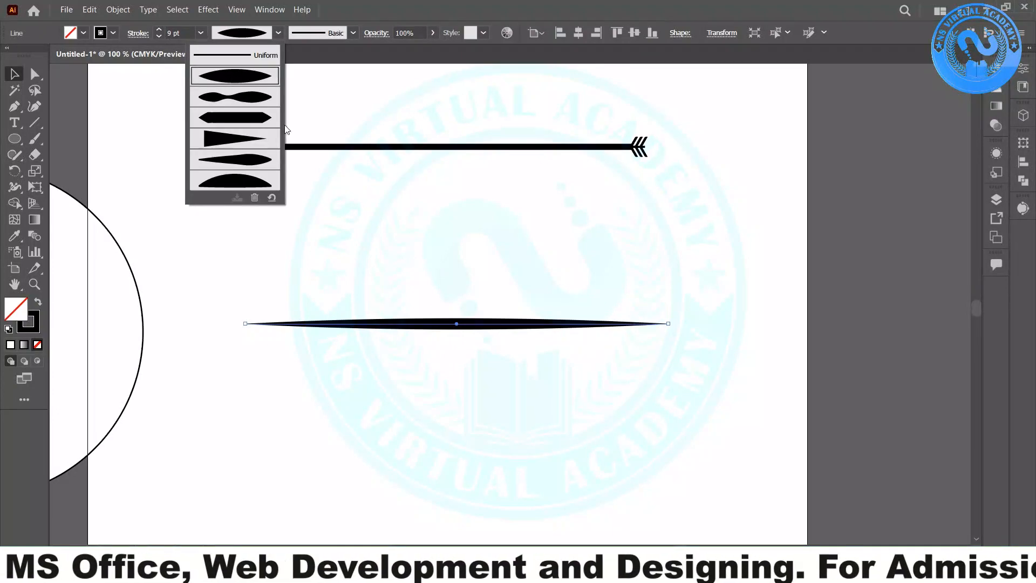
{"action": "left_click", "coordinate": [251, 96]}
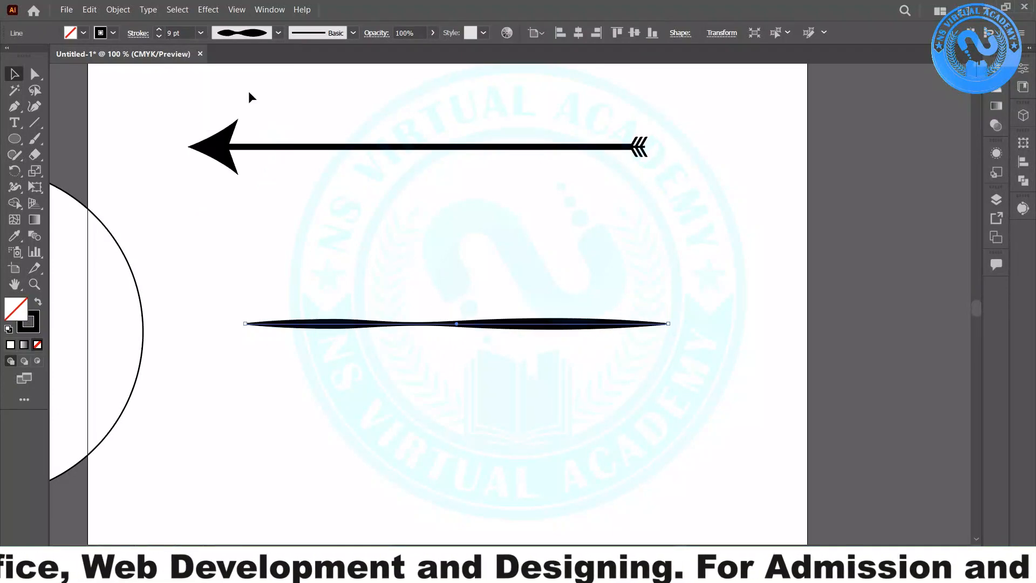
- Try the flat profile with pointed ends, the one-sided taper and the off-centre bulge profile on the horizontal line
{"action": "left_click", "coordinate": [277, 35]}
{"action": "left_click", "coordinate": [224, 122]}
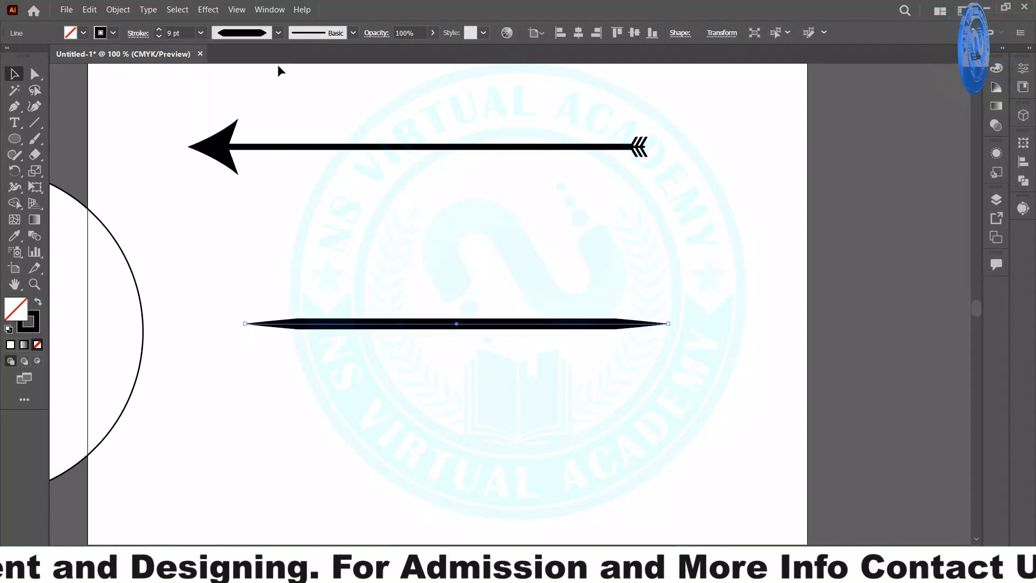
{"action": "left_click", "coordinate": [278, 34]}
{"action": "left_click", "coordinate": [222, 149]}
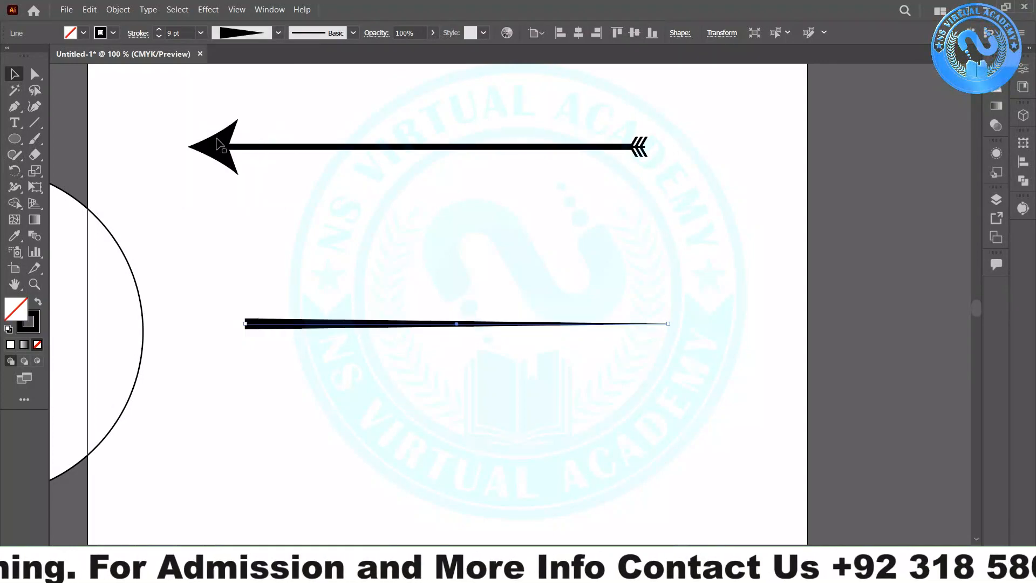
{"action": "left_click", "coordinate": [279, 33]}
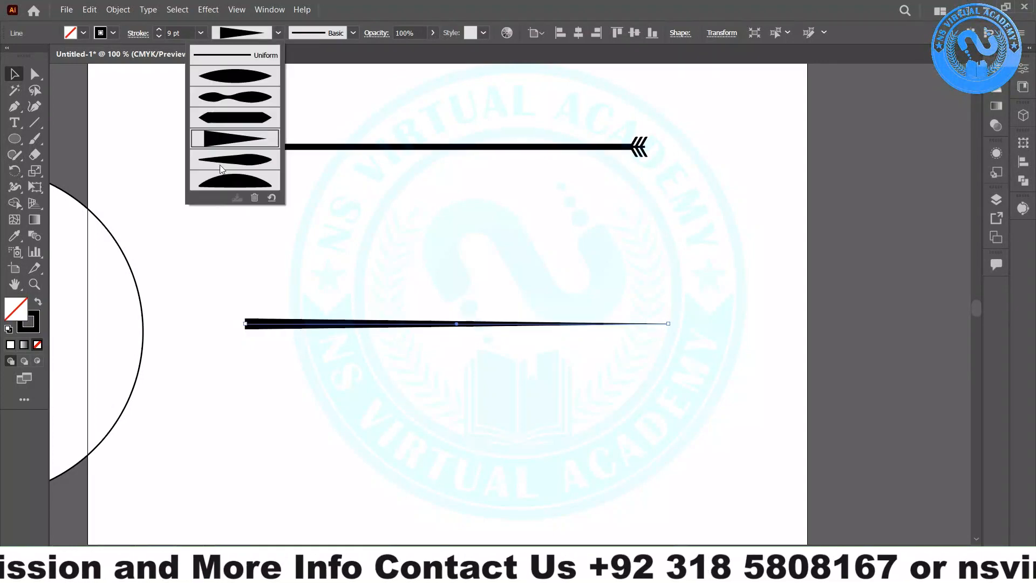
{"action": "left_click", "coordinate": [221, 166]}
- Apply the half-arch width profile to the horizontal line and deselect it
{"action": "left_click", "coordinate": [278, 34]}
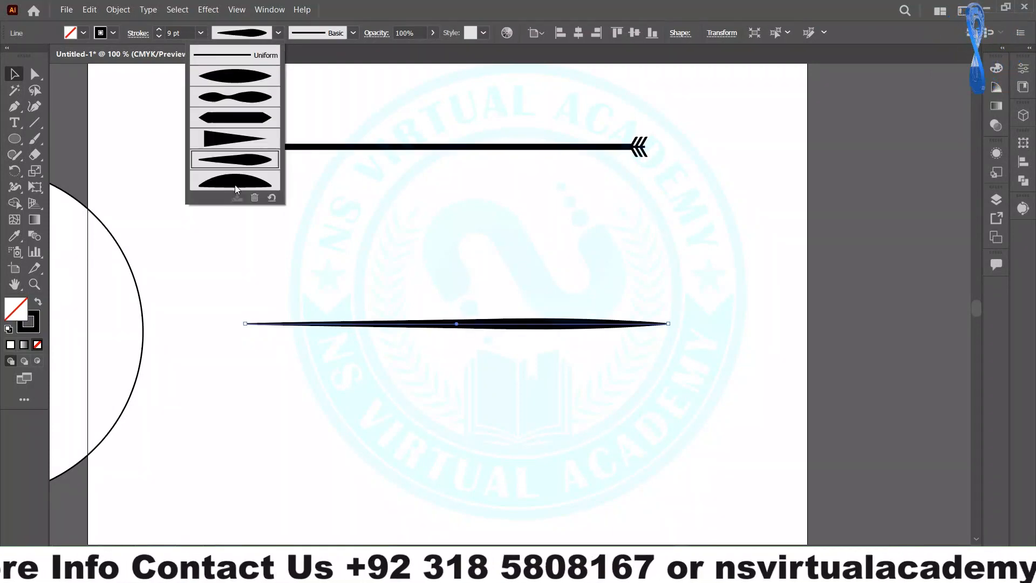
{"action": "left_click", "coordinate": [235, 185]}
{"action": "left_click", "coordinate": [410, 251]}
{"action": "key", "text": "ctrl+minus"}
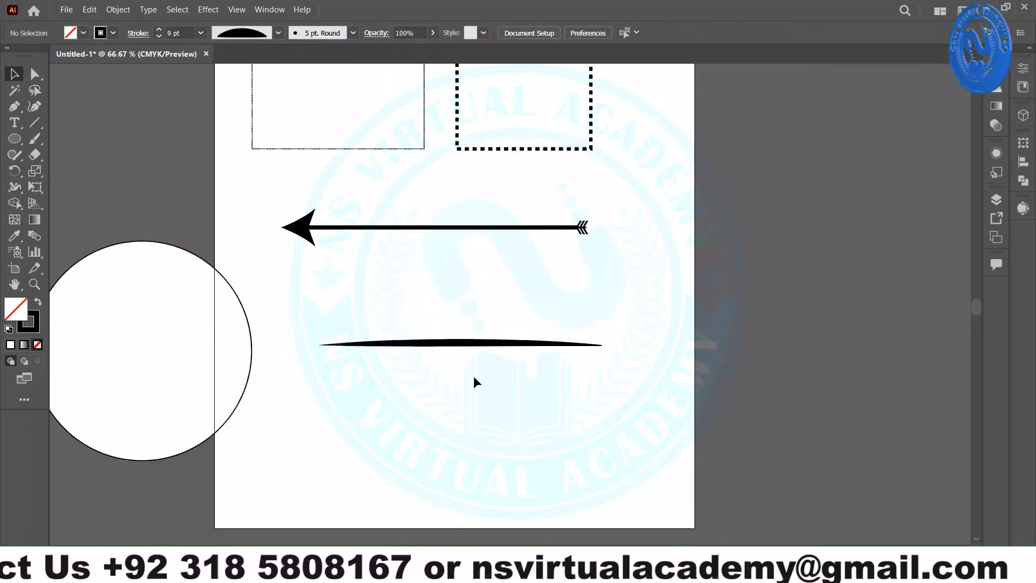
- Examine up close how the half-arch profile shapes the stroke relative to the line's path
{"action": "left_click", "coordinate": [448, 344]}
{"action": "key", "text": "ctrl+plus"}
{"action": "key", "text": "ctrl+plus"}
{"action": "key", "text": "ctrl+plus"}
{"action": "key", "text": "ctrl+plus"}
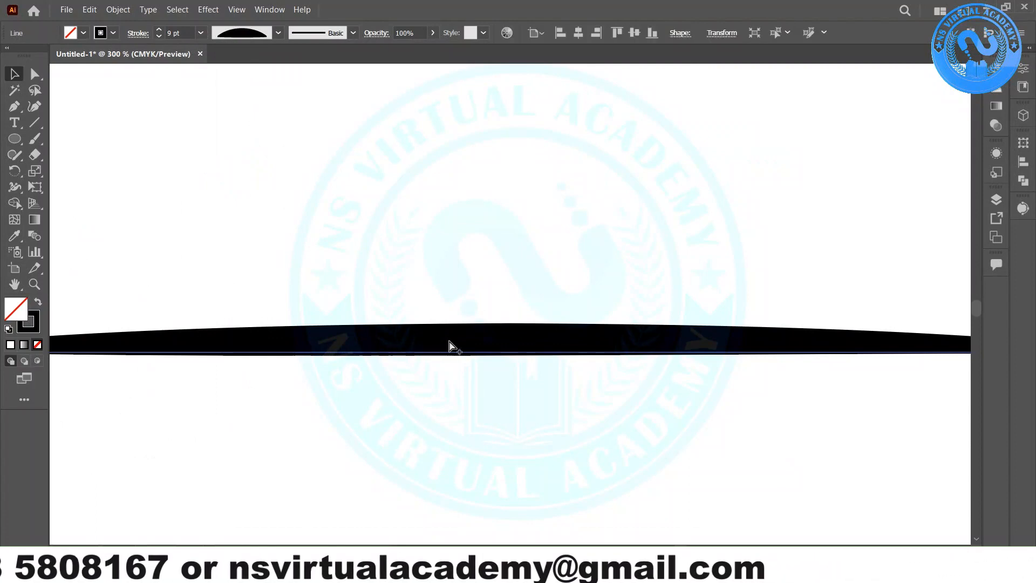
{"action": "key", "text": "ctrl+minus"}
{"action": "key", "text": "ctrl+minus"}
{"action": "key", "text": "ctrl+minus"}
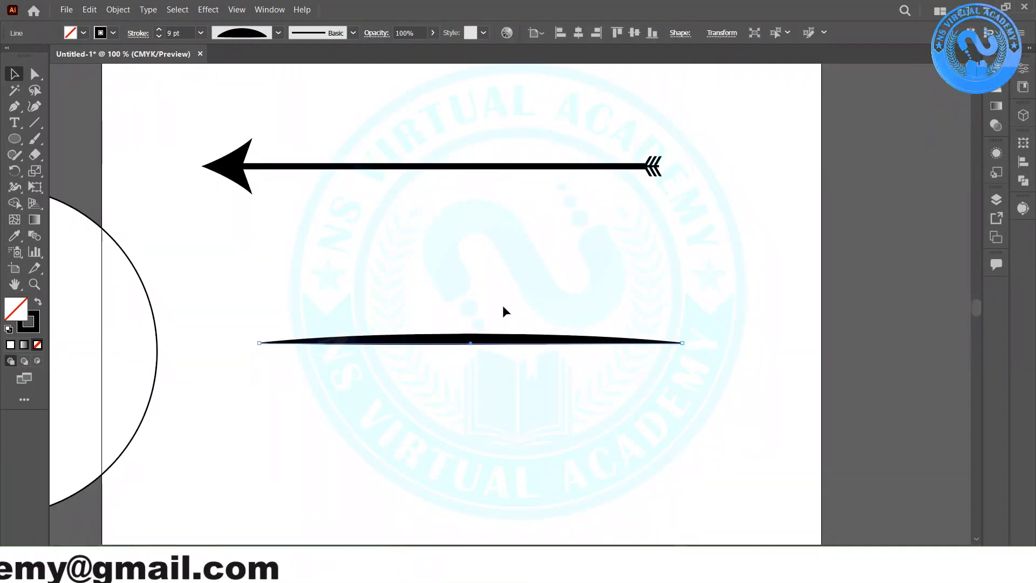
- Move the half-arch line up to just below the arrow
{"action": "key", "text": "ctrl+minus"}
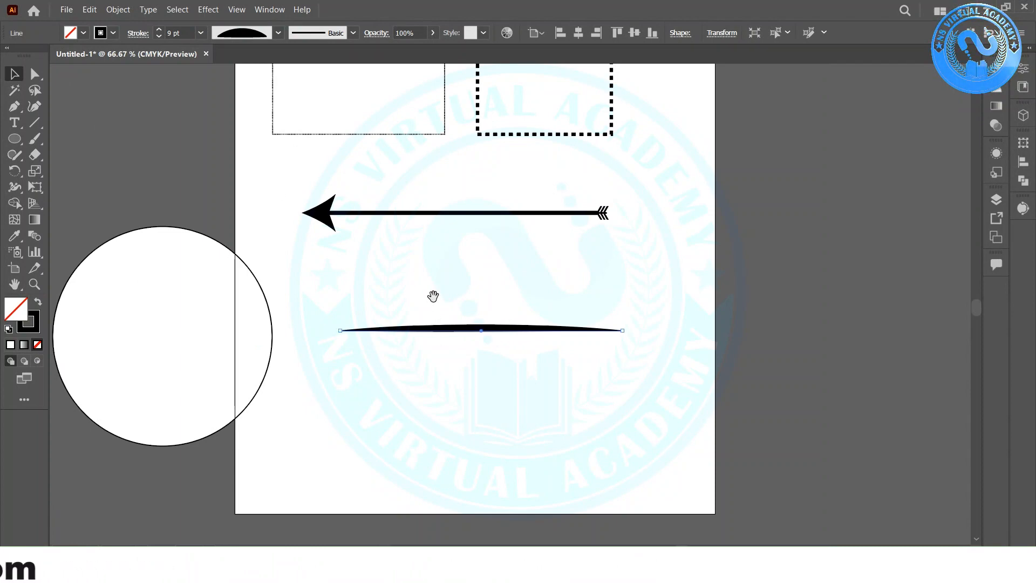
{"action": "left_click_drag", "start_coordinate": [432, 296], "coordinate": [520, 348]}
{"action": "left_click_drag", "start_coordinate": [545, 384], "coordinate": [532, 299]}
- Apply the triangular tapering width profile to the arrow line and deselect it
{"action": "left_click", "coordinate": [514, 267]}
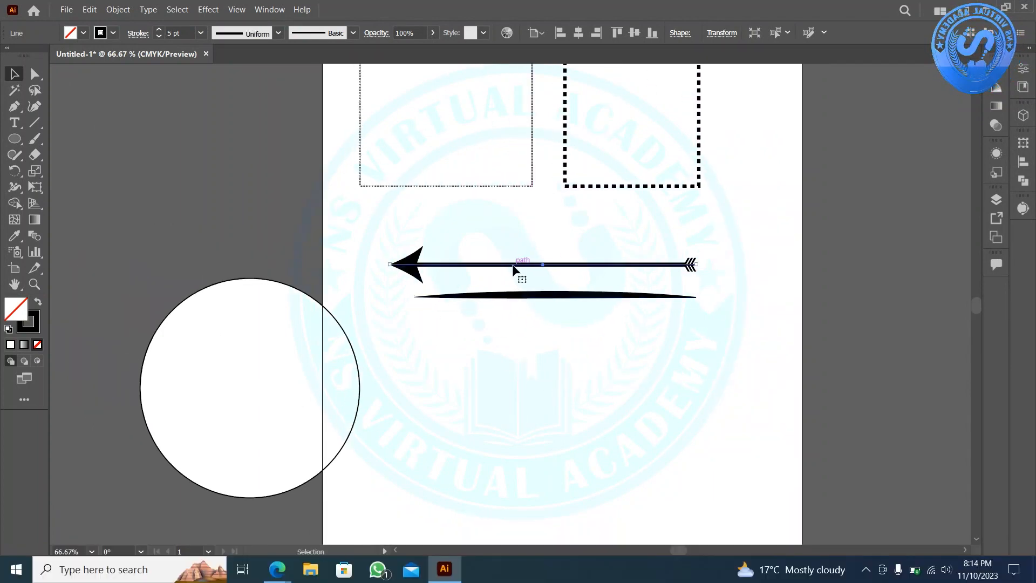
{"action": "left_click", "coordinate": [278, 34]}
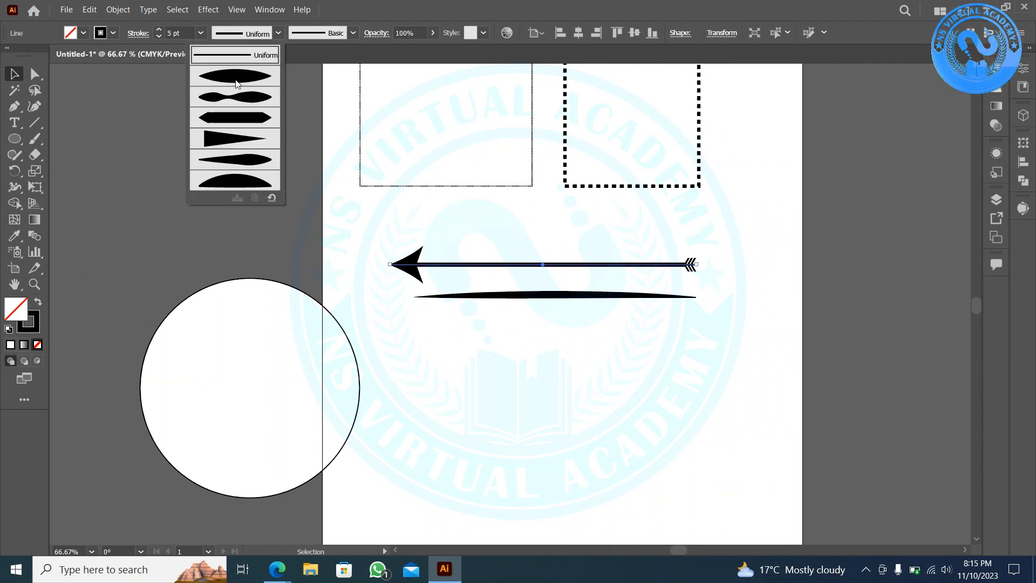
{"action": "left_click", "coordinate": [254, 138]}
{"action": "left_click", "coordinate": [504, 377]}
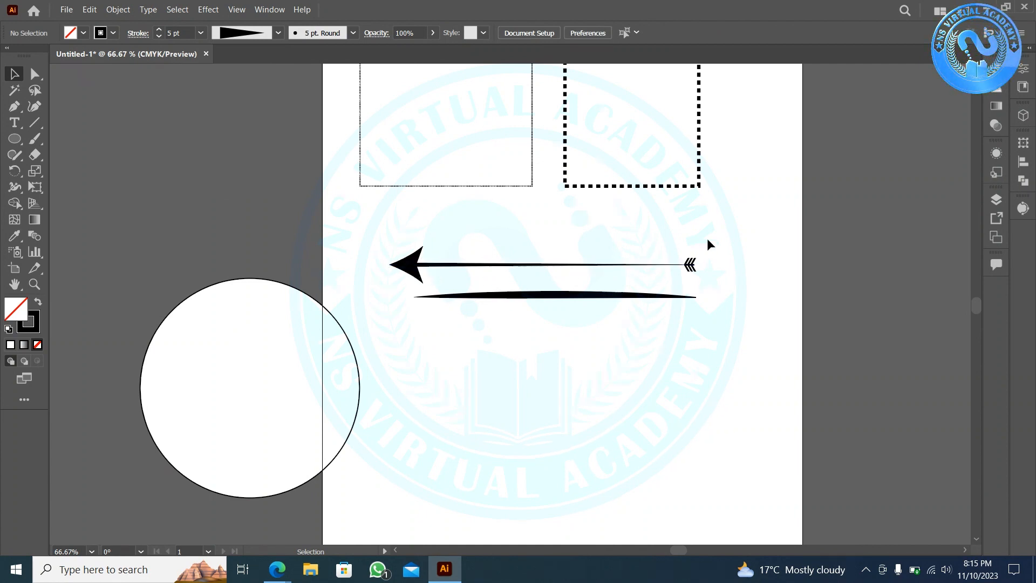
- Set the scale of the arrow line's feathered tail to 100% and deselect the line
{"action": "left_click", "coordinate": [690, 264]}
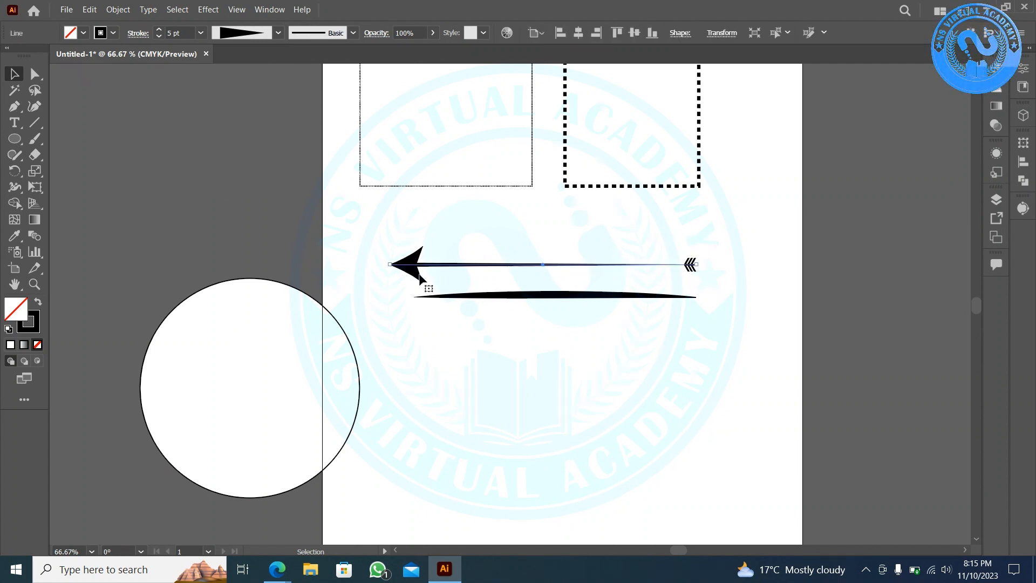
{"action": "left_click", "coordinate": [545, 370]}
{"action": "left_click", "coordinate": [693, 264]}
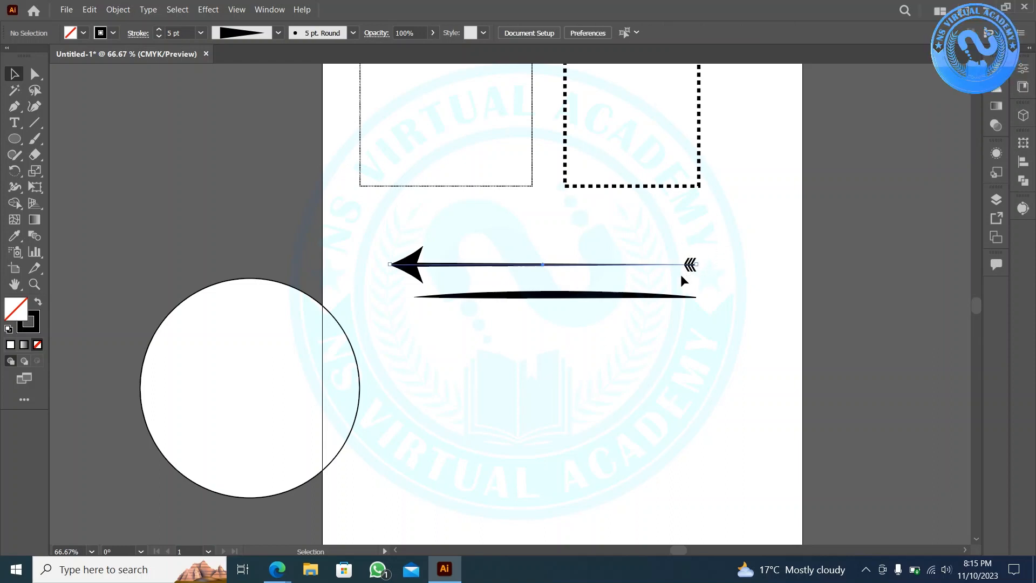
{"action": "left_click", "coordinate": [138, 33]}
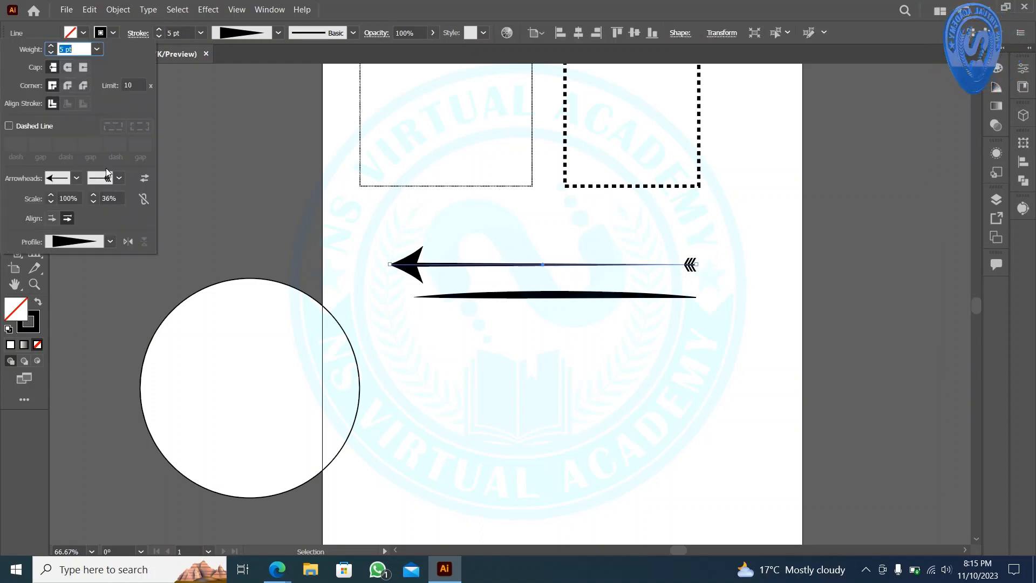
{"action": "double_click", "coordinate": [111, 199]}
{"action": "type", "text": "1"}
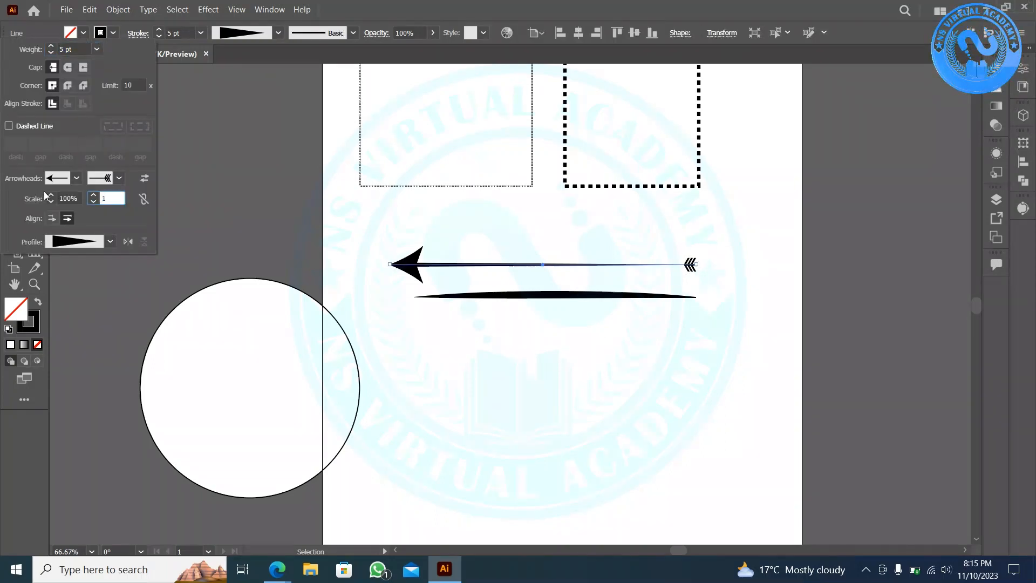
{"action": "type", "text": "00"}
{"action": "key", "text": "Return"}
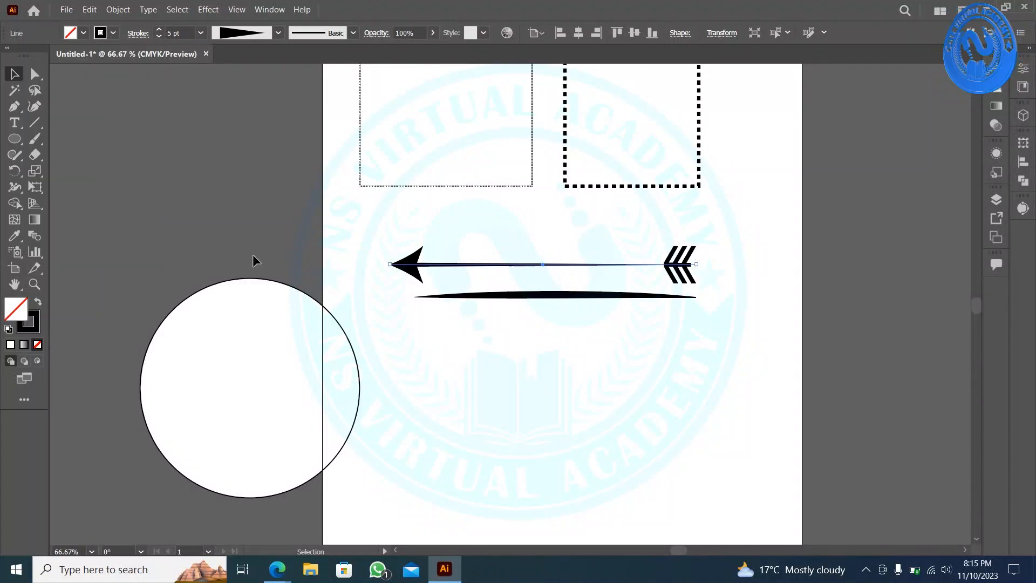
{"action": "left_click", "coordinate": [460, 333]}
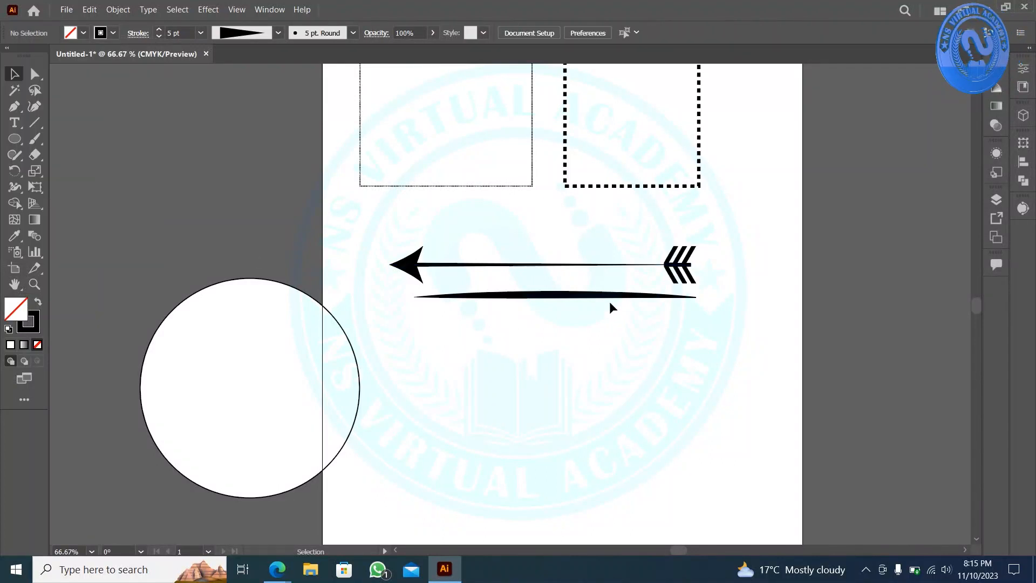
- Move the circle onto the artboard beneath the two lines and shrink it to about 192 pt in diameter
{"action": "scroll", "coordinate": [610, 307], "scroll_direction": "down", "scroll_amount": 3}
{"action": "scroll", "coordinate": [603, 293], "scroll_direction": "down", "scroll_amount": 1}
{"action": "scroll", "coordinate": [604, 299], "scroll_direction": "up", "scroll_amount": 3}
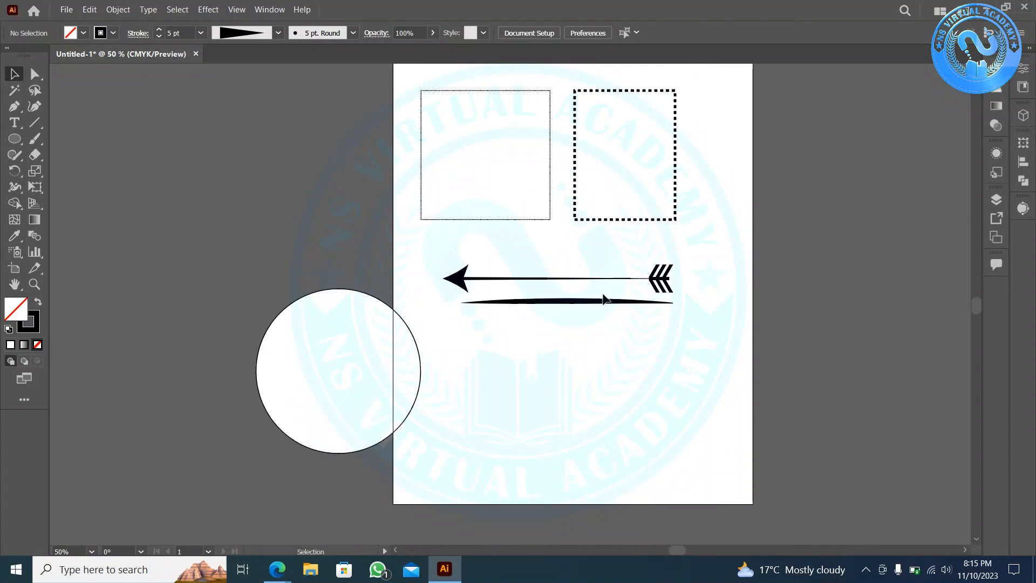
{"action": "scroll", "coordinate": [605, 299], "scroll_direction": "up", "scroll_amount": 2}
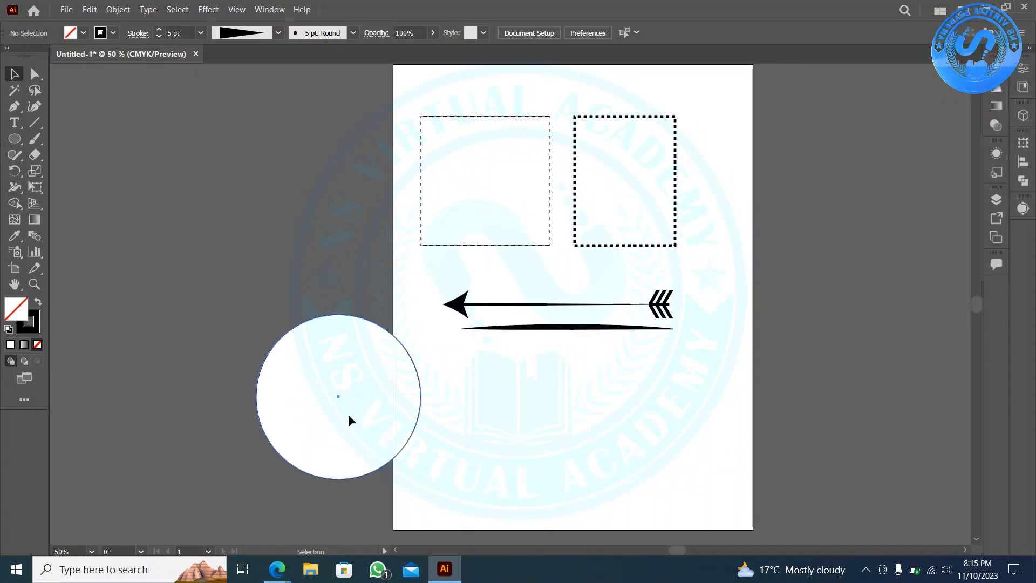
{"action": "left_click_drag", "start_coordinate": [350, 416], "coordinate": [572, 447]}
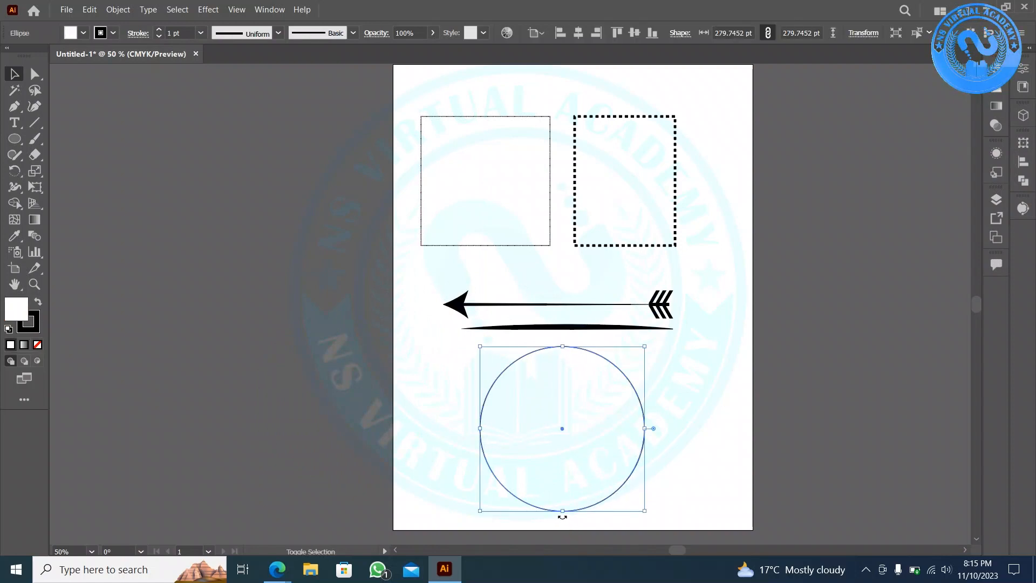
{"action": "left_click_drag", "start_coordinate": [562, 512], "coordinate": [563, 459]}
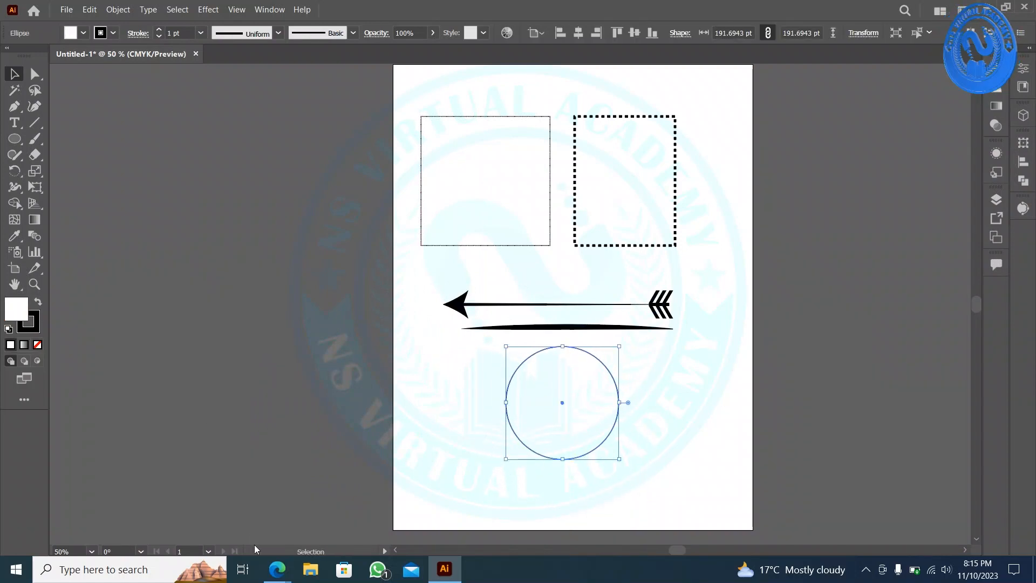
{"action": "mouse_move", "coordinate": [277, 569]}
{"action": "left_click", "coordinate": [100, 489]}
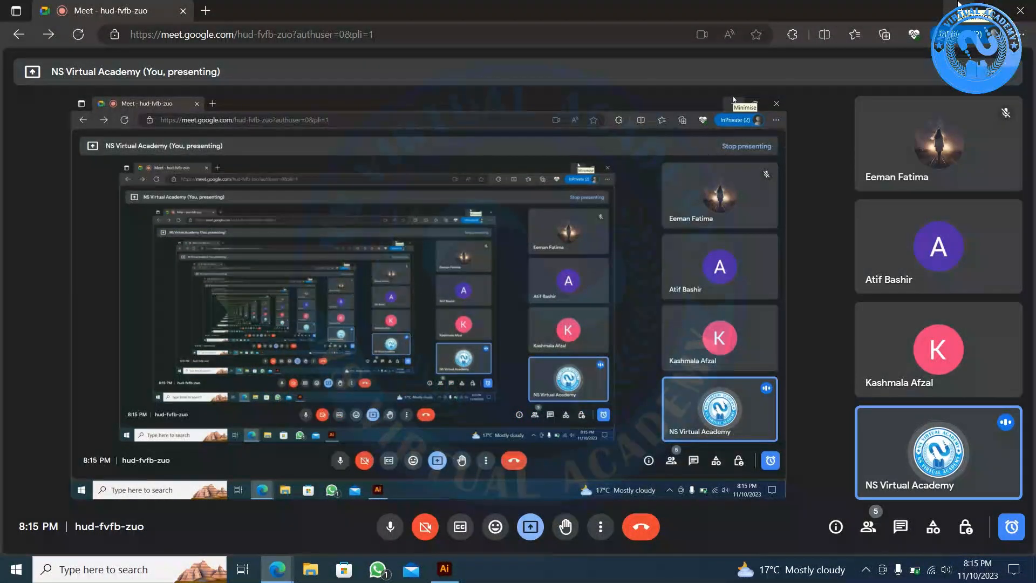
{"action": "left_click", "coordinate": [958, 5]}
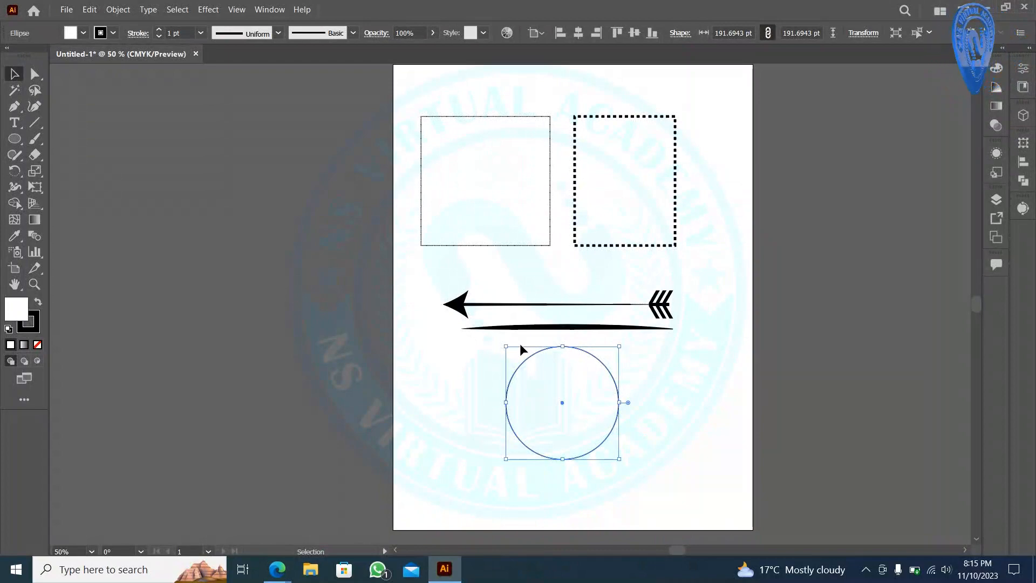
- Give the larger dashed rectangle a 7 pt stroke weight with 7 pt dashes, and deselect it
{"action": "scroll", "coordinate": [520, 344], "scroll_direction": "up", "scroll_amount": 1}
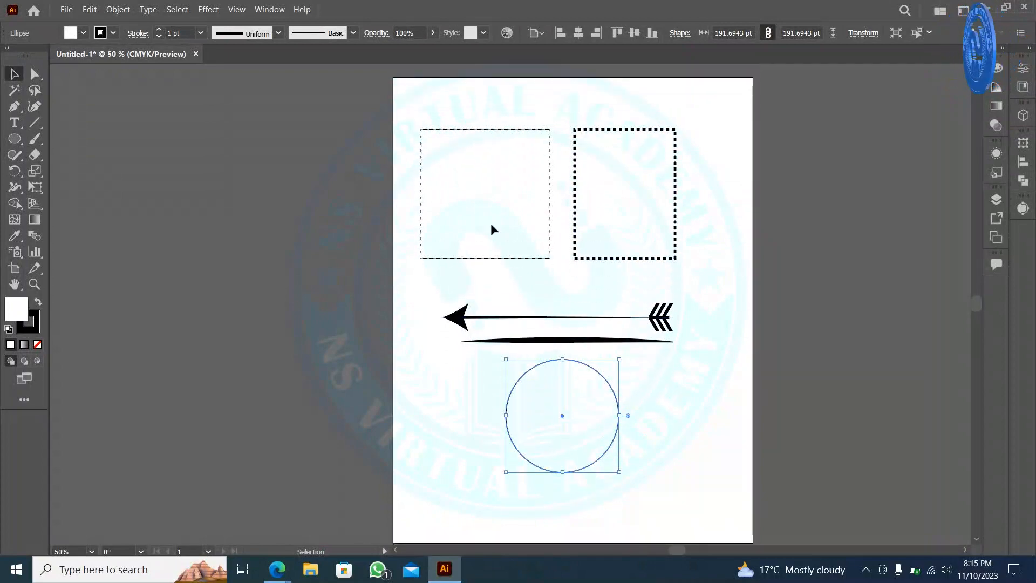
{"action": "left_click", "coordinate": [480, 192]}
{"action": "left_click", "coordinate": [138, 33]}
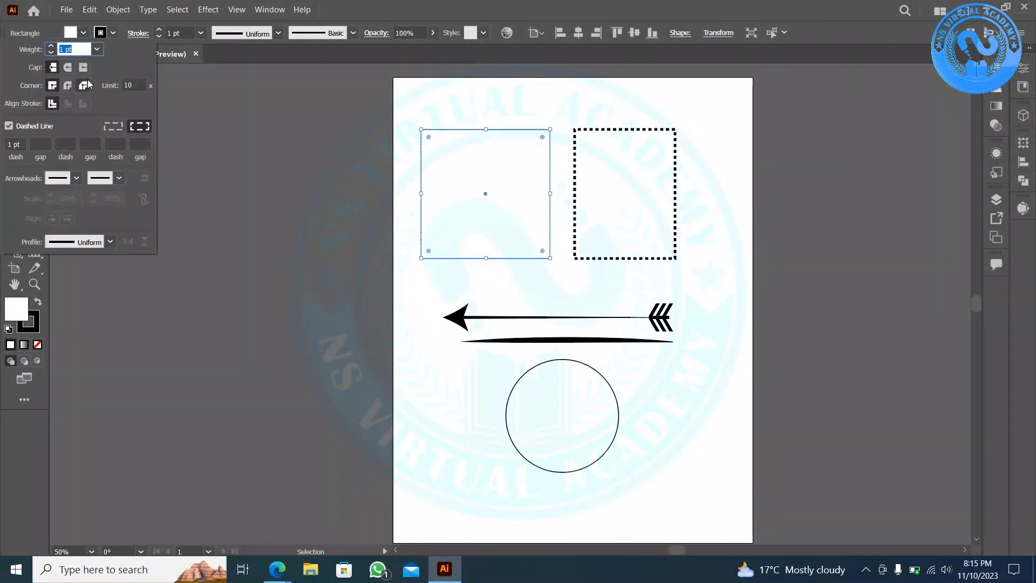
{"action": "left_click", "coordinate": [96, 49]}
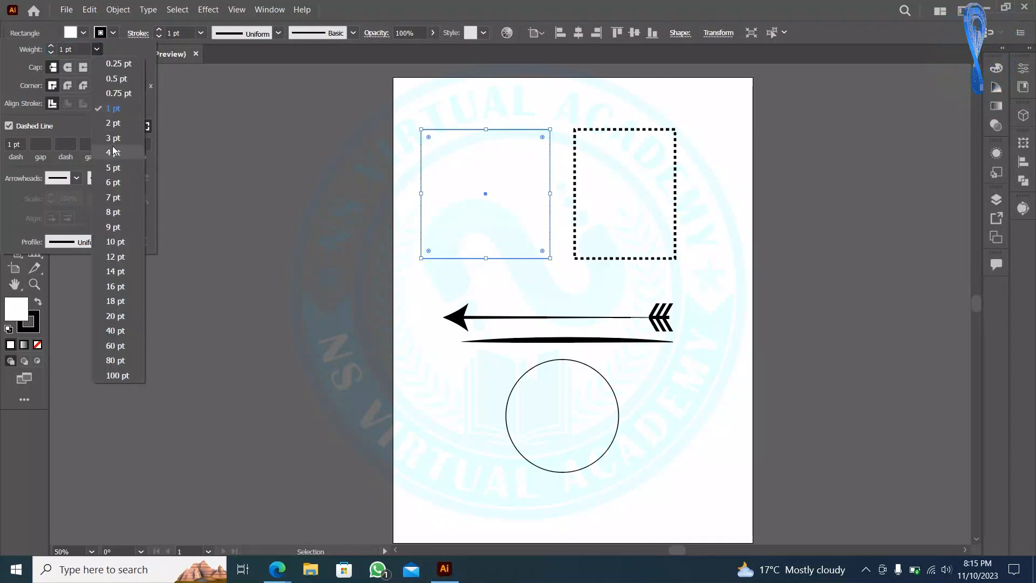
{"action": "left_click", "coordinate": [117, 198]}
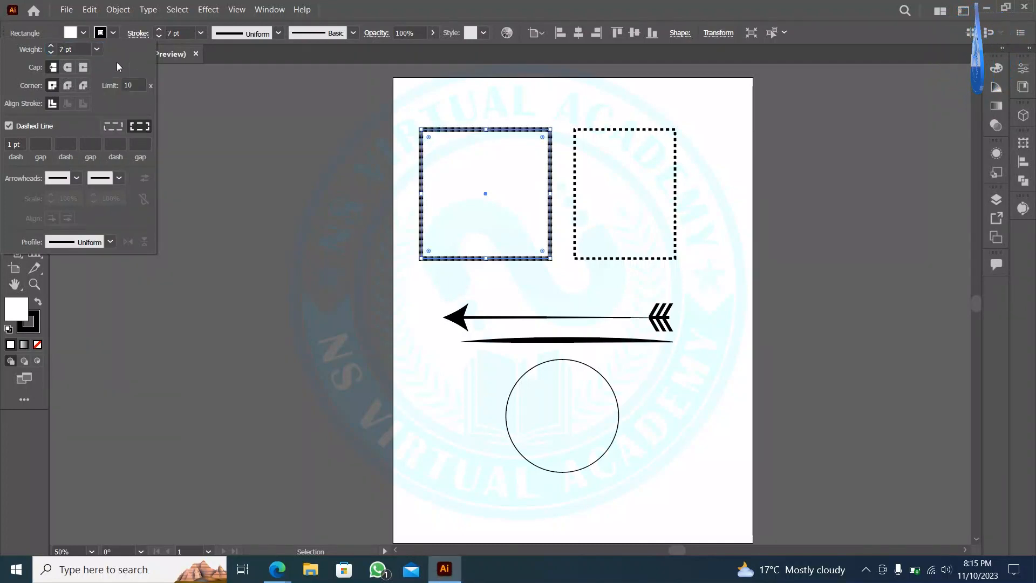
{"action": "left_click", "coordinate": [25, 145]}
{"action": "type", "text": "7"}
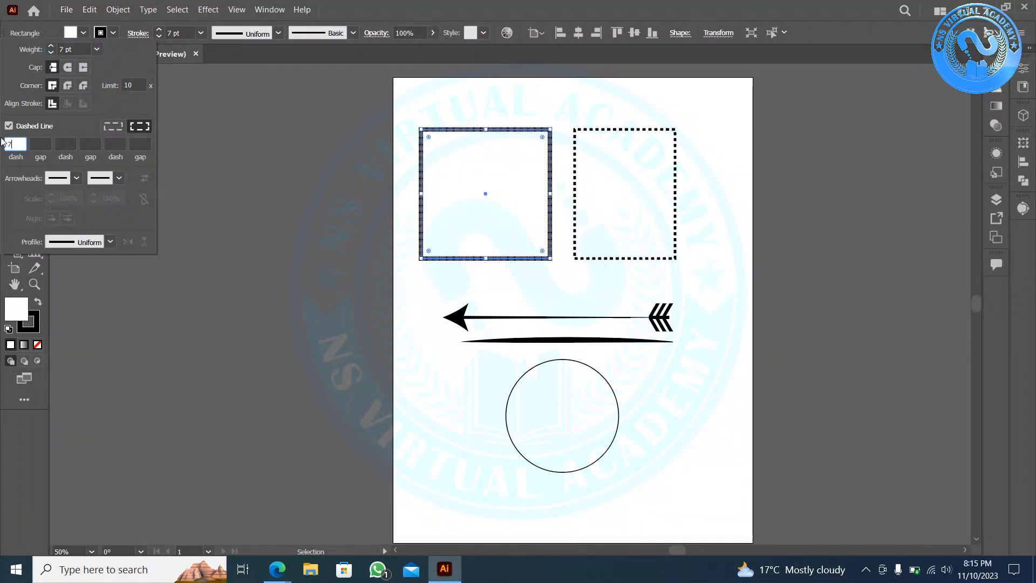
{"action": "key", "text": "Return"}
{"action": "left_click", "coordinate": [313, 256]}
- Move all the shapes and lines off the artboard onto the canvas to its left and deselect them
{"action": "scroll", "coordinate": [440, 391], "scroll_direction": "down", "scroll_amount": 2}
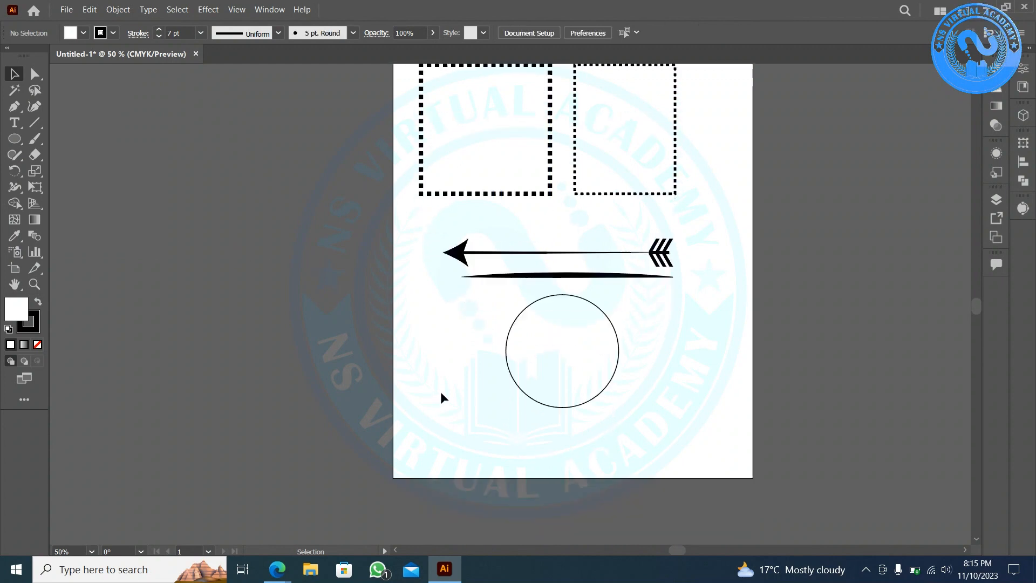
{"action": "scroll", "coordinate": [633, 377], "scroll_direction": "up", "scroll_amount": 2}
{"action": "left_click_drag", "start_coordinate": [714, 471], "coordinate": [453, 195]}
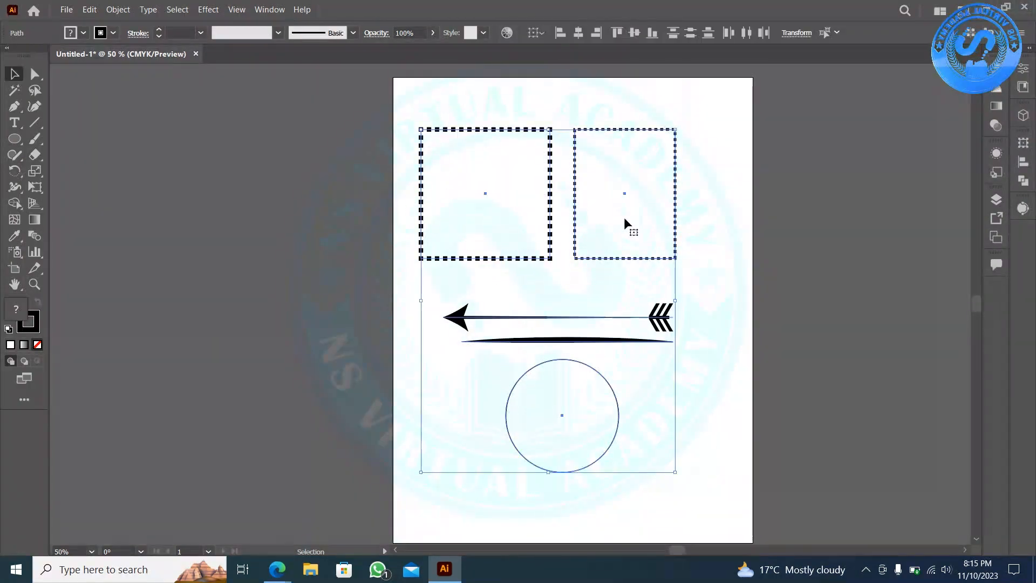
{"action": "left_click_drag", "start_coordinate": [625, 220], "coordinate": [280, 218]}
{"action": "left_click", "coordinate": [569, 215]}
{"action": "scroll", "coordinate": [569, 213], "scroll_direction": "up", "scroll_amount": 1}
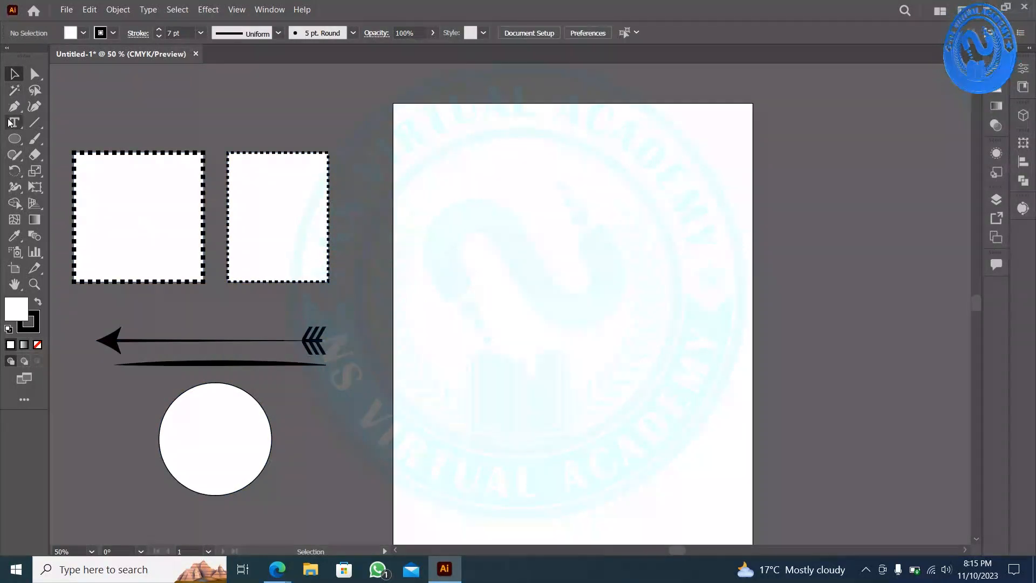
- Draw several long, overlapping freehand curves across the empty artboard with the Paintbrush tool
{"action": "left_click", "coordinate": [34, 140]}
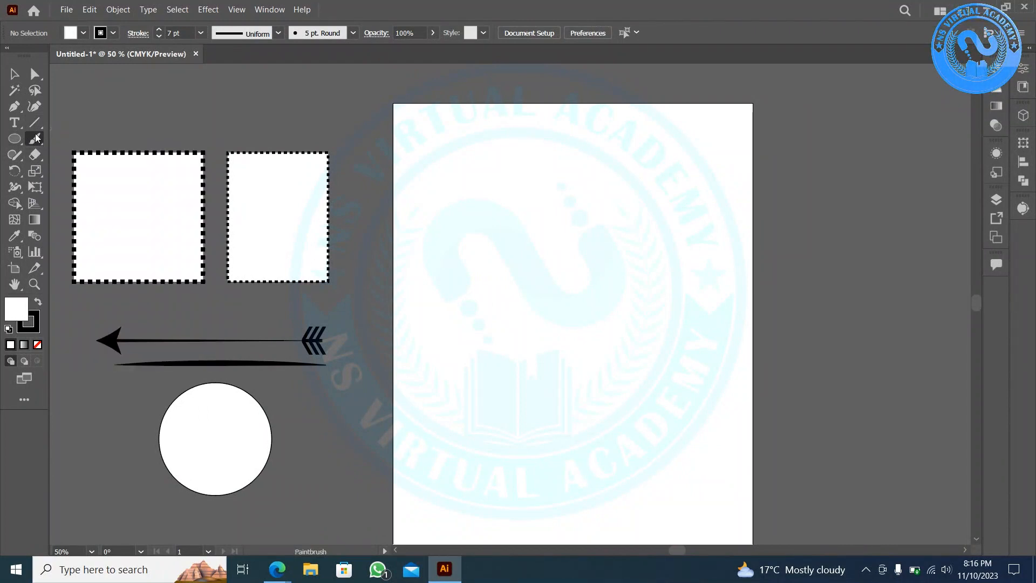
{"action": "left_click", "coordinate": [36, 138]}
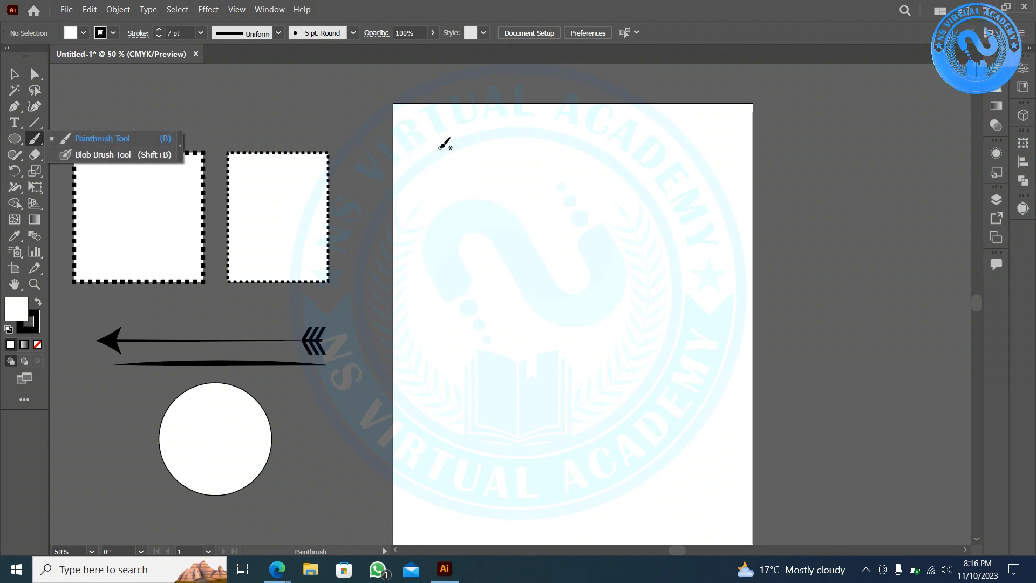
{"action": "mouse_move", "coordinate": [440, 147]}
{"action": "left_mouse_down"}
{"action": "mouse_move", "coordinate": [537, 175]}
{"action": "mouse_move", "coordinate": [592, 281]}
{"action": "mouse_move", "coordinate": [440, 231]}
{"action": "mouse_move", "coordinate": [610, 345]}
{"action": "mouse_move", "coordinate": [679, 284]}
{"action": "mouse_move", "coordinate": [597, 304]}
{"action": "mouse_move", "coordinate": [509, 373]}
{"action": "left_mouse_up"}
{"action": "mouse_move", "coordinate": [612, 132]}
{"action": "left_mouse_down"}
{"action": "mouse_move", "coordinate": [528, 387]}
{"action": "mouse_move", "coordinate": [511, 384]}
{"action": "mouse_move", "coordinate": [447, 441]}
{"action": "mouse_move", "coordinate": [610, 495]}
{"action": "mouse_move", "coordinate": [584, 197]}
{"action": "mouse_move", "coordinate": [534, 97]}
{"action": "left_mouse_up"}
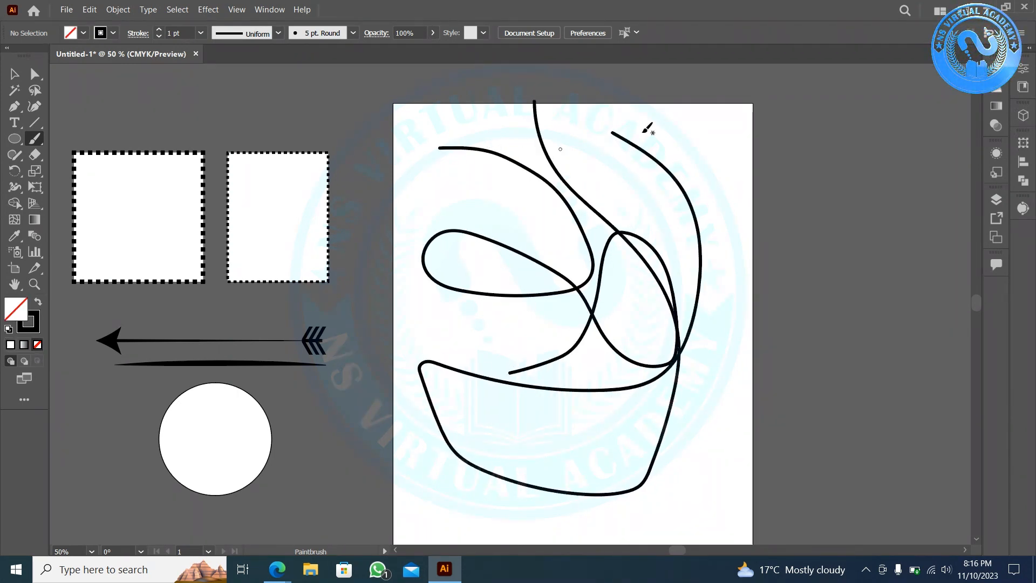
{"action": "mouse_move", "coordinate": [679, 112]}
{"action": "left_mouse_down"}
{"action": "mouse_move", "coordinate": [567, 279]}
{"action": "mouse_move", "coordinate": [460, 361]}
{"action": "left_mouse_up"}
{"action": "left_click", "coordinate": [84, 33]}
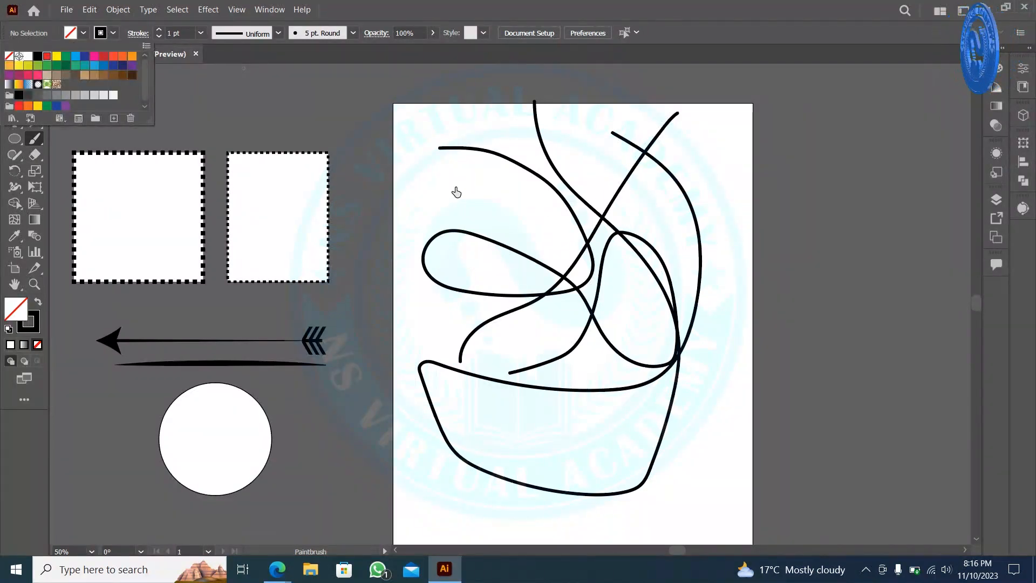
{"action": "left_click", "coordinate": [501, 218]}
{"action": "mouse_move", "coordinate": [549, 158]}
{"action": "left_mouse_down"}
{"action": "mouse_move", "coordinate": [467, 366]}
{"action": "mouse_move", "coordinate": [359, 360]}
{"action": "left_mouse_up"}
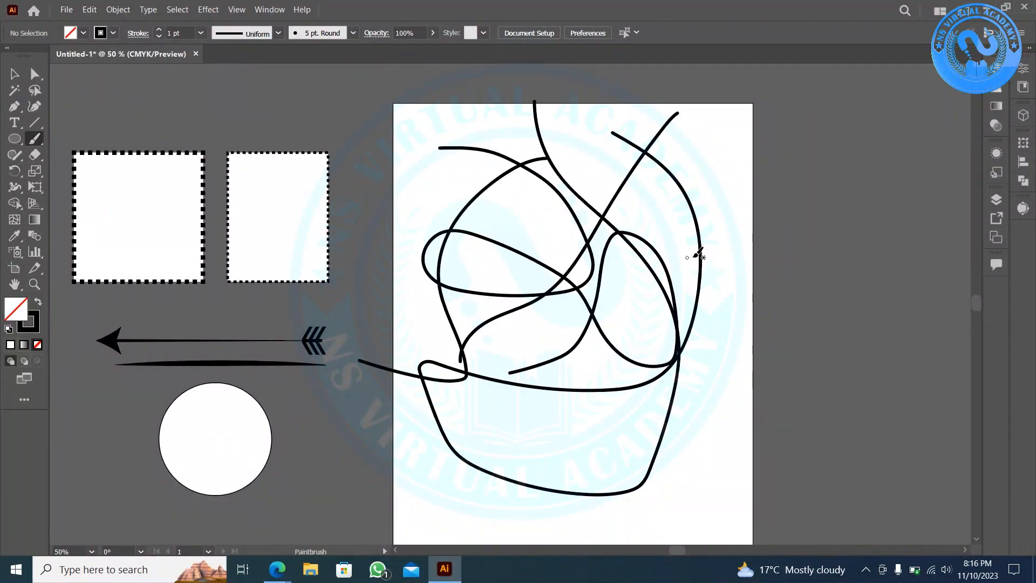
{"action": "mouse_move", "coordinate": [732, 264]}
{"action": "left_mouse_down"}
{"action": "mouse_move", "coordinate": [618, 330]}
{"action": "mouse_move", "coordinate": [546, 464]}
{"action": "left_mouse_up"}
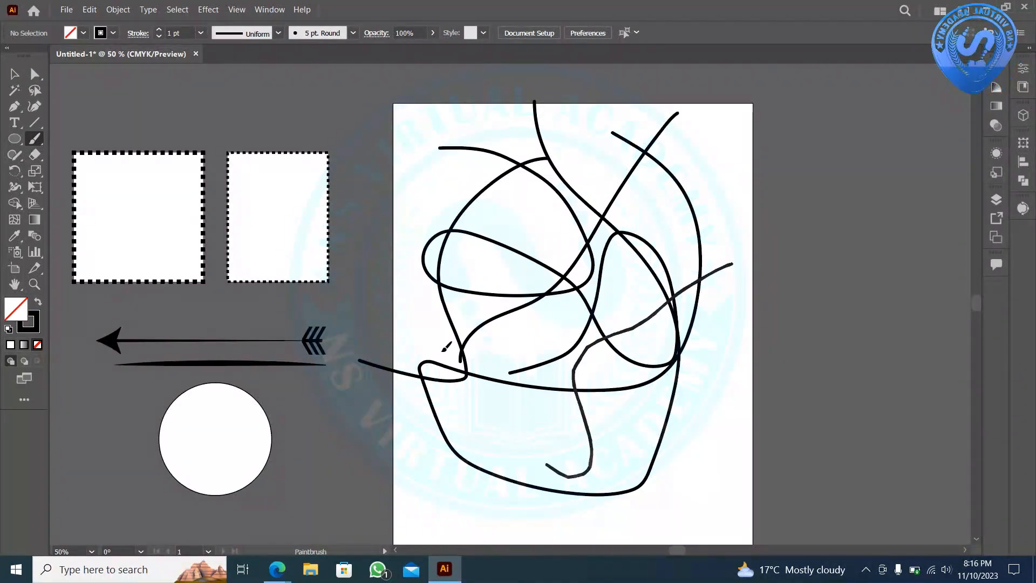
{"action": "left_click_drag", "start_coordinate": [447, 346], "coordinate": [335, 260]}
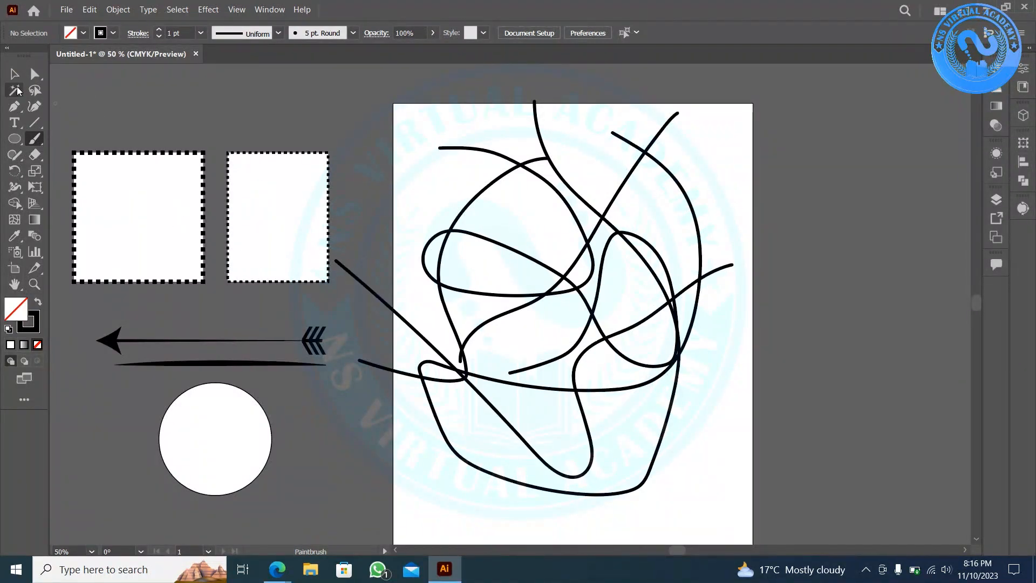
- Select all the freehand brush strokes on the artboard and delete them
{"action": "left_click", "coordinate": [14, 74]}
{"action": "mouse_move", "coordinate": [716, 395]}
{"action": "left_mouse_down"}
{"action": "mouse_move", "coordinate": [474, 238]}
{"action": "mouse_move", "coordinate": [445, 198]}
{"action": "left_mouse_up"}
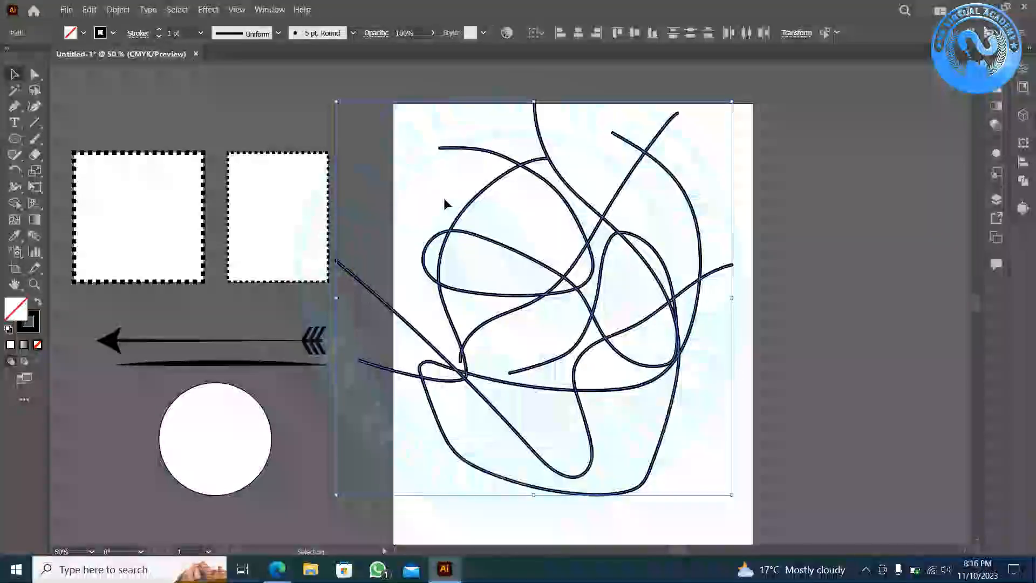
{"action": "key", "text": "Delete"}
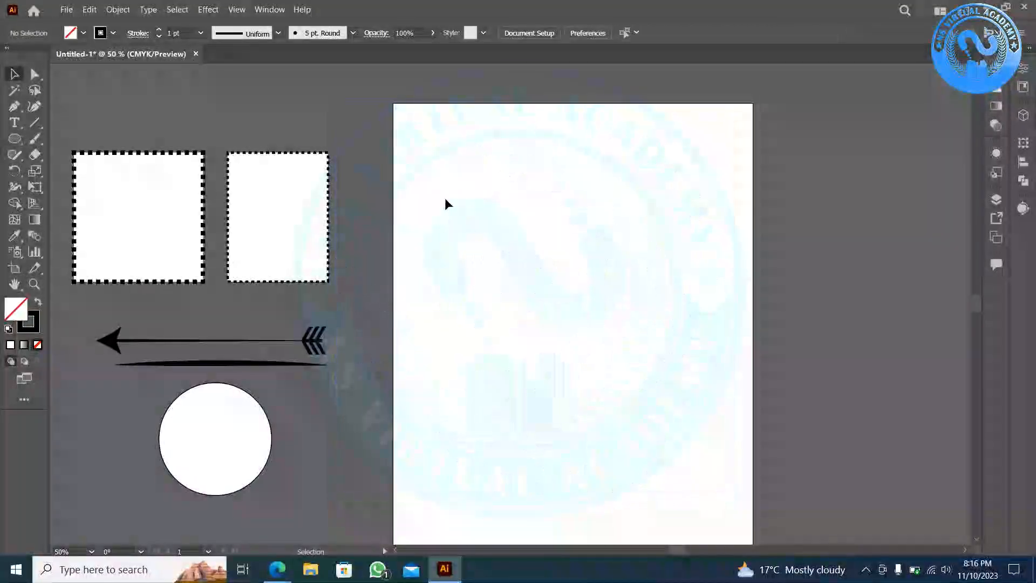
- Draw three separate S-shaped curves across the middle of the artboard with the Paintbrush tool
{"action": "left_click", "coordinate": [14, 108]}
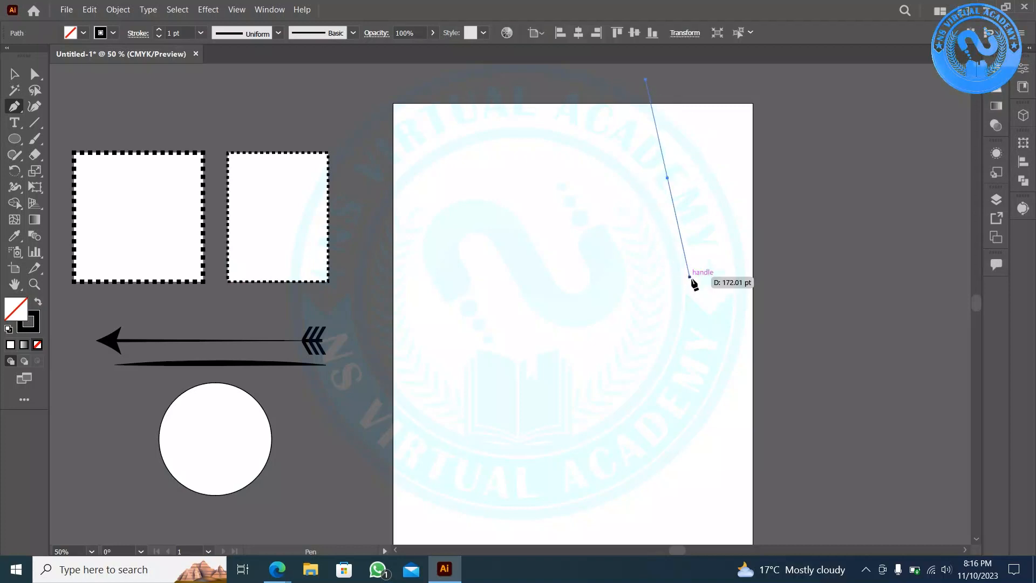
{"action": "left_click", "coordinate": [34, 140]}
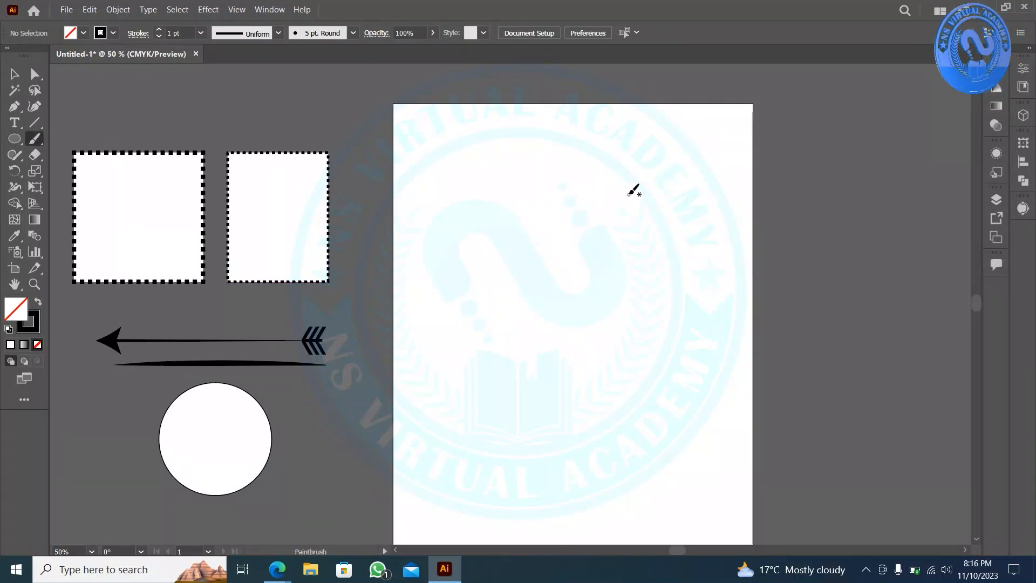
{"action": "mouse_move", "coordinate": [630, 194]}
{"action": "left_mouse_down"}
{"action": "mouse_move", "coordinate": [611, 190]}
{"action": "mouse_move", "coordinate": [576, 319]}
{"action": "mouse_move", "coordinate": [546, 332]}
{"action": "left_mouse_up"}
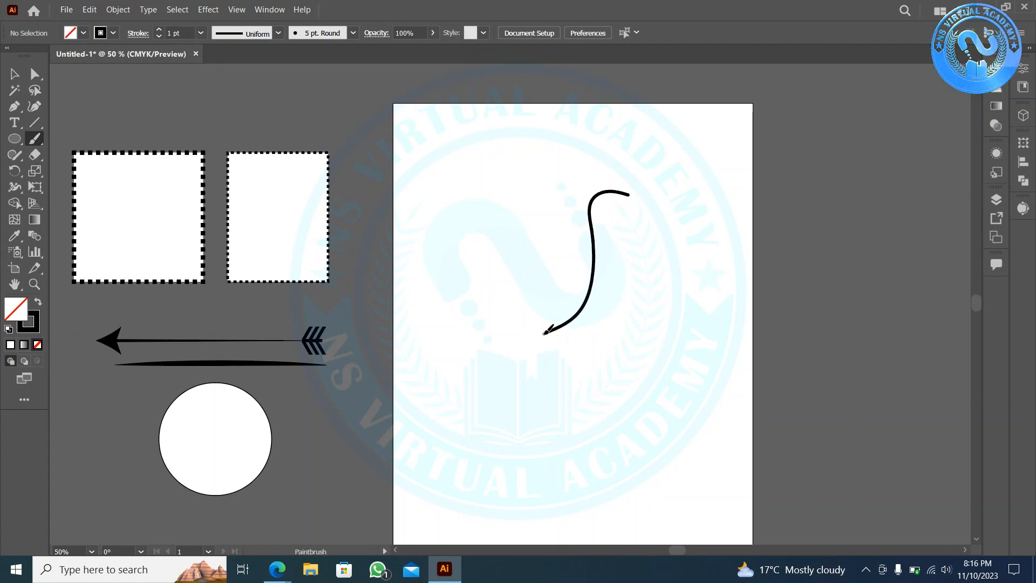
{"action": "mouse_move", "coordinate": [692, 215]}
{"action": "left_mouse_down"}
{"action": "mouse_move", "coordinate": [607, 385]}
{"action": "mouse_move", "coordinate": [542, 416]}
{"action": "left_mouse_up"}
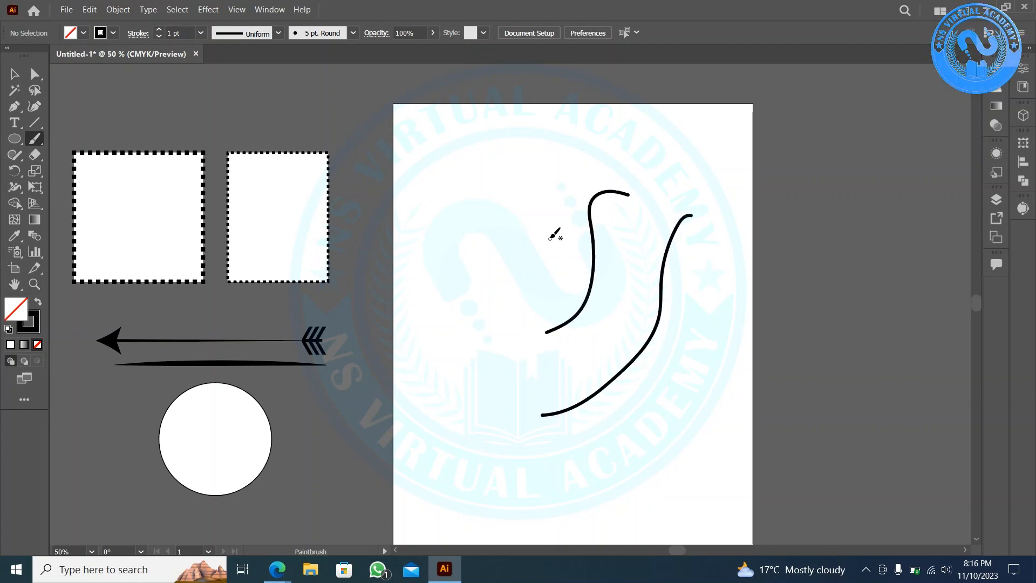
{"action": "mouse_move", "coordinate": [571, 184]}
{"action": "left_mouse_down"}
{"action": "mouse_move", "coordinate": [549, 192]}
{"action": "mouse_move", "coordinate": [498, 365]}
{"action": "mouse_move", "coordinate": [447, 404]}
{"action": "left_mouse_up"}
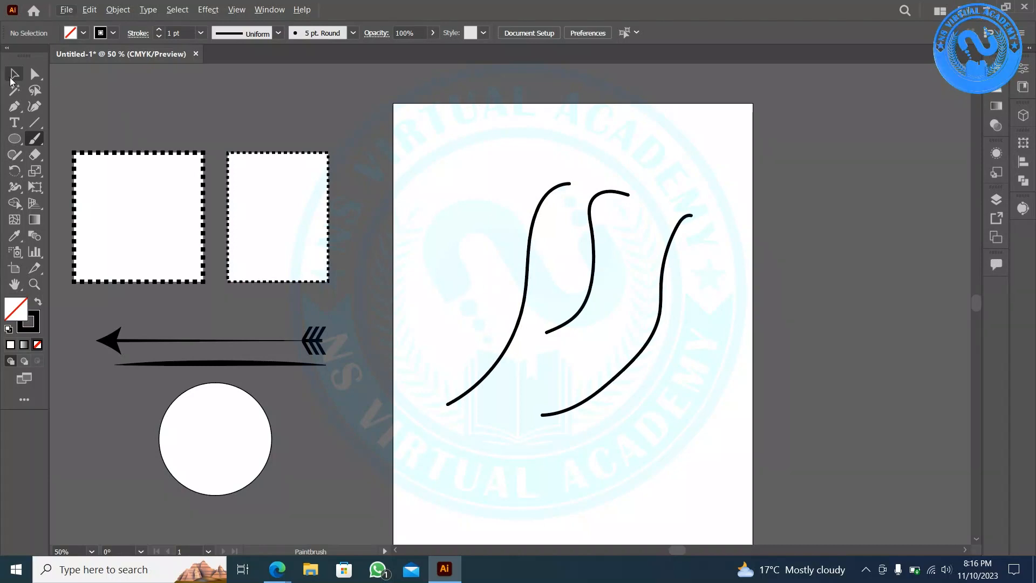
{"action": "left_click", "coordinate": [13, 76]}
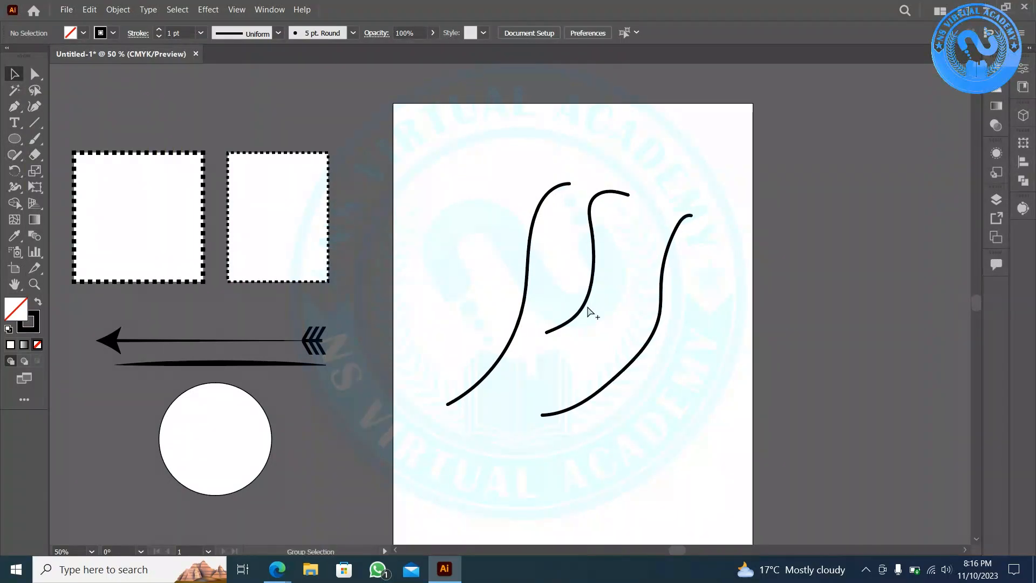
- Give the middle of the three S-shaped curves a white fill
{"action": "scroll", "coordinate": [588, 308], "scroll_direction": "up", "scroll_amount": 3}
{"action": "left_click", "coordinate": [599, 251]}
{"action": "scroll", "coordinate": [521, 263], "scroll_direction": "down", "scroll_amount": 2}
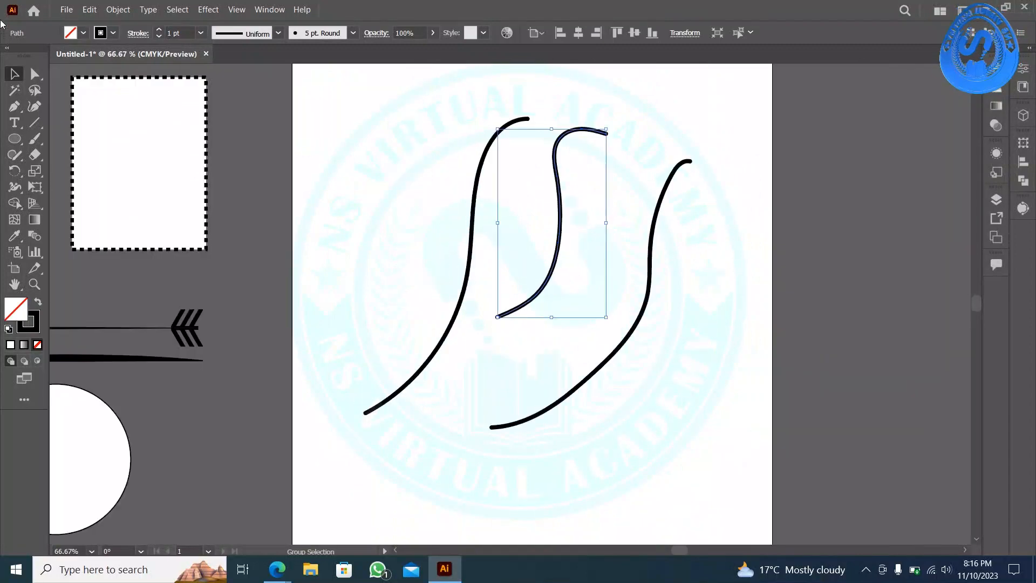
{"action": "left_click", "coordinate": [83, 33]}
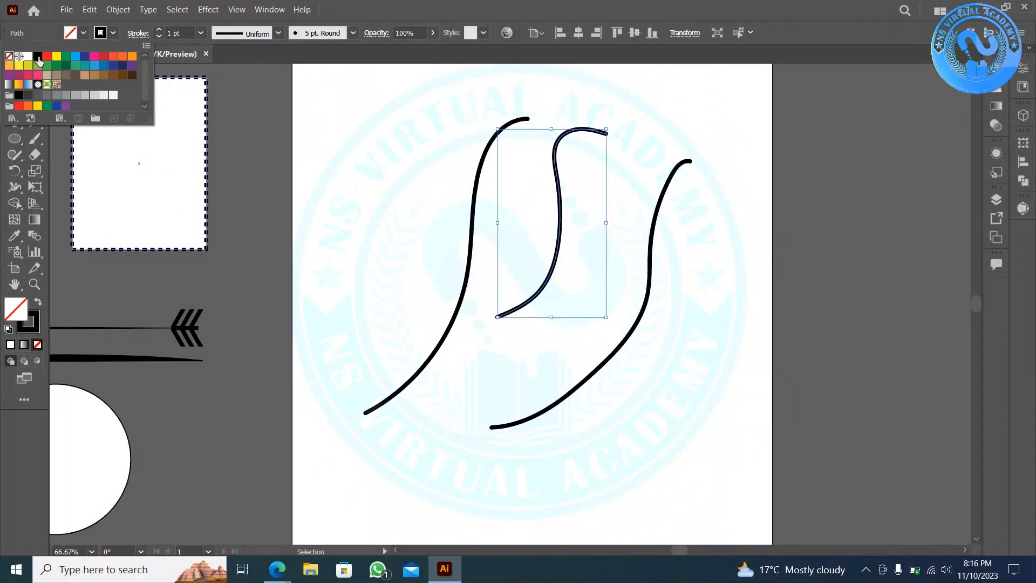
{"action": "left_click", "coordinate": [28, 57]}
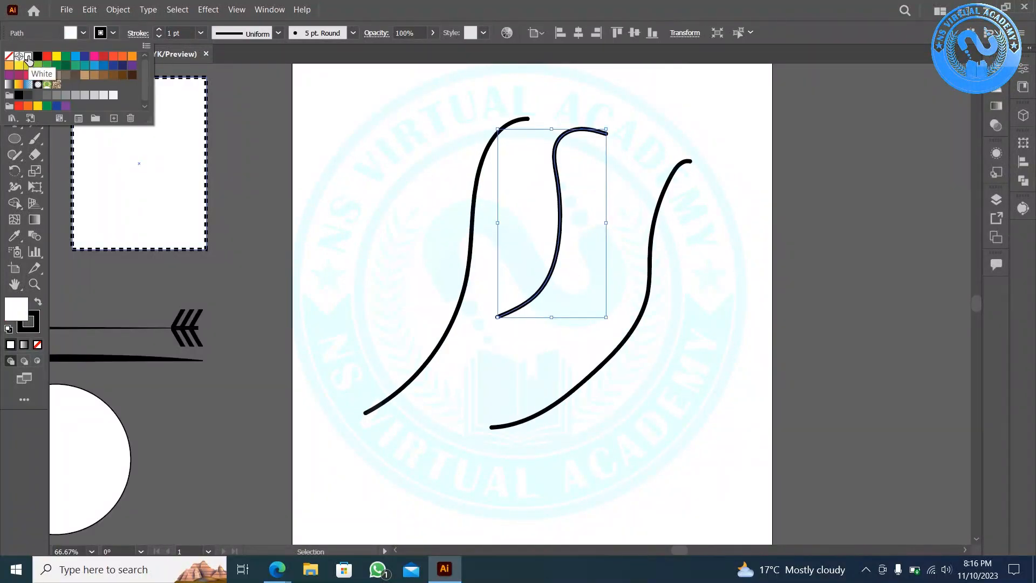
{"action": "key", "text": "Escape"}
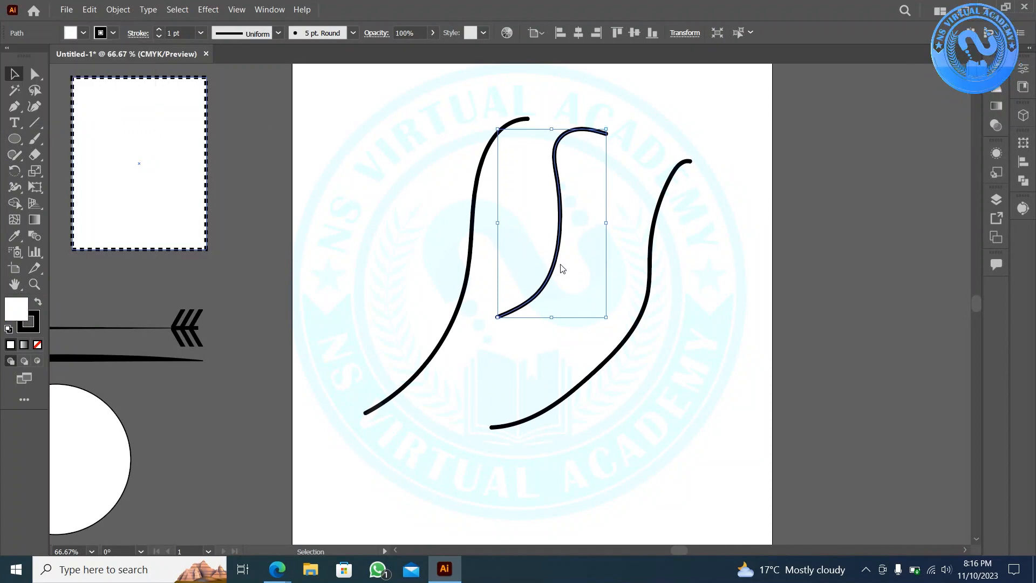
{"action": "scroll", "coordinate": [562, 269], "scroll_direction": "up", "scroll_amount": 11}
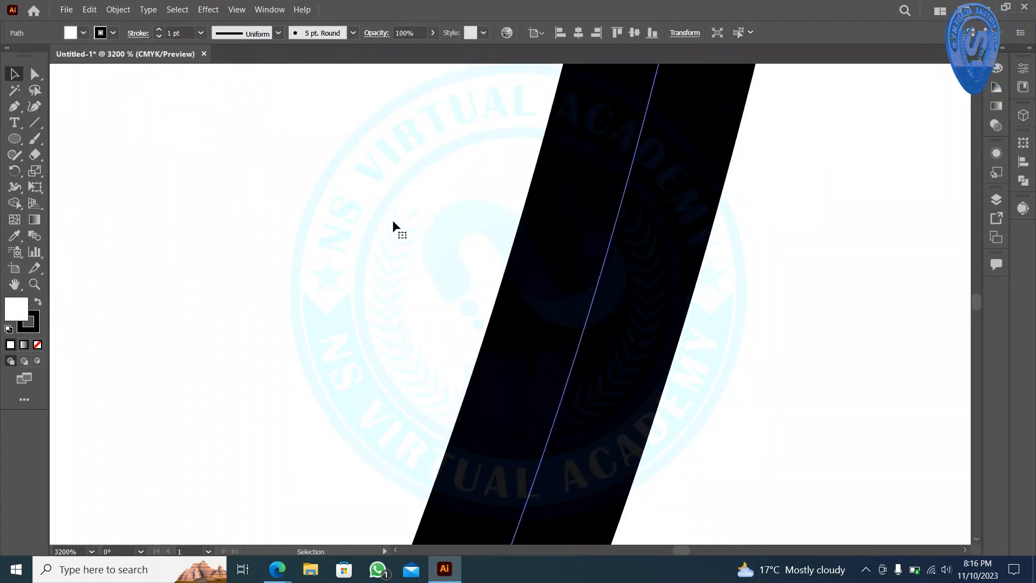
{"action": "scroll", "coordinate": [393, 221], "scroll_direction": "down", "scroll_amount": 5}
{"action": "left_click", "coordinate": [509, 258]}
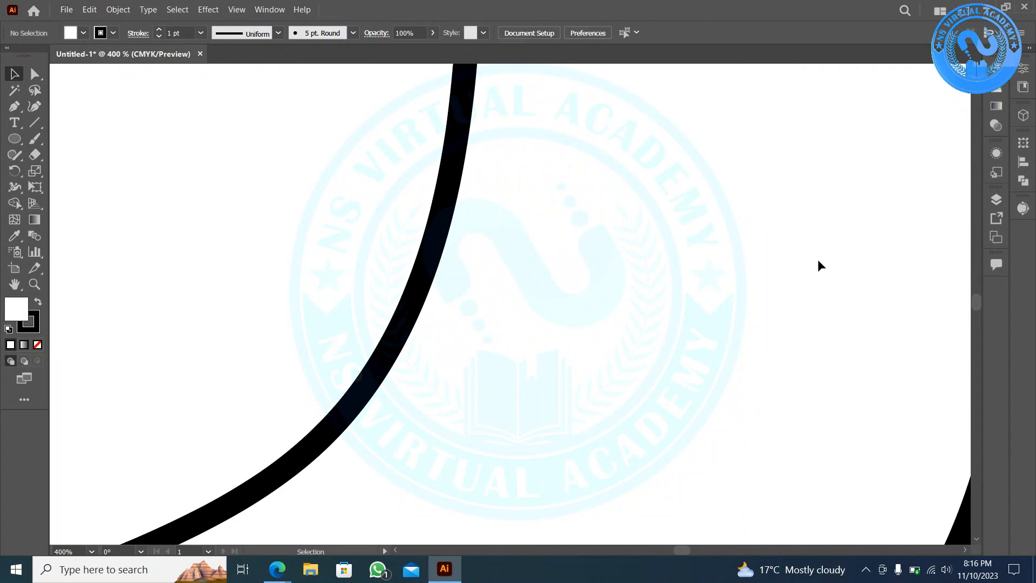
{"action": "scroll", "coordinate": [819, 264], "scroll_direction": "down", "scroll_amount": 4}
{"action": "left_click", "coordinate": [693, 291]}
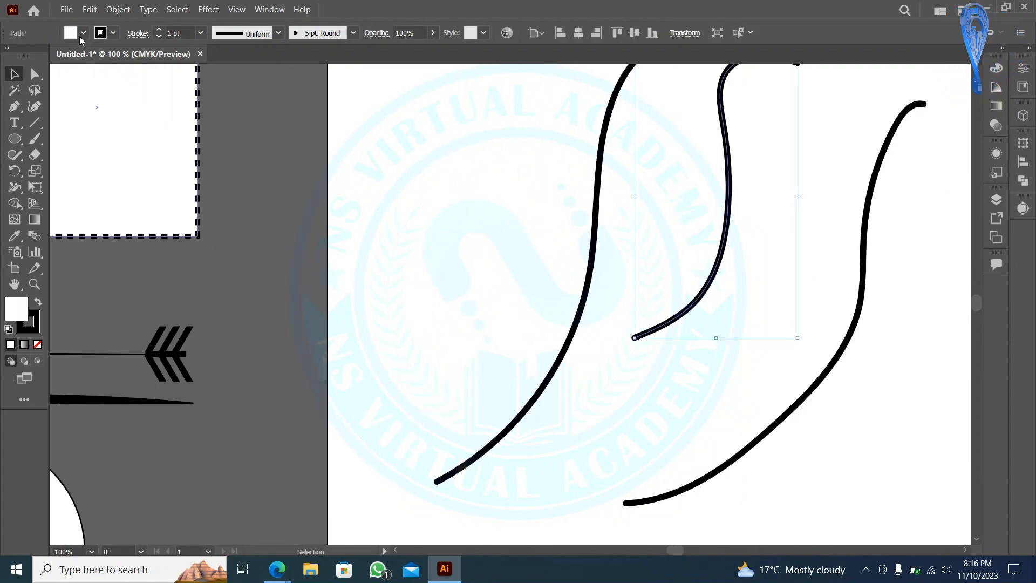
- Move all three S-shaped curves off the artboard onto the canvas beside the other shapes
{"action": "scroll", "coordinate": [702, 334], "scroll_direction": "down", "scroll_amount": 2}
{"action": "left_click_drag", "start_coordinate": [772, 421], "coordinate": [581, 208]}
{"action": "left_click_drag", "start_coordinate": [778, 340], "coordinate": [170, 459]}
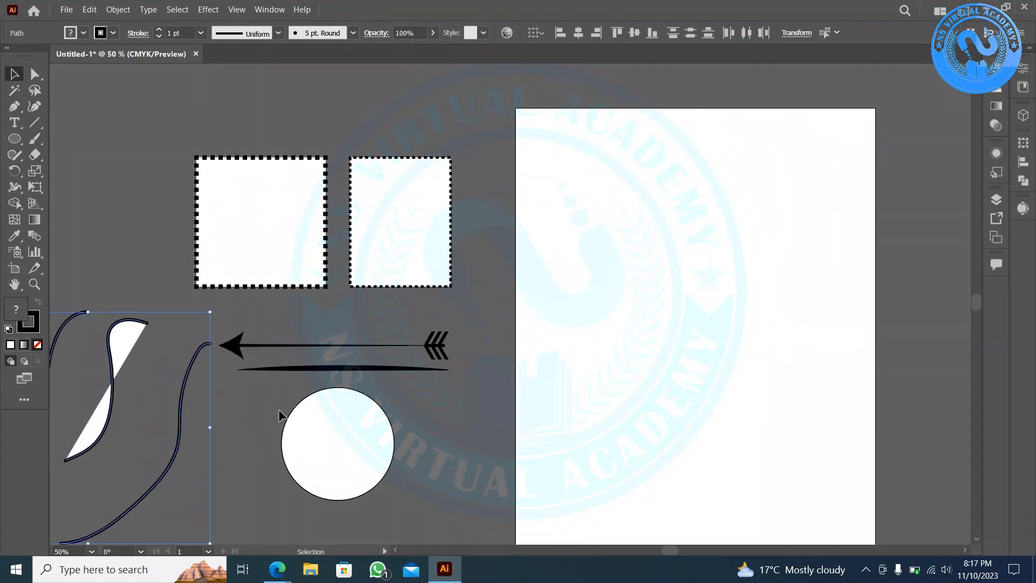
- Draw four long freehand strokes across the empty artboard with the Paintbrush tool
{"action": "left_click", "coordinate": [35, 139]}
{"action": "mouse_move", "coordinate": [723, 134]}
{"action": "left_mouse_down"}
{"action": "mouse_move", "coordinate": [666, 272]}
{"action": "mouse_move", "coordinate": [574, 375]}
{"action": "left_mouse_up"}
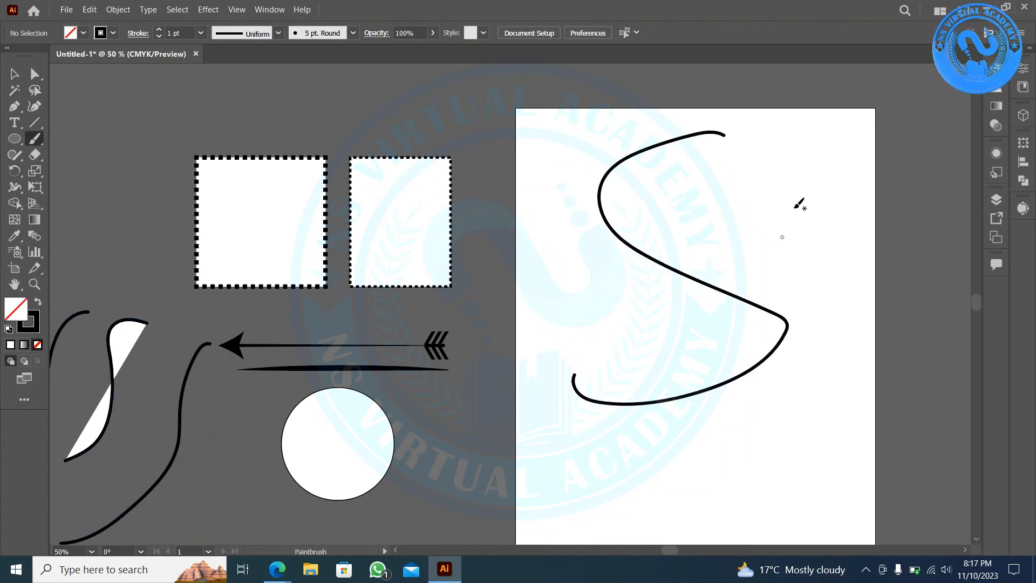
{"action": "mouse_move", "coordinate": [793, 181]}
{"action": "left_mouse_down"}
{"action": "mouse_move", "coordinate": [623, 539]}
{"action": "mouse_move", "coordinate": [612, 536]}
{"action": "left_mouse_up"}
{"action": "mouse_move", "coordinate": [555, 169]}
{"action": "left_mouse_down"}
{"action": "mouse_move", "coordinate": [768, 417]}
{"action": "mouse_move", "coordinate": [817, 398]}
{"action": "left_mouse_up"}
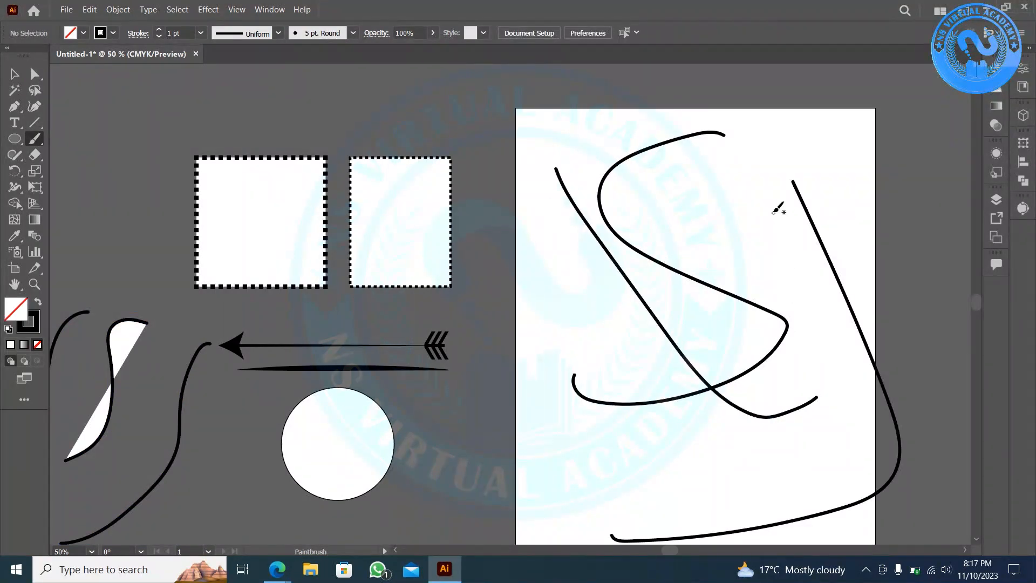
{"action": "left_click_drag", "start_coordinate": [779, 205], "coordinate": [573, 449]}
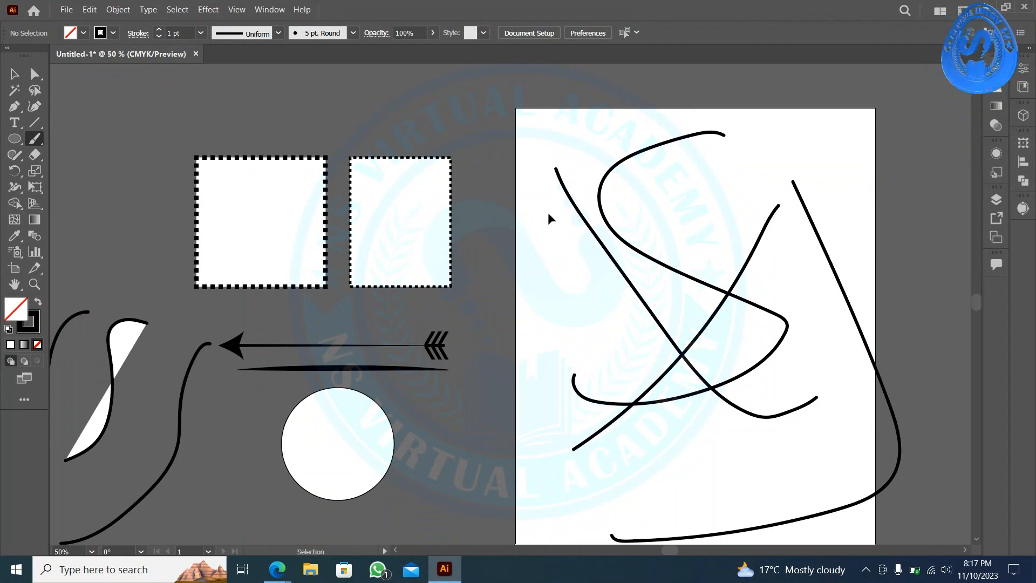
- Undo the new Paintbrush strokes and the stray brush dot on the artboard
{"action": "key", "text": "ctrl+z"}
{"action": "key", "text": "ctrl+z"}
{"action": "key", "text": "ctrl+z"}
{"action": "key", "text": "ctrl+z"}
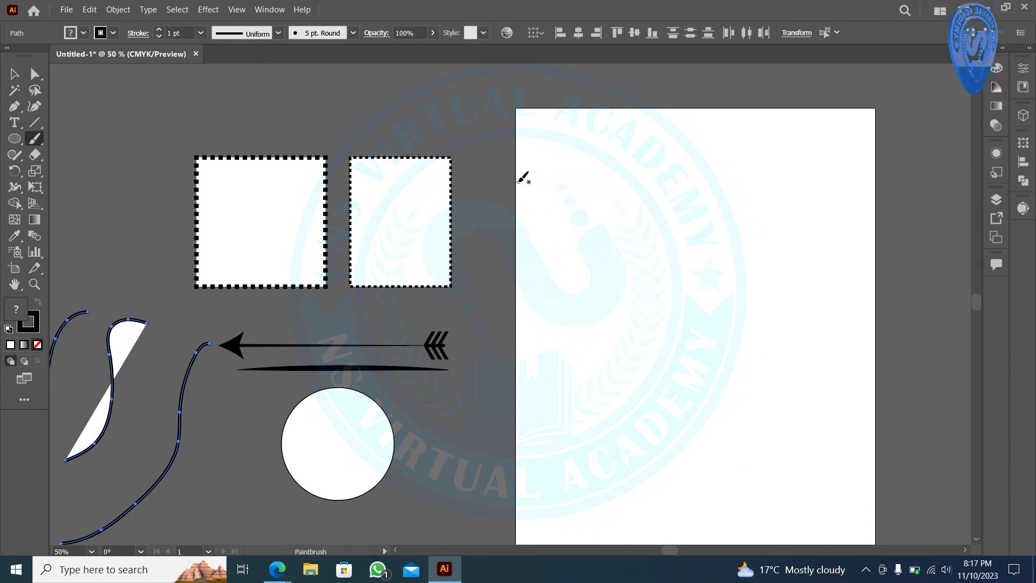
{"action": "key", "text": "ctrl+shift+a"}
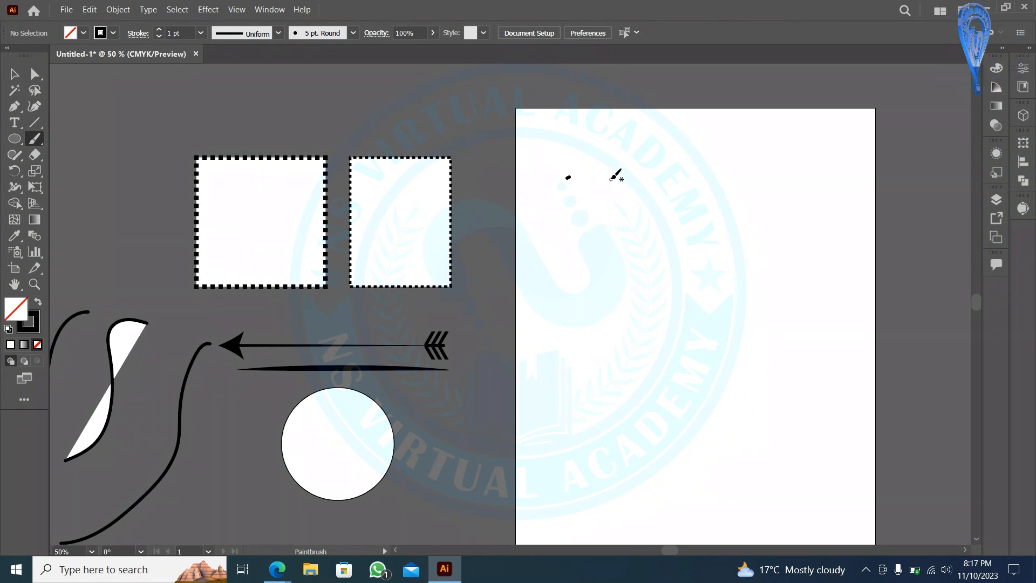
{"action": "key", "text": "ctrl+z"}
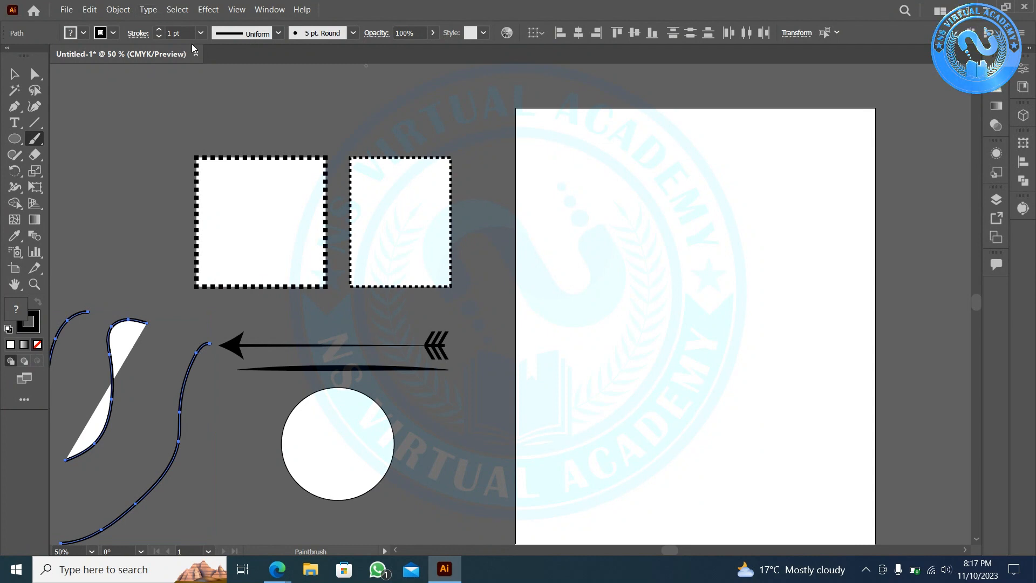
- Draw one long S-shaped stroke with a closed loop on the artboard using the Blob Brush tool
{"action": "left_click", "coordinate": [36, 146]}
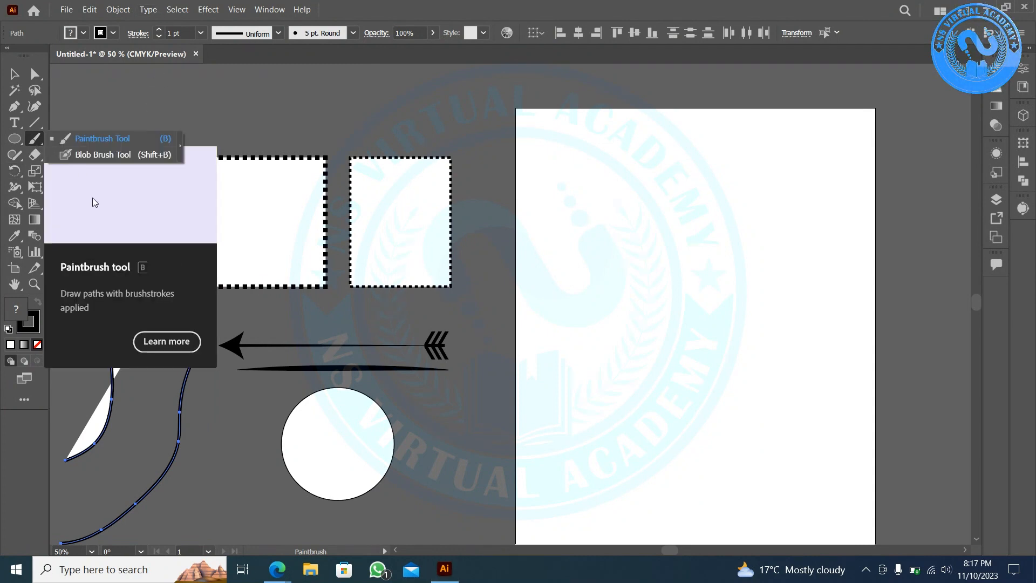
{"action": "left_click", "coordinate": [131, 155]}
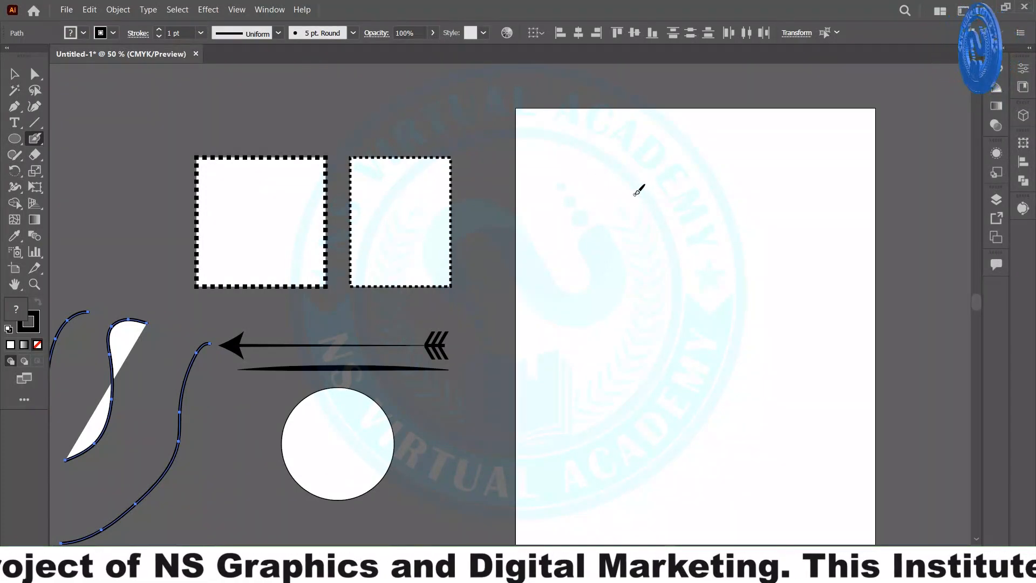
{"action": "mouse_move", "coordinate": [781, 141]}
{"action": "left_mouse_down"}
{"action": "mouse_move", "coordinate": [690, 163]}
{"action": "mouse_move", "coordinate": [694, 229]}
{"action": "mouse_move", "coordinate": [775, 309]}
{"action": "mouse_move", "coordinate": [661, 335]}
{"action": "mouse_move", "coordinate": [640, 381]}
{"action": "mouse_move", "coordinate": [725, 402]}
{"action": "mouse_move", "coordinate": [567, 213]}
{"action": "left_mouse_up"}
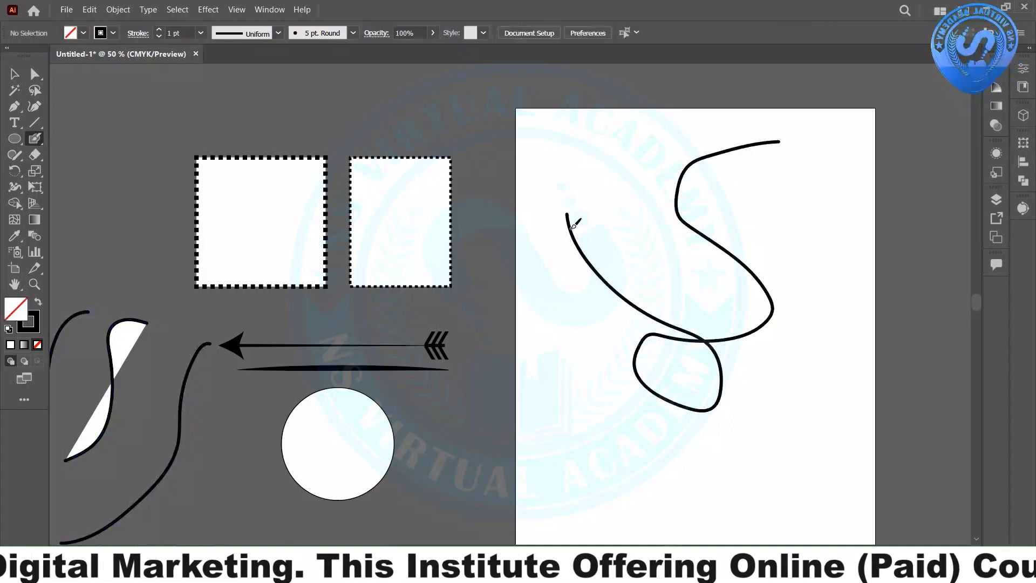
{"action": "scroll", "coordinate": [573, 226], "scroll_direction": "up", "scroll_amount": 5}
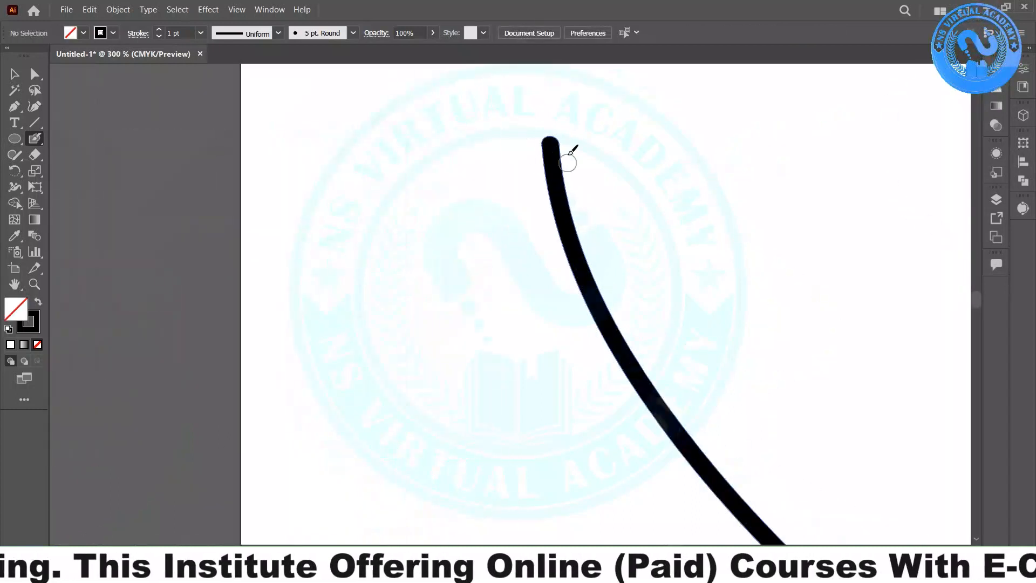
{"action": "scroll", "coordinate": [556, 168], "scroll_direction": "down", "scroll_amount": 3}
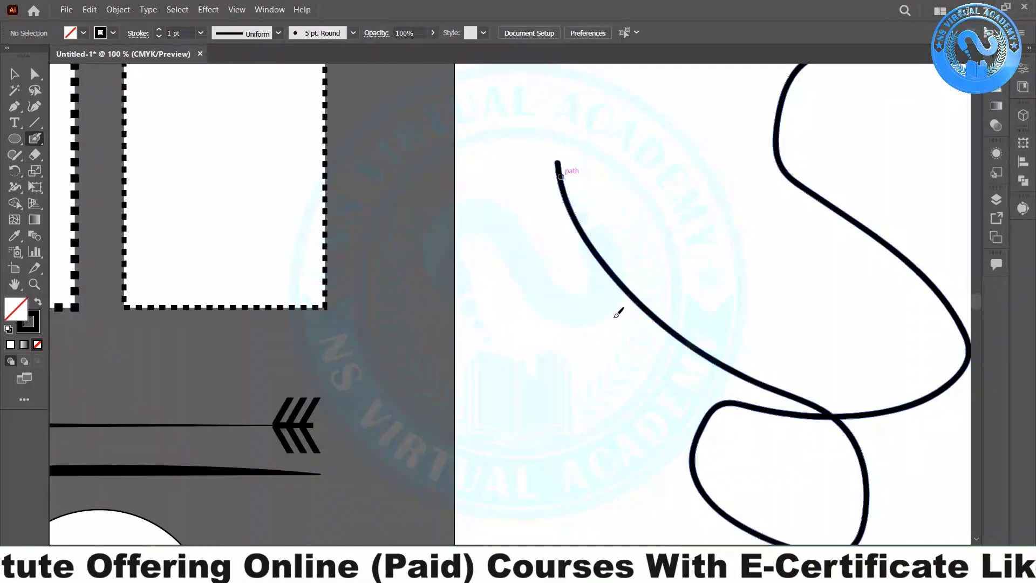
- Select the looping Blob Brush stroke and scale it down from its upper corner
{"action": "left_click", "coordinate": [14, 74]}
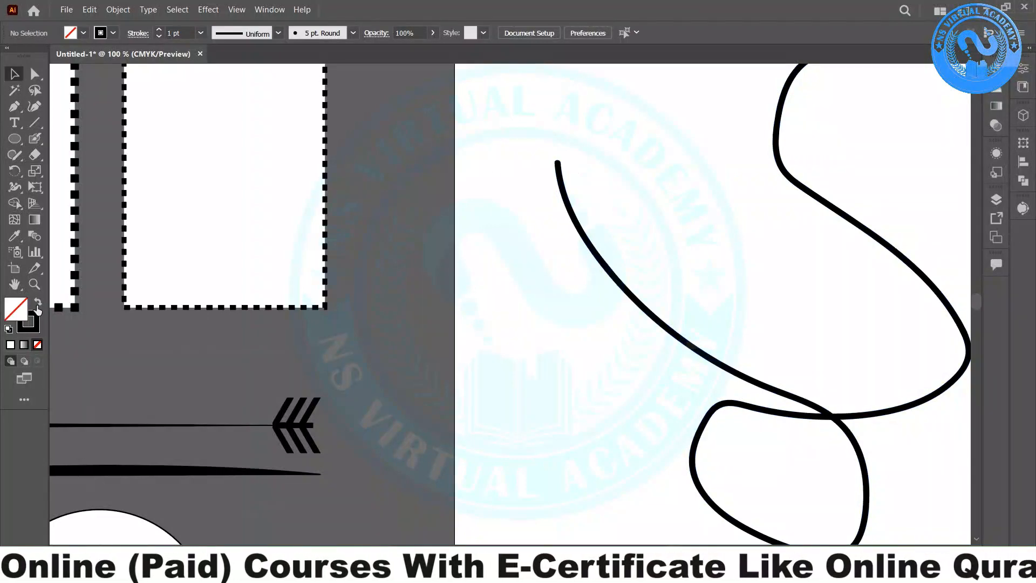
{"action": "left_click", "coordinate": [601, 258]}
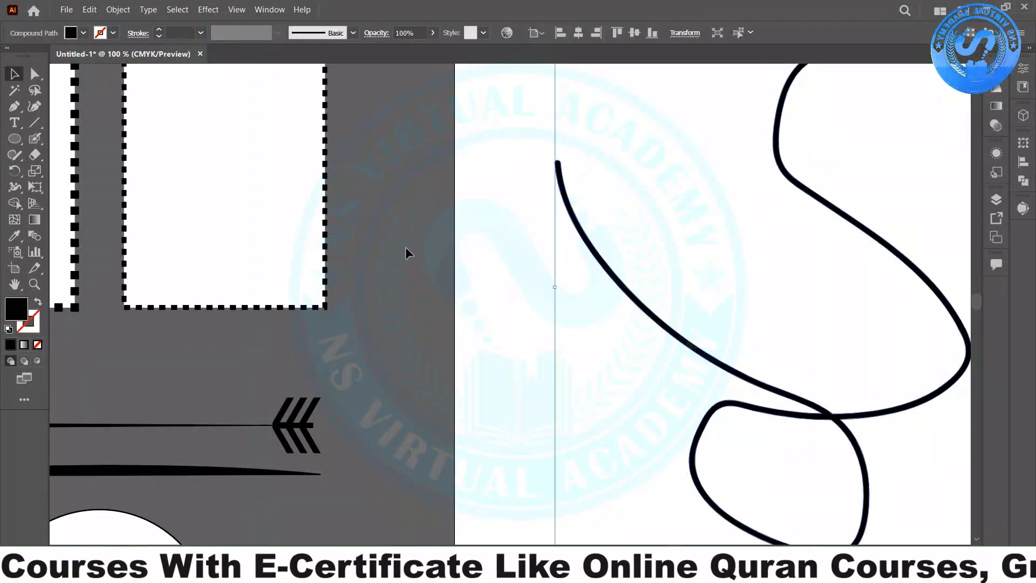
{"action": "left_click", "coordinate": [665, 215]}
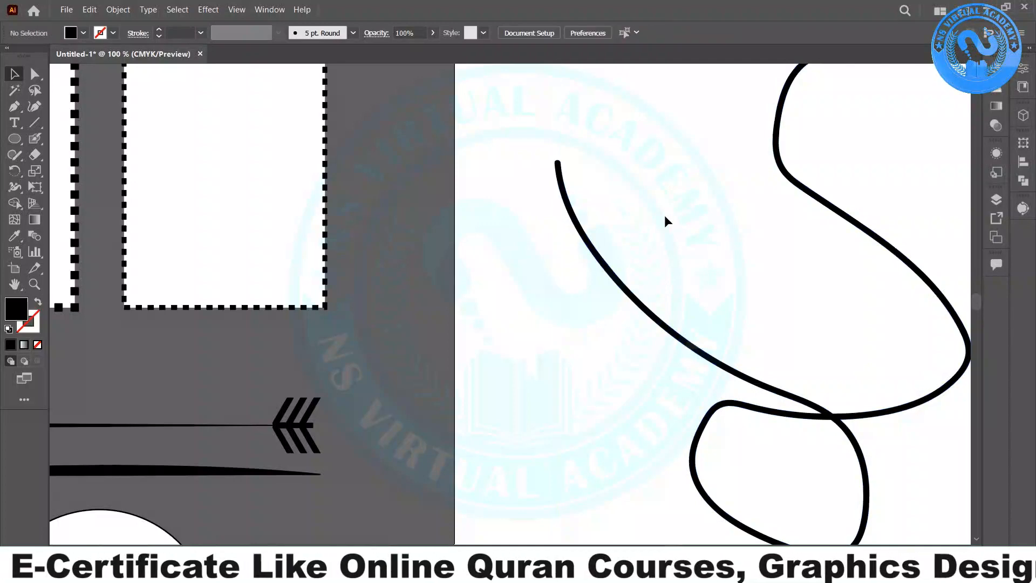
{"action": "scroll", "coordinate": [678, 222], "scroll_direction": "down", "scroll_amount": 2}
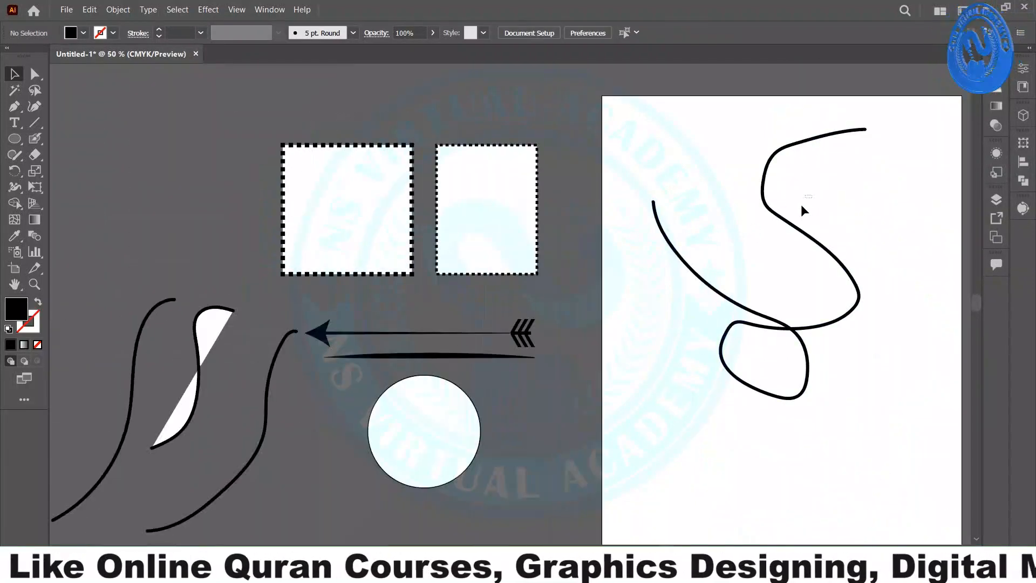
{"action": "left_click", "coordinate": [668, 207]}
{"action": "left_click_drag", "start_coordinate": [866, 129], "coordinate": [796, 218]}
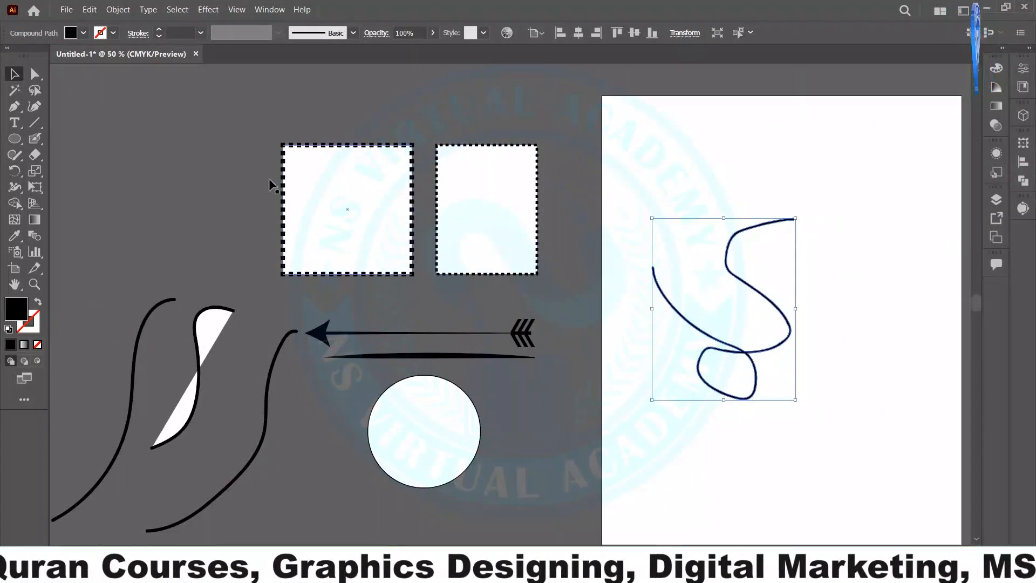
- Apply a red stroke colour to the looping Blob Brush shape, keeping its black fill
{"action": "left_click", "coordinate": [114, 33]}
{"action": "left_click", "coordinate": [56, 55]}
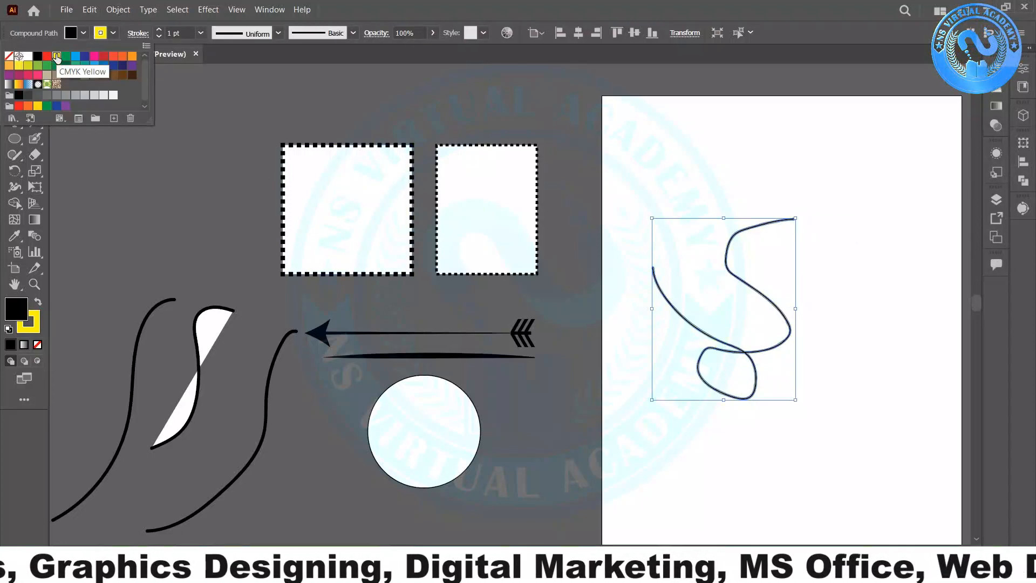
{"action": "left_click", "coordinate": [37, 57]}
{"action": "left_click", "coordinate": [46, 57]}
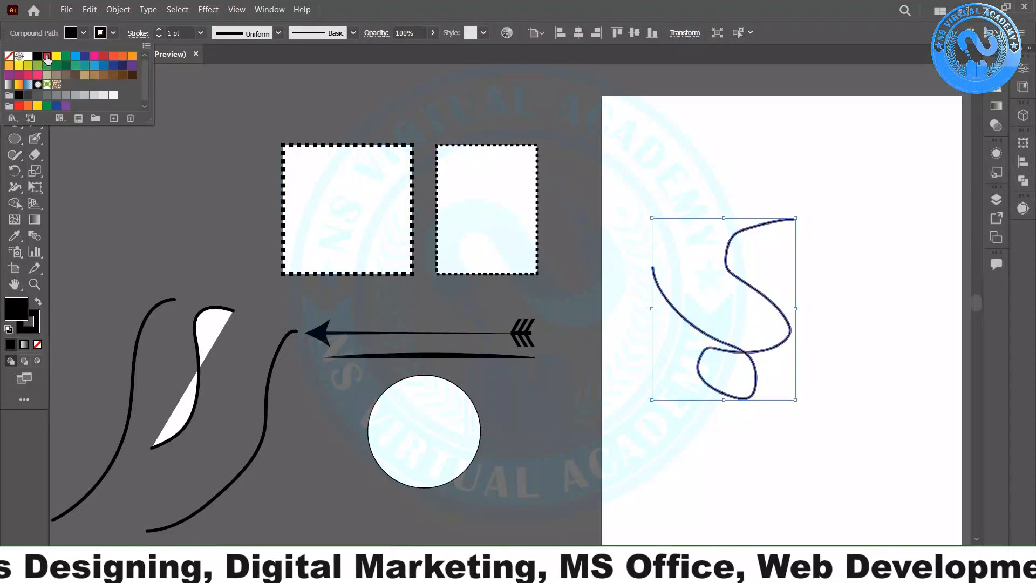
{"action": "left_click", "coordinate": [750, 315]}
{"action": "scroll", "coordinate": [726, 348], "scroll_direction": "up", "scroll_amount": 6}
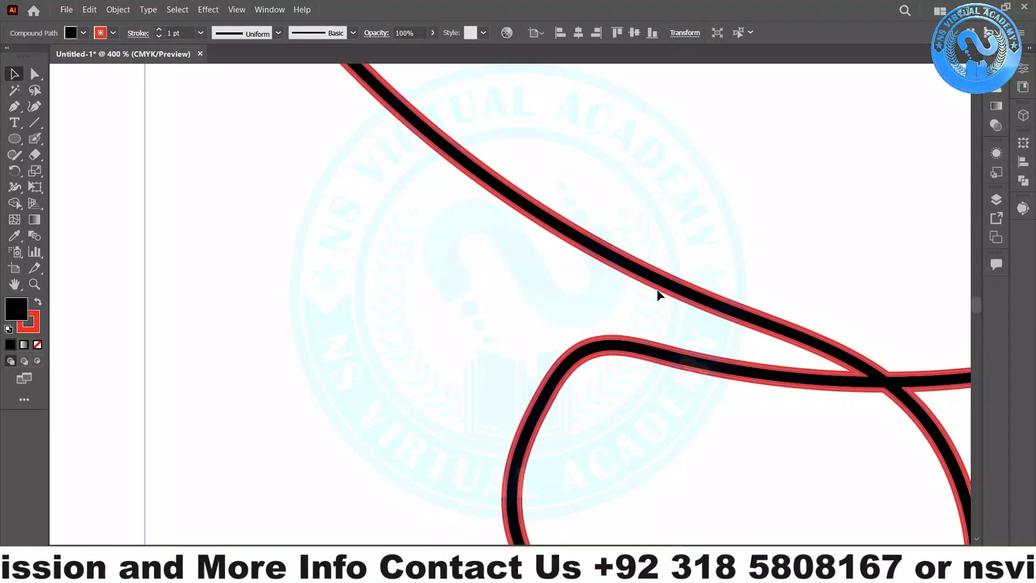
{"action": "scroll", "coordinate": [657, 290], "scroll_direction": "down", "scroll_amount": 5}
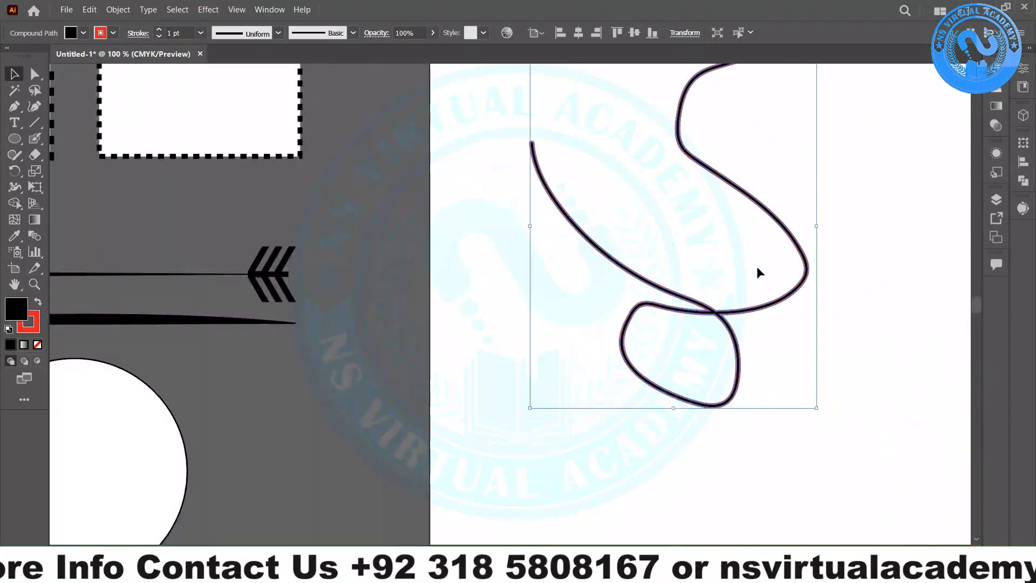
- Draw three red freehand strokes below and beside the looping curve with the Blob Brush tool
{"action": "left_click", "coordinate": [35, 140]}
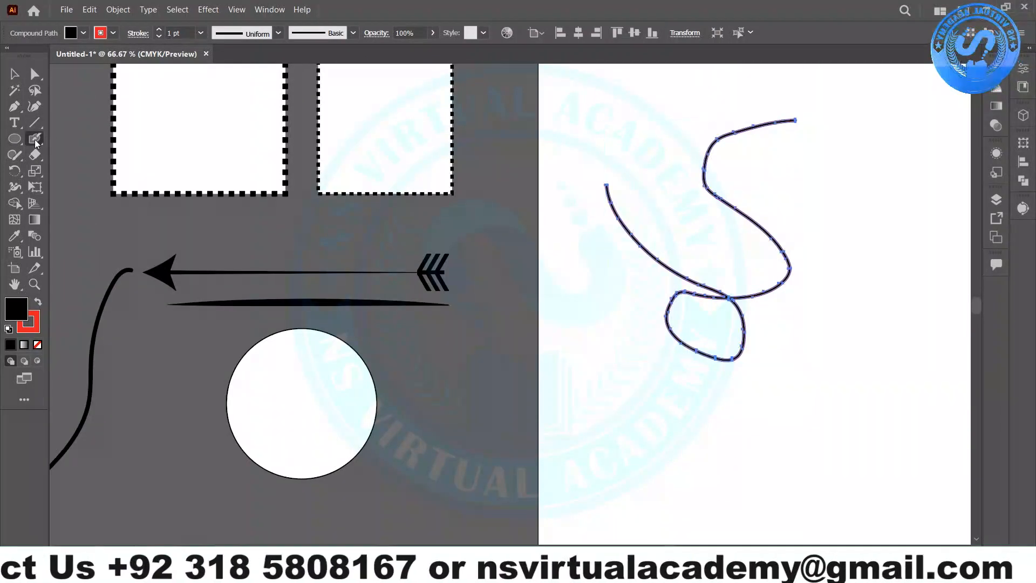
{"action": "left_click", "coordinate": [38, 142]}
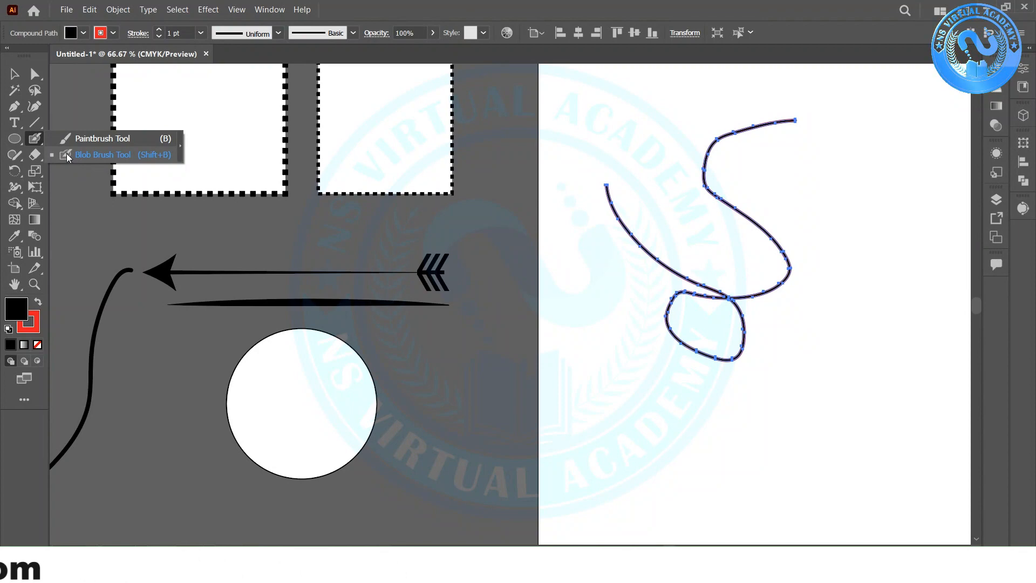
{"action": "mouse_move", "coordinate": [888, 221]}
{"action": "left_mouse_down"}
{"action": "mouse_move", "coordinate": [777, 377]}
{"action": "mouse_move", "coordinate": [708, 393]}
{"action": "left_mouse_up"}
{"action": "mouse_move", "coordinate": [812, 262]}
{"action": "left_mouse_down"}
{"action": "mouse_move", "coordinate": [886, 334]}
{"action": "mouse_move", "coordinate": [782, 430]}
{"action": "mouse_move", "coordinate": [794, 478]}
{"action": "left_mouse_up"}
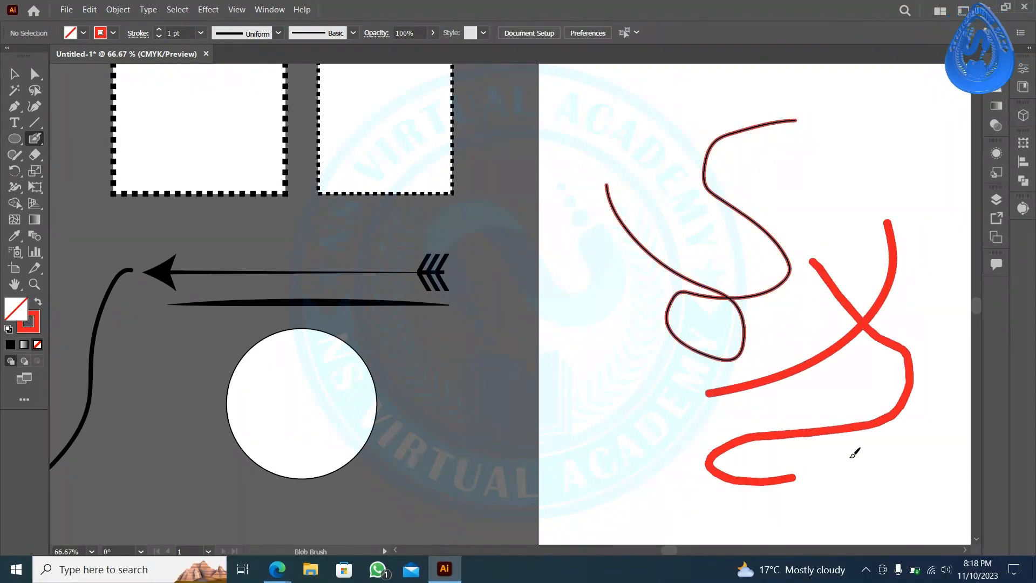
{"action": "left_click_drag", "start_coordinate": [855, 453], "coordinate": [875, 414]}
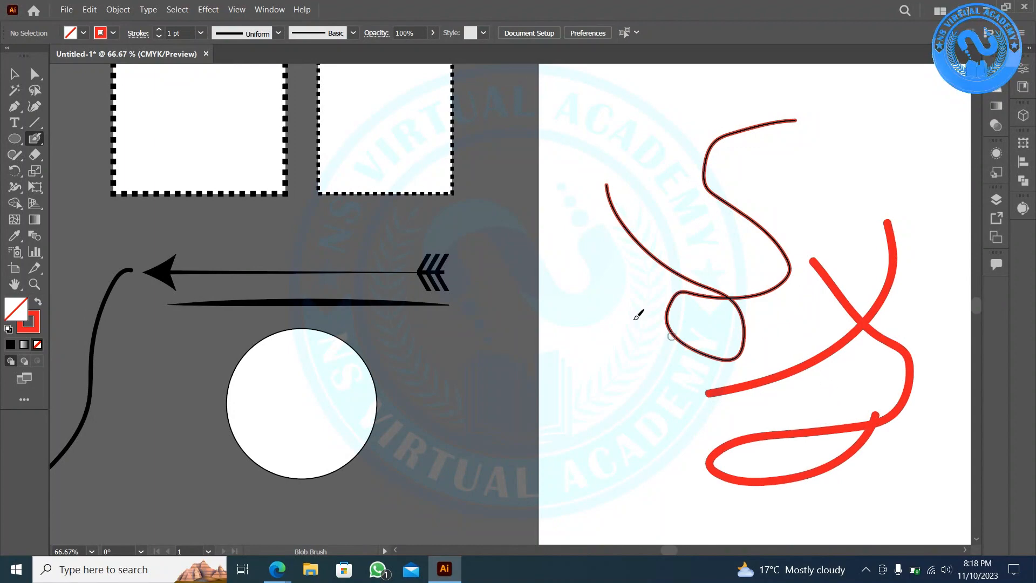
{"action": "left_click_drag", "start_coordinate": [591, 275], "coordinate": [632, 404]}
{"action": "key", "text": "ctrl+minus"}
{"action": "key", "text": "ctrl+minus"}
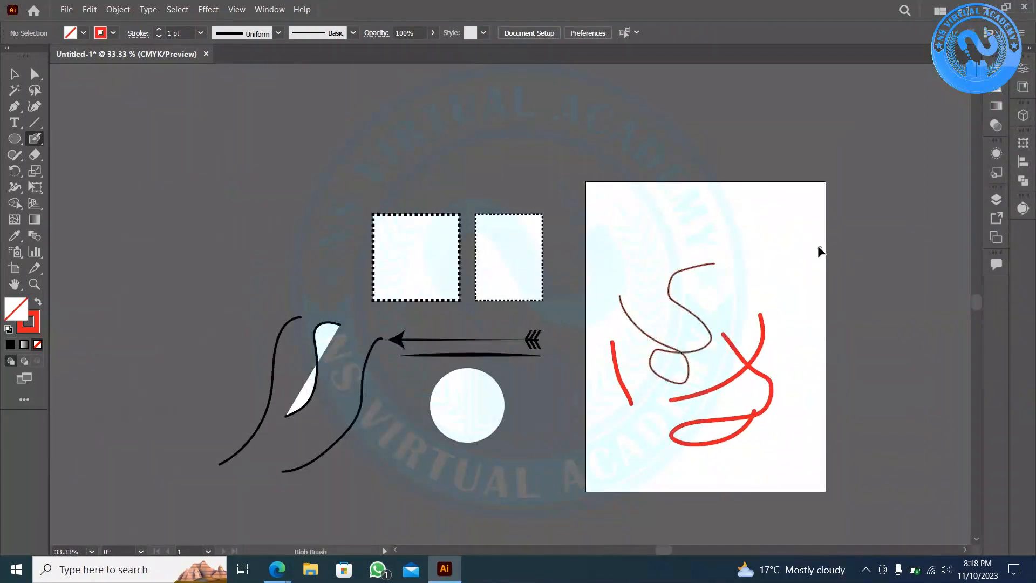
- Draw three more red curved strokes across the upper part of the artboard with the Blob Brush tool
{"action": "key", "text": "ctrl+1"}
{"action": "left_click_drag", "start_coordinate": [675, 146], "coordinate": [698, 389]}
{"action": "mouse_move", "coordinate": [531, 153]}
{"action": "left_mouse_down"}
{"action": "mouse_move", "coordinate": [610, 306]}
{"action": "mouse_move", "coordinate": [589, 345]}
{"action": "left_mouse_up"}
{"action": "left_click_drag", "start_coordinate": [439, 143], "coordinate": [175, 247]}
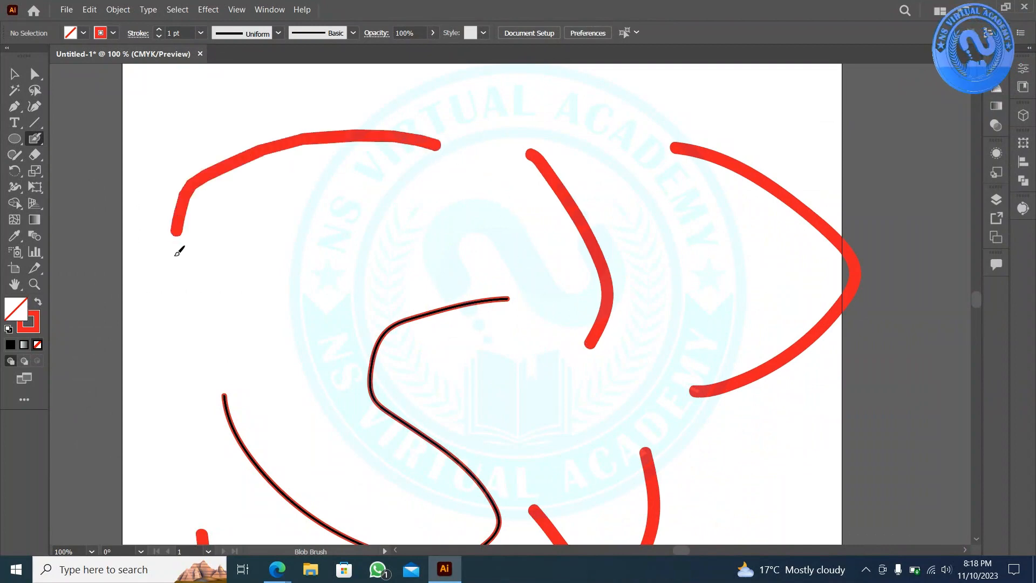
- Select the upper-left red Blob Brush shape and swap its fill and stroke, giving it a red outline and no fill
{"action": "left_click", "coordinate": [15, 74]}
{"action": "left_click_drag", "start_coordinate": [139, 106], "coordinate": [272, 198]}
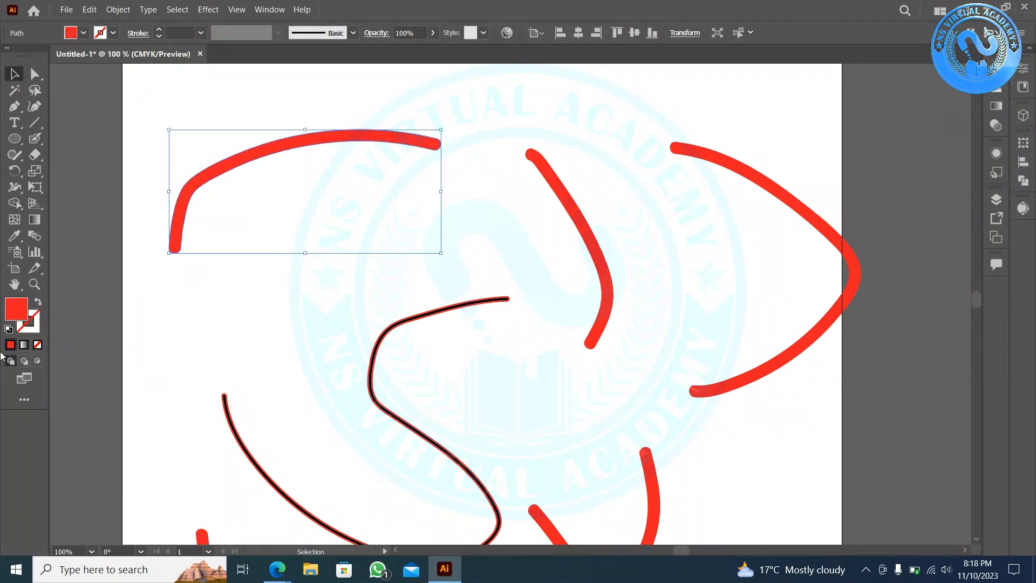
{"action": "left_click", "coordinate": [38, 305]}
{"action": "left_click", "coordinate": [281, 320]}
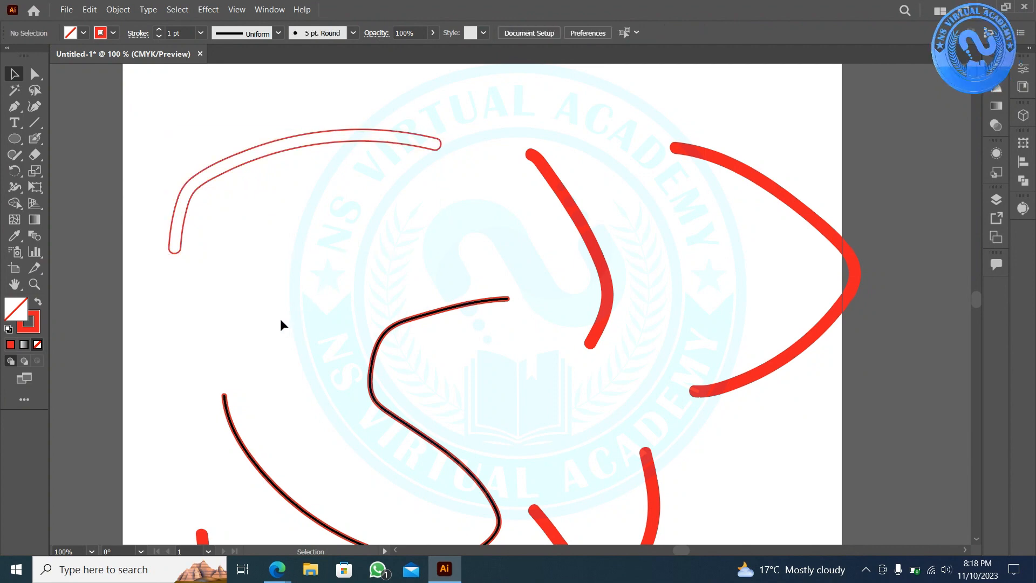
- Move all the freehand strokes off the artboard to its upper left and bring the white circle onto the artboard
{"action": "scroll", "coordinate": [474, 253], "scroll_direction": "down", "scroll_amount": 4}
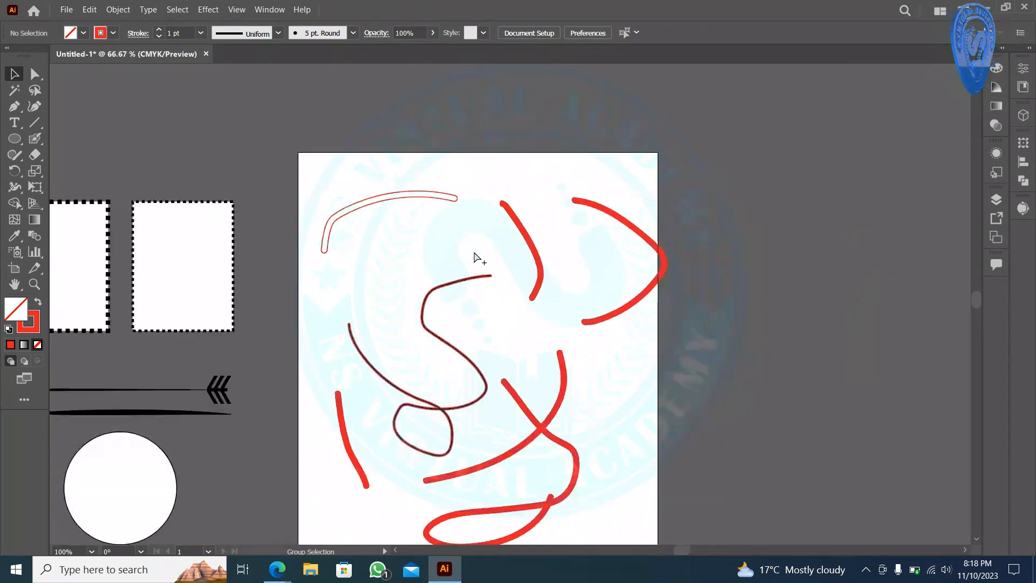
{"action": "key", "text": "ctrl+a"}
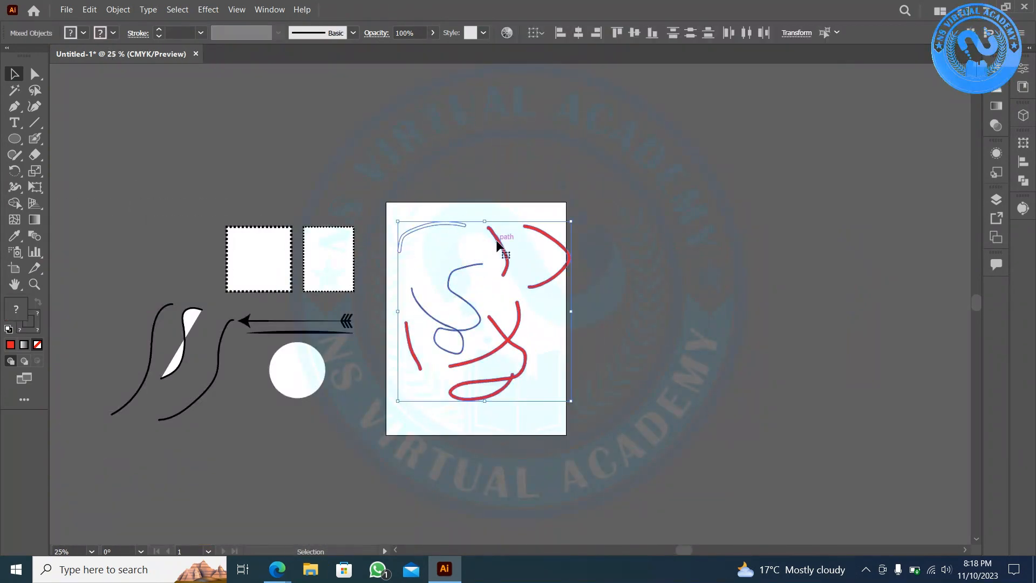
{"action": "mouse_move", "coordinate": [495, 236]}
{"action": "left_mouse_down"}
{"action": "mouse_move", "coordinate": [427, 232]}
{"action": "mouse_move", "coordinate": [157, 115]}
{"action": "left_mouse_up"}
{"action": "left_click", "coordinate": [481, 329]}
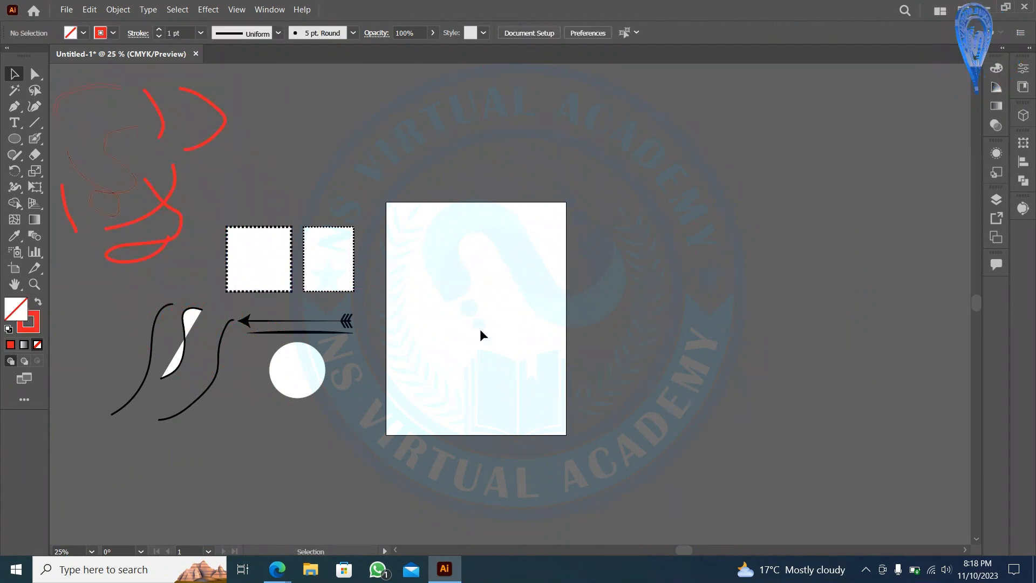
{"action": "scroll", "coordinate": [470, 322], "scroll_direction": "up", "scroll_amount": 2}
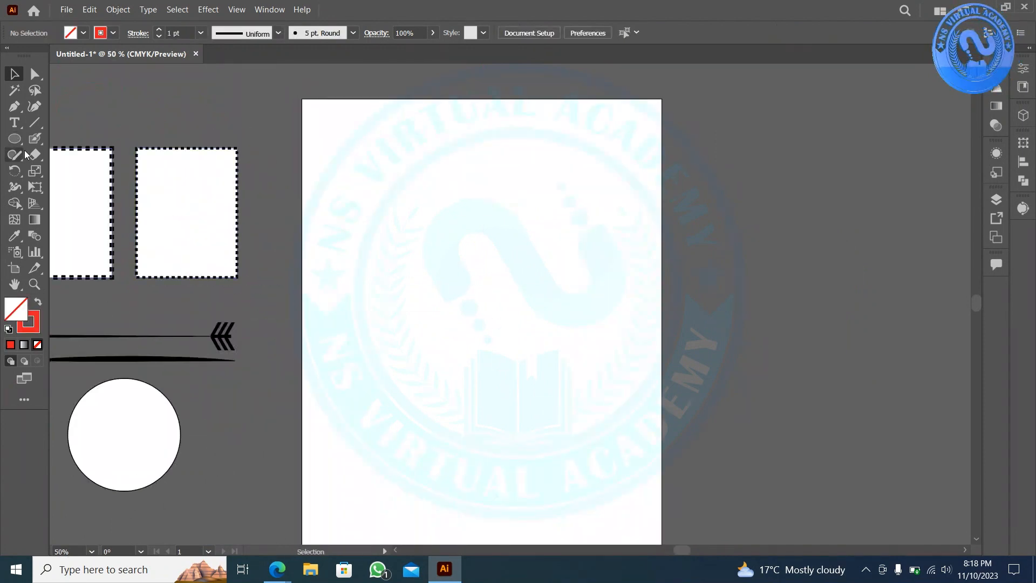
{"action": "mouse_move", "coordinate": [99, 454]}
{"action": "left_mouse_down"}
{"action": "mouse_move", "coordinate": [418, 357]}
{"action": "mouse_move", "coordinate": [459, 355]}
{"action": "left_mouse_up"}
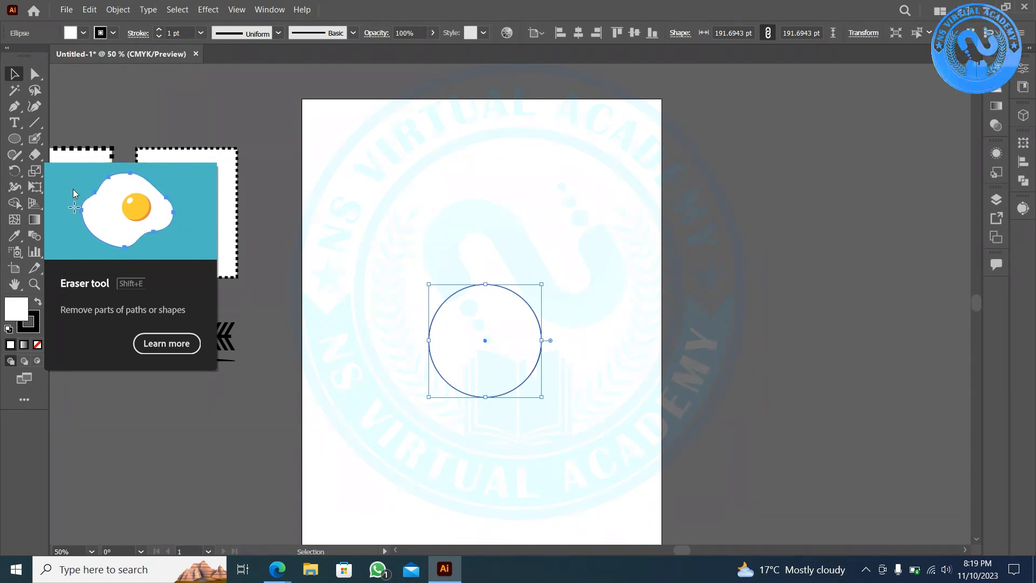
- Erase the upper-left edge of the circle with several Eraser tool strokes and deselect it
{"action": "left_click", "coordinate": [35, 159]}
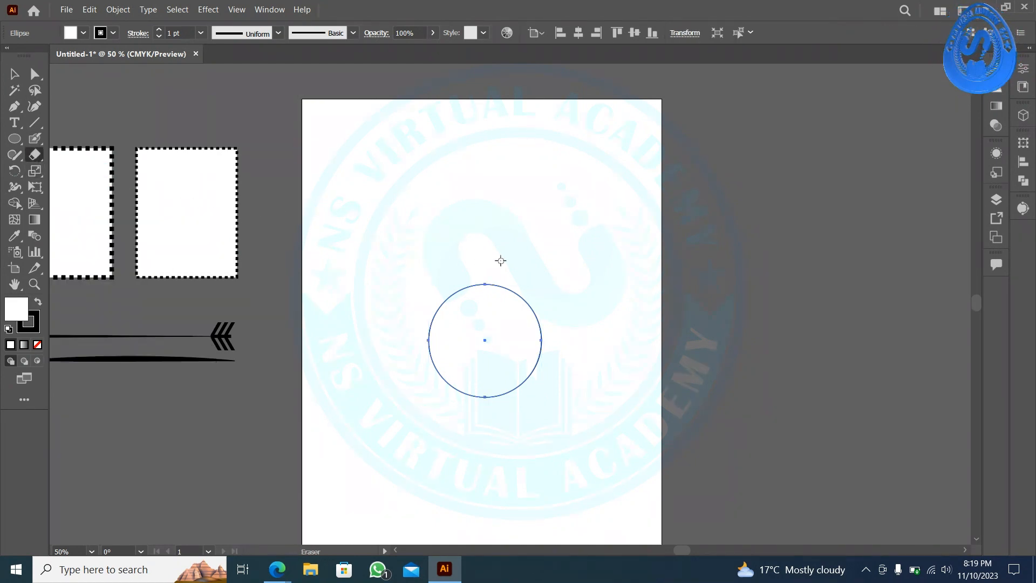
{"action": "scroll", "coordinate": [430, 303], "scroll_direction": "up", "scroll_amount": 2}
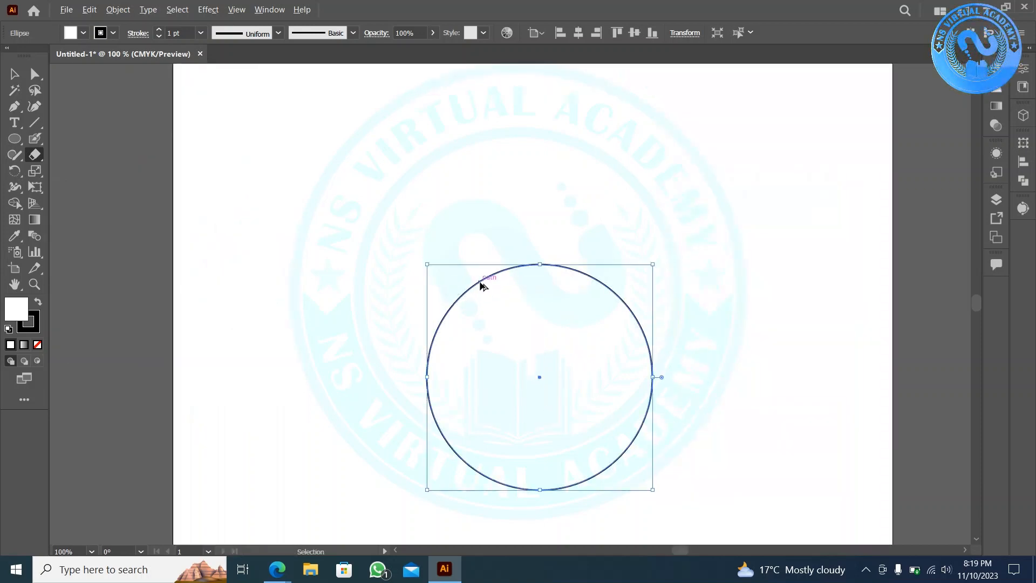
{"action": "scroll", "coordinate": [480, 282], "scroll_direction": "up", "scroll_amount": 1}
{"action": "scroll", "coordinate": [480, 282], "scroll_direction": "up", "scroll_amount": 2}
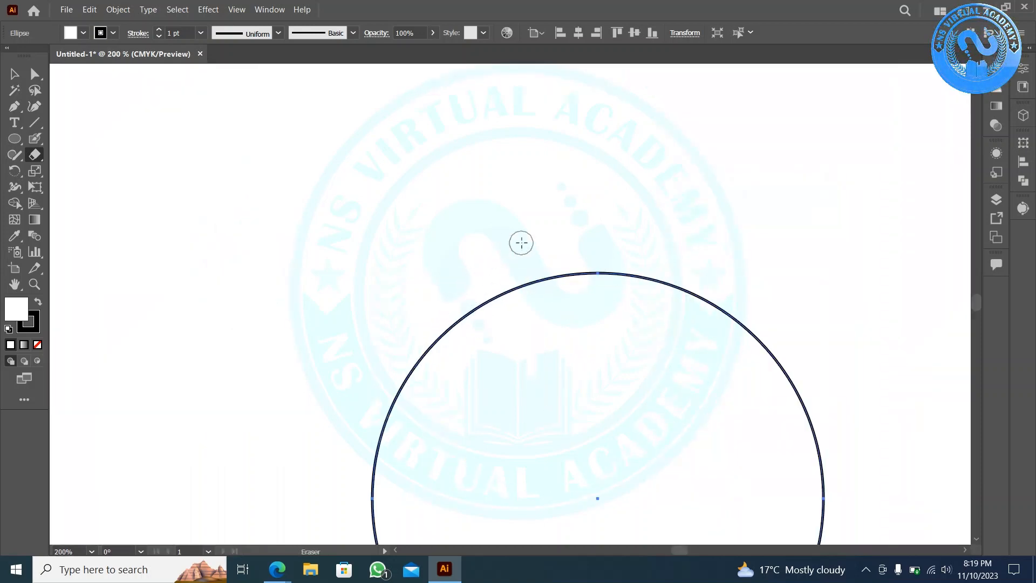
{"action": "mouse_move", "coordinate": [515, 278]}
{"action": "left_mouse_down"}
{"action": "mouse_move", "coordinate": [421, 369]}
{"action": "mouse_move", "coordinate": [373, 470]}
{"action": "mouse_move", "coordinate": [372, 529]}
{"action": "left_mouse_up"}
{"action": "mouse_move", "coordinate": [513, 285]}
{"action": "left_mouse_down"}
{"action": "mouse_move", "coordinate": [587, 267]}
{"action": "mouse_move", "coordinate": [465, 278]}
{"action": "left_mouse_up"}
{"action": "scroll", "coordinate": [463, 278], "scroll_direction": "down", "scroll_amount": 4}
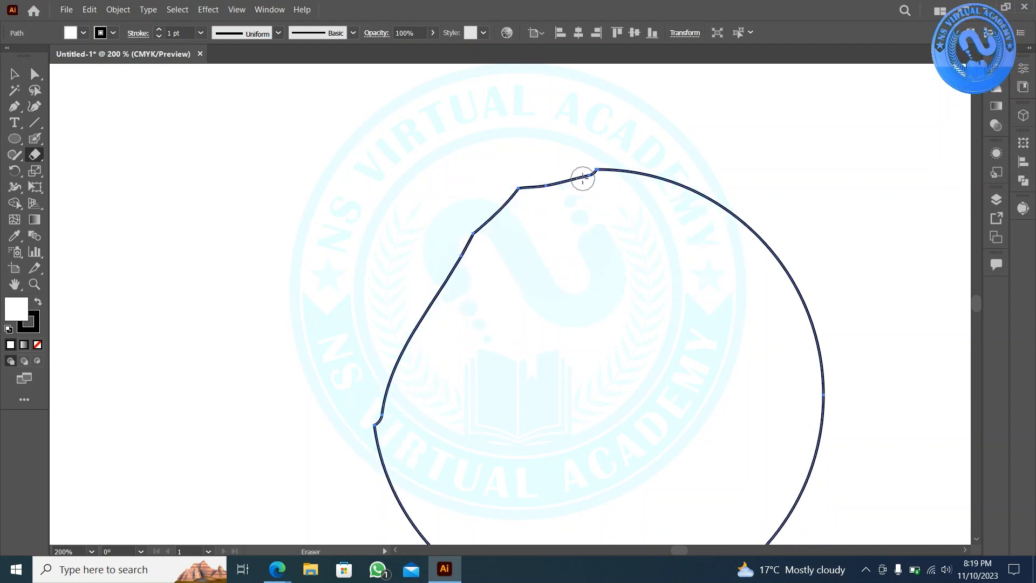
{"action": "mouse_move", "coordinate": [583, 178]}
{"action": "left_mouse_down"}
{"action": "mouse_move", "coordinate": [513, 196]}
{"action": "mouse_move", "coordinate": [457, 250]}
{"action": "mouse_move", "coordinate": [379, 413]}
{"action": "left_mouse_up"}
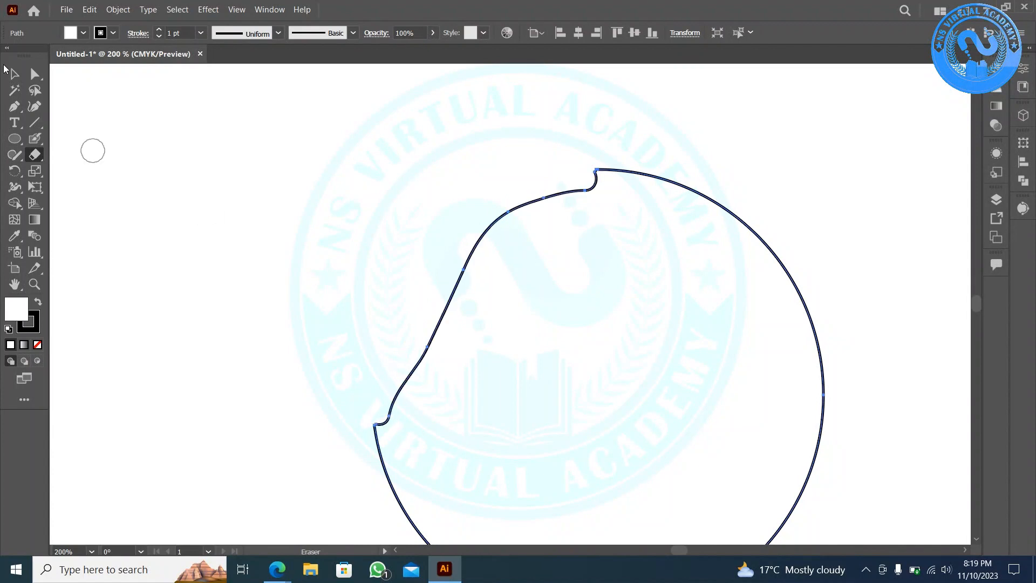
{"action": "left_click", "coordinate": [13, 73]}
{"action": "left_click", "coordinate": [375, 266]}
{"action": "key", "text": "ctrl+0"}
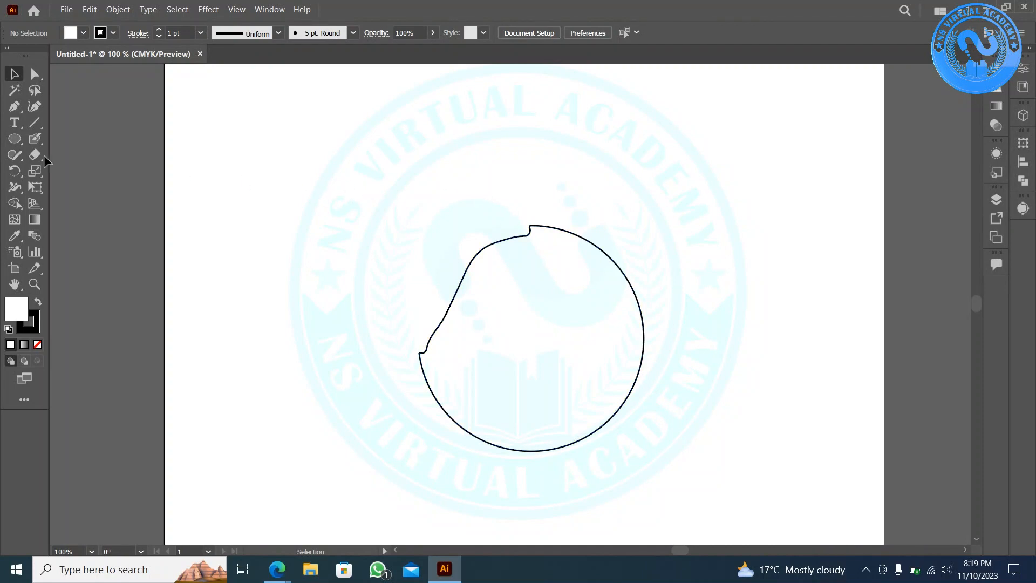
- Cut the circle's outline with the Scissors tool at the two corner anchors where the erased edge begins and ends
{"action": "left_click_drag", "start_coordinate": [35, 159], "coordinate": [59, 171]}
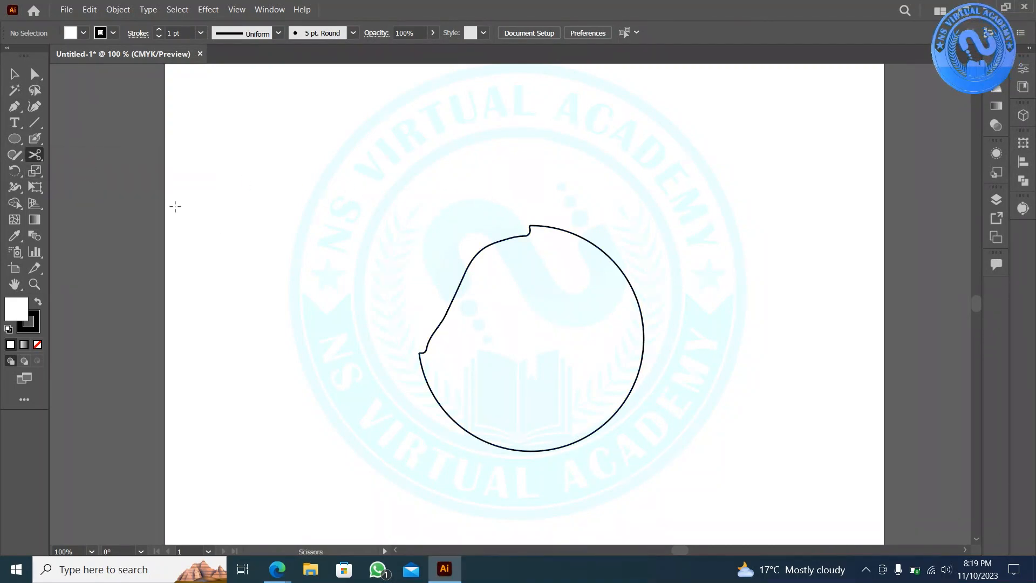
{"action": "left_click", "coordinate": [419, 354]}
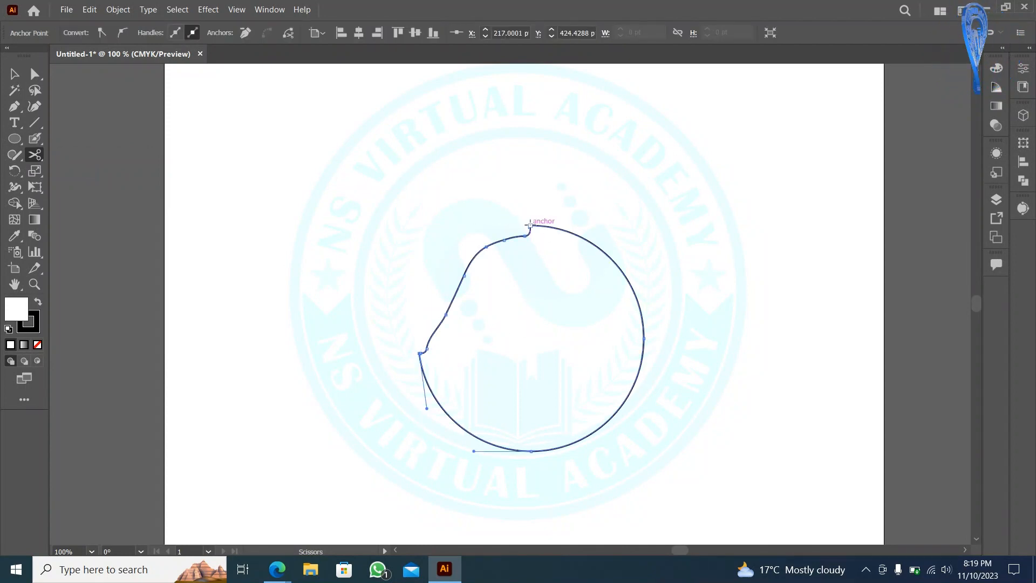
{"action": "left_click", "coordinate": [529, 224]}
{"action": "left_click", "coordinate": [14, 74]}
{"action": "left_click", "coordinate": [316, 250]}
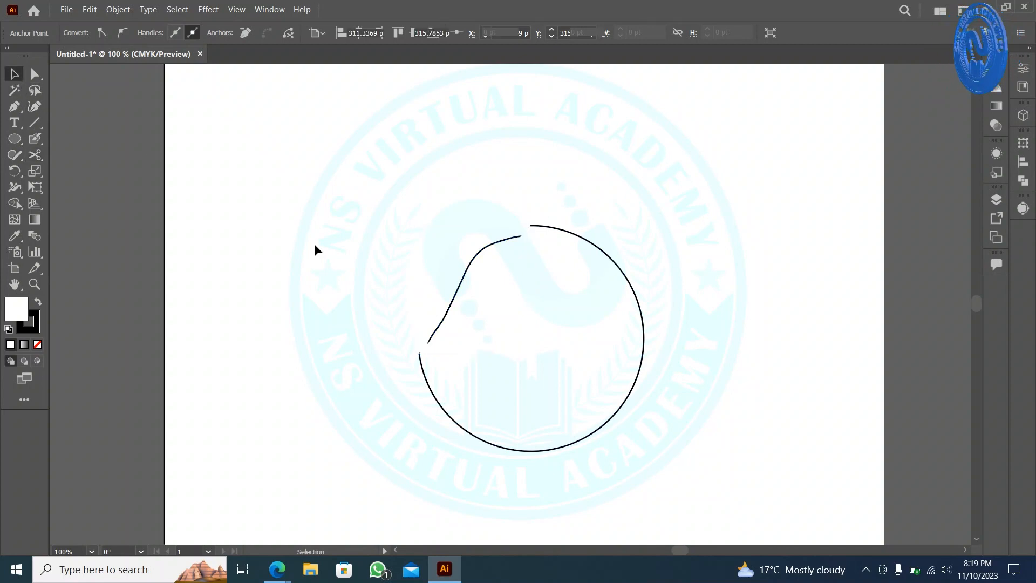
- Move the cut-off wavy segment away from the circle to the upper left and bring it back to the gap
{"action": "left_click", "coordinate": [431, 250]}
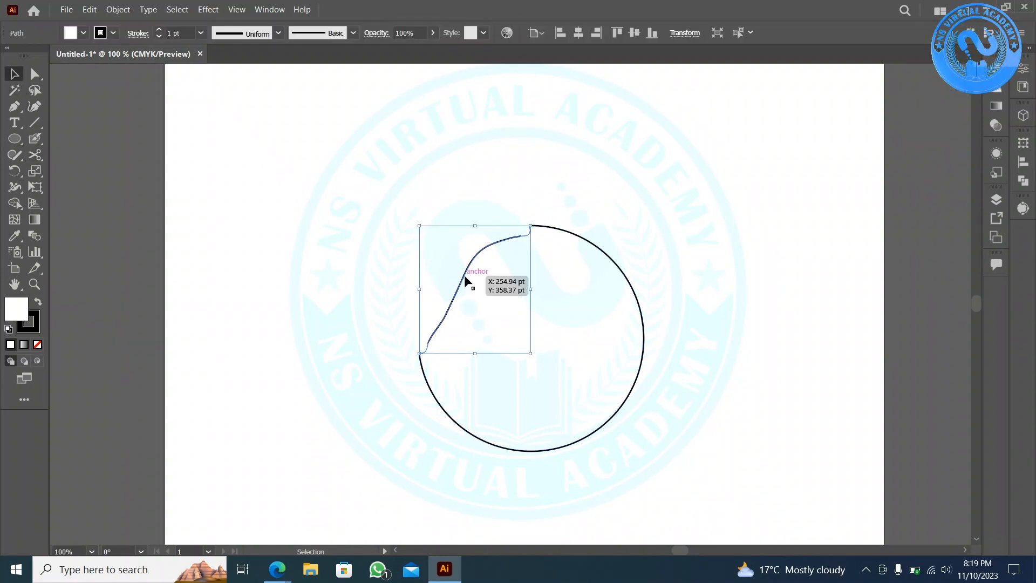
{"action": "left_click_drag", "start_coordinate": [467, 281], "coordinate": [319, 204]}
{"action": "left_click", "coordinate": [458, 182]}
{"action": "left_click", "coordinate": [597, 286]}
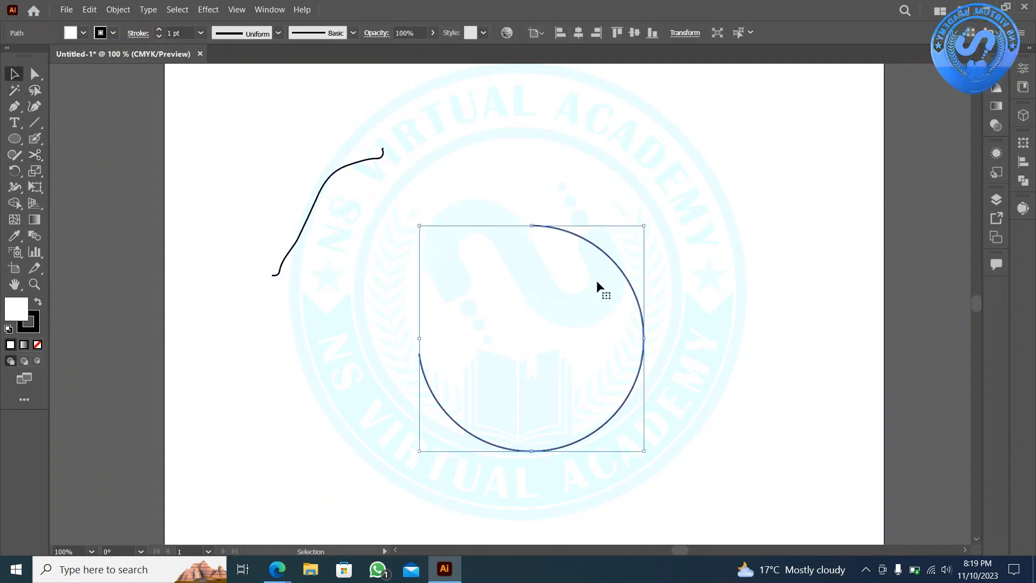
{"action": "left_click", "coordinate": [492, 182]}
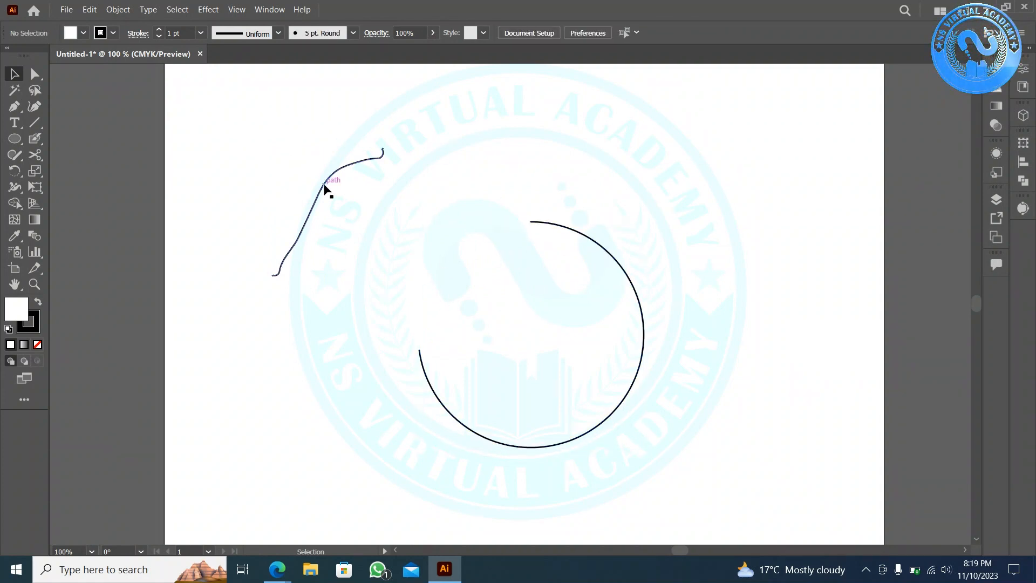
{"action": "left_click_drag", "start_coordinate": [324, 184], "coordinate": [468, 256]}
{"action": "left_click", "coordinate": [366, 306]}
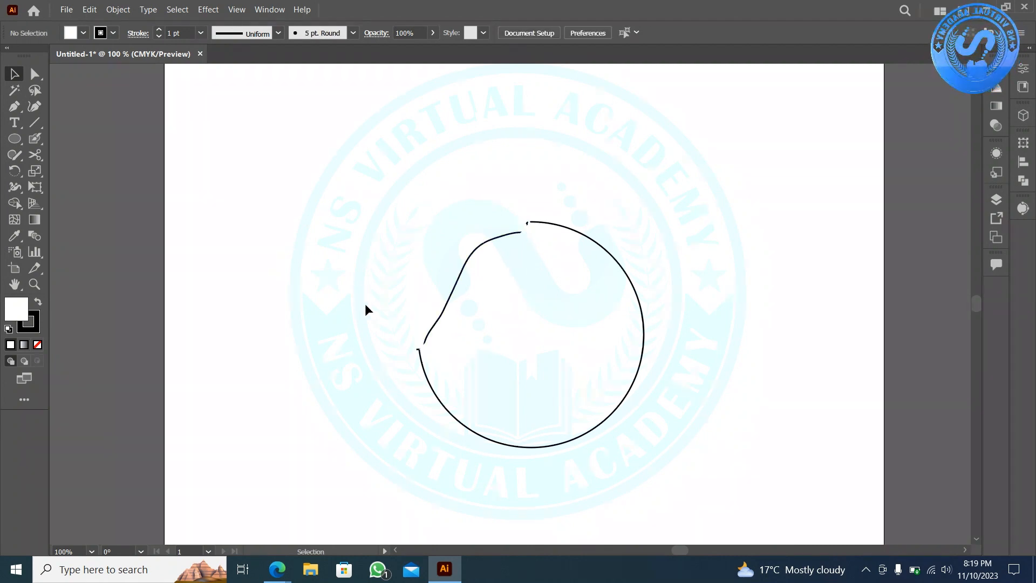
- Pull the wavy segment out of the circle's gap again and select the remaining arc
{"action": "scroll", "coordinate": [405, 308], "scroll_direction": "up", "scroll_amount": 3}
{"action": "left_click_drag", "start_coordinate": [475, 412], "coordinate": [285, 326]}
{"action": "scroll", "coordinate": [275, 383], "scroll_direction": "down", "scroll_amount": 2}
{"action": "left_click", "coordinate": [548, 370]}
{"action": "left_click_drag", "start_coordinate": [609, 251], "coordinate": [576, 290]}
{"action": "left_click_drag", "start_coordinate": [553, 358], "coordinate": [504, 358]}
{"action": "scroll", "coordinate": [329, 251], "scroll_direction": "down", "scroll_amount": 3}
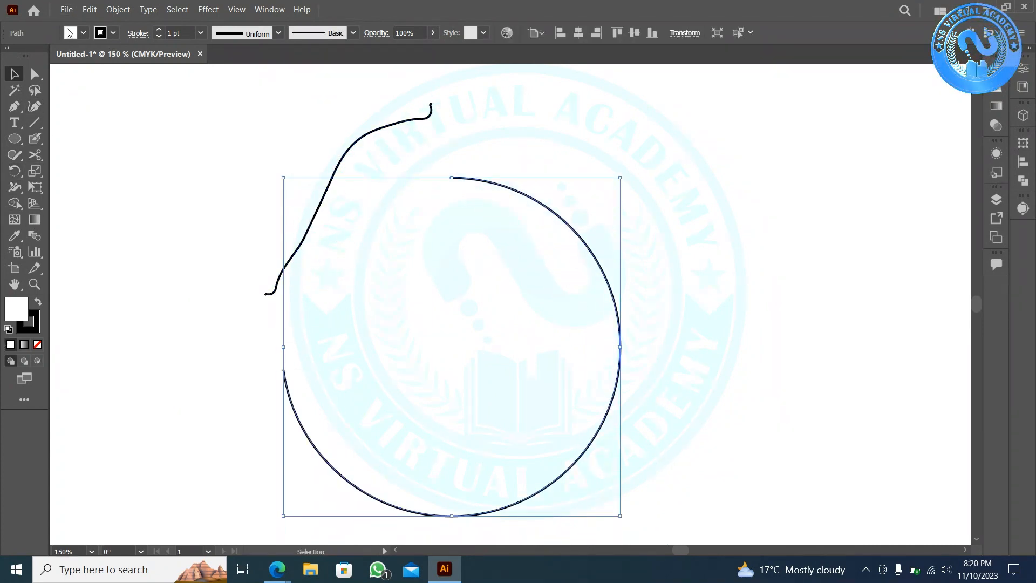
- Open the arc's fill swatches, dismiss them unchanged, and fit the wavy segment back into the gap
{"action": "left_click", "coordinate": [84, 33]}
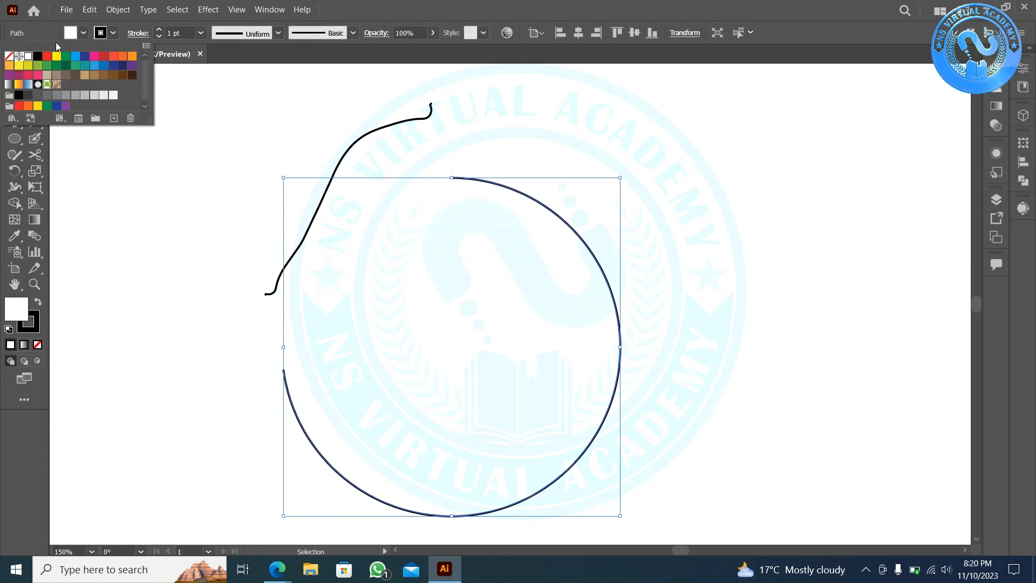
{"action": "left_click", "coordinate": [210, 265]}
{"action": "mouse_move", "coordinate": [351, 224]}
{"action": "left_mouse_down"}
{"action": "mouse_move", "coordinate": [354, 177]}
{"action": "mouse_move", "coordinate": [368, 219]}
{"action": "left_mouse_up"}
{"action": "left_click", "coordinate": [636, 362]}
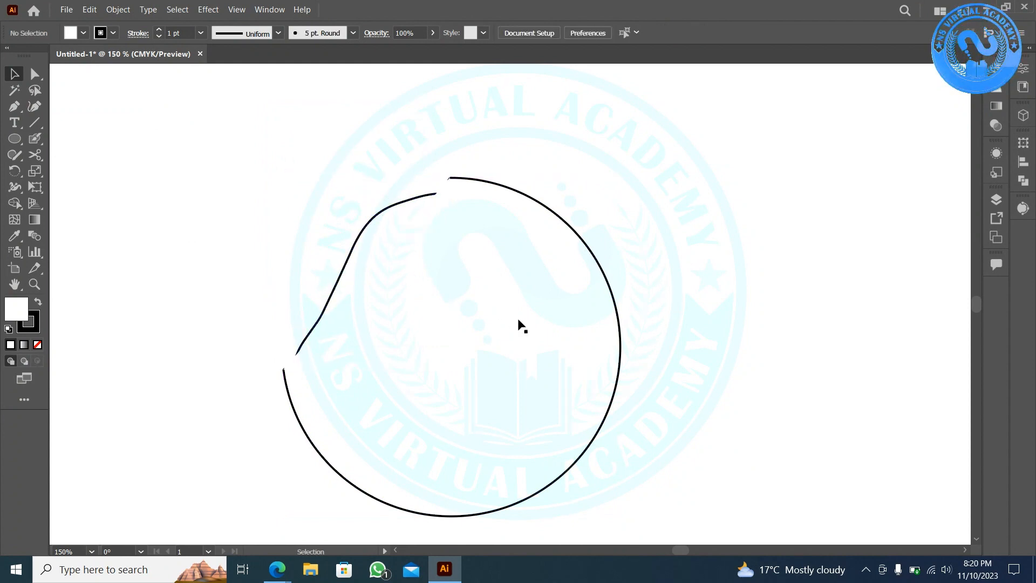
- Set the fill of the large arc to None
{"action": "left_click", "coordinate": [498, 286]}
{"action": "left_click", "coordinate": [88, 35]}
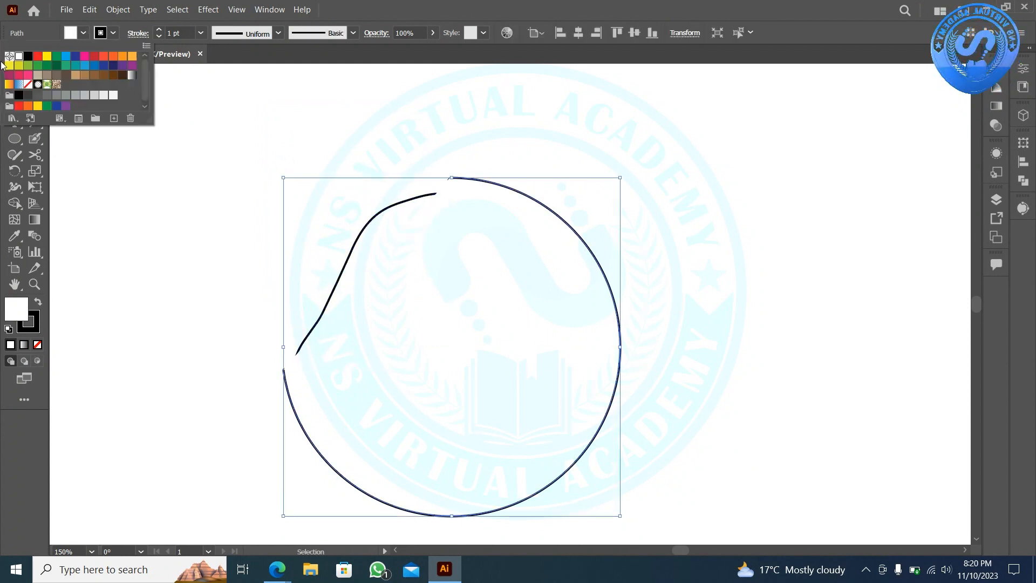
{"action": "left_click", "coordinate": [28, 84]}
{"action": "left_click", "coordinate": [200, 254]}
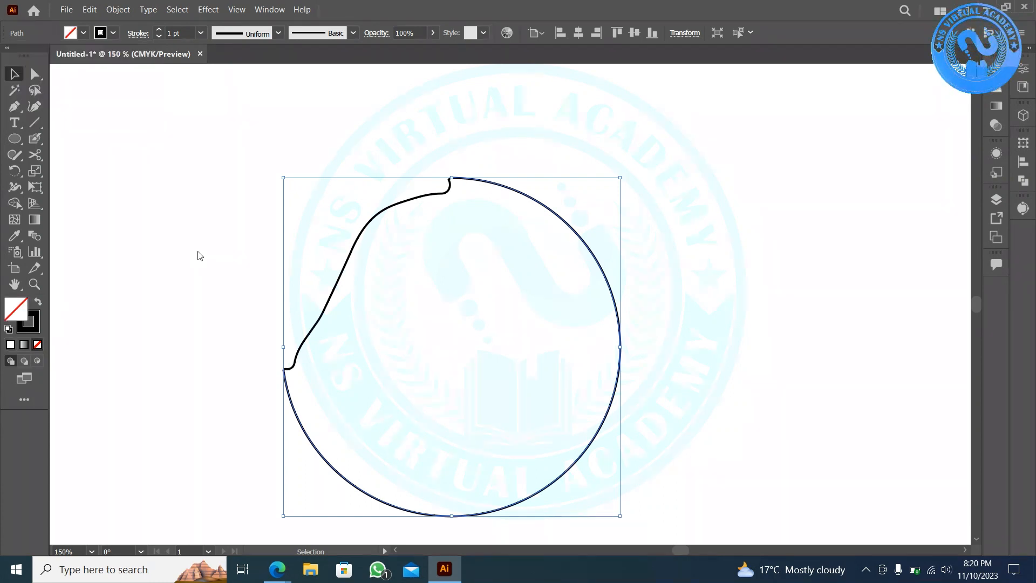
- Select the arc and the wavy segment together and move them slightly left on the artboard
{"action": "left_click", "coordinate": [493, 259]}
{"action": "key", "text": "ctrl+0"}
{"action": "left_click_drag", "start_coordinate": [576, 394], "coordinate": [392, 204]}
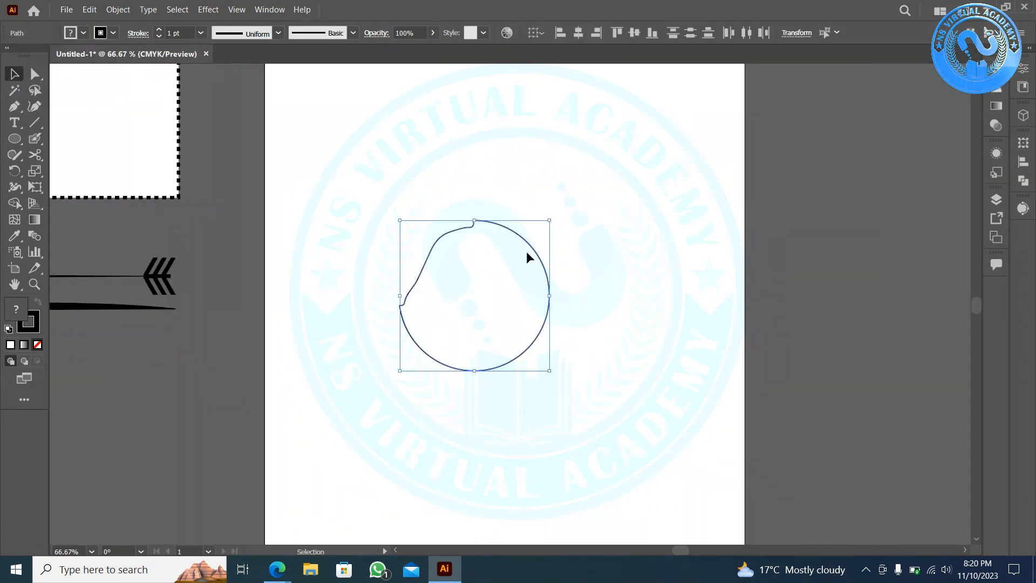
{"action": "left_click_drag", "start_coordinate": [524, 243], "coordinate": [465, 222]}
{"action": "left_click", "coordinate": [314, 311]}
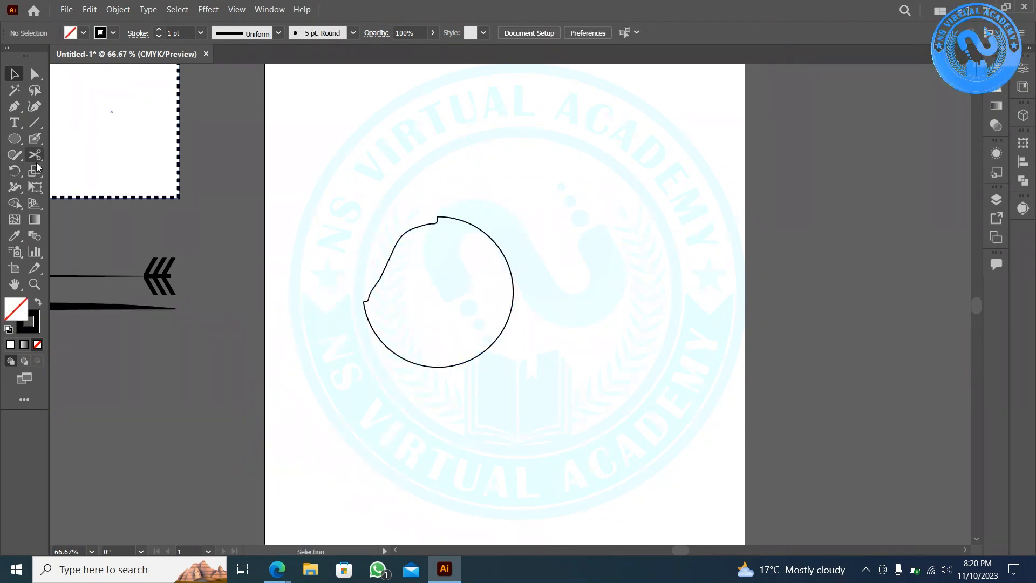
- Cut across the arc and wavy segment with the Knife tool and deselect the pieces
{"action": "right_click", "coordinate": [36, 160]}
{"action": "left_click", "coordinate": [82, 190]}
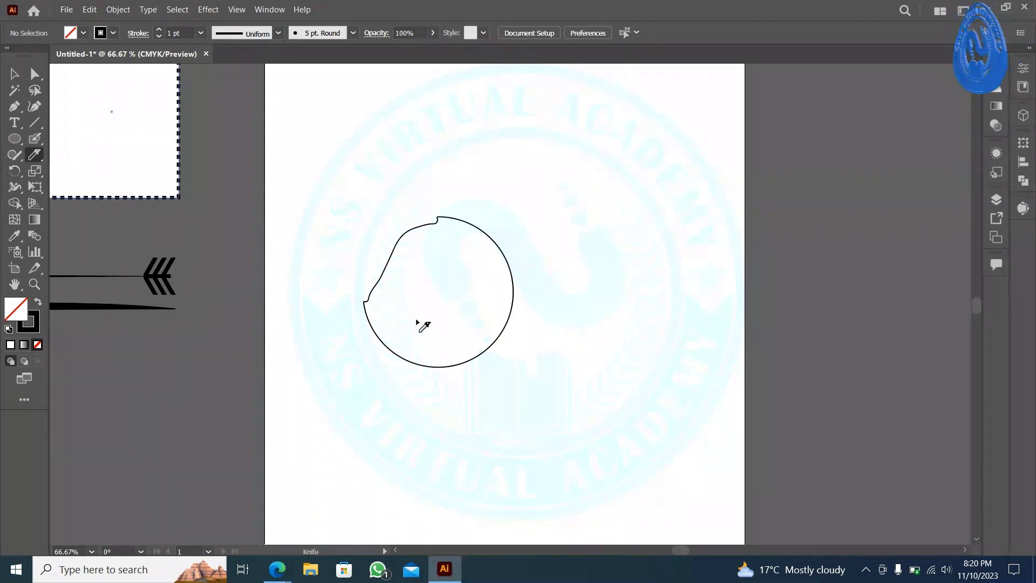
{"action": "scroll", "coordinate": [411, 324], "scroll_direction": "up", "scroll_amount": 1}
{"action": "mouse_move", "coordinate": [429, 391]}
{"action": "left_mouse_down"}
{"action": "mouse_move", "coordinate": [455, 329]}
{"action": "mouse_move", "coordinate": [542, 277]}
{"action": "mouse_move", "coordinate": [603, 278]}
{"action": "left_mouse_up"}
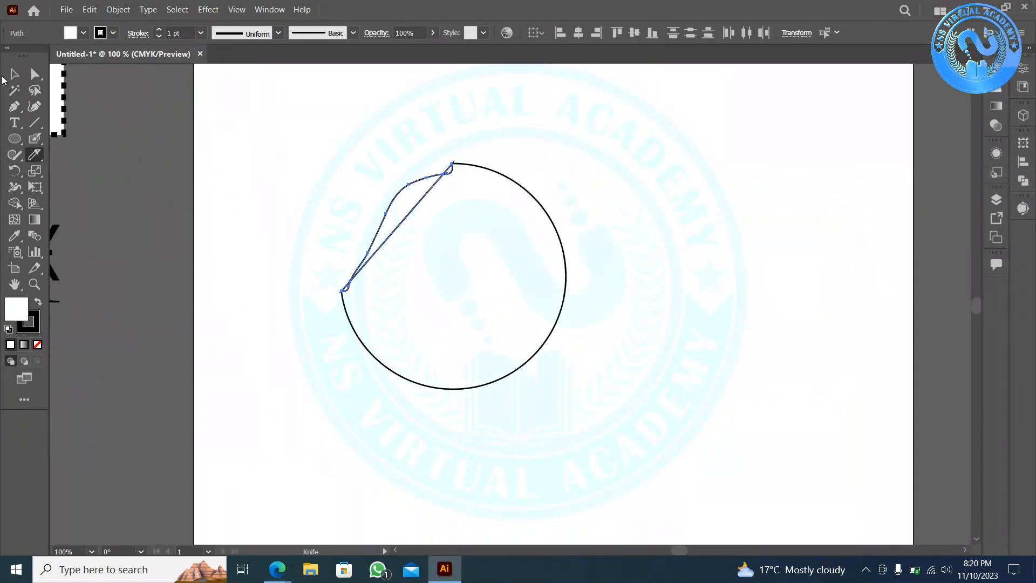
{"action": "left_click", "coordinate": [13, 75]}
{"action": "left_click", "coordinate": [358, 202]}
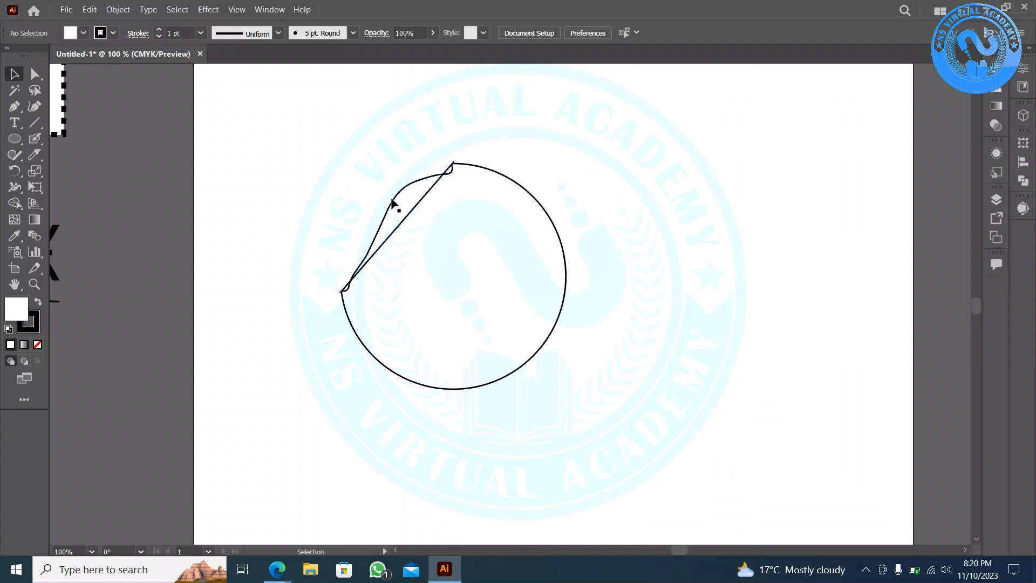
- Separate the large cut piece and the two small corner pieces from the arc, moving them to its upper left
{"action": "left_click_drag", "start_coordinate": [392, 203], "coordinate": [252, 175]}
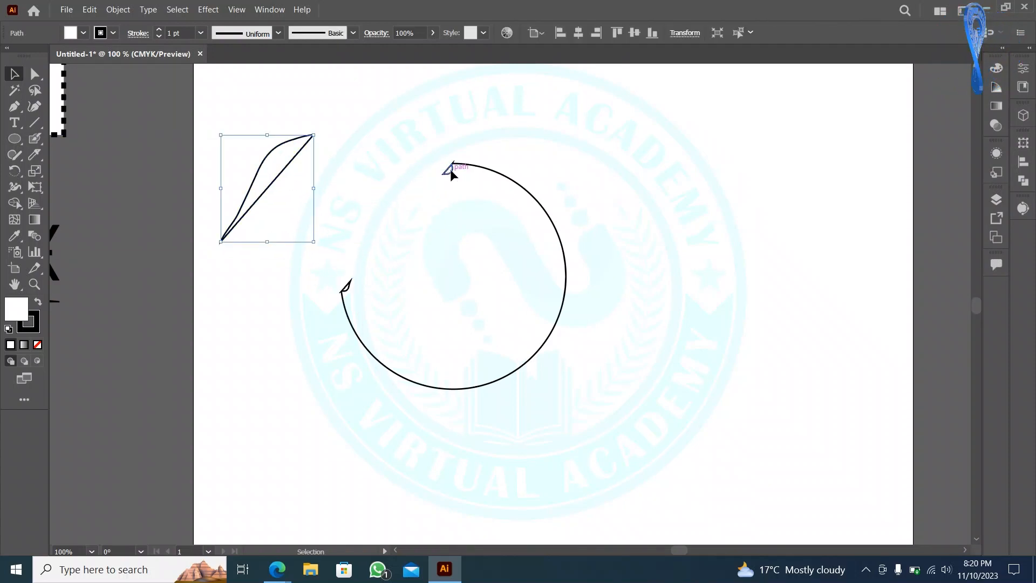
{"action": "left_click", "coordinate": [409, 220]}
{"action": "left_click_drag", "start_coordinate": [347, 282], "coordinate": [296, 237]}
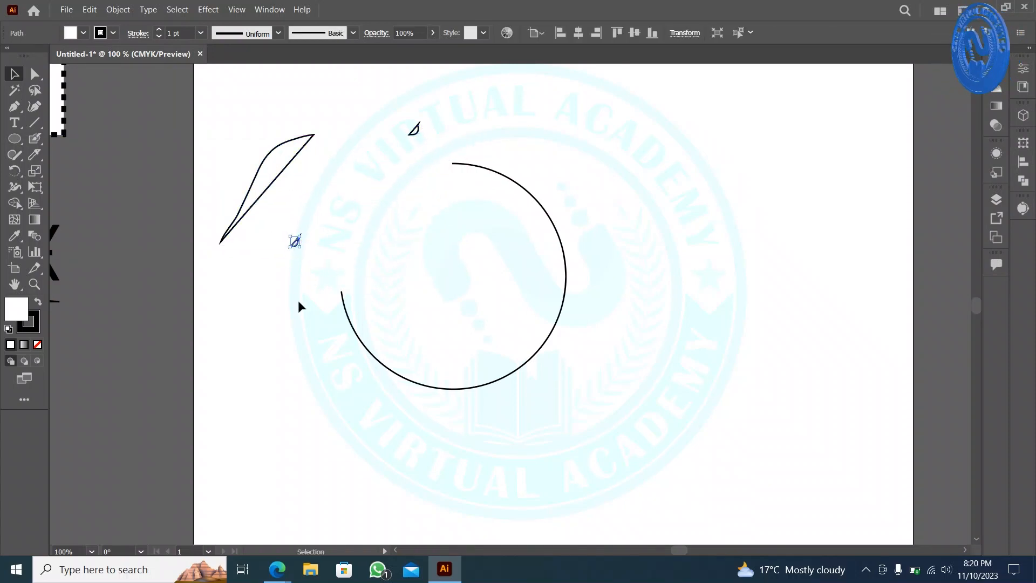
{"action": "left_click", "coordinate": [274, 334]}
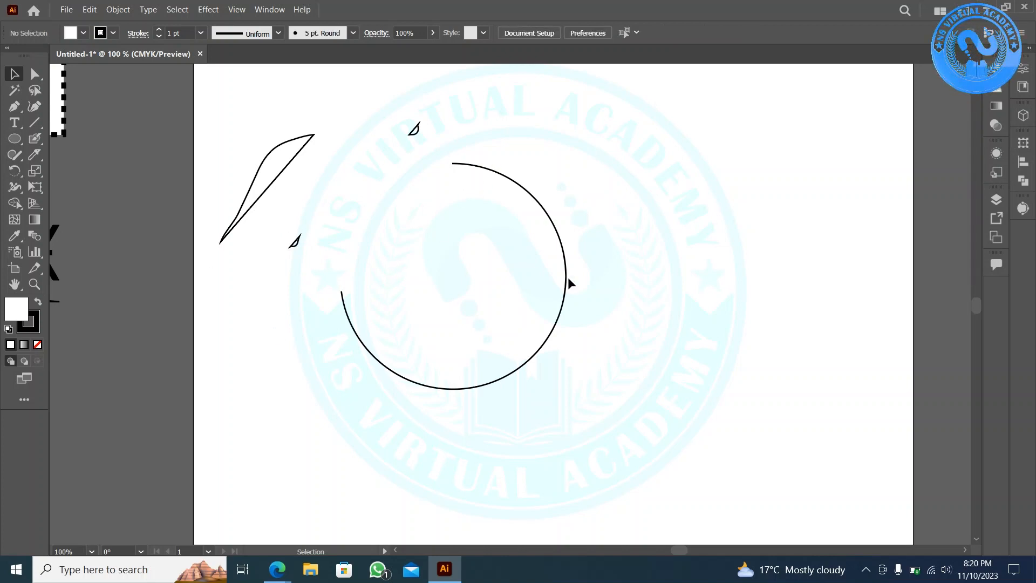
- Draw a new circle about 200 pt in diameter to the right of the open arc and activate the Knife tool
{"action": "left_click_drag", "start_coordinate": [661, 319], "coordinate": [347, 245]}
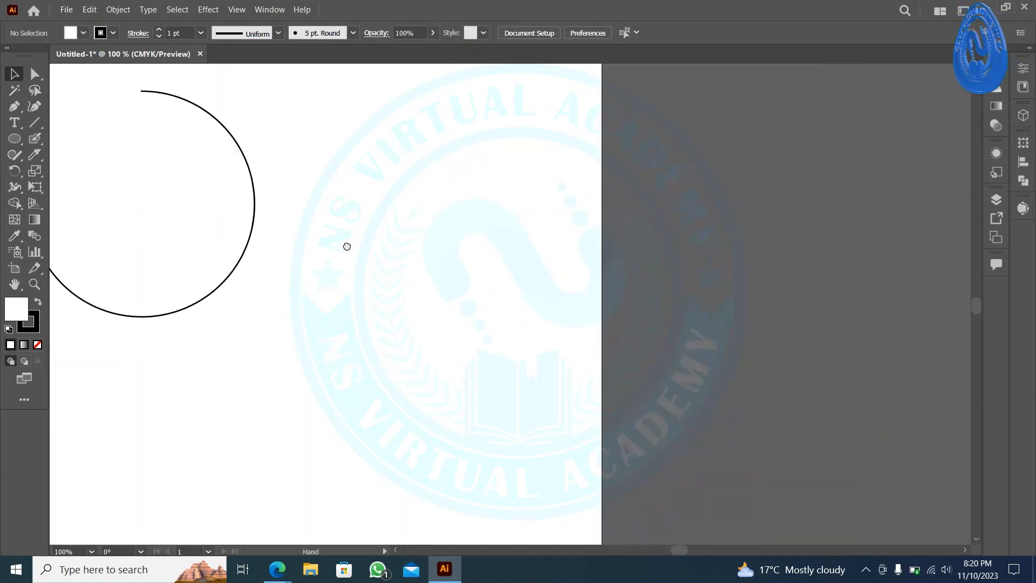
{"action": "key", "text": "l"}
{"action": "mouse_move", "coordinate": [311, 164]}
{"action": "left_mouse_down"}
{"action": "mouse_move", "coordinate": [518, 387]}
{"action": "mouse_move", "coordinate": [546, 399]}
{"action": "left_mouse_up"}
{"action": "left_click", "coordinate": [35, 155]}
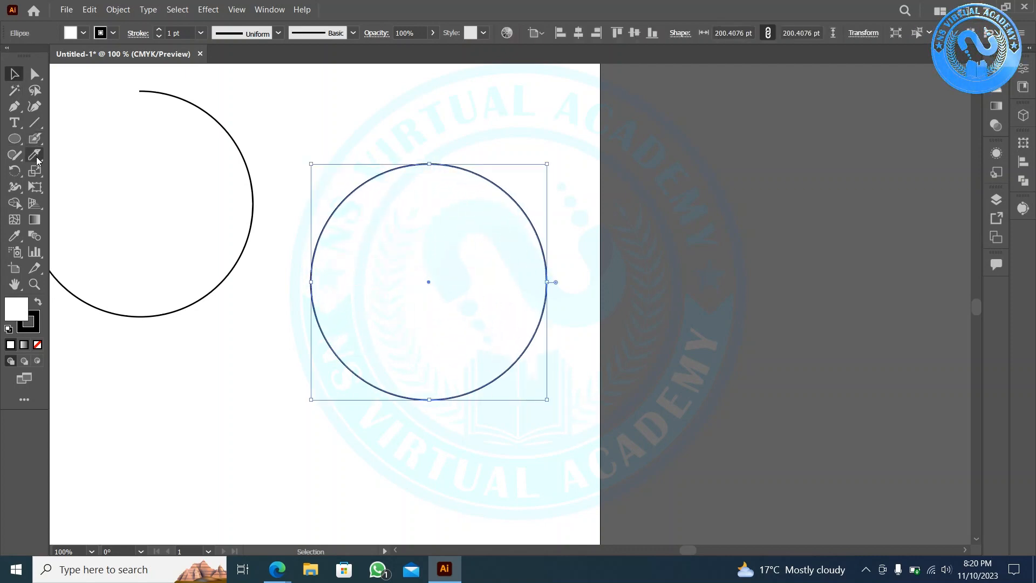
- Cut the new circle across its middle with the Knife tool and deselect the two halves
{"action": "left_click_drag", "start_coordinate": [297, 275], "coordinate": [564, 285]}
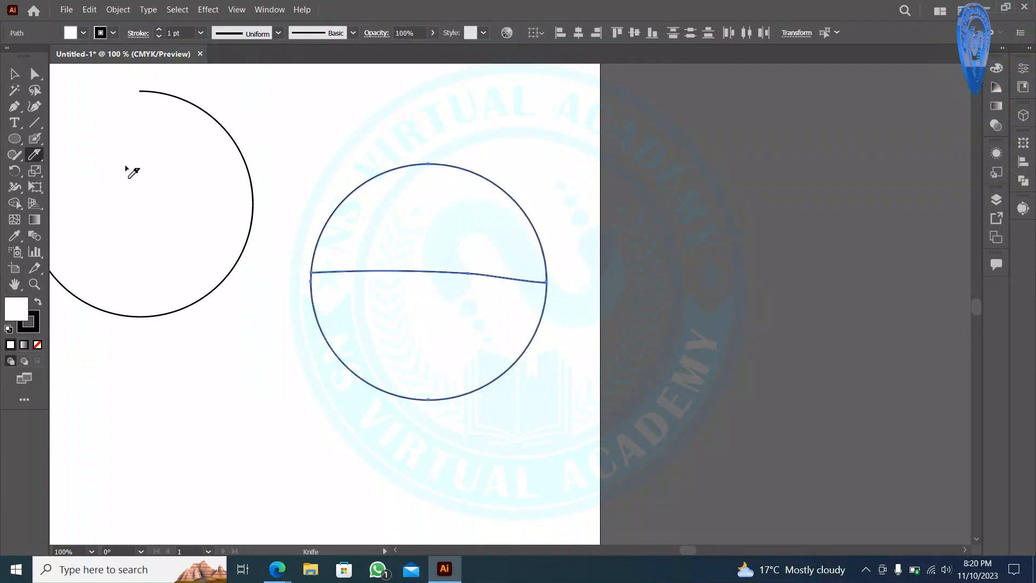
{"action": "left_click", "coordinate": [13, 74]}
{"action": "left_click", "coordinate": [247, 373]}
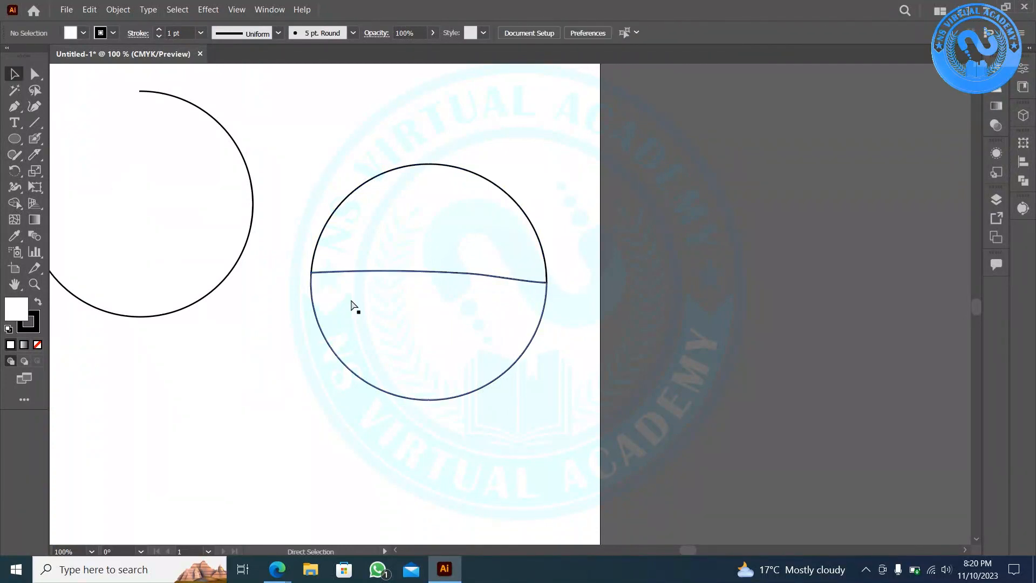
- Separate the two circle halves by moving the lower half down and the upper half up
{"action": "scroll", "coordinate": [351, 300], "scroll_direction": "up", "scroll_amount": 2}
{"action": "scroll", "coordinate": [352, 301], "scroll_direction": "up", "scroll_amount": 1}
{"action": "left_click_drag", "start_coordinate": [408, 354], "coordinate": [430, 421]}
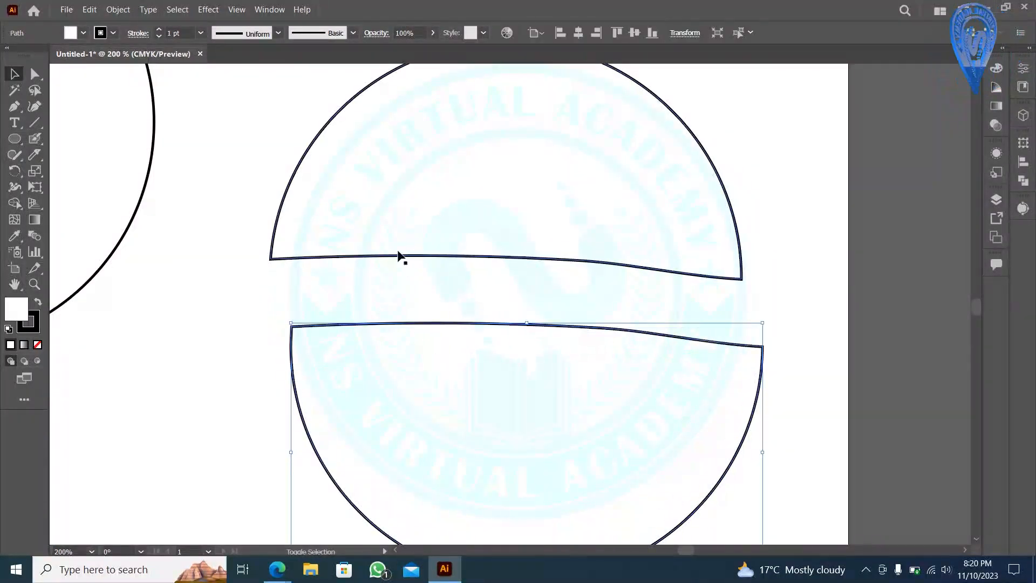
{"action": "left_click_drag", "start_coordinate": [399, 251], "coordinate": [409, 173]}
{"action": "scroll", "coordinate": [421, 270], "scroll_direction": "down", "scroll_amount": 2}
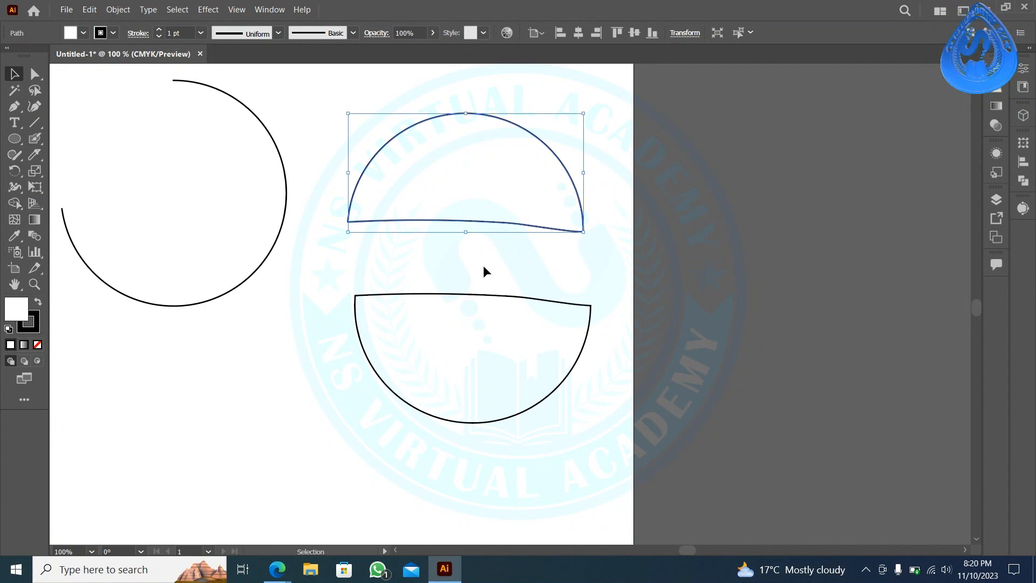
- Cut the upper half-circle at its two lower corner anchor points with the Scissors tool
{"action": "key", "text": "space"}
{"action": "left_click_drag", "start_coordinate": [419, 273], "coordinate": [761, 290]}
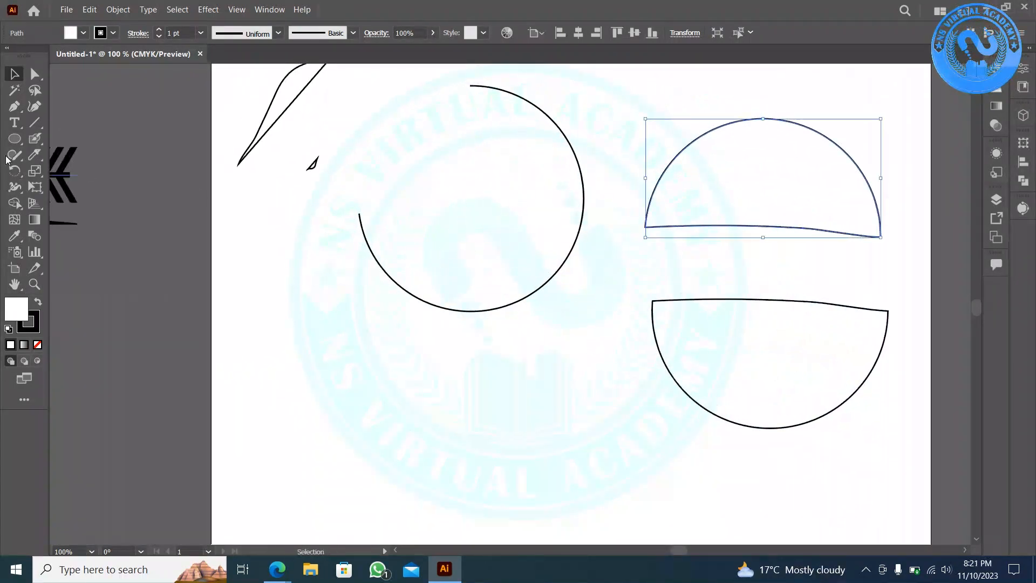
{"action": "left_click", "coordinate": [34, 155]}
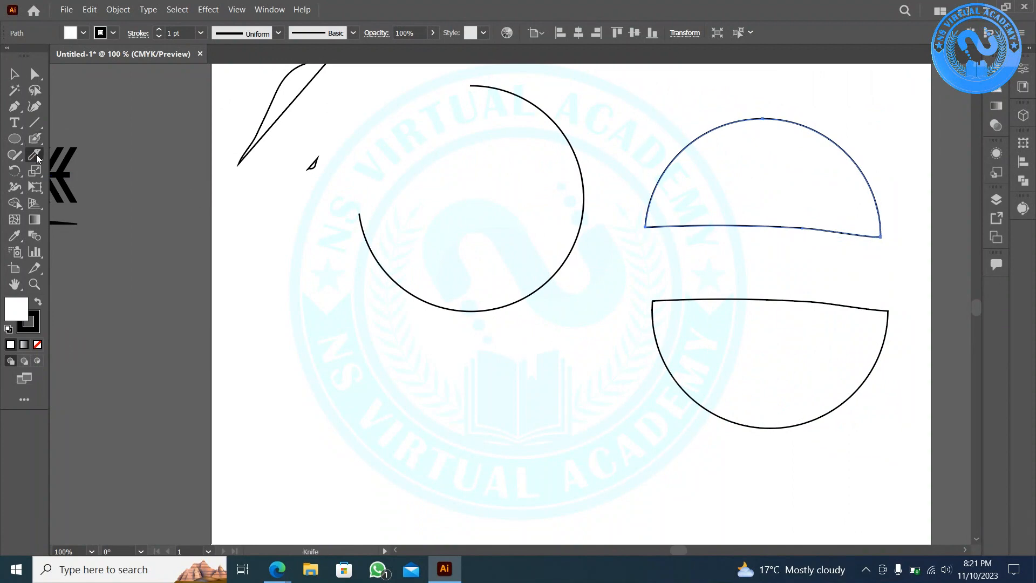
{"action": "left_click", "coordinate": [67, 171]}
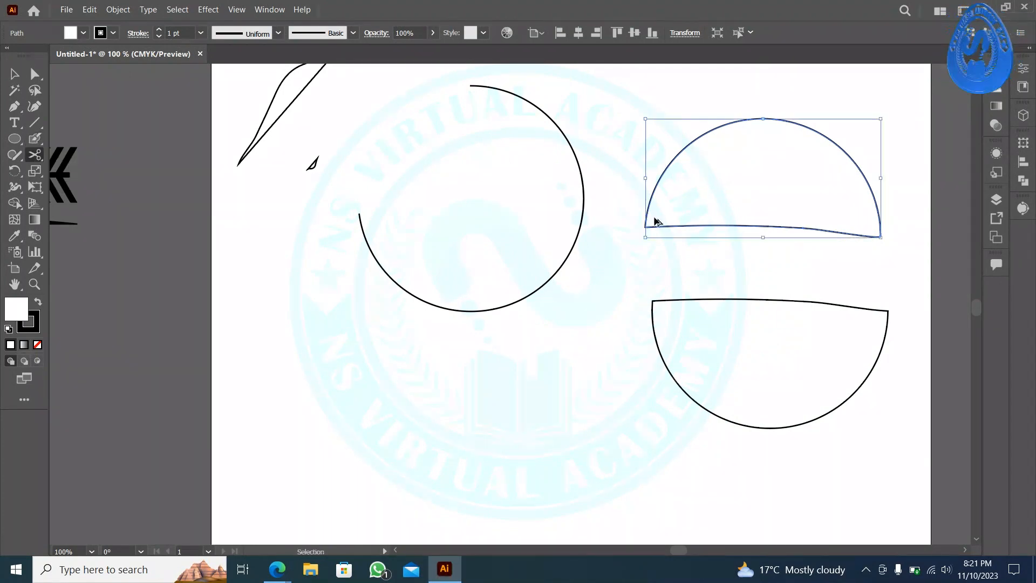
{"action": "left_click_drag", "start_coordinate": [764, 231], "coordinate": [645, 227]}
{"action": "scroll", "coordinate": [537, 224], "scroll_direction": "up", "scroll_amount": 3}
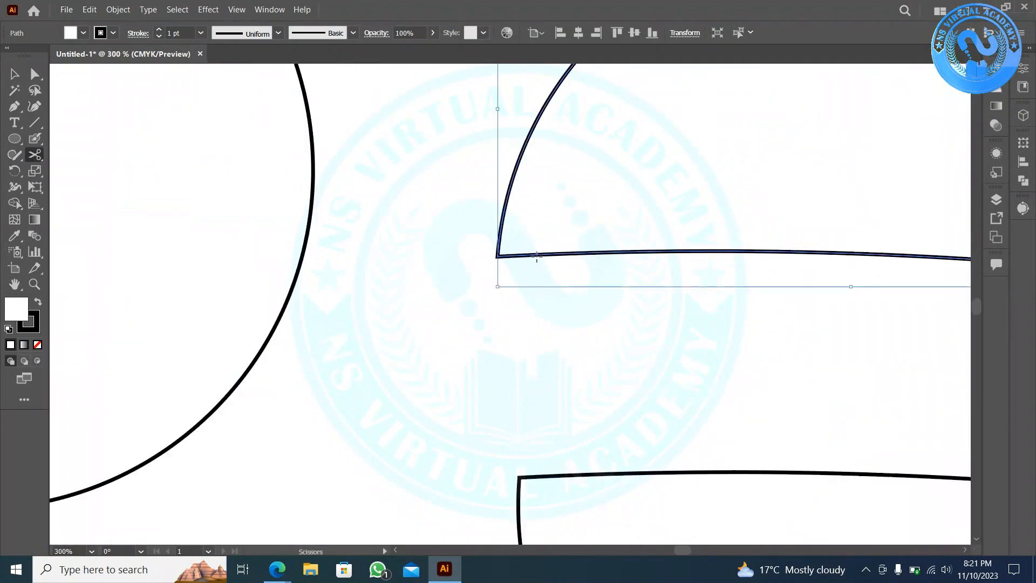
{"action": "left_click", "coordinate": [497, 255]}
{"action": "scroll", "coordinate": [496, 256], "scroll_direction": "down", "scroll_amount": 3}
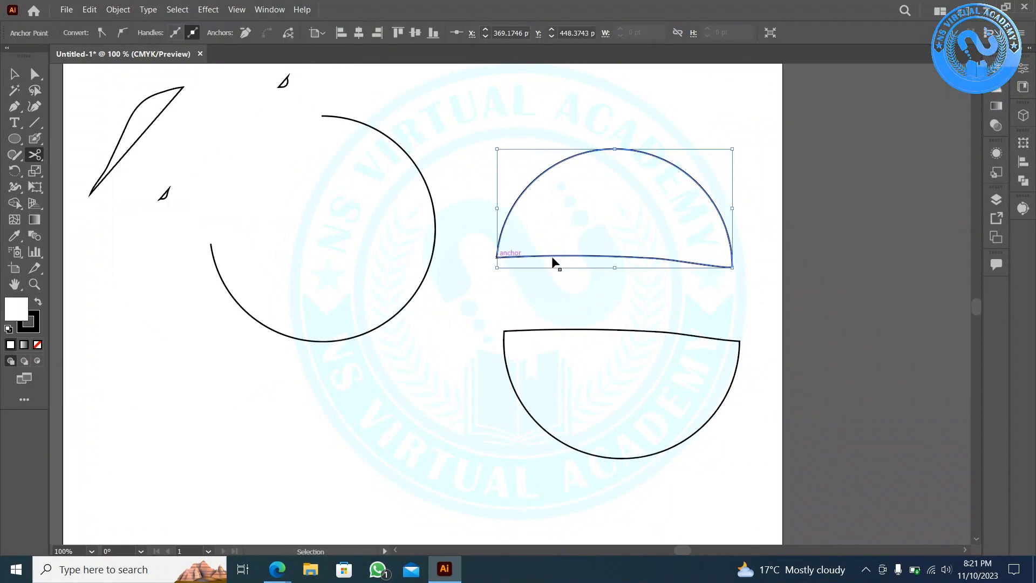
{"action": "scroll", "coordinate": [706, 286], "scroll_direction": "up", "scroll_amount": 1}
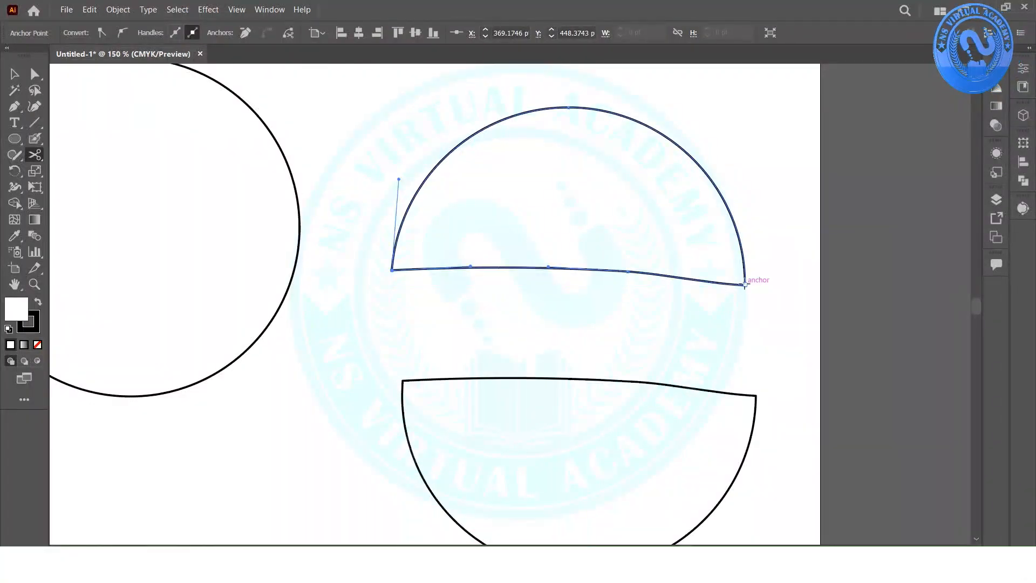
{"action": "left_click", "coordinate": [745, 284]}
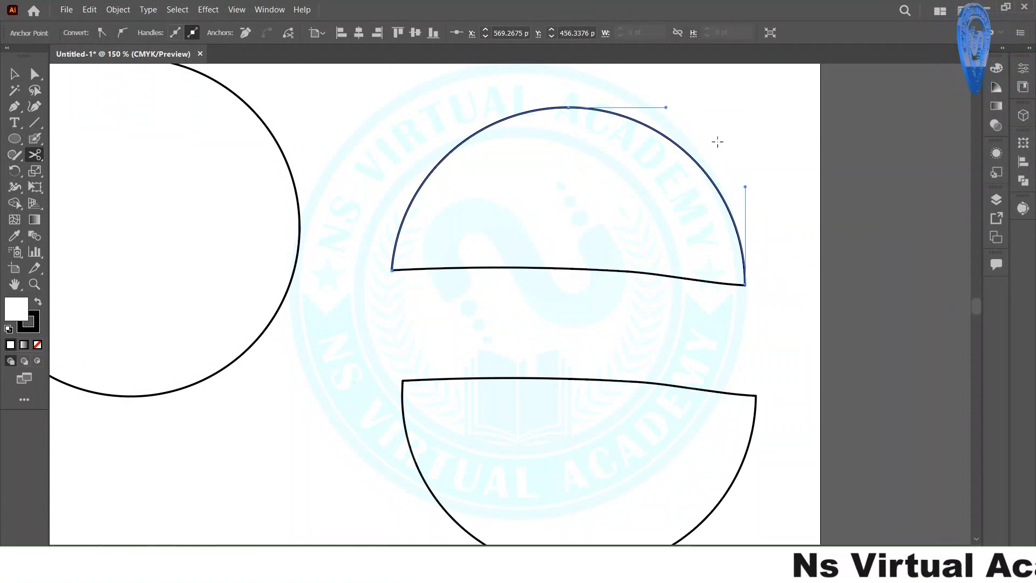
- Move the separated base line of the upper half-circle down away from its arc, then select and deselect the arc
{"action": "left_click", "coordinate": [15, 74]}
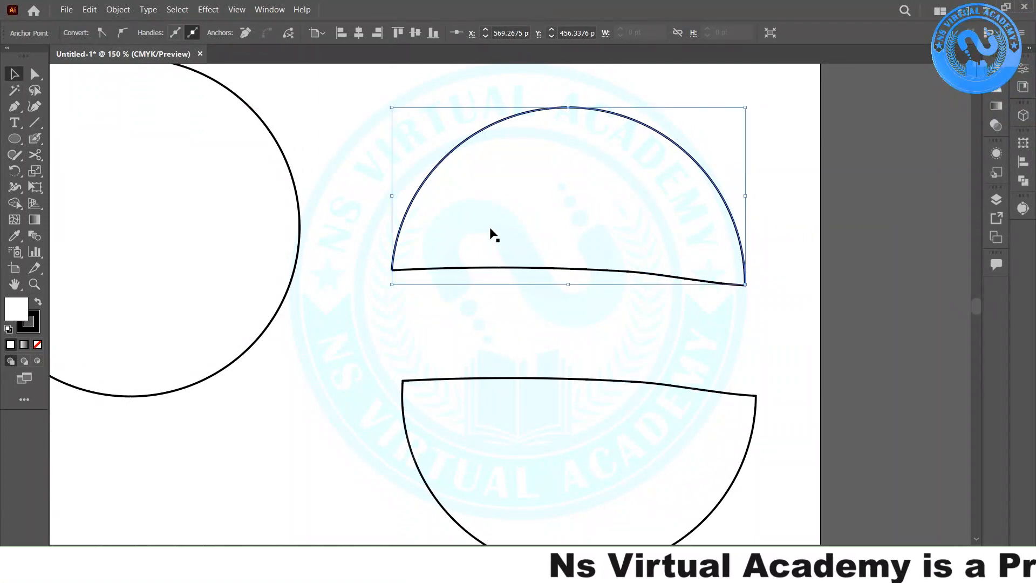
{"action": "left_click", "coordinate": [513, 312]}
{"action": "left_click", "coordinate": [539, 269]}
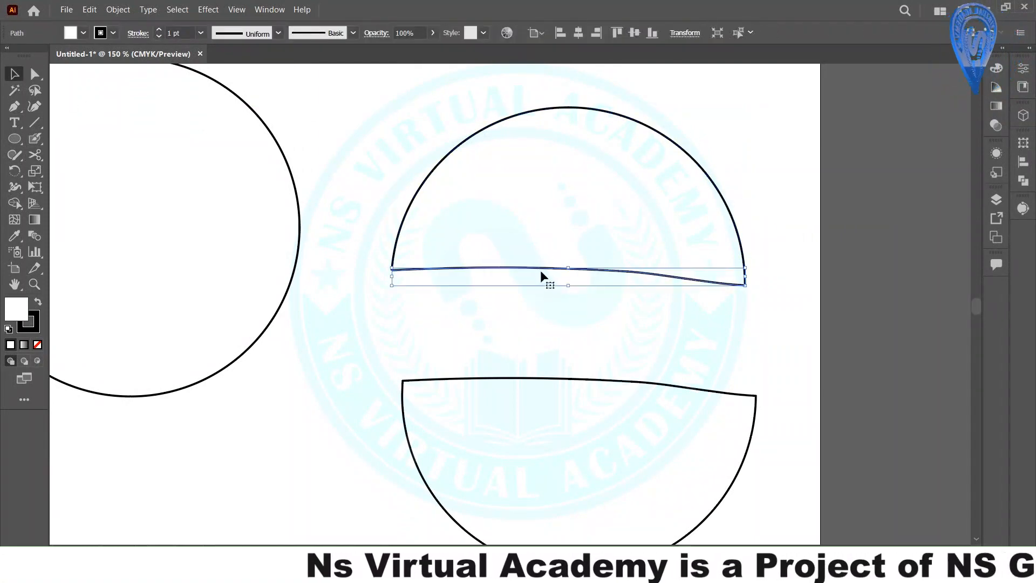
{"action": "left_click_drag", "start_coordinate": [540, 269], "coordinate": [539, 308]}
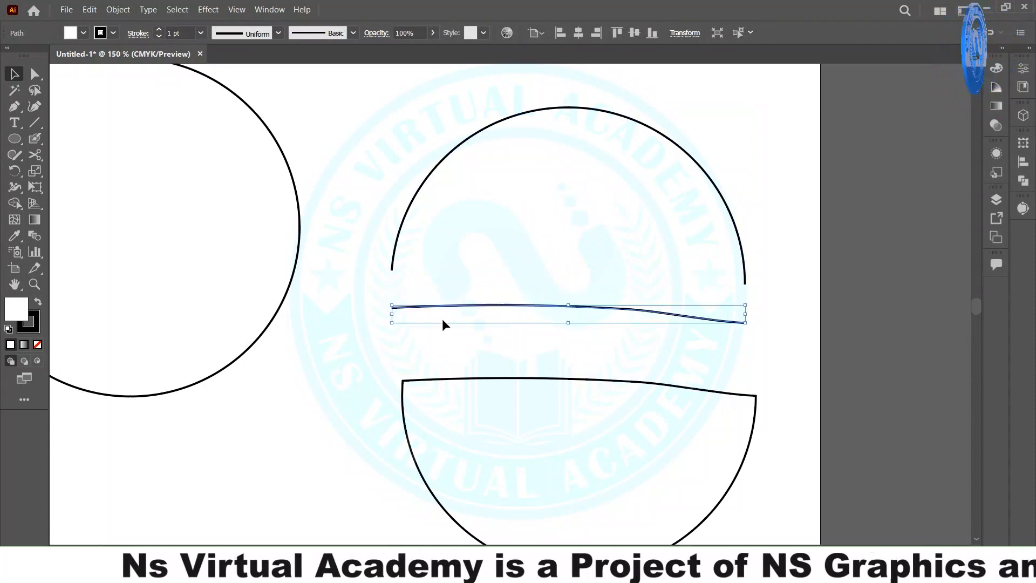
{"action": "left_click", "coordinate": [352, 342]}
{"action": "left_click", "coordinate": [507, 232]}
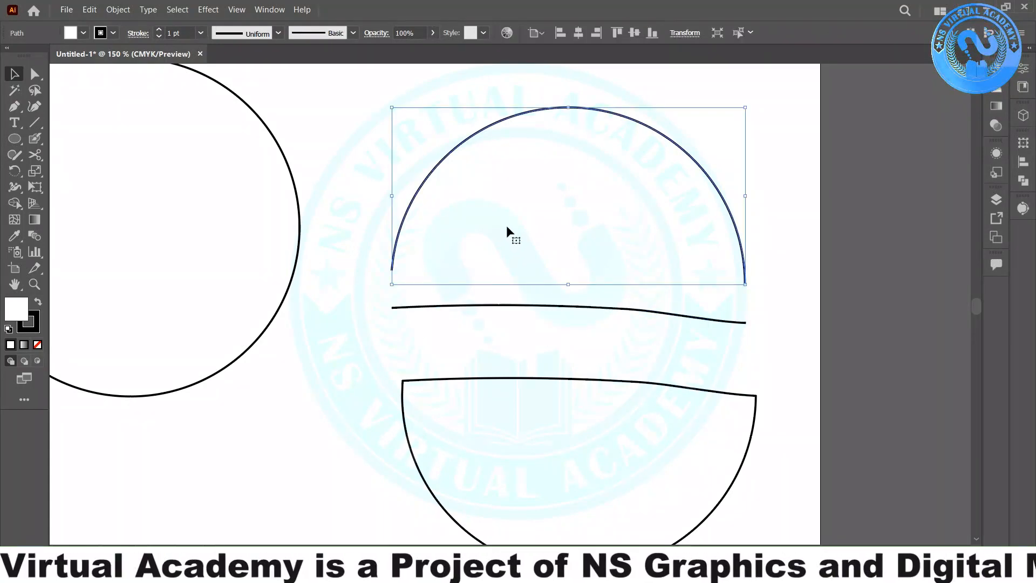
{"action": "left_click", "coordinate": [331, 328]}
{"action": "scroll", "coordinate": [331, 328], "scroll_direction": "down", "scroll_amount": 2}
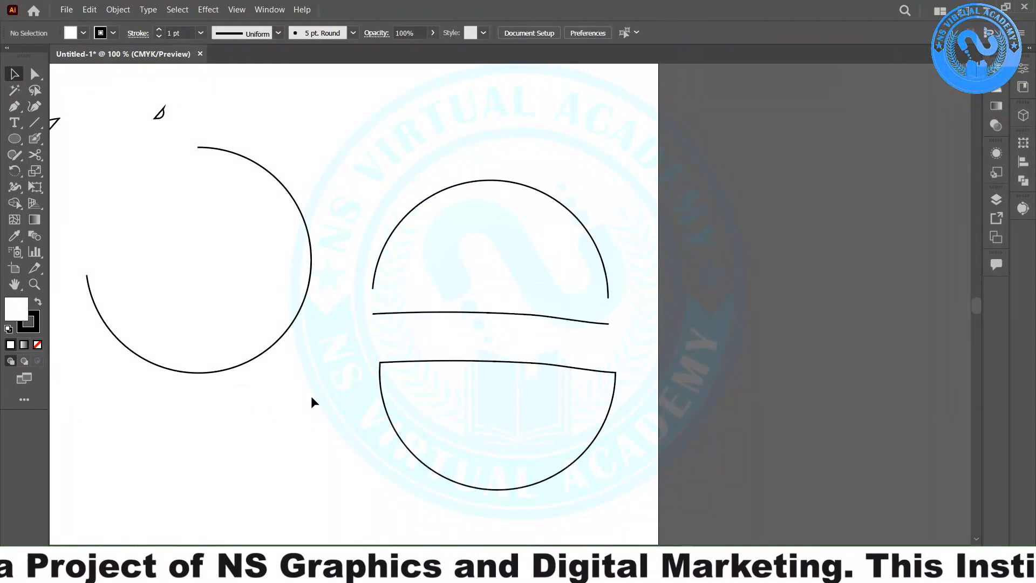
- Move all the cut pieces off the artboard to its lower left, beneath the arrows, and deselect them
{"action": "left_click_drag", "start_coordinate": [427, 333], "coordinate": [648, 389]}
{"action": "scroll", "coordinate": [648, 389], "scroll_direction": "down", "scroll_amount": 3}
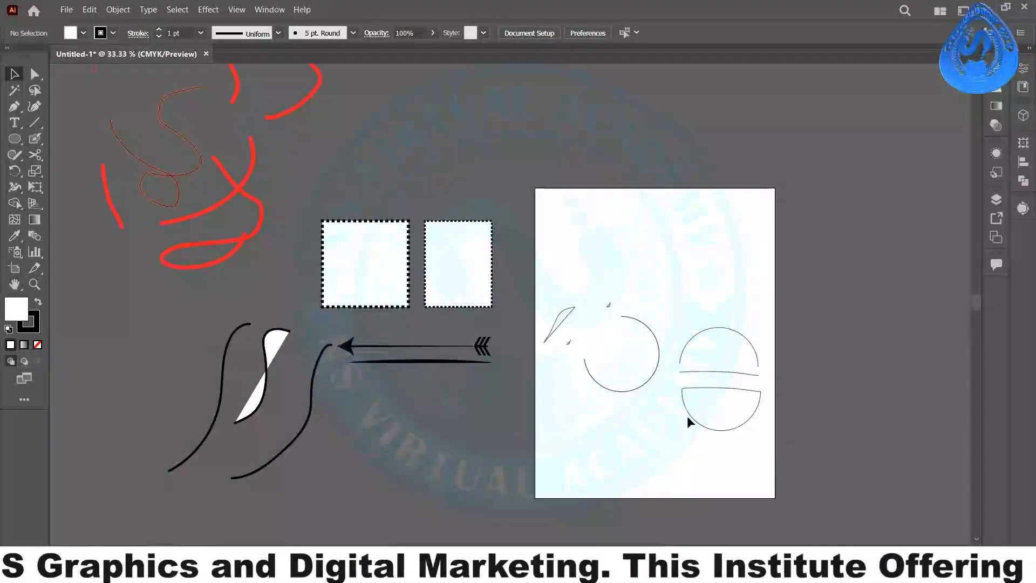
{"action": "left_click_drag", "start_coordinate": [769, 447], "coordinate": [543, 264]}
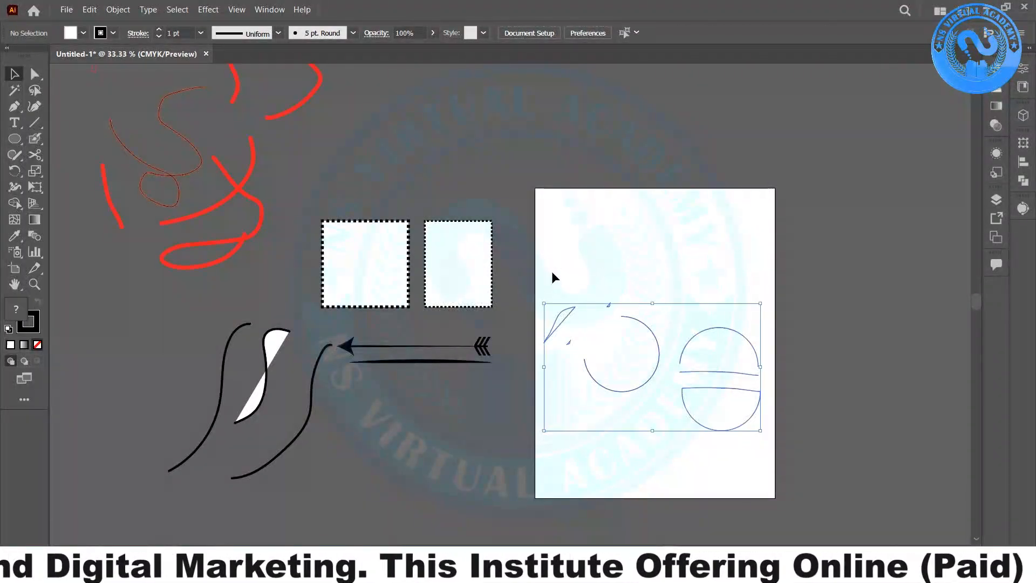
{"action": "left_click_drag", "start_coordinate": [649, 326], "coordinate": [402, 445]}
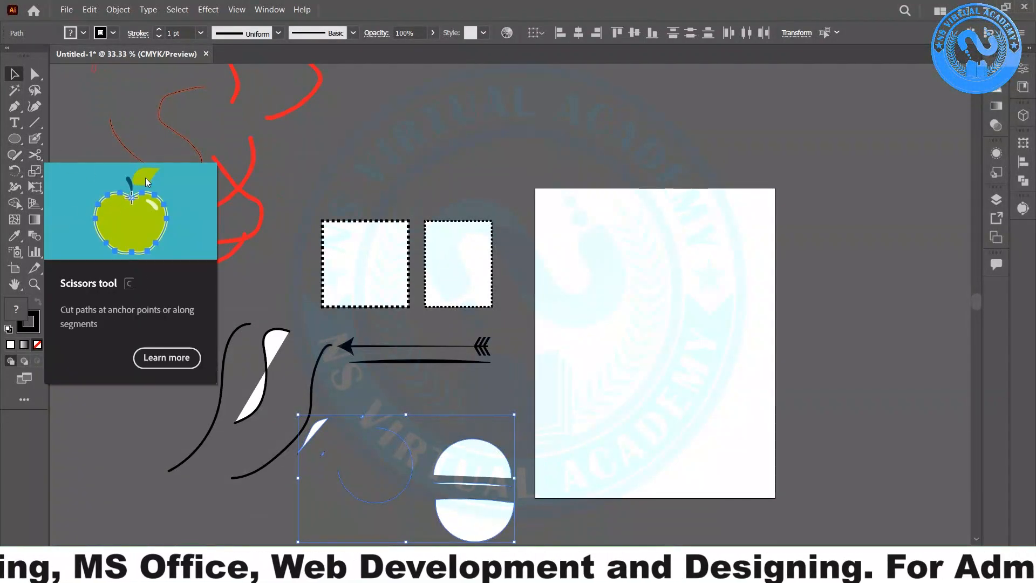
{"action": "key", "text": "p"}
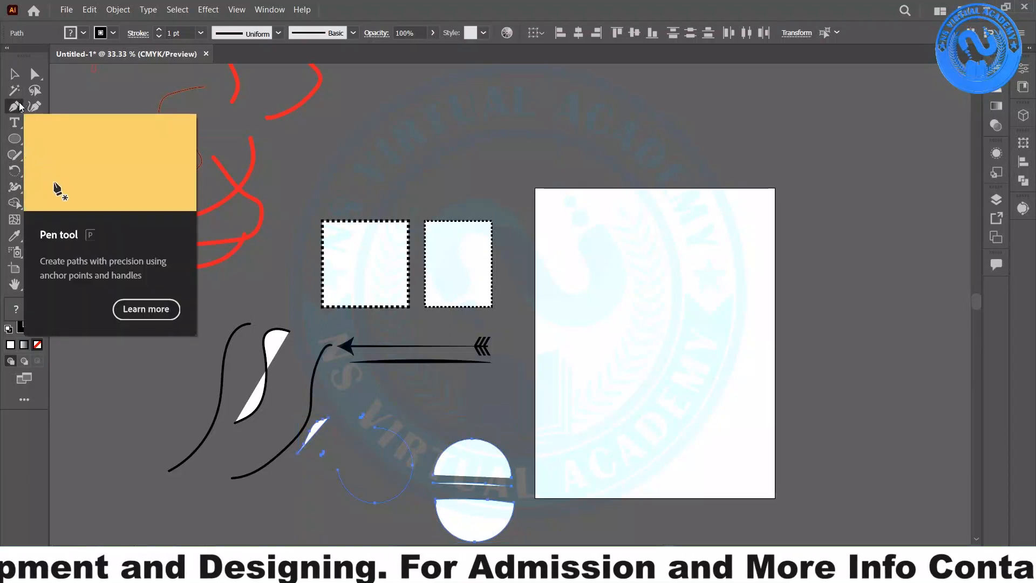
{"action": "left_click", "coordinate": [17, 107]}
{"action": "key", "text": "v"}
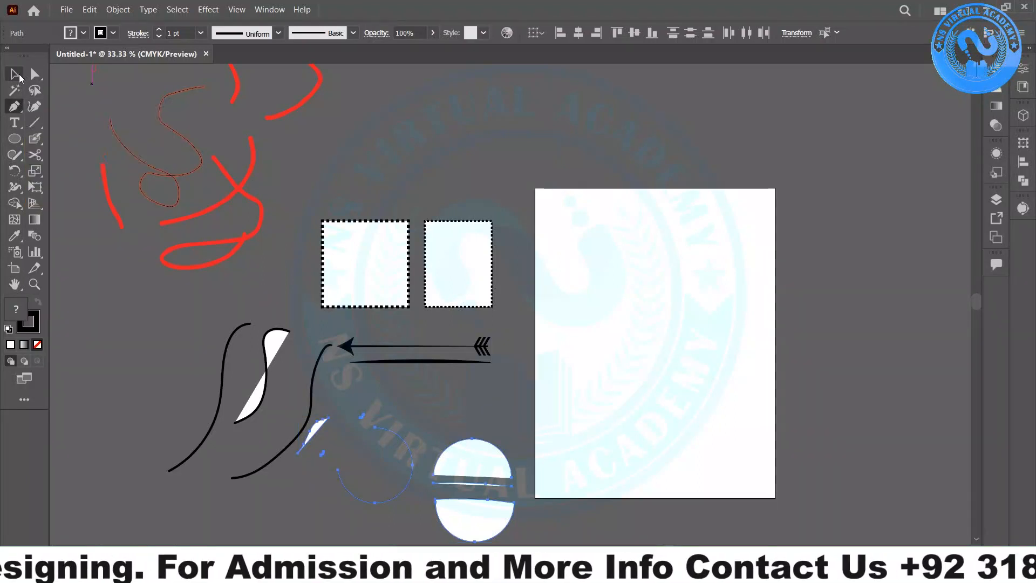
{"action": "left_click", "coordinate": [58, 210]}
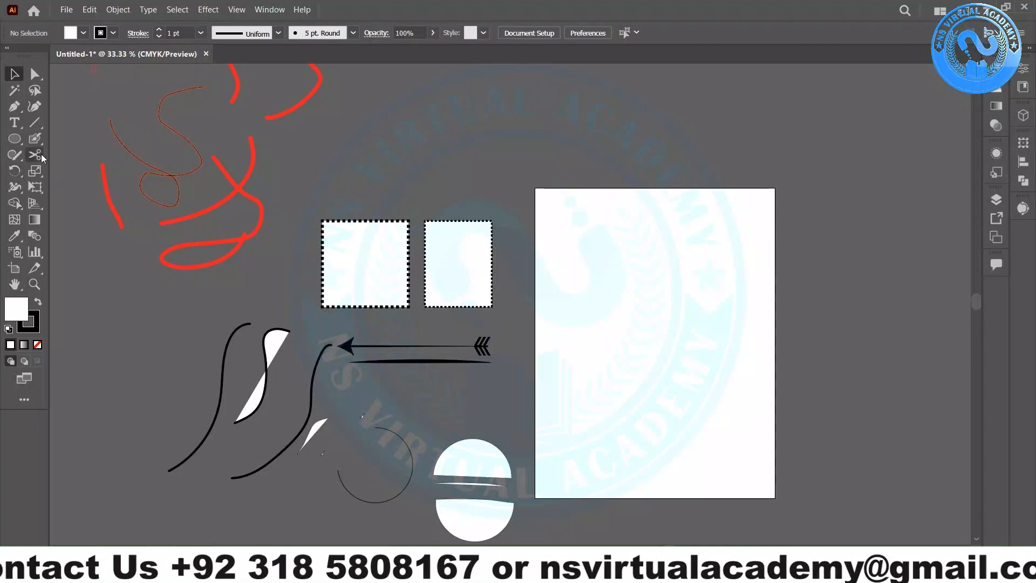
- Draw a long looping freehand curve across the upper part of the artboard with the Pencil tool
{"action": "left_click", "coordinate": [24, 156]}
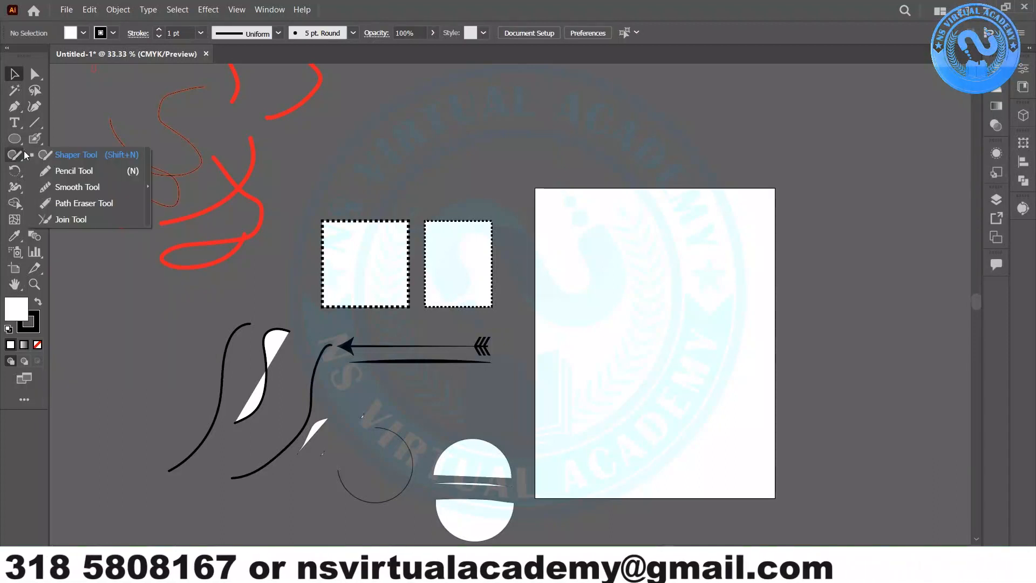
{"action": "left_click", "coordinate": [68, 170]}
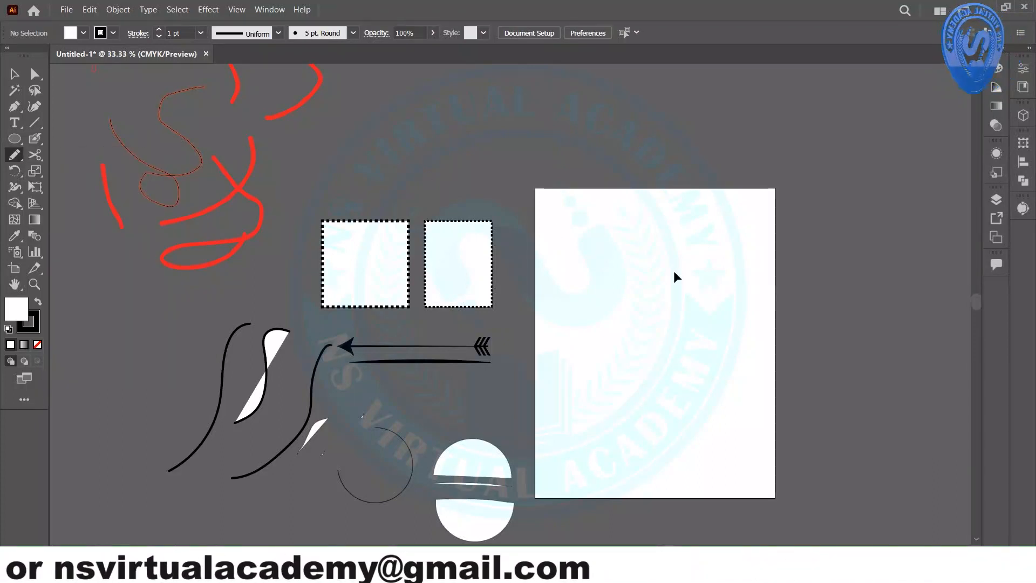
{"action": "scroll", "coordinate": [678, 276], "scroll_direction": "up", "scroll_amount": 1}
{"action": "mouse_move", "coordinate": [682, 187]}
{"action": "left_mouse_down"}
{"action": "mouse_move", "coordinate": [685, 342]}
{"action": "mouse_move", "coordinate": [641, 411]}
{"action": "mouse_move", "coordinate": [556, 332]}
{"action": "mouse_move", "coordinate": [658, 250]}
{"action": "mouse_move", "coordinate": [661, 218]}
{"action": "mouse_move", "coordinate": [707, 300]}
{"action": "mouse_move", "coordinate": [806, 416]}
{"action": "mouse_move", "coordinate": [797, 437]}
{"action": "left_mouse_up"}
{"action": "scroll", "coordinate": [789, 349], "scroll_direction": "up", "scroll_amount": 2}
{"action": "scroll", "coordinate": [786, 344], "scroll_direction": "up", "scroll_amount": 1}
{"action": "scroll", "coordinate": [592, 294], "scroll_direction": "down", "scroll_amount": 3}
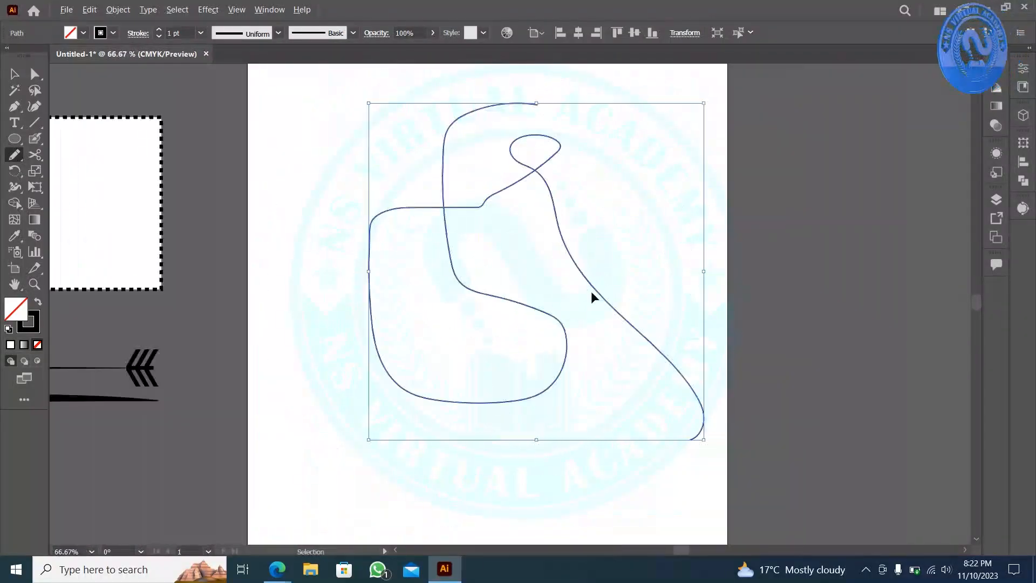
{"action": "scroll", "coordinate": [593, 291], "scroll_direction": "down", "scroll_amount": 1}
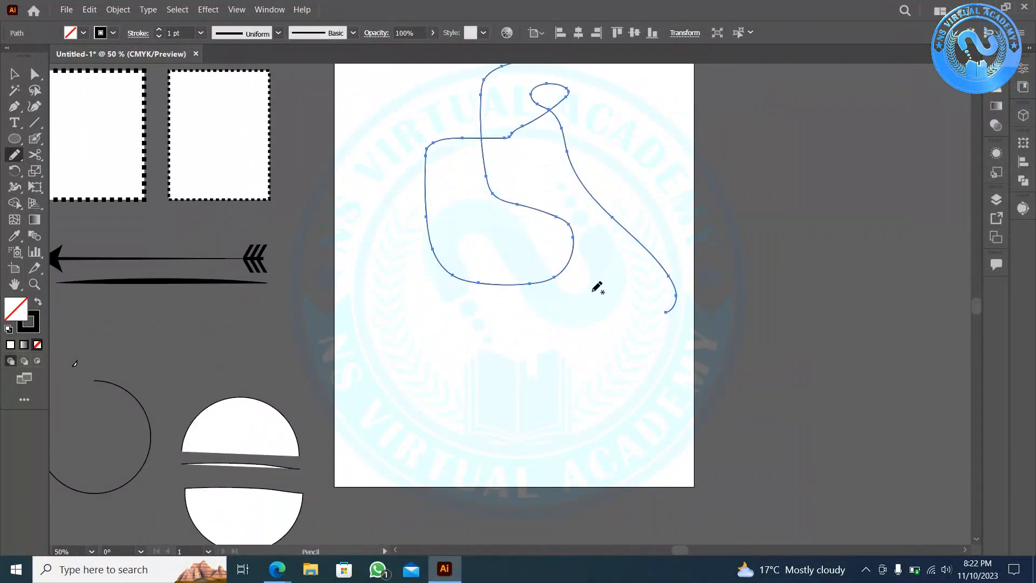
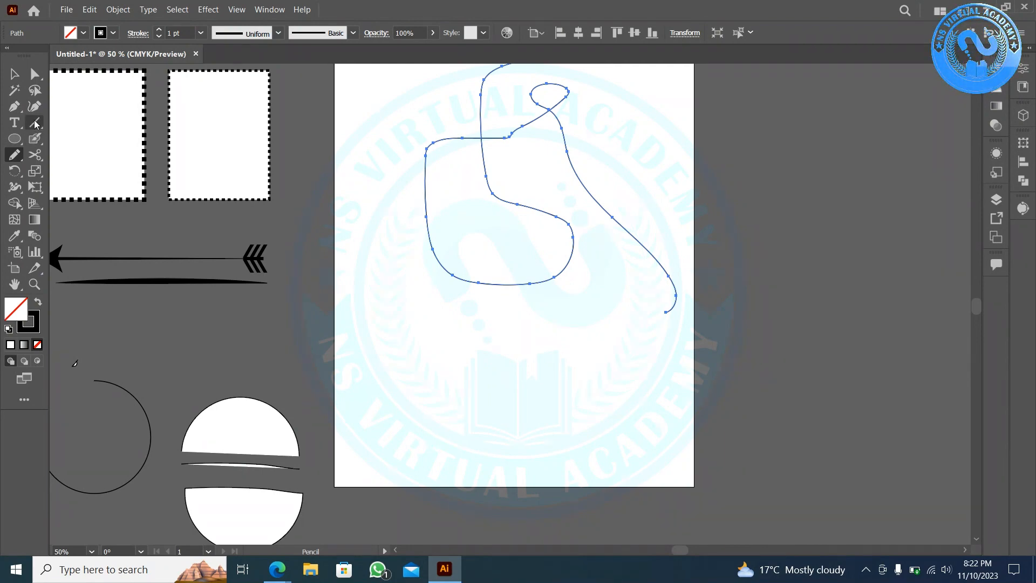
- Draw an open V-shaped path with the Pen tool below the freehand curve, its first segment about 310 pt long
{"action": "left_click", "coordinate": [14, 106]}
{"action": "left_click", "coordinate": [400, 313]}
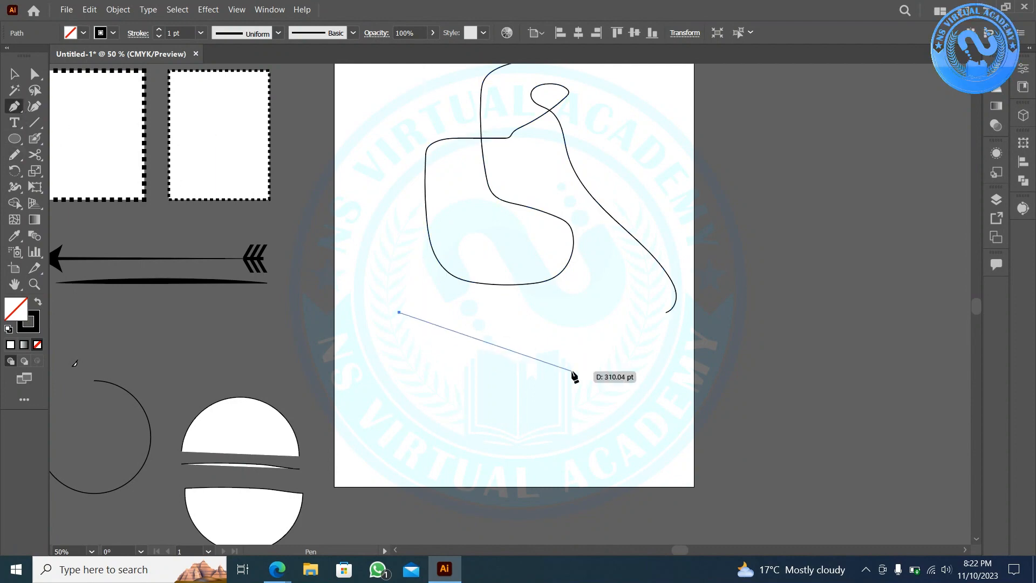
{"action": "left_click", "coordinate": [573, 371]}
{"action": "left_click", "coordinate": [409, 380]}
{"action": "left_click", "coordinate": [14, 74]}
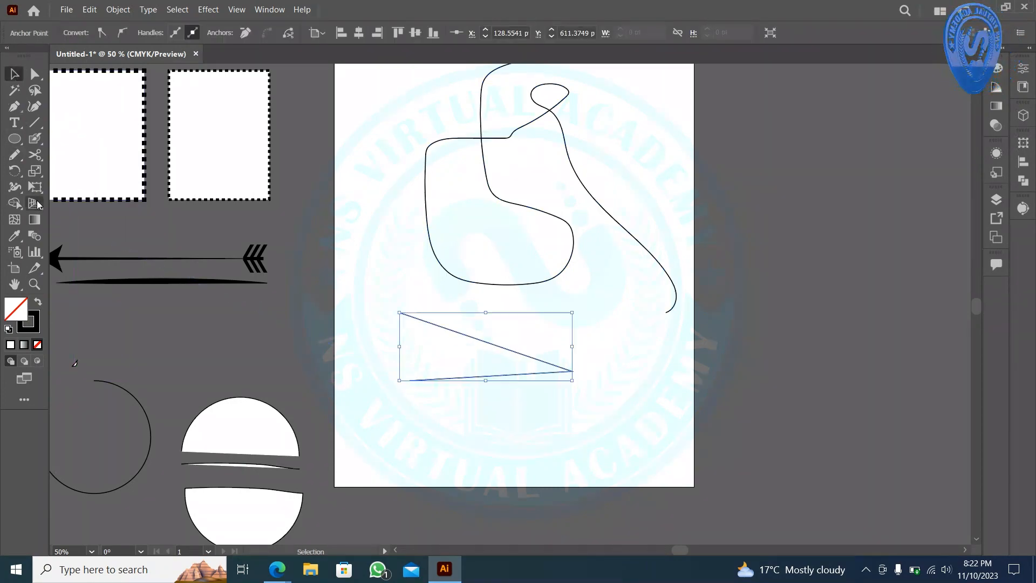
- Draw a thick vertical stroke with the Paintbrush tool and a thin diagonal line below it with the Pencil tool
{"action": "left_click", "coordinate": [35, 142]}
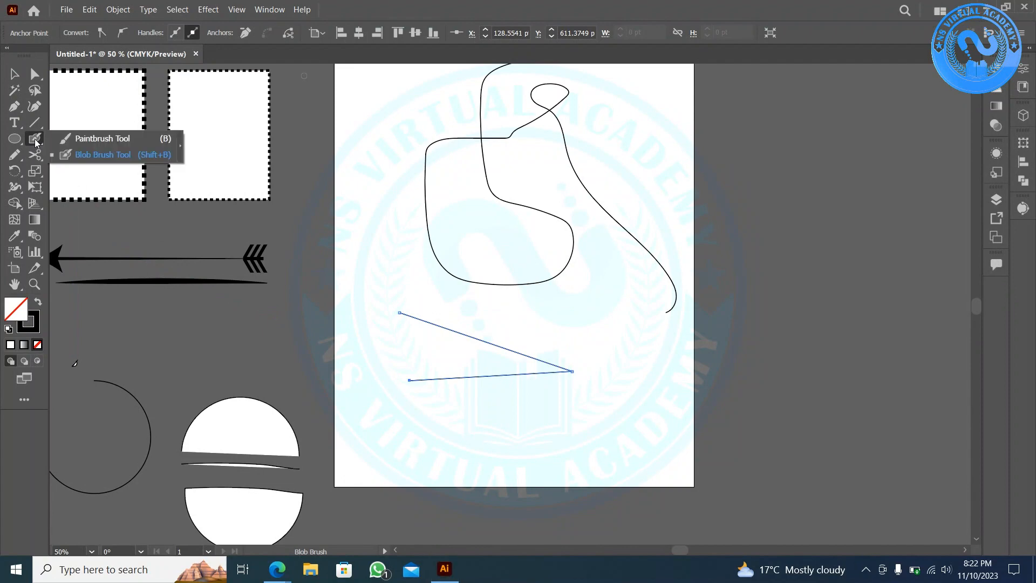
{"action": "left_click", "coordinate": [81, 139]}
{"action": "mouse_move", "coordinate": [390, 110]}
{"action": "left_mouse_down"}
{"action": "mouse_move", "coordinate": [385, 232]}
{"action": "mouse_move", "coordinate": [609, 376]}
{"action": "left_mouse_up"}
{"action": "left_click", "coordinate": [14, 155]}
- Draw a hooked freehand curve with the Pencil tool through the lower end of the diagonal line
{"action": "right_click", "coordinate": [20, 155]}
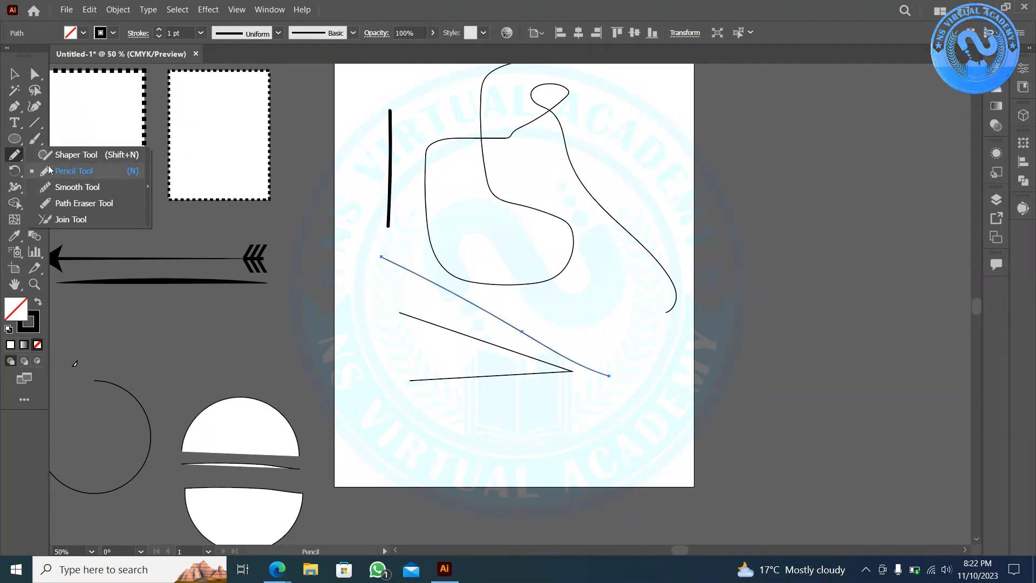
{"action": "left_click", "coordinate": [11, 157]}
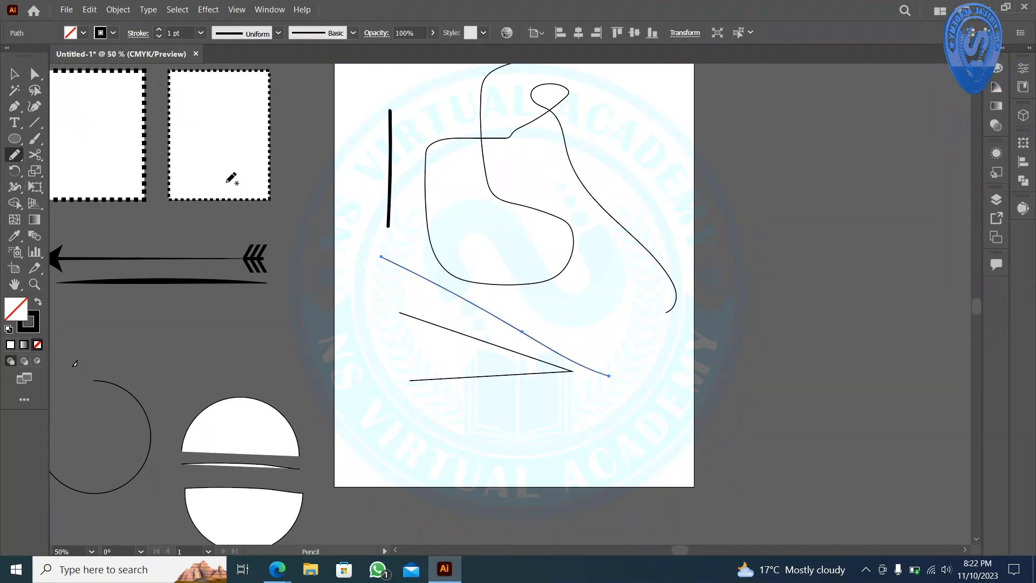
{"action": "mouse_move", "coordinate": [590, 323]}
{"action": "left_mouse_down"}
{"action": "mouse_move", "coordinate": [610, 385]}
{"action": "mouse_move", "coordinate": [519, 418]}
{"action": "left_mouse_up"}
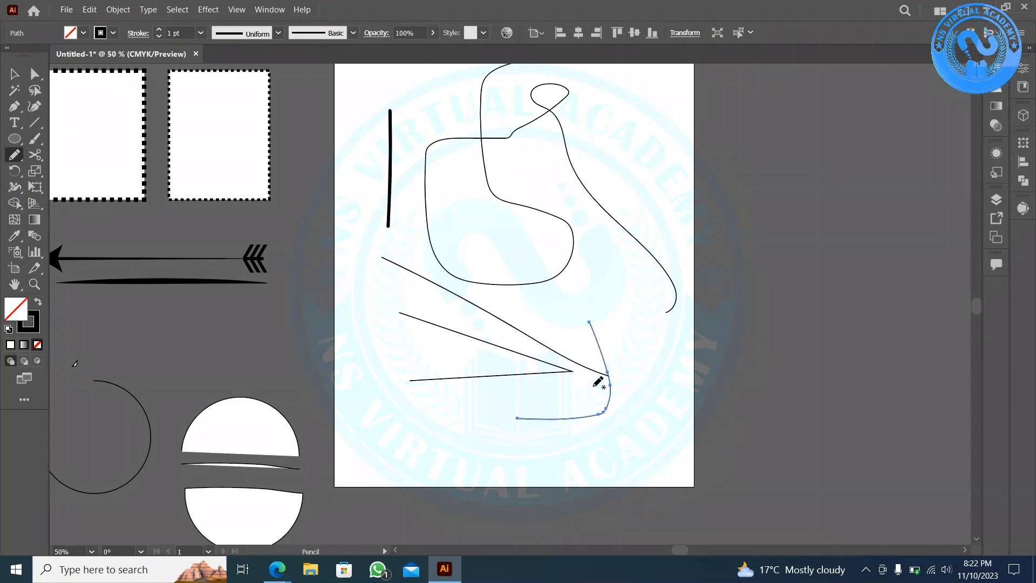
{"action": "scroll", "coordinate": [614, 380], "scroll_direction": "up", "scroll_amount": 5}
{"action": "scroll", "coordinate": [588, 332], "scroll_direction": "down", "scroll_amount": 5}
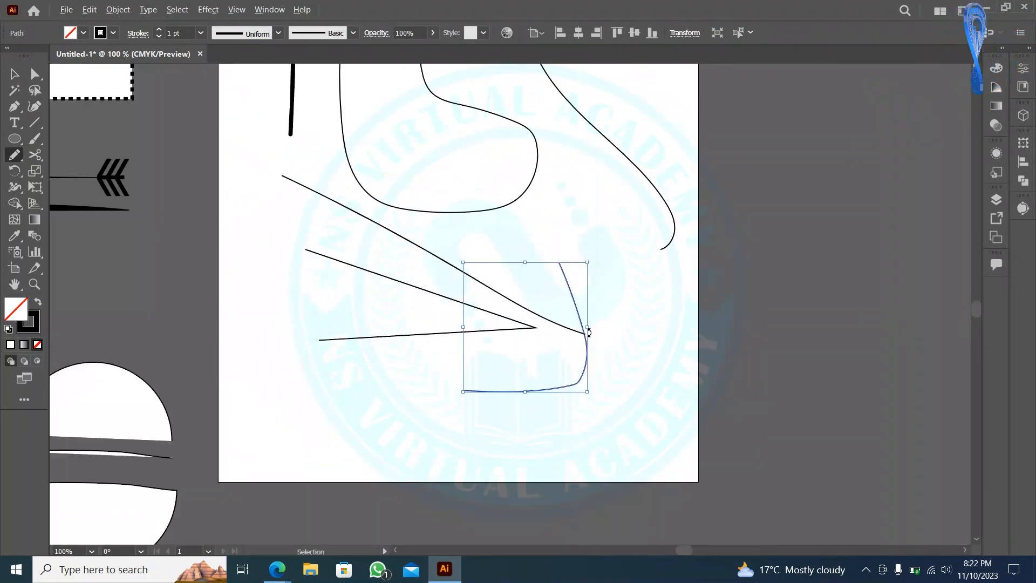
{"action": "scroll", "coordinate": [588, 331], "scroll_direction": "down", "scroll_amount": 1}
{"action": "scroll", "coordinate": [597, 326], "scroll_direction": "up", "scroll_amount": 3}
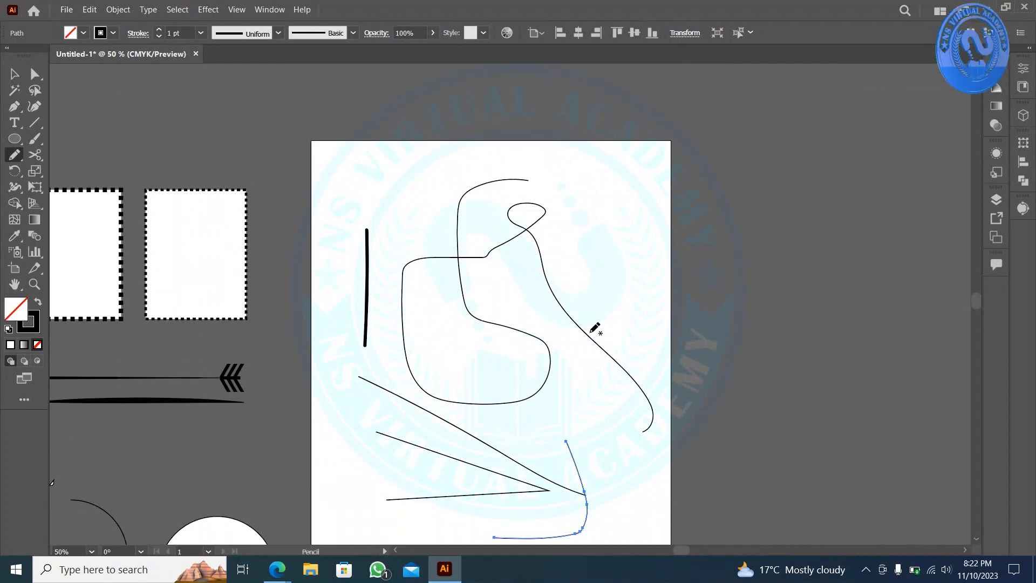
- Draw a diagonal line with the Pencil tool beside the looping curve, crossing the artboard's right edge
{"action": "scroll", "coordinate": [597, 326], "scroll_direction": "down", "scroll_amount": 1}
{"action": "mouse_move", "coordinate": [604, 157]}
{"action": "left_mouse_down"}
{"action": "mouse_move", "coordinate": [701, 301]}
{"action": "mouse_move", "coordinate": [718, 356]}
{"action": "left_mouse_up"}
- Select all the drawn paths on the artboard, scale them proportionally to under half size and move them off its right side
{"action": "left_click", "coordinate": [14, 74]}
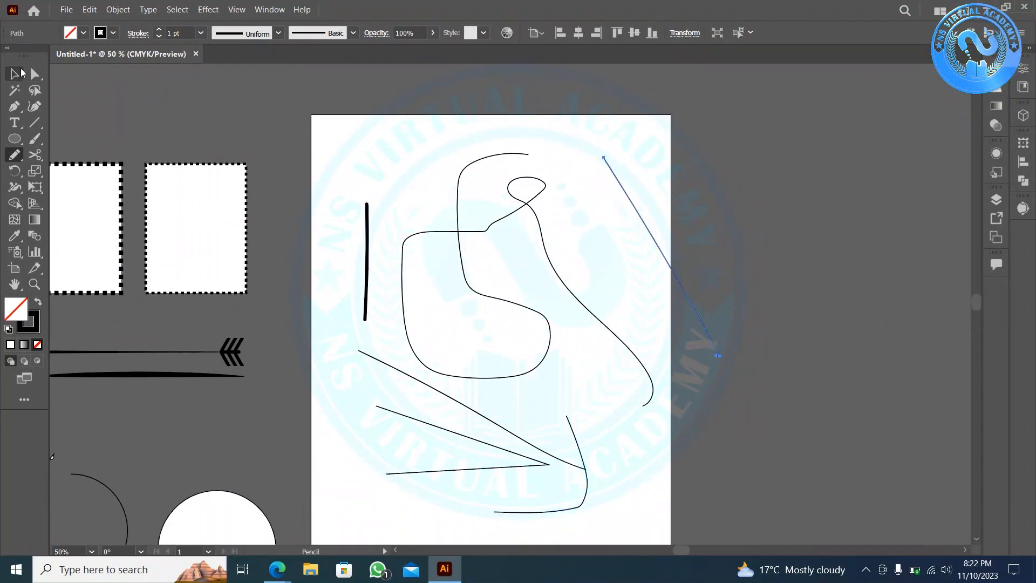
{"action": "mouse_move", "coordinate": [706, 137]}
{"action": "left_mouse_down"}
{"action": "mouse_move", "coordinate": [458, 415]}
{"action": "mouse_move", "coordinate": [336, 502]}
{"action": "left_mouse_up"}
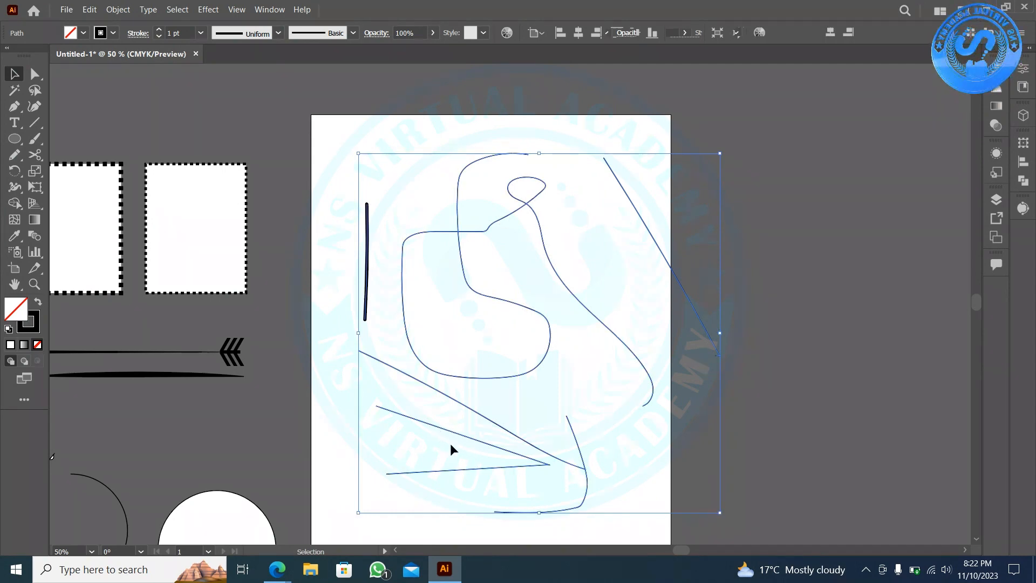
{"action": "left_click_drag", "start_coordinate": [539, 511], "coordinate": [537, 313]}
{"action": "left_click_drag", "start_coordinate": [464, 216], "coordinate": [839, 241]}
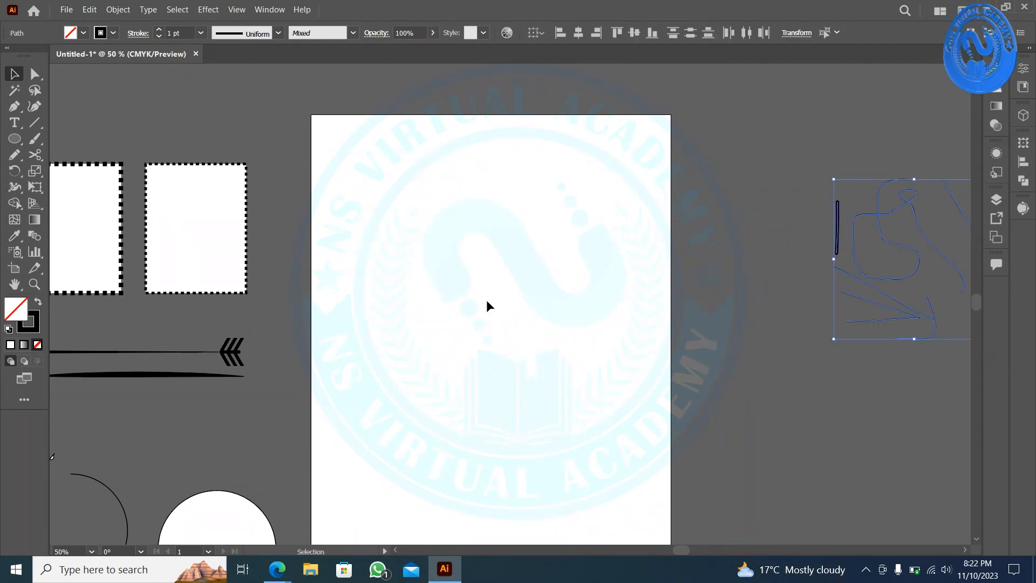
{"action": "left_click", "coordinate": [407, 308]}
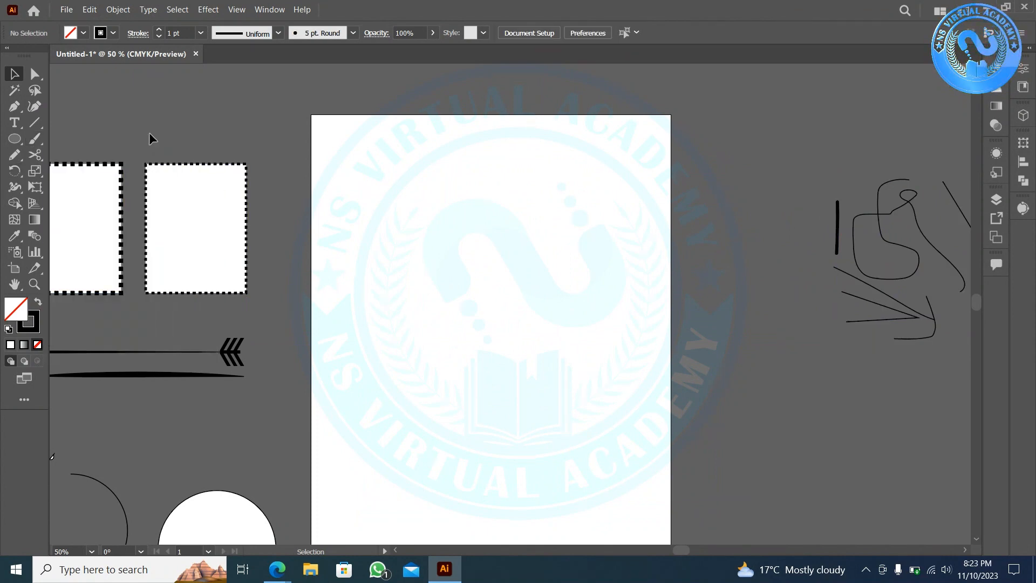
- Draw a large inward-spiralling freehand curve on the empty artboard with the Pencil tool
{"action": "left_click", "coordinate": [21, 155]}
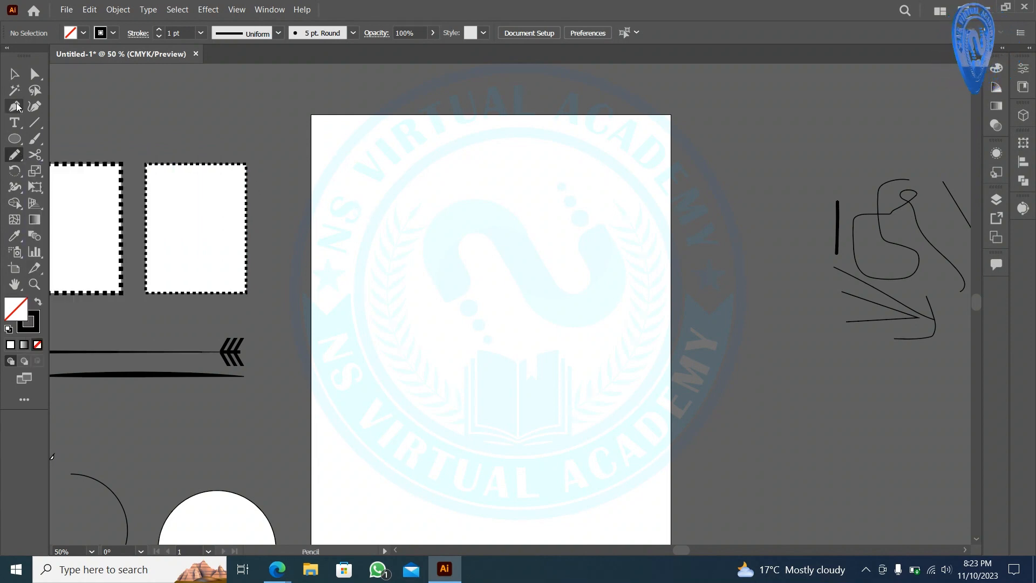
{"action": "mouse_move", "coordinate": [341, 195]}
{"action": "left_mouse_down"}
{"action": "mouse_move", "coordinate": [487, 204]}
{"action": "mouse_move", "coordinate": [579, 263]}
{"action": "mouse_move", "coordinate": [602, 322]}
{"action": "mouse_move", "coordinate": [599, 351]}
{"action": "mouse_move", "coordinate": [577, 393]}
{"action": "mouse_move", "coordinate": [521, 412]}
{"action": "mouse_move", "coordinate": [419, 378]}
{"action": "mouse_move", "coordinate": [393, 311]}
{"action": "mouse_move", "coordinate": [421, 268]}
{"action": "mouse_move", "coordinate": [510, 336]}
{"action": "mouse_move", "coordinate": [498, 357]}
{"action": "mouse_move", "coordinate": [444, 313]}
{"action": "left_mouse_up"}
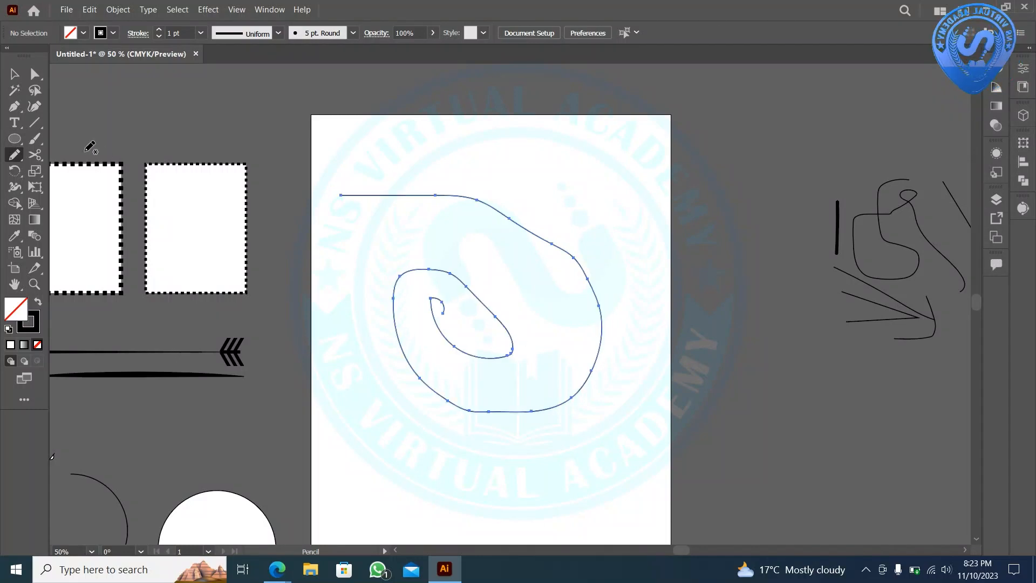
- Select the spiral path and erase a short piece of its upper-left bend with the Path Eraser tool
{"action": "left_click", "coordinate": [14, 74]}
{"action": "left_click", "coordinate": [507, 379]}
{"action": "scroll", "coordinate": [506, 383], "scroll_direction": "up", "scroll_amount": 2, "text": "alt"}
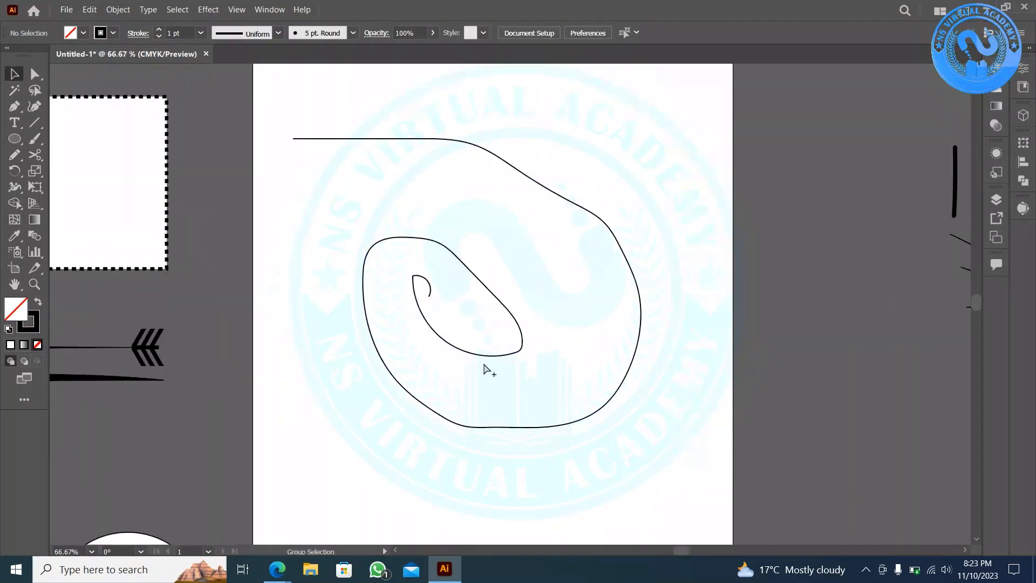
{"action": "left_click", "coordinate": [400, 307]}
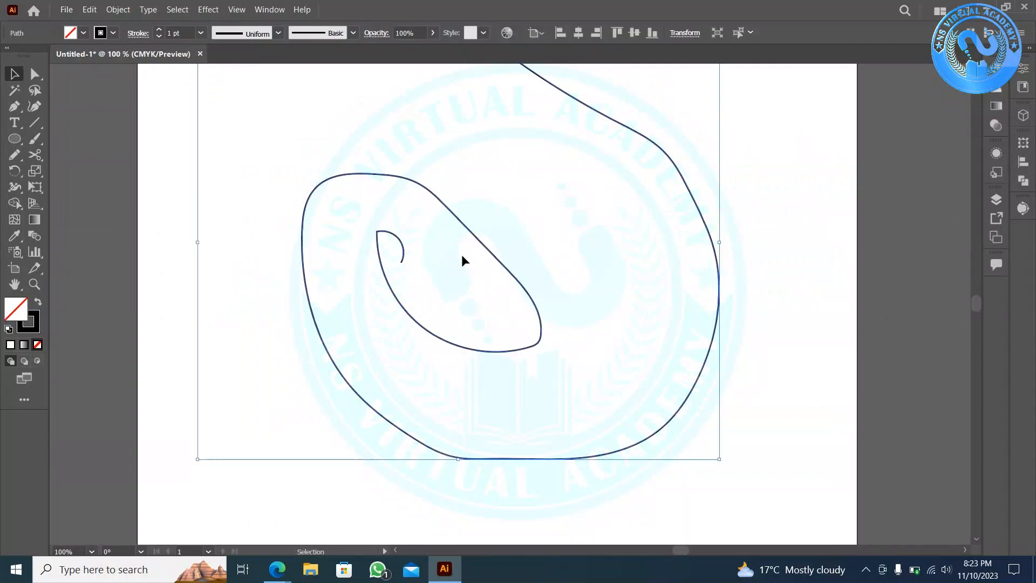
{"action": "left_click", "coordinate": [14, 155]}
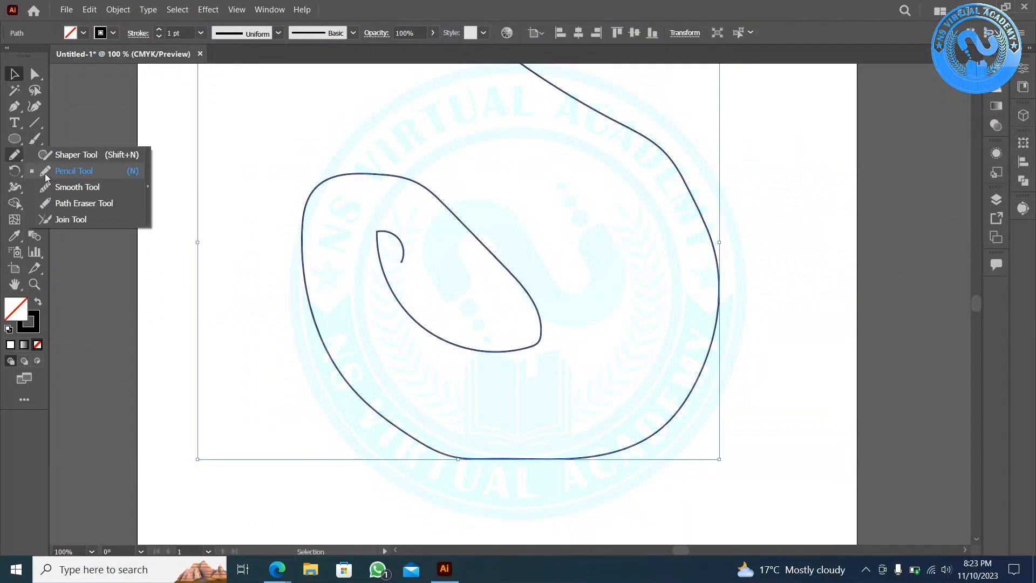
{"action": "left_click", "coordinate": [60, 203]}
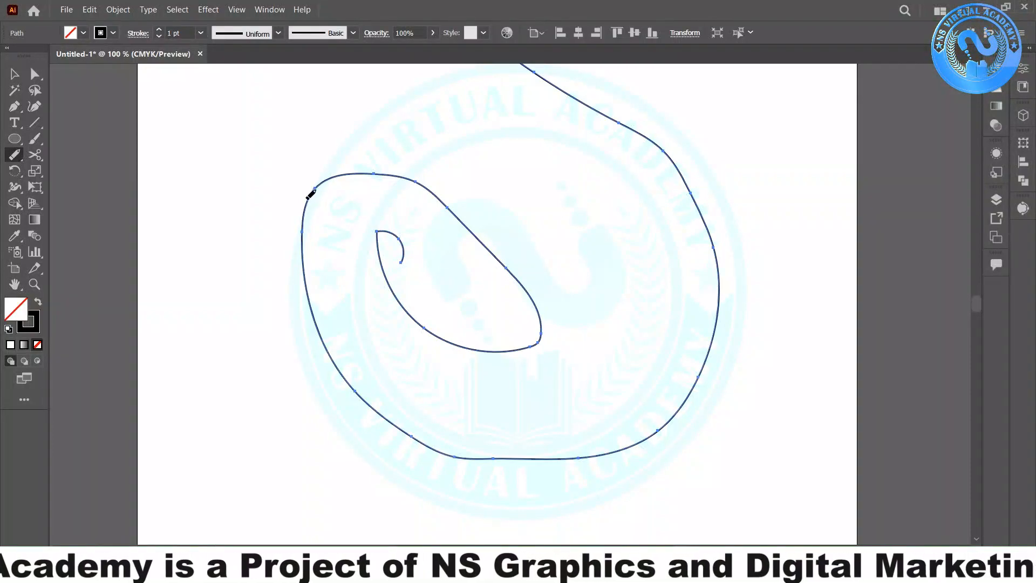
{"action": "left_click_drag", "start_coordinate": [304, 227], "coordinate": [301, 195]}
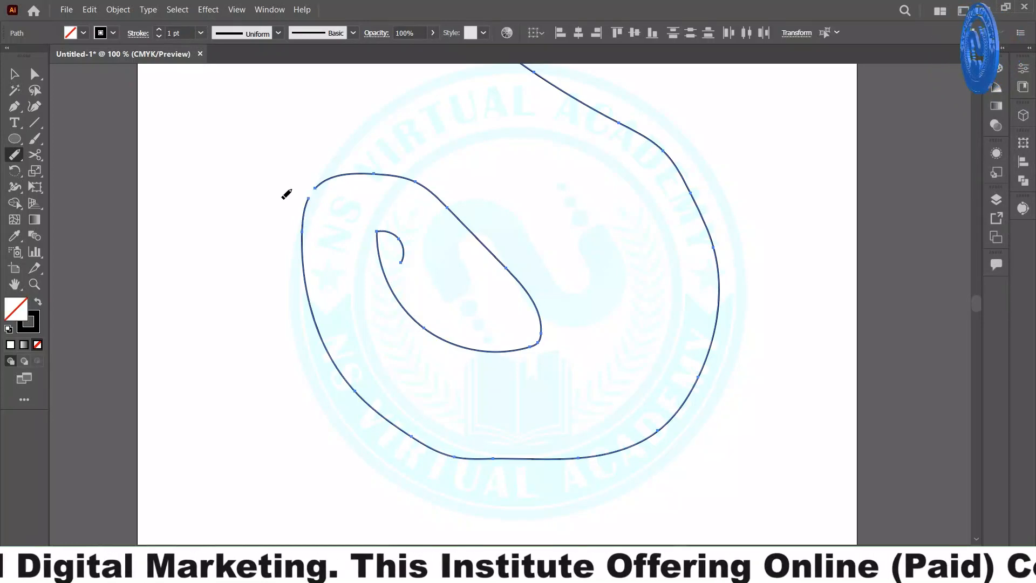
- Widen the gap in the spiral's upper-left bend with the Path Eraser tool, keeping a tiny fragment between the two ends
{"action": "scroll", "coordinate": [303, 186], "scroll_direction": "up", "scroll_amount": 4}
{"action": "mouse_move", "coordinate": [360, 181]}
{"action": "left_mouse_down"}
{"action": "mouse_move", "coordinate": [382, 174]}
{"action": "mouse_move", "coordinate": [358, 185]}
{"action": "left_mouse_up"}
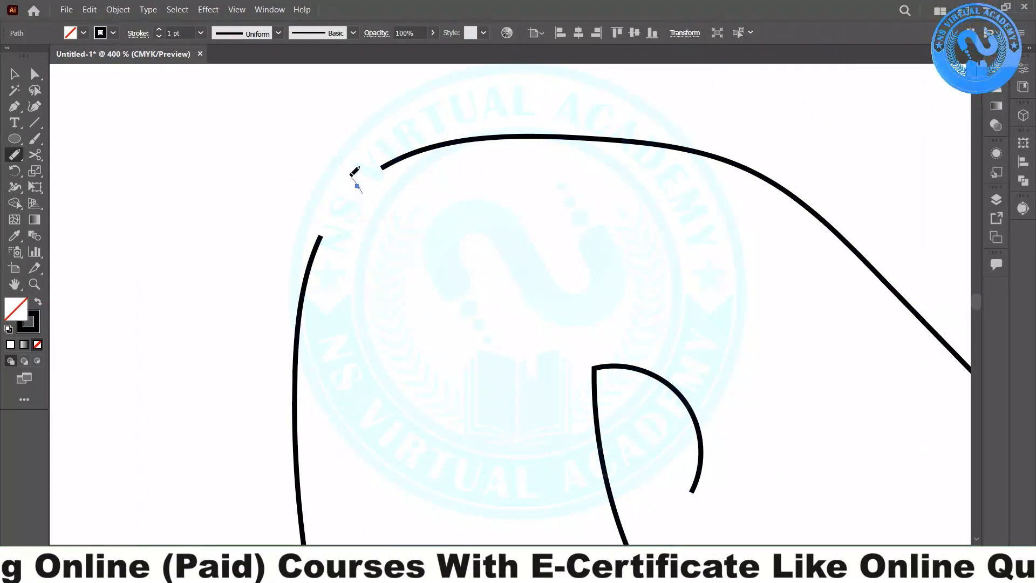
{"action": "scroll", "coordinate": [355, 184], "scroll_direction": "up", "scroll_amount": 3}
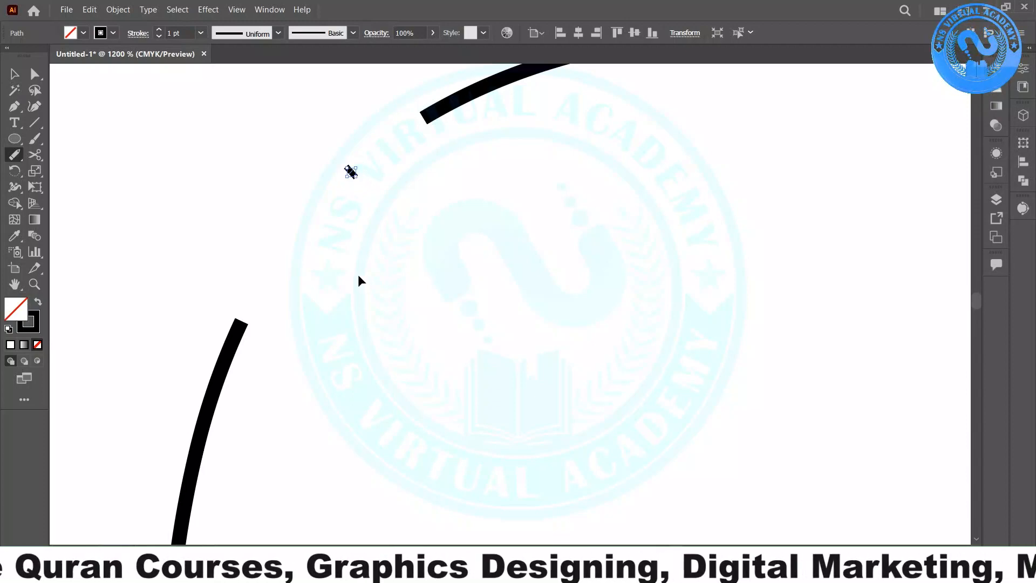
{"action": "scroll", "coordinate": [356, 276], "scroll_direction": "down", "scroll_amount": 1}
{"action": "scroll", "coordinate": [262, 355], "scroll_direction": "down", "scroll_amount": 1}
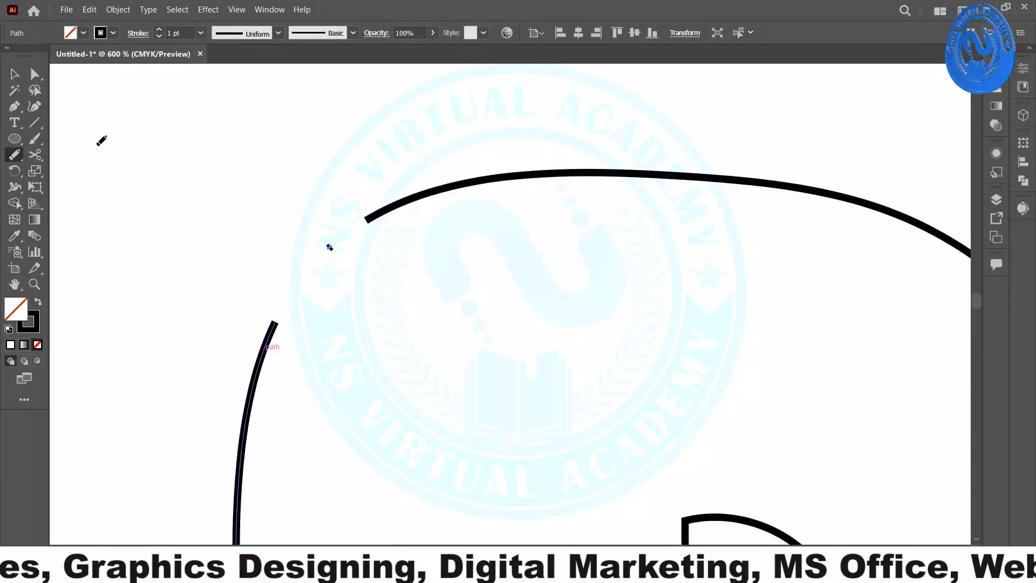
- Separate the erased spiral by moving the inner curve right, the tiny fragment up and the outer curve left
{"action": "left_click", "coordinate": [14, 74]}
{"action": "left_click", "coordinate": [166, 176]}
{"action": "scroll", "coordinate": [300, 289], "scroll_direction": "down", "scroll_amount": 3}
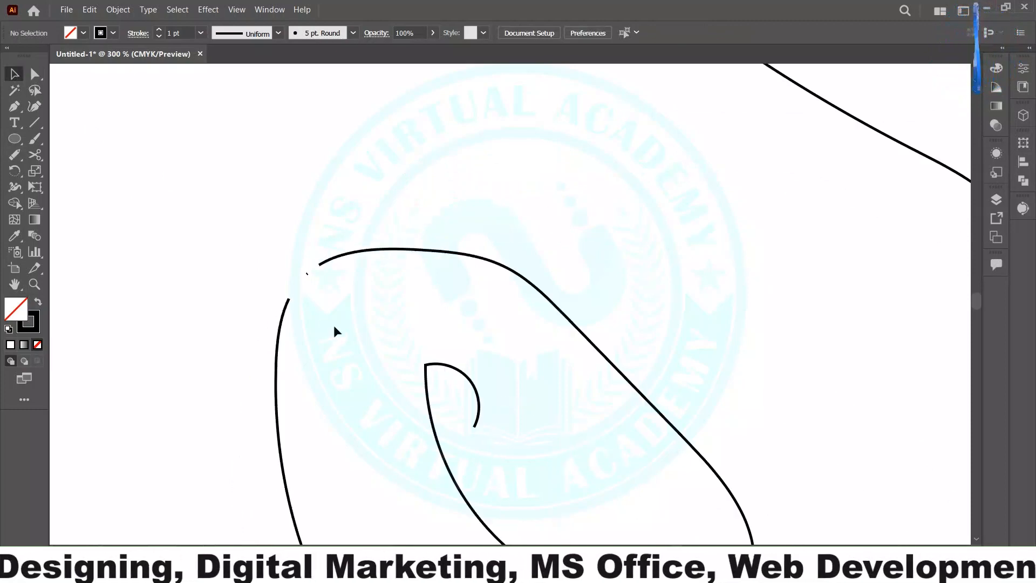
{"action": "scroll", "coordinate": [336, 331], "scroll_direction": "down", "scroll_amount": 2}
{"action": "left_click_drag", "start_coordinate": [319, 192], "coordinate": [396, 156]}
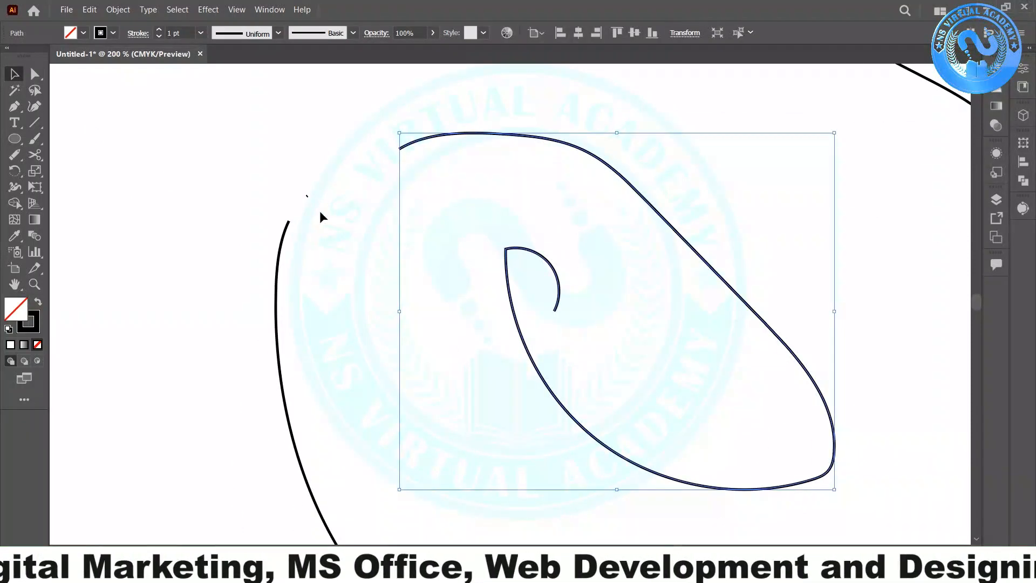
{"action": "left_click", "coordinate": [309, 195]}
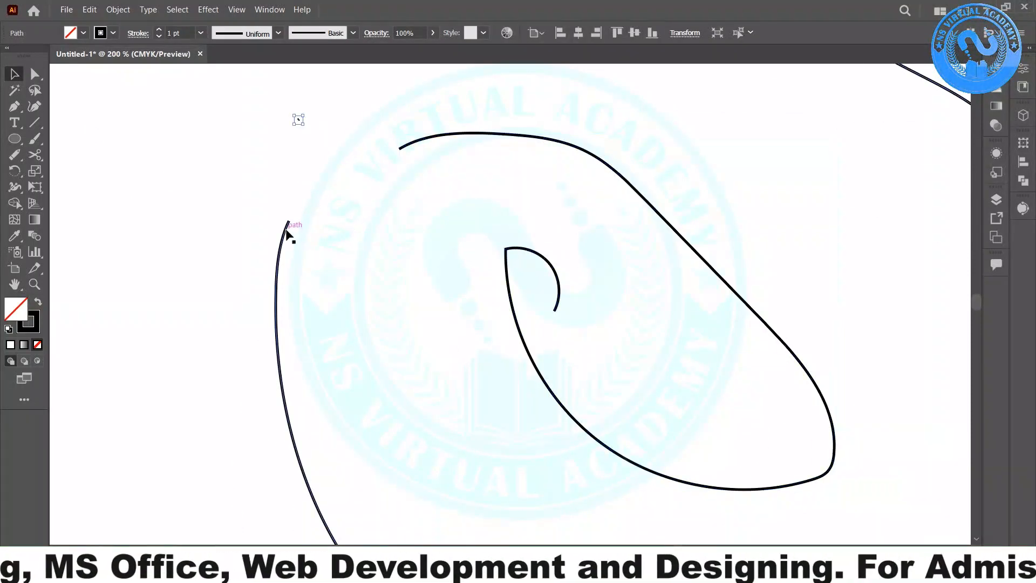
{"action": "left_click_drag", "start_coordinate": [288, 223], "coordinate": [120, 262]}
- Rotate the tiny path fragment lying between the separated curves and deselect it
{"action": "left_click", "coordinate": [299, 120]}
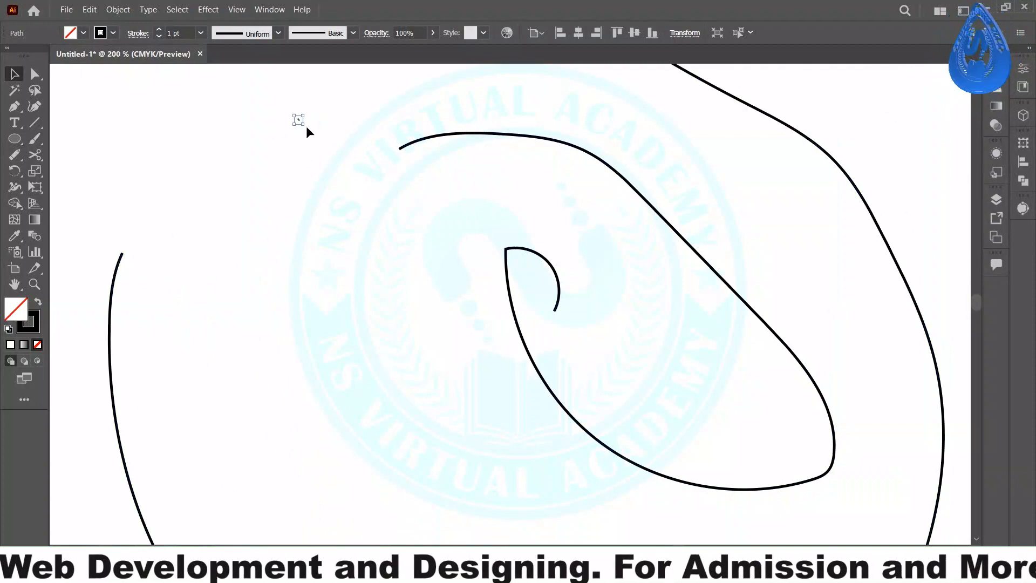
{"action": "left_click_drag", "start_coordinate": [304, 125], "coordinate": [355, 180]}
{"action": "left_click", "coordinate": [323, 257]}
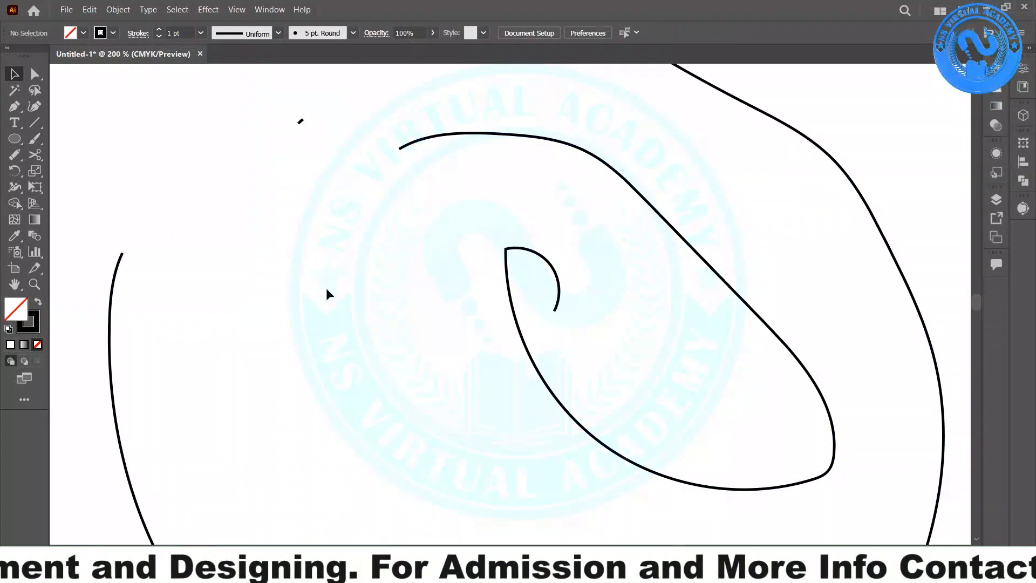
- Select all the spiral pieces together and move them off the artboard onto the canvas at its right
{"action": "scroll", "coordinate": [328, 296], "scroll_direction": "down", "scroll_amount": 3}
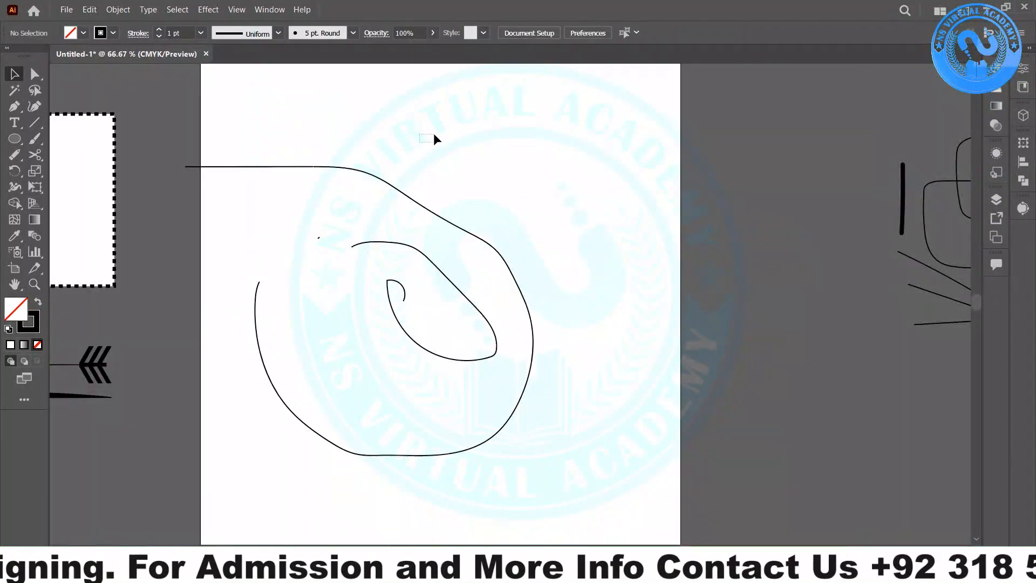
{"action": "mouse_move", "coordinate": [421, 141]}
{"action": "left_mouse_down"}
{"action": "mouse_move", "coordinate": [224, 412]}
{"action": "mouse_move", "coordinate": [221, 378]}
{"action": "left_mouse_up"}
{"action": "left_click_drag", "start_coordinate": [256, 290], "coordinate": [790, 448]}
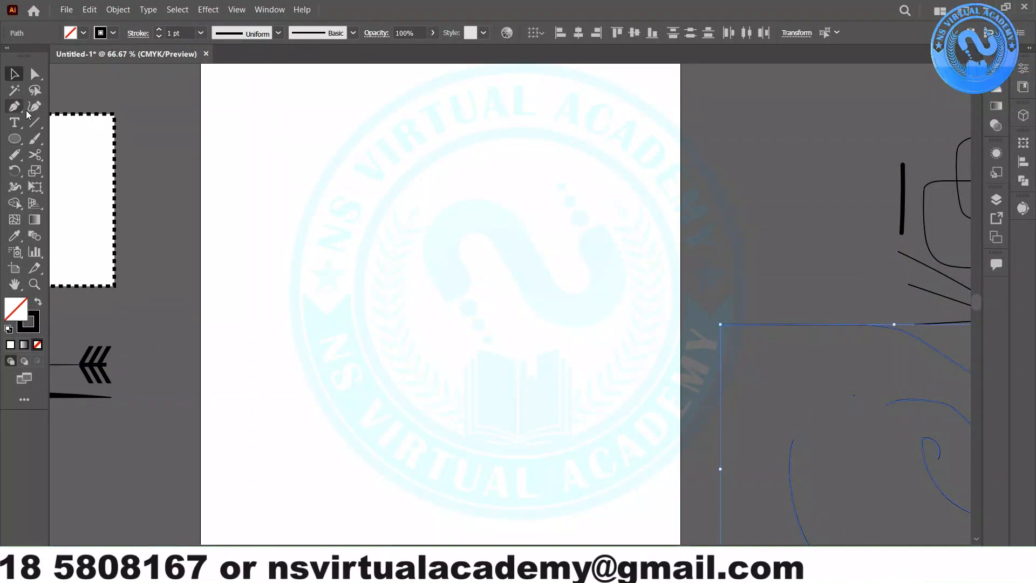
{"action": "left_click", "coordinate": [34, 138]}
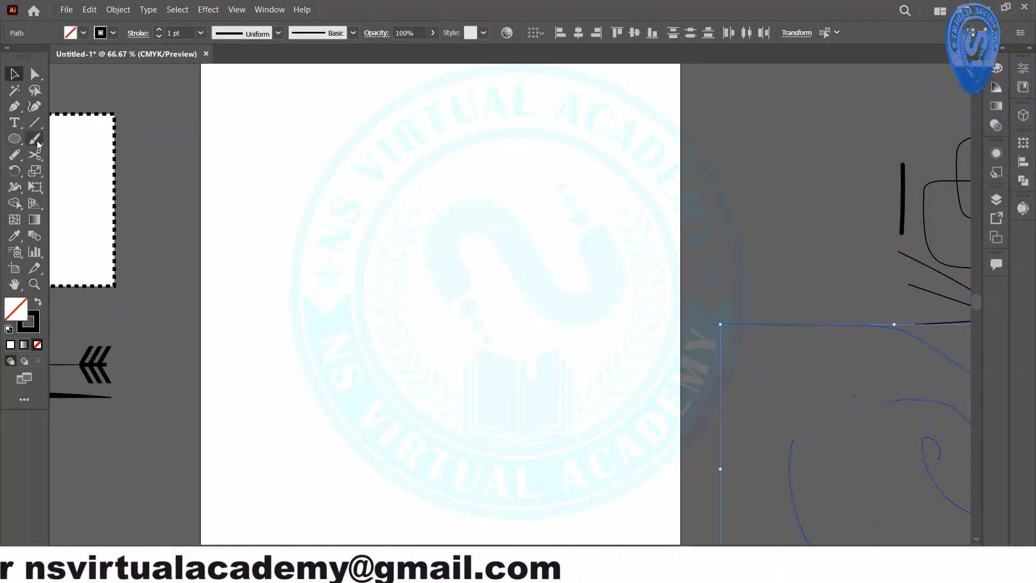
{"action": "mouse_move", "coordinate": [221, 238]}
{"action": "left_mouse_down"}
{"action": "mouse_move", "coordinate": [279, 212]}
{"action": "mouse_move", "coordinate": [362, 238]}
{"action": "mouse_move", "coordinate": [424, 226]}
{"action": "mouse_move", "coordinate": [477, 269]}
{"action": "mouse_move", "coordinate": [563, 257]}
{"action": "mouse_move", "coordinate": [575, 326]}
{"action": "mouse_move", "coordinate": [456, 322]}
{"action": "mouse_move", "coordinate": [411, 358]}
{"action": "mouse_move", "coordinate": [354, 370]}
{"action": "mouse_move", "coordinate": [333, 427]}
{"action": "mouse_move", "coordinate": [448, 401]}
{"action": "mouse_move", "coordinate": [513, 408]}
{"action": "mouse_move", "coordinate": [569, 446]}
{"action": "mouse_move", "coordinate": [600, 388]}
{"action": "left_mouse_up"}
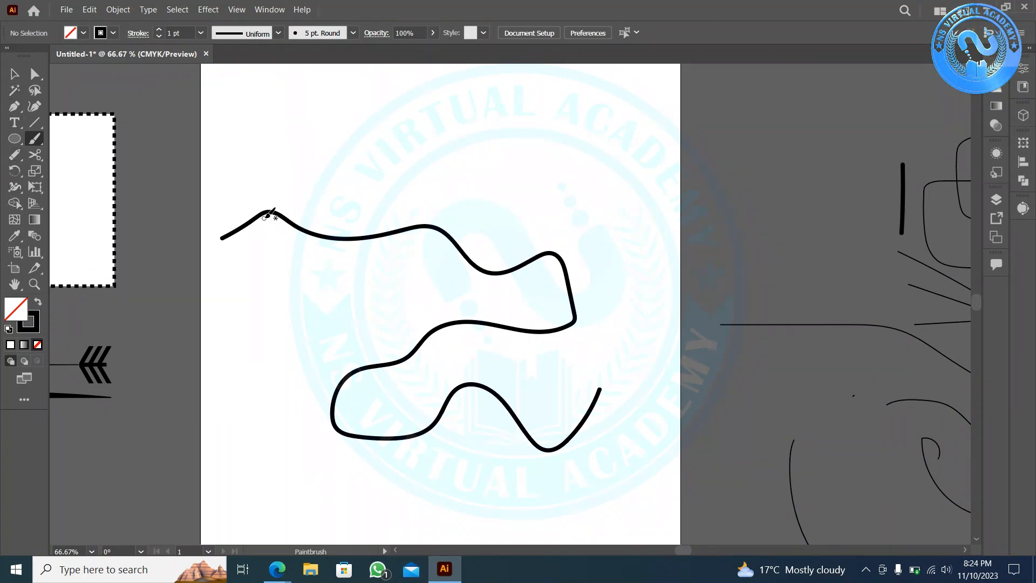
{"action": "key", "text": "ctrl+z"}
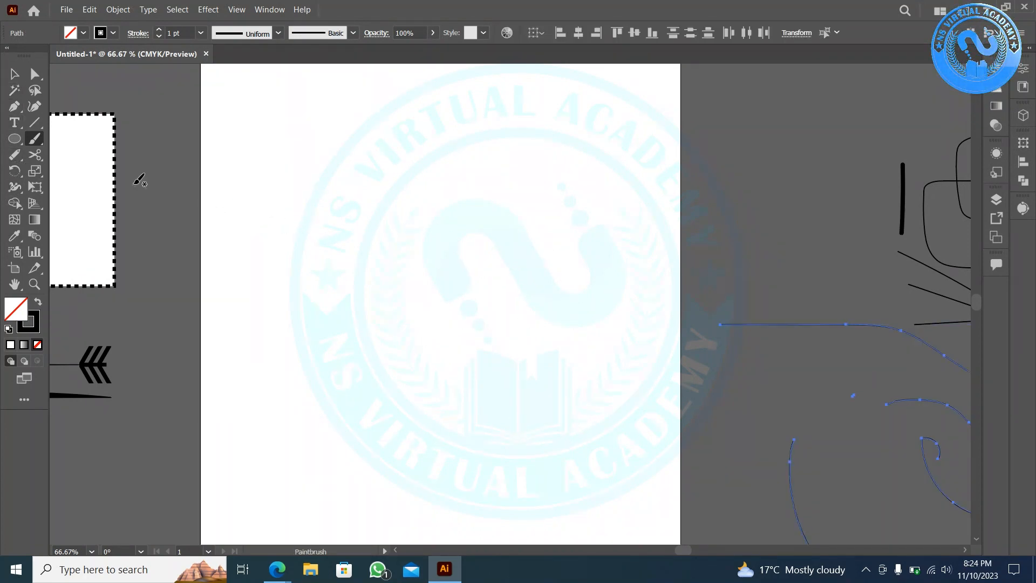
- Draw a freehand stair-like wavy path with the Pencil tool, descending across the artboard and ending in a sharp zigzag
{"action": "left_click", "coordinate": [13, 159]}
{"action": "left_click", "coordinate": [84, 170]}
{"action": "mouse_move", "coordinate": [237, 128]}
{"action": "left_mouse_down"}
{"action": "mouse_move", "coordinate": [263, 154]}
{"action": "mouse_move", "coordinate": [354, 158]}
{"action": "mouse_move", "coordinate": [426, 210]}
{"action": "mouse_move", "coordinate": [538, 251]}
{"action": "mouse_move", "coordinate": [597, 340]}
{"action": "mouse_move", "coordinate": [602, 373]}
{"action": "mouse_move", "coordinate": [581, 370]}
{"action": "mouse_move", "coordinate": [528, 311]}
{"action": "mouse_move", "coordinate": [535, 370]}
{"action": "left_mouse_up"}
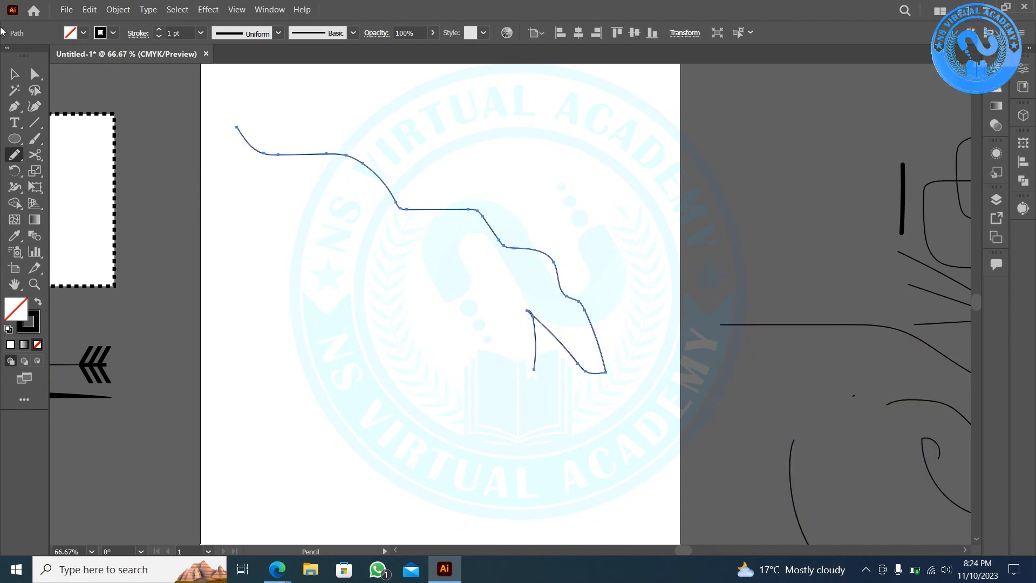
{"action": "left_click", "coordinate": [14, 74]}
{"action": "left_click", "coordinate": [395, 285]}
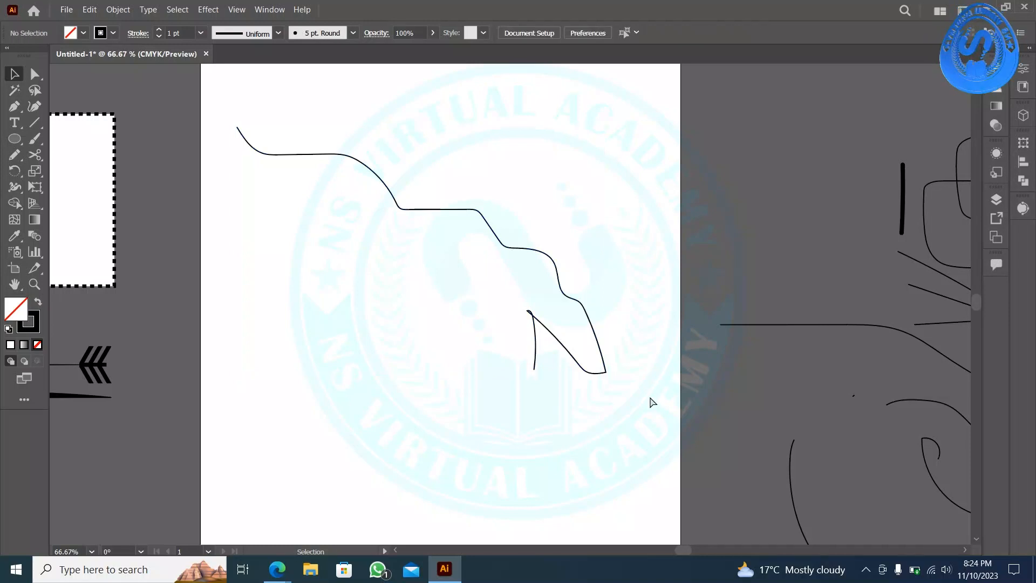
- Select the wavy pencil path and even out its stair-like bends and lower zigzag with the Smooth tool
{"action": "scroll", "coordinate": [539, 300], "scroll_direction": "up", "scroll_amount": 5}
{"action": "left_click", "coordinate": [625, 255]}
{"action": "scroll", "coordinate": [580, 388], "scroll_direction": "down", "scroll_amount": 1}
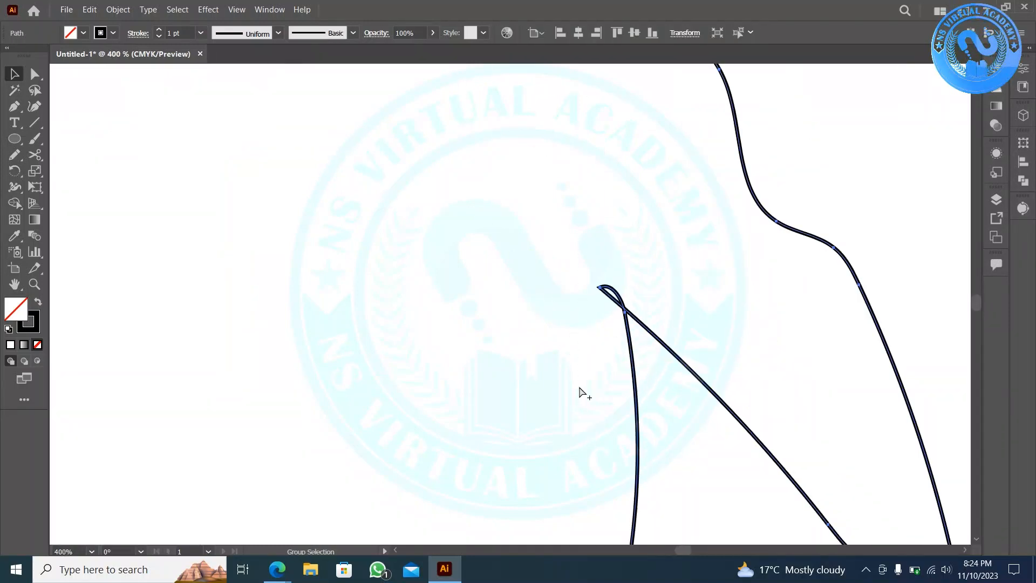
{"action": "scroll", "coordinate": [580, 393], "scroll_direction": "down", "scroll_amount": 5}
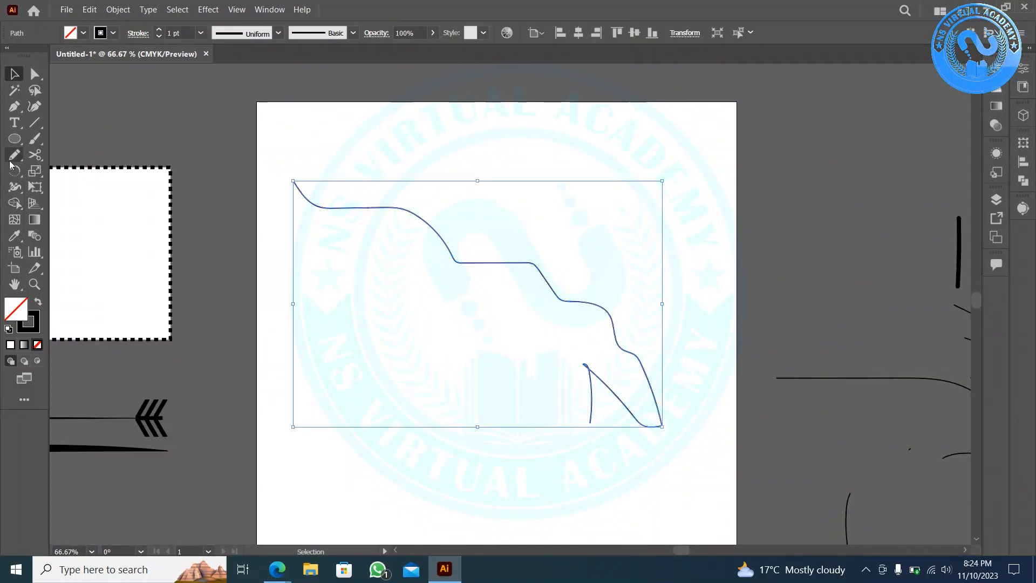
{"action": "left_click", "coordinate": [12, 159]}
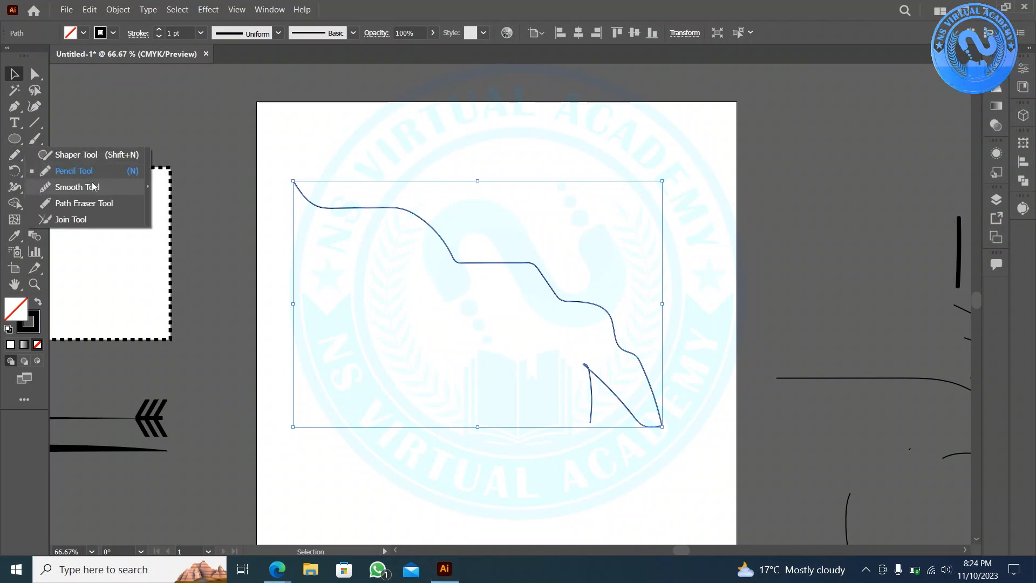
{"action": "left_click", "coordinate": [75, 187]}
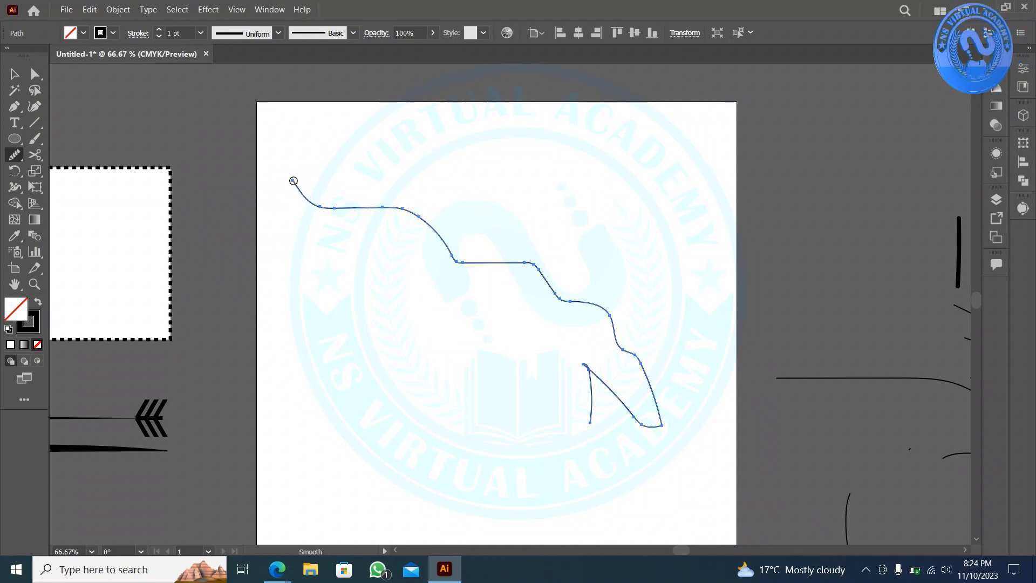
{"action": "mouse_move", "coordinate": [319, 201]}
{"action": "left_mouse_down"}
{"action": "mouse_move", "coordinate": [385, 183]}
{"action": "mouse_move", "coordinate": [352, 207]}
{"action": "mouse_move", "coordinate": [329, 208]}
{"action": "mouse_move", "coordinate": [393, 182]}
{"action": "mouse_move", "coordinate": [383, 213]}
{"action": "mouse_move", "coordinate": [370, 209]}
{"action": "mouse_move", "coordinate": [419, 185]}
{"action": "mouse_move", "coordinate": [415, 203]}
{"action": "mouse_move", "coordinate": [458, 257]}
{"action": "left_mouse_up"}
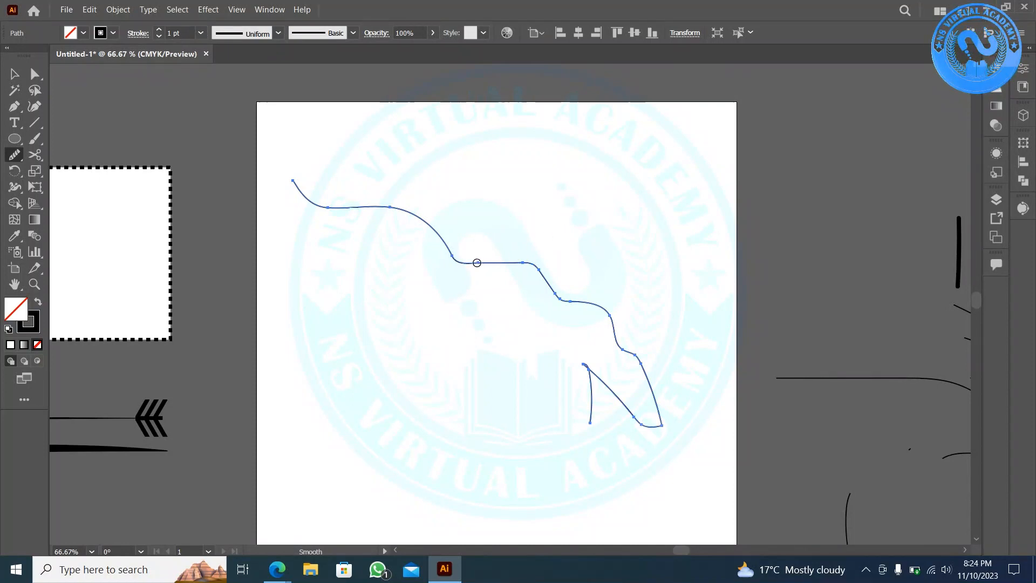
{"action": "mouse_move", "coordinate": [475, 262]}
{"action": "left_mouse_down"}
{"action": "mouse_move", "coordinate": [546, 234]}
{"action": "mouse_move", "coordinate": [505, 260]}
{"action": "mouse_move", "coordinate": [543, 315]}
{"action": "mouse_move", "coordinate": [612, 320]}
{"action": "mouse_move", "coordinate": [602, 355]}
{"action": "mouse_move", "coordinate": [622, 425]}
{"action": "left_mouse_up"}
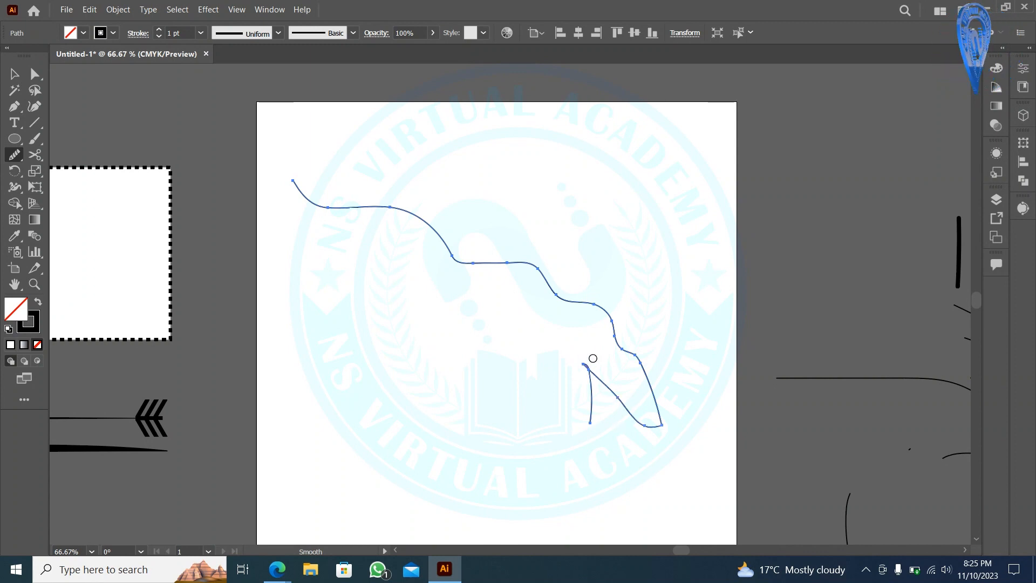
- Smooth the small pointed loop at the top of the path's final zigzag
{"action": "scroll", "coordinate": [585, 370], "scroll_direction": "up", "scroll_amount": 5}
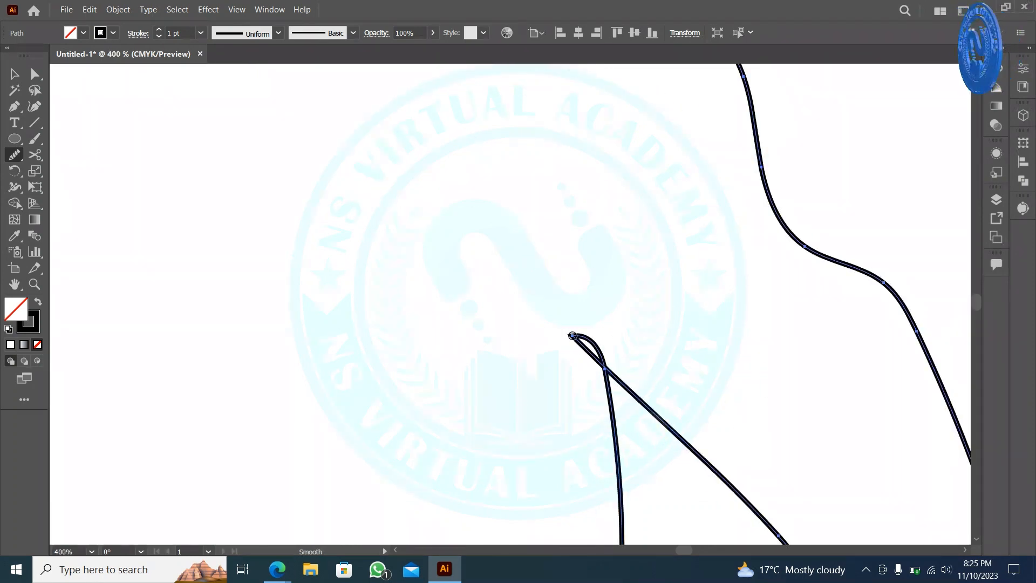
{"action": "mouse_move", "coordinate": [573, 336]}
{"action": "left_mouse_down"}
{"action": "mouse_move", "coordinate": [629, 357]}
{"action": "mouse_move", "coordinate": [570, 335]}
{"action": "mouse_move", "coordinate": [615, 370]}
{"action": "left_mouse_up"}
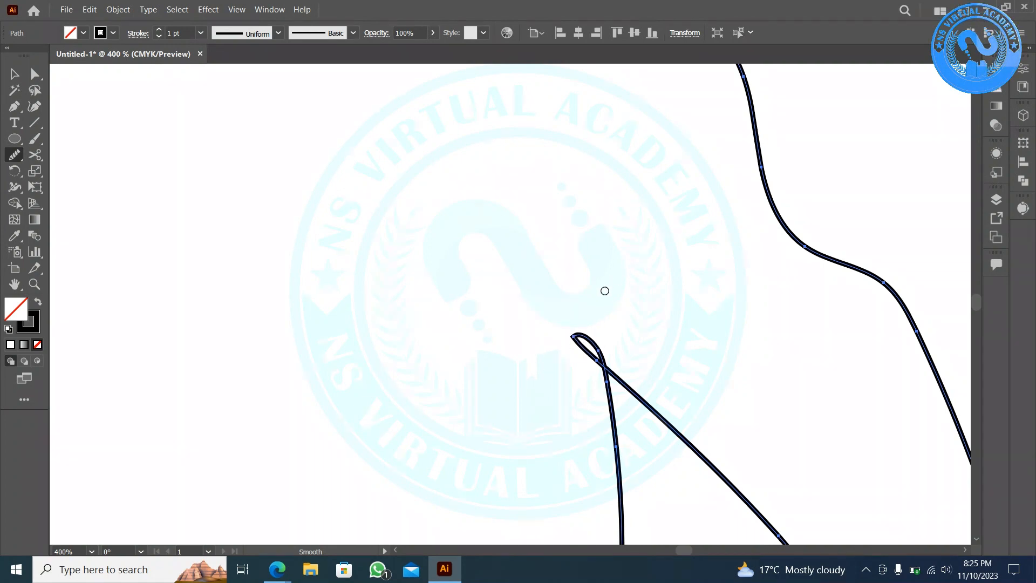
{"action": "scroll", "coordinate": [603, 289], "scroll_direction": "down", "scroll_amount": 4}
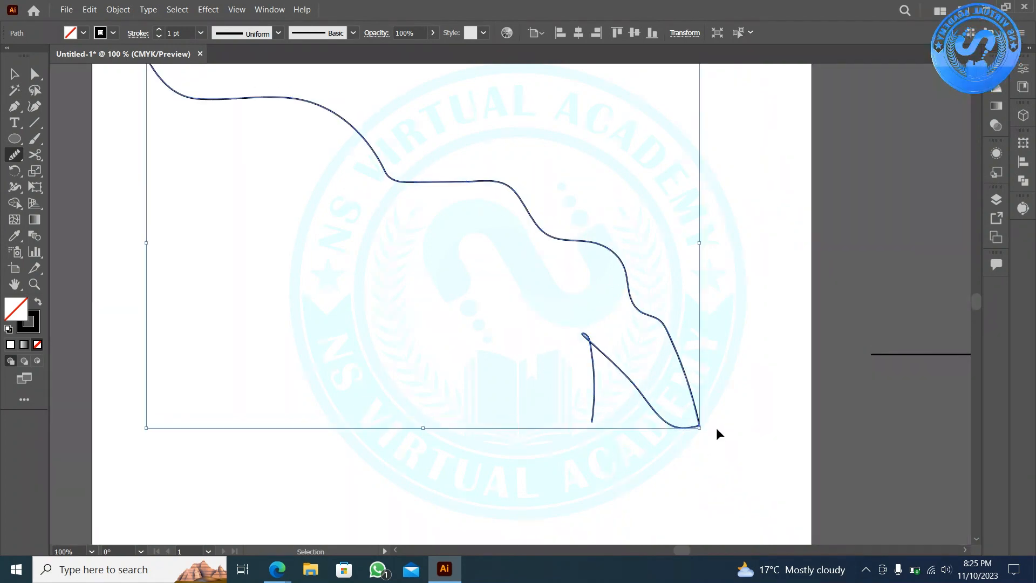
- Round the sharp lower-right corner of the path with repeated Smooth tool strokes over the corner and its adjoining edge
{"action": "scroll", "coordinate": [714, 429], "scroll_direction": "up", "scroll_amount": 7}
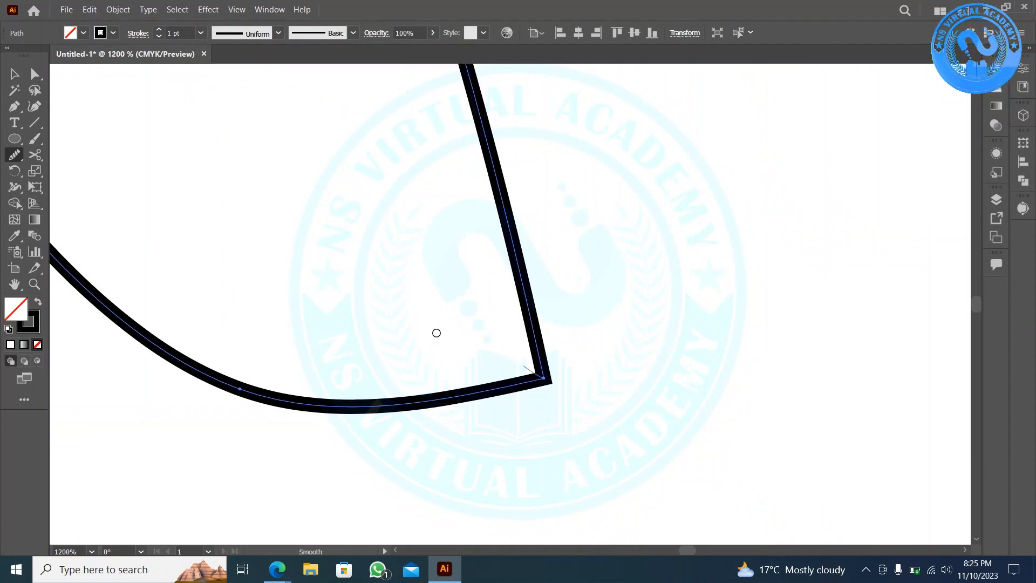
{"action": "left_click_drag", "start_coordinate": [539, 378], "coordinate": [508, 369]}
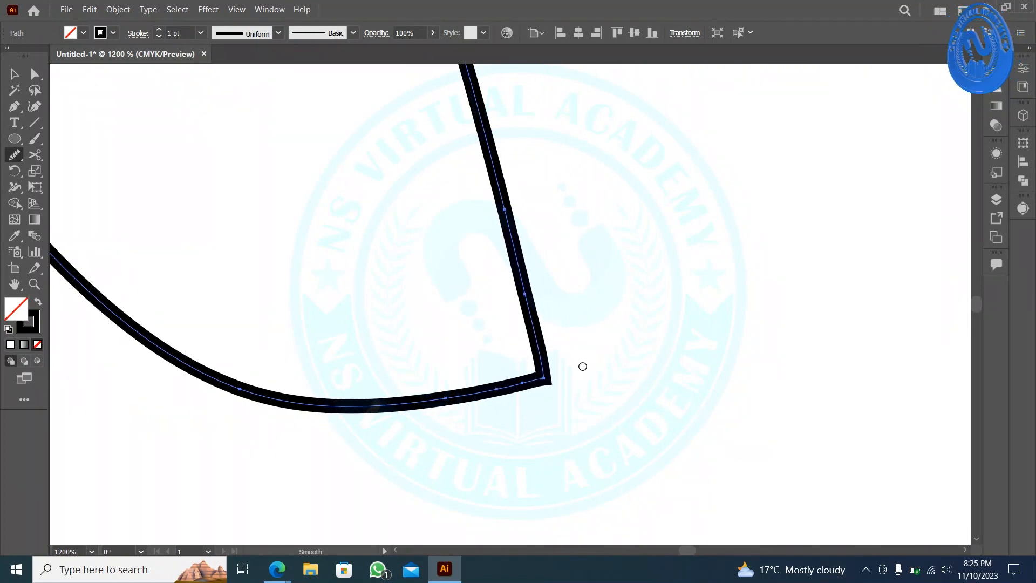
{"action": "left_click_drag", "start_coordinate": [546, 380], "coordinate": [573, 301]}
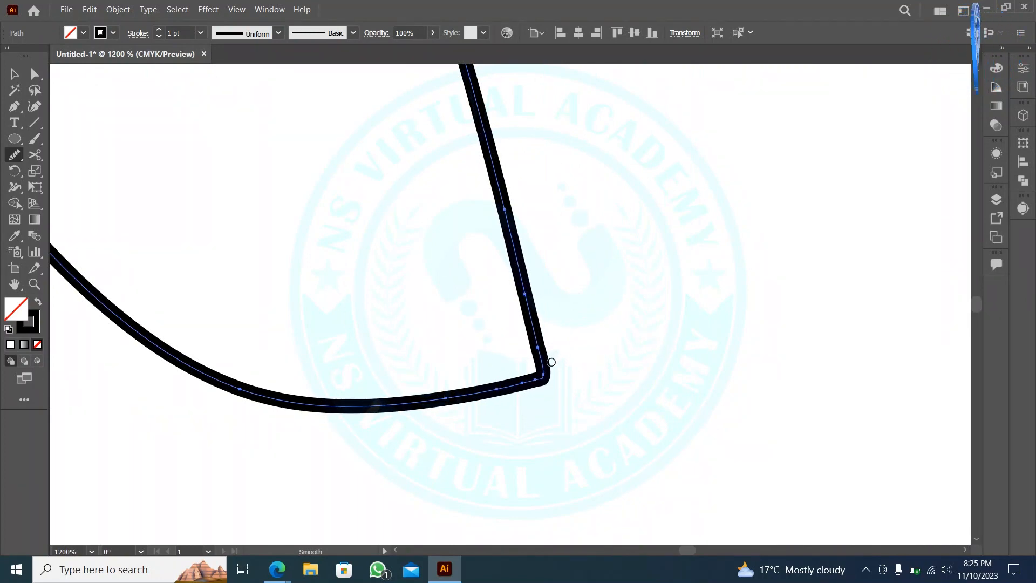
{"action": "mouse_move", "coordinate": [546, 374]}
{"action": "left_mouse_down"}
{"action": "mouse_move", "coordinate": [594, 317]}
{"action": "mouse_move", "coordinate": [534, 369]}
{"action": "mouse_move", "coordinate": [572, 299]}
{"action": "left_mouse_up"}
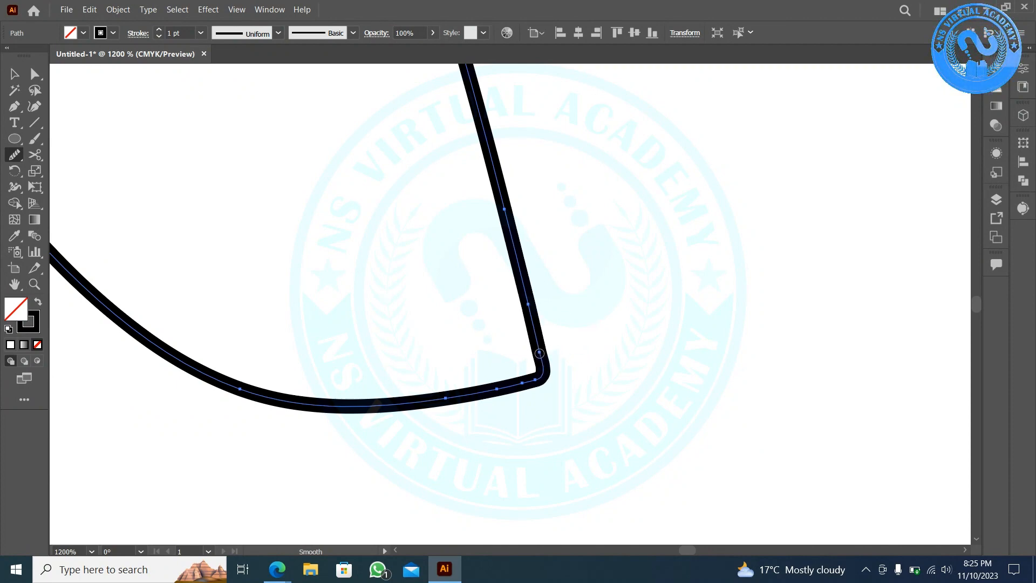
{"action": "left_click_drag", "start_coordinate": [539, 353], "coordinate": [606, 276]}
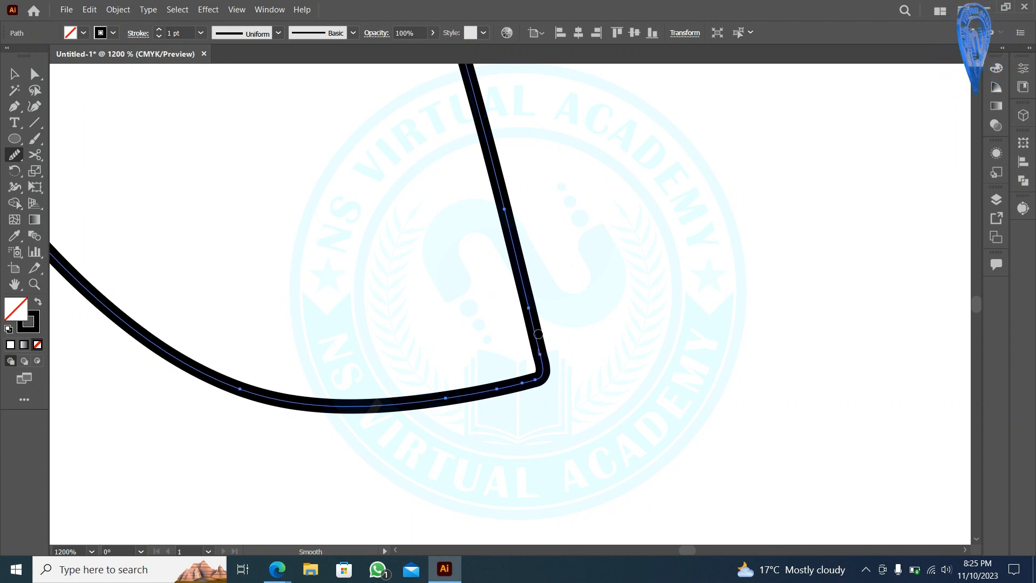
{"action": "left_click_drag", "start_coordinate": [538, 334], "coordinate": [555, 265]}
{"action": "scroll", "coordinate": [569, 249], "scroll_direction": "down", "scroll_amount": 5}
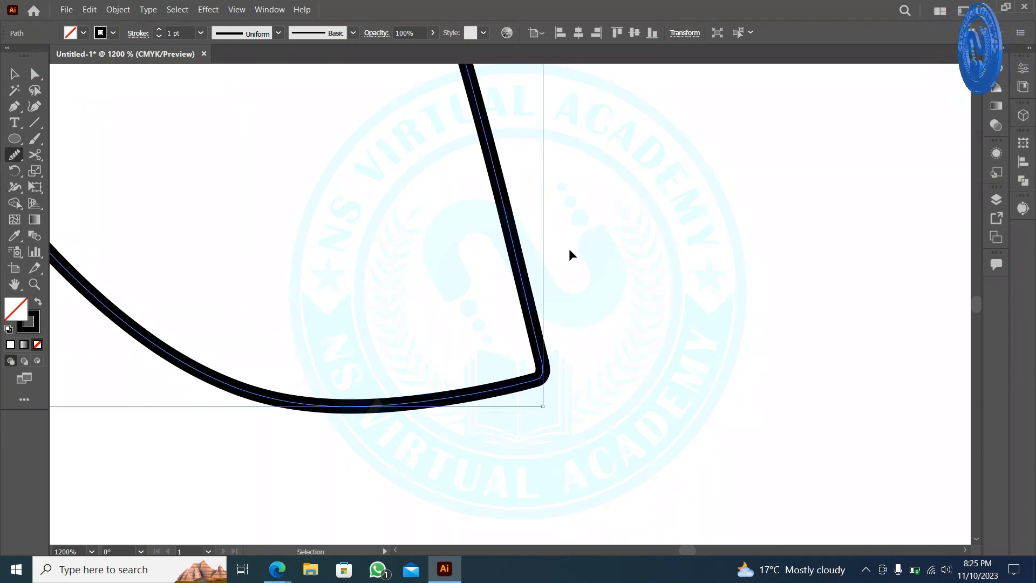
- Select the smoothed freehand path and delete it from the artboard
{"action": "scroll", "coordinate": [569, 248], "scroll_direction": "up", "scroll_amount": 2}
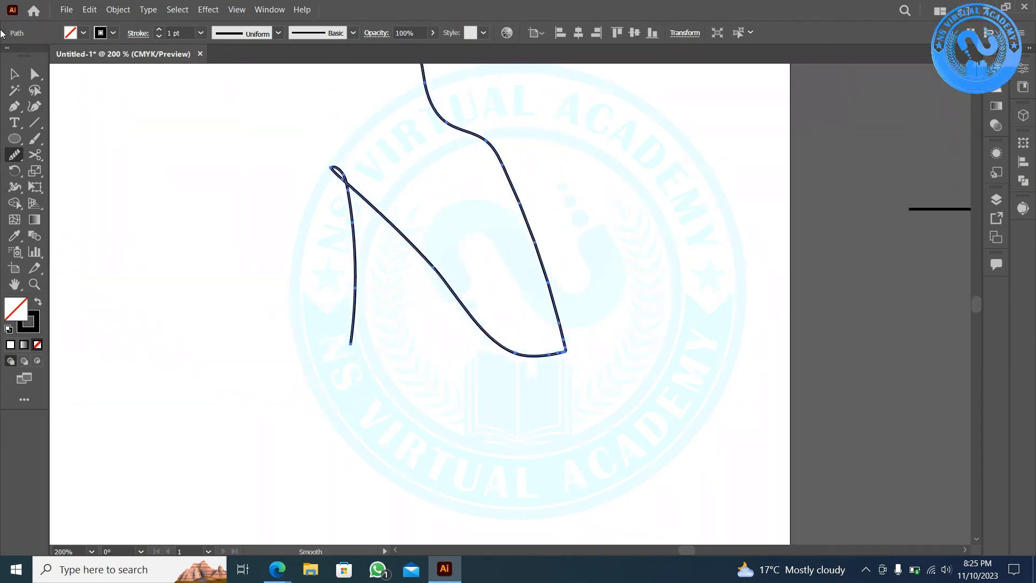
{"action": "left_click", "coordinate": [15, 74]}
{"action": "key", "text": "a"}
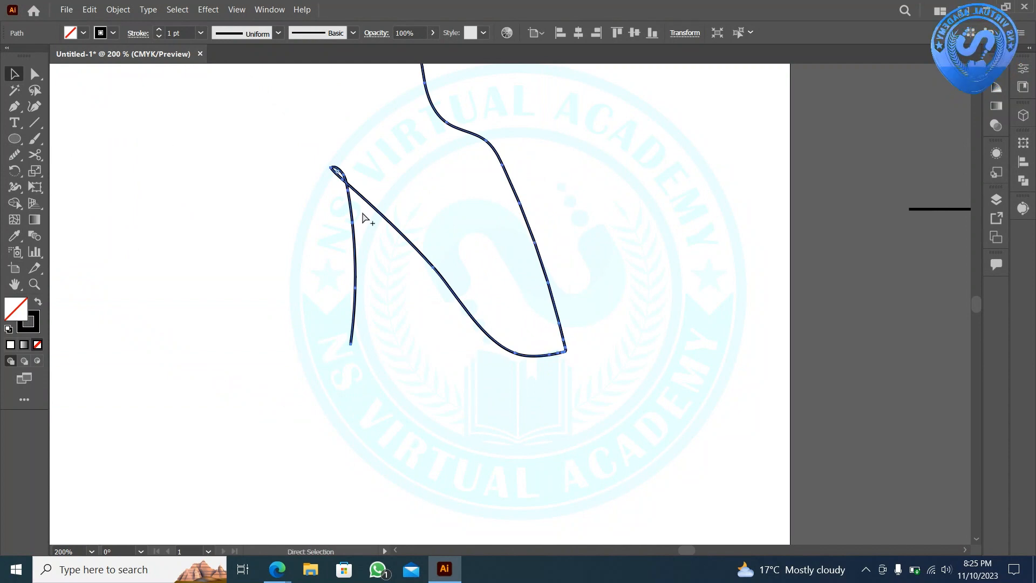
{"action": "scroll", "coordinate": [363, 213], "scroll_direction": "down", "scroll_amount": 3}
{"action": "key", "text": "Delete"}
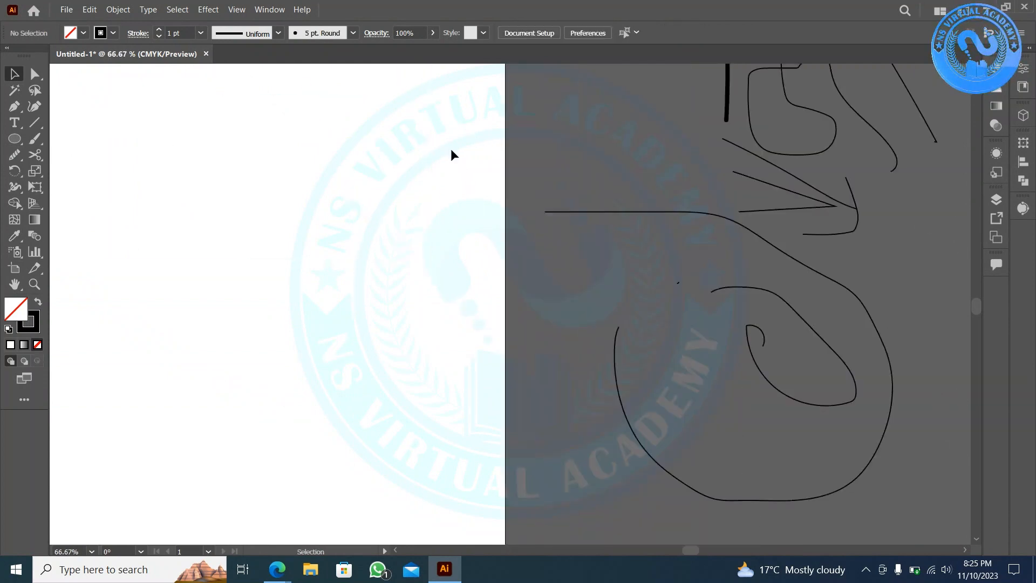
- Sketch a large downward-pointing triangle in the upper part of the artboard with the Shaper tool
{"action": "left_click_drag", "start_coordinate": [20, 155], "coordinate": [60, 153]}
{"action": "key", "text": "space"}
{"action": "left_click_drag", "start_coordinate": [184, 205], "coordinate": [396, 217]}
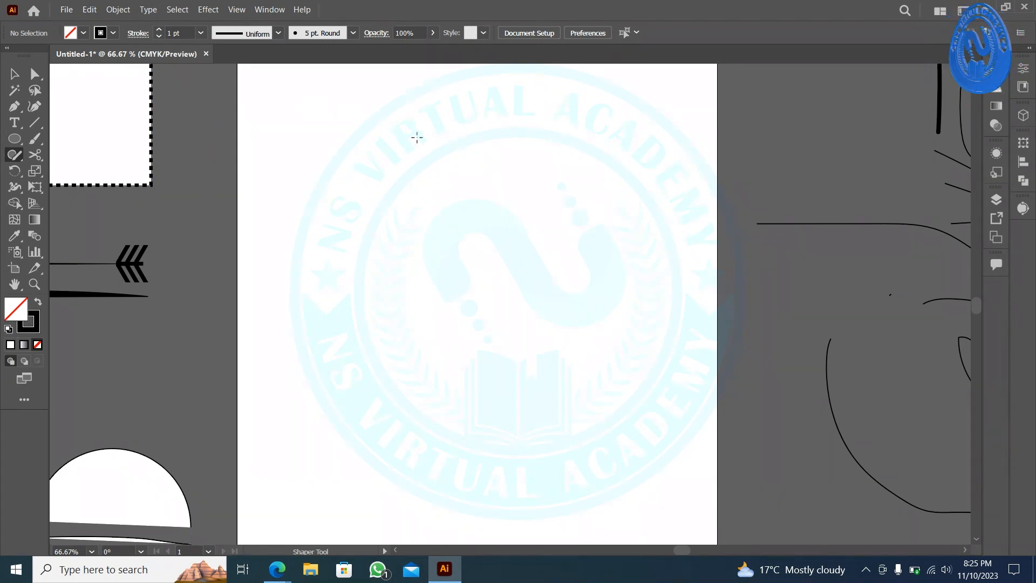
{"action": "scroll", "coordinate": [371, 176], "scroll_direction": "up", "scroll_amount": 2}
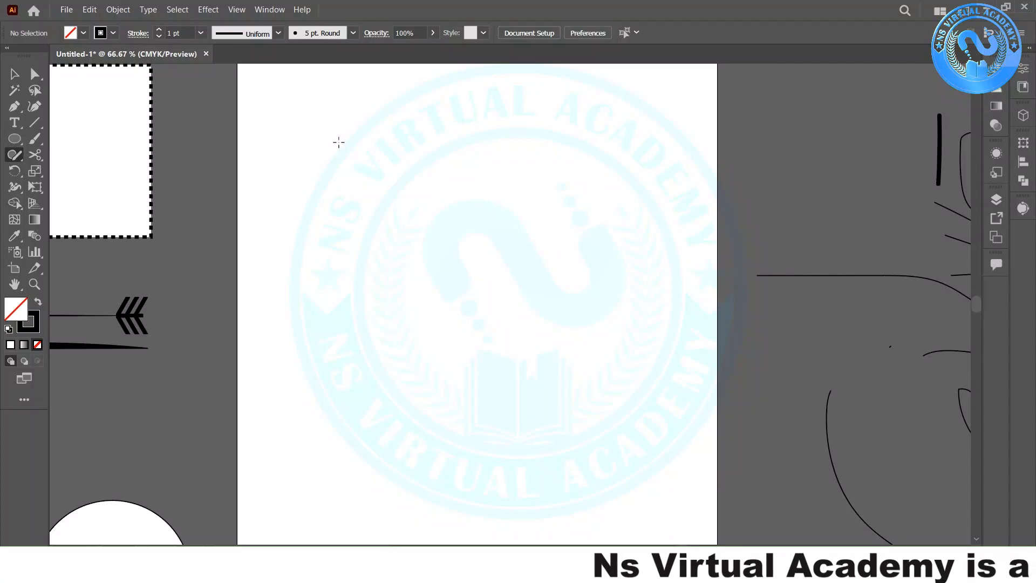
{"action": "left_click_drag", "start_coordinate": [328, 154], "coordinate": [490, 169]}
{"action": "mouse_move", "coordinate": [517, 168]}
{"action": "left_mouse_down"}
{"action": "mouse_move", "coordinate": [420, 353]}
{"action": "mouse_move", "coordinate": [367, 214]}
{"action": "mouse_move", "coordinate": [329, 177]}
{"action": "mouse_move", "coordinate": [329, 154]}
{"action": "left_mouse_up"}
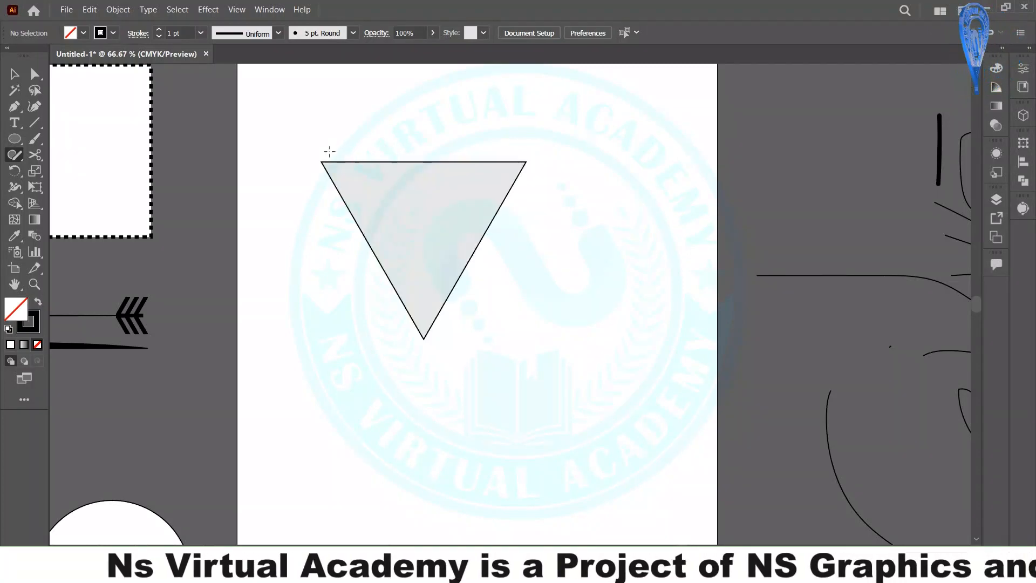
- Sketch a square beside the triangle, a circle below it and a wide ellipse across the artboard's left edge with the Shaper tool
{"action": "mouse_move", "coordinate": [536, 262]}
{"action": "left_mouse_down"}
{"action": "mouse_move", "coordinate": [667, 256]}
{"action": "mouse_move", "coordinate": [687, 375]}
{"action": "mouse_move", "coordinate": [488, 404]}
{"action": "mouse_move", "coordinate": [513, 318]}
{"action": "mouse_move", "coordinate": [504, 257]}
{"action": "mouse_move", "coordinate": [544, 260]}
{"action": "mouse_move", "coordinate": [526, 369]}
{"action": "mouse_move", "coordinate": [632, 360]}
{"action": "mouse_move", "coordinate": [659, 347]}
{"action": "mouse_move", "coordinate": [661, 235]}
{"action": "mouse_move", "coordinate": [555, 230]}
{"action": "left_mouse_up"}
{"action": "scroll", "coordinate": [527, 347], "scroll_direction": "down", "scroll_amount": 4}
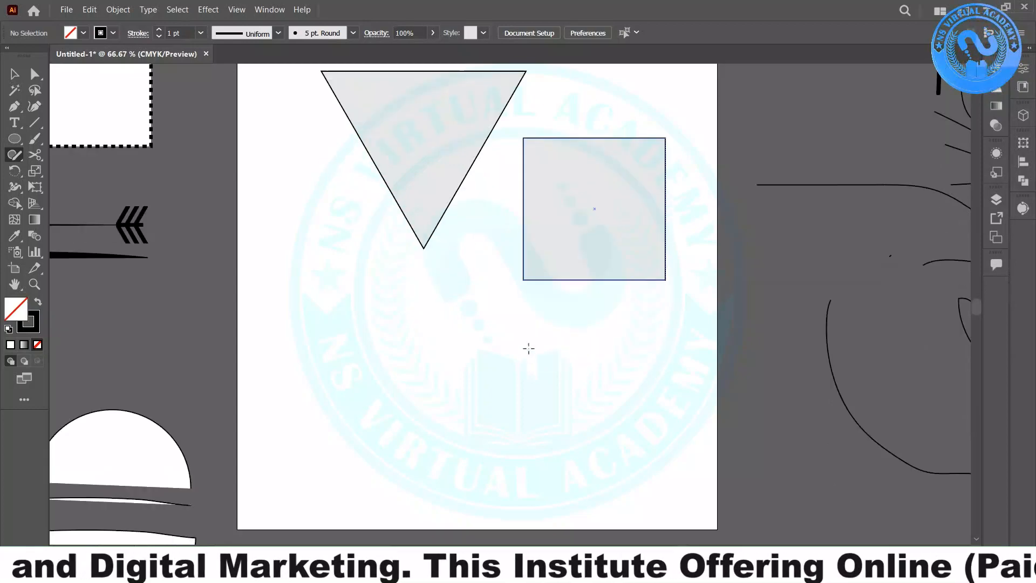
{"action": "mouse_move", "coordinate": [472, 311]}
{"action": "left_mouse_down"}
{"action": "mouse_move", "coordinate": [368, 402]}
{"action": "mouse_move", "coordinate": [465, 295]}
{"action": "mouse_move", "coordinate": [443, 297]}
{"action": "left_mouse_up"}
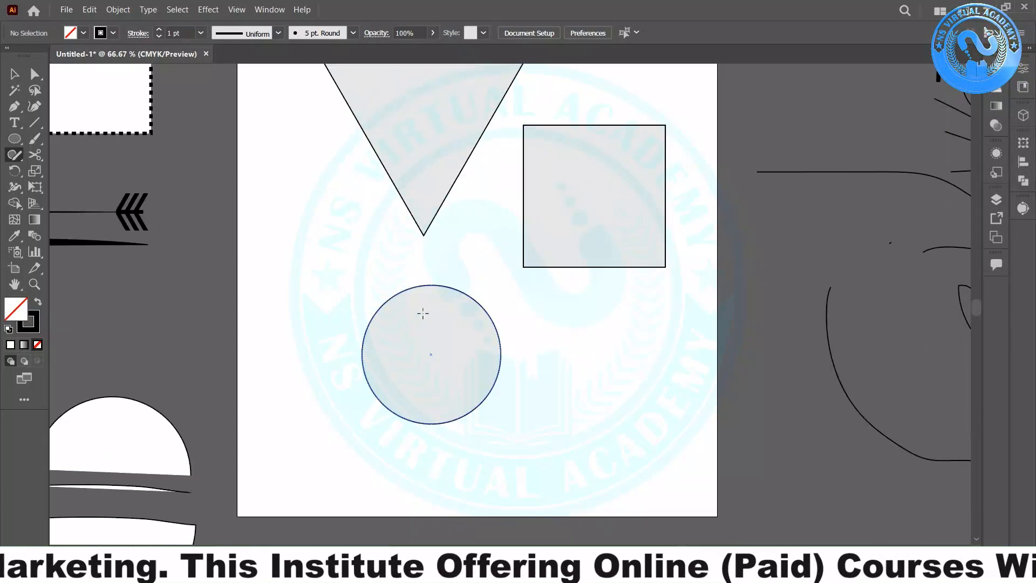
{"action": "mouse_move", "coordinate": [290, 247]}
{"action": "left_mouse_down"}
{"action": "mouse_move", "coordinate": [327, 220]}
{"action": "mouse_move", "coordinate": [321, 246]}
{"action": "left_mouse_up"}
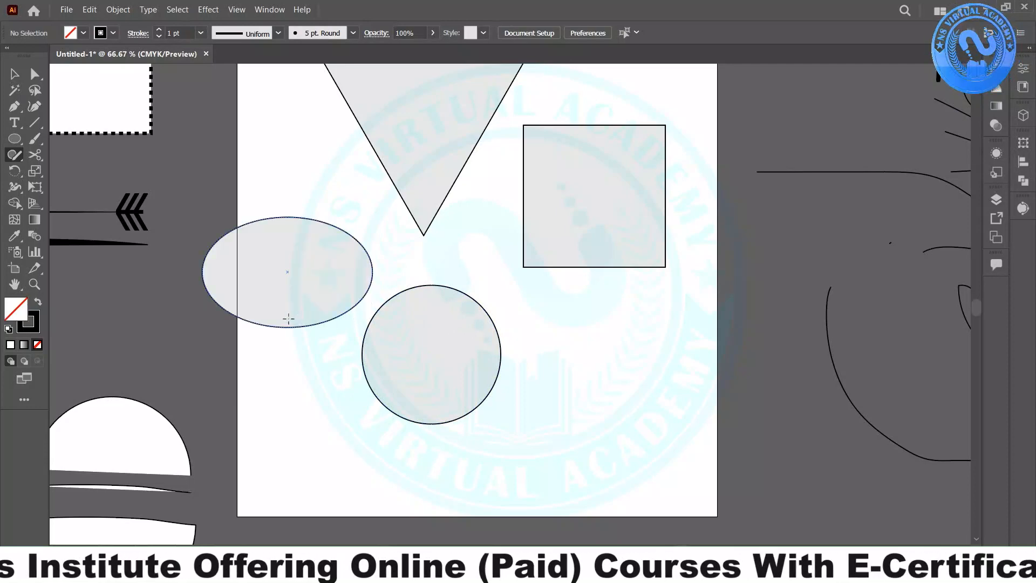
- Sketch an upright triangle in the artboard's lower-right area with the Shaper tool
{"action": "mouse_move", "coordinate": [557, 465]}
{"action": "left_mouse_down"}
{"action": "mouse_move", "coordinate": [563, 344]}
{"action": "mouse_move", "coordinate": [636, 369]}
{"action": "mouse_move", "coordinate": [670, 520]}
{"action": "mouse_move", "coordinate": [549, 464]}
{"action": "left_mouse_up"}
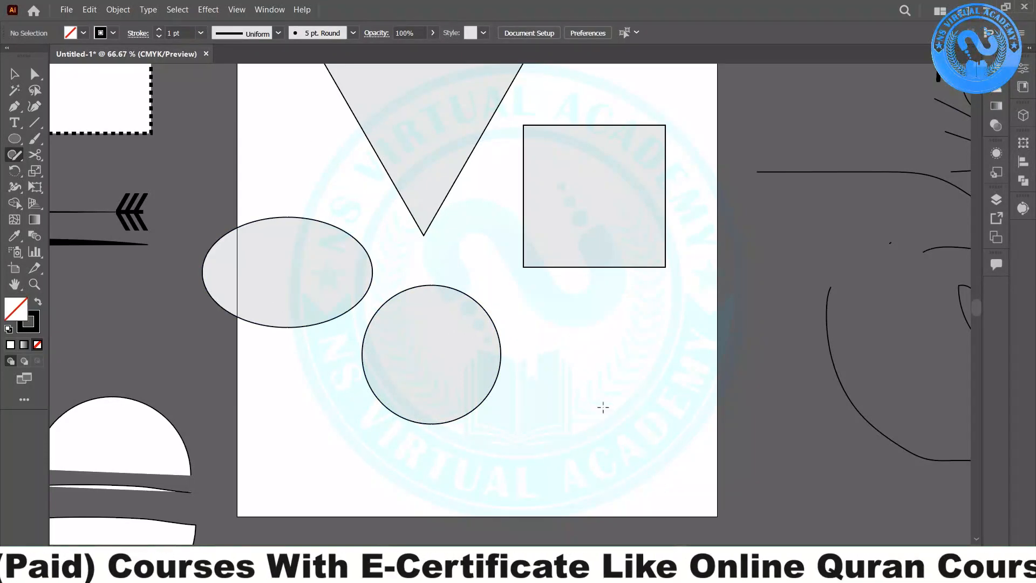
{"action": "mouse_move", "coordinate": [576, 314]}
{"action": "left_mouse_down"}
{"action": "mouse_move", "coordinate": [535, 490]}
{"action": "mouse_move", "coordinate": [537, 461]}
{"action": "left_mouse_up"}
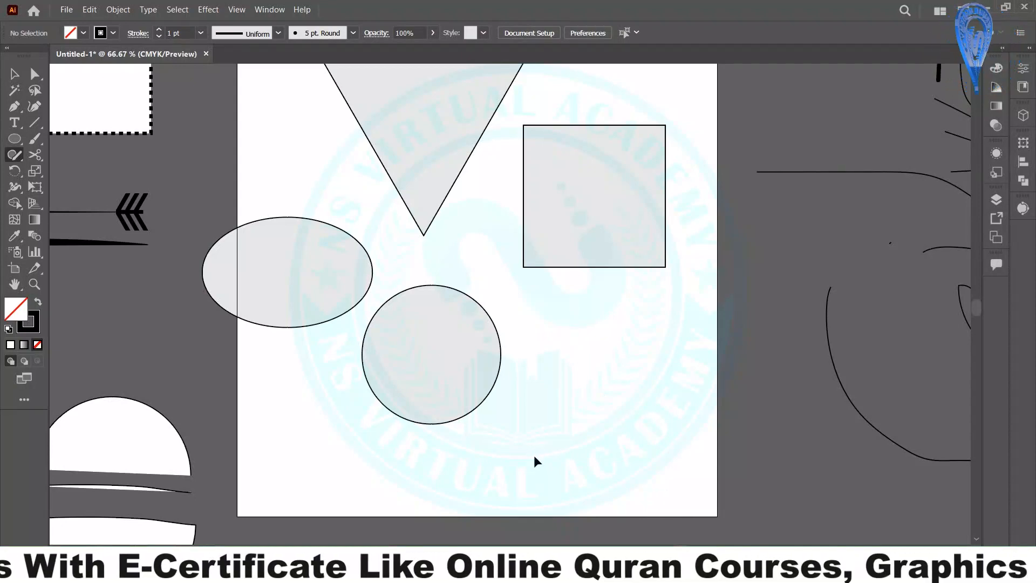
{"action": "scroll", "coordinate": [574, 360], "scroll_direction": "down", "scroll_amount": 1}
{"action": "left_click_drag", "start_coordinate": [561, 328], "coordinate": [524, 463]}
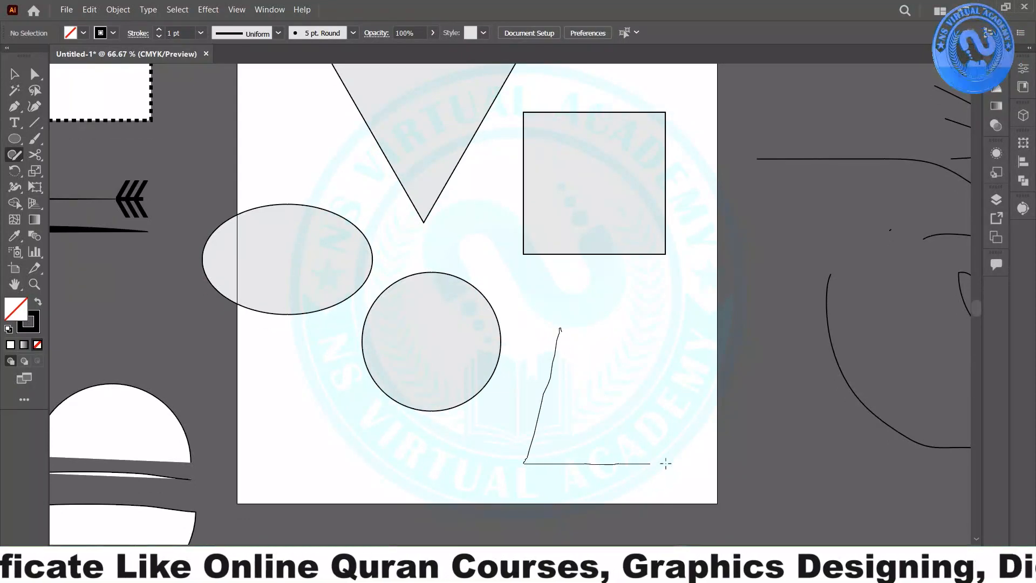
{"action": "left_click_drag", "start_coordinate": [703, 462], "coordinate": [594, 361]}
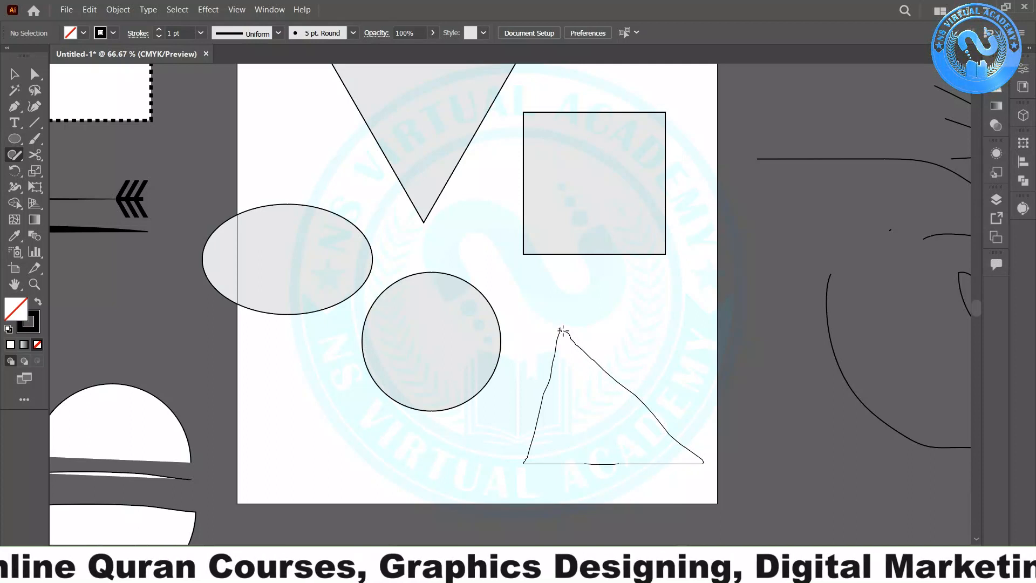
{"action": "left_click_drag", "start_coordinate": [561, 329], "coordinate": [560, 329]}
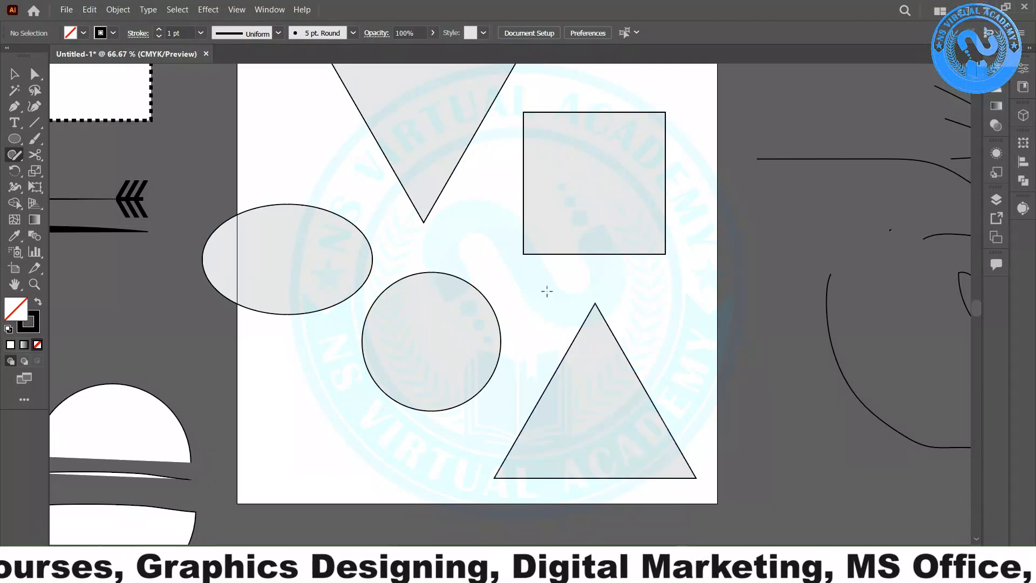
- Sketch overlapping ellipses and circles around the rim of the circle, and a square over the downward-pointing triangle, with the Shaper tool
{"action": "mouse_move", "coordinate": [547, 284]}
{"action": "left_mouse_down"}
{"action": "mouse_move", "coordinate": [548, 309]}
{"action": "mouse_move", "coordinate": [548, 291]}
{"action": "left_mouse_up"}
{"action": "mouse_move", "coordinate": [393, 259]}
{"action": "left_mouse_down"}
{"action": "mouse_move", "coordinate": [338, 324]}
{"action": "mouse_move", "coordinate": [372, 265]}
{"action": "left_mouse_up"}
{"action": "mouse_move", "coordinate": [444, 271]}
{"action": "left_mouse_down"}
{"action": "mouse_move", "coordinate": [488, 267]}
{"action": "mouse_move", "coordinate": [440, 254]}
{"action": "left_mouse_up"}
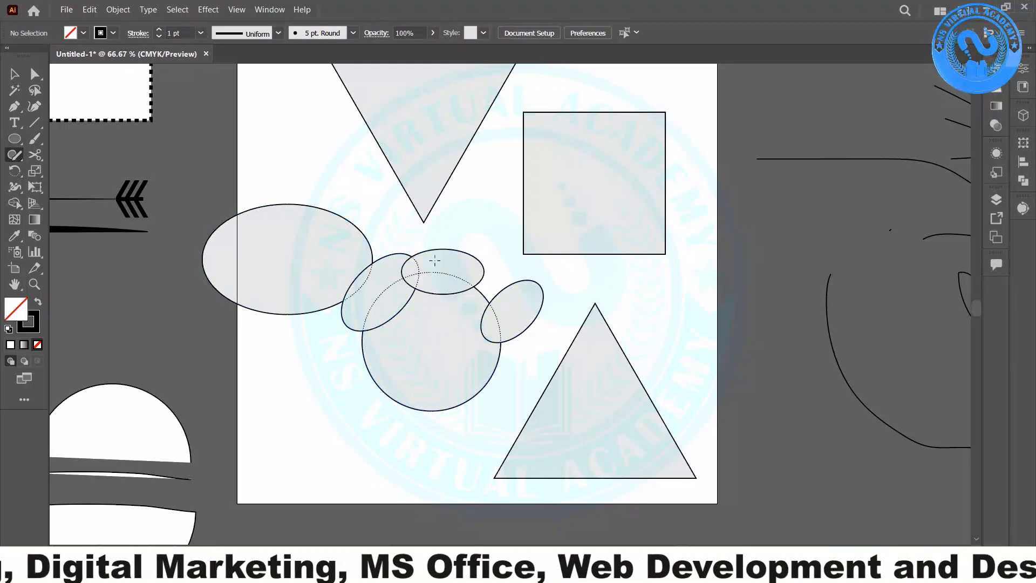
{"action": "mouse_move", "coordinate": [532, 363]}
{"action": "left_mouse_down"}
{"action": "mouse_move", "coordinate": [481, 341]}
{"action": "mouse_move", "coordinate": [544, 340]}
{"action": "left_mouse_up"}
{"action": "mouse_move", "coordinate": [463, 367]}
{"action": "left_mouse_down"}
{"action": "mouse_move", "coordinate": [458, 444]}
{"action": "mouse_move", "coordinate": [429, 341]}
{"action": "left_mouse_up"}
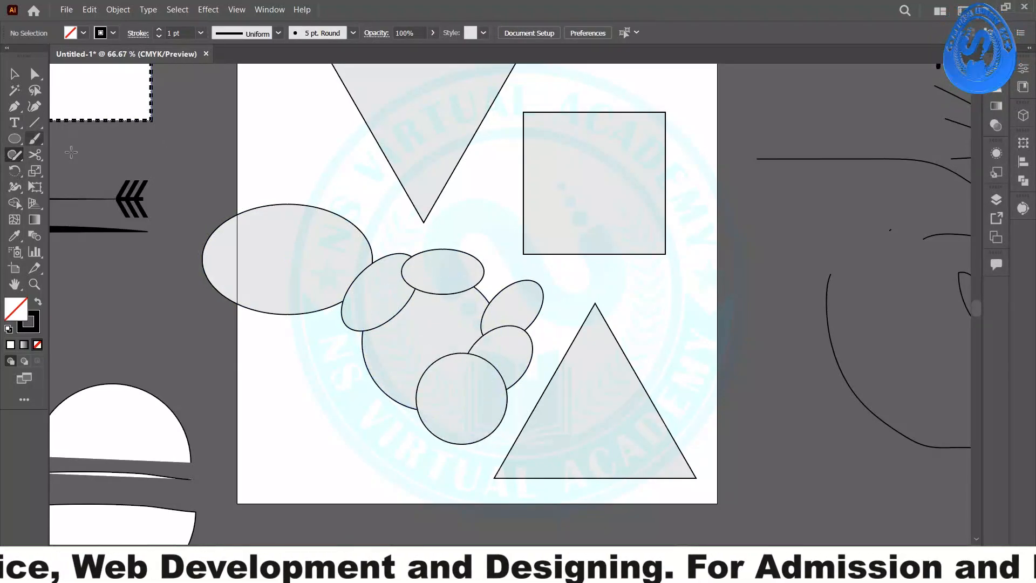
{"action": "mouse_move", "coordinate": [397, 436]}
{"action": "left_mouse_down"}
{"action": "mouse_move", "coordinate": [359, 347]}
{"action": "mouse_move", "coordinate": [417, 352]}
{"action": "mouse_move", "coordinate": [358, 423]}
{"action": "mouse_move", "coordinate": [409, 435]}
{"action": "left_mouse_up"}
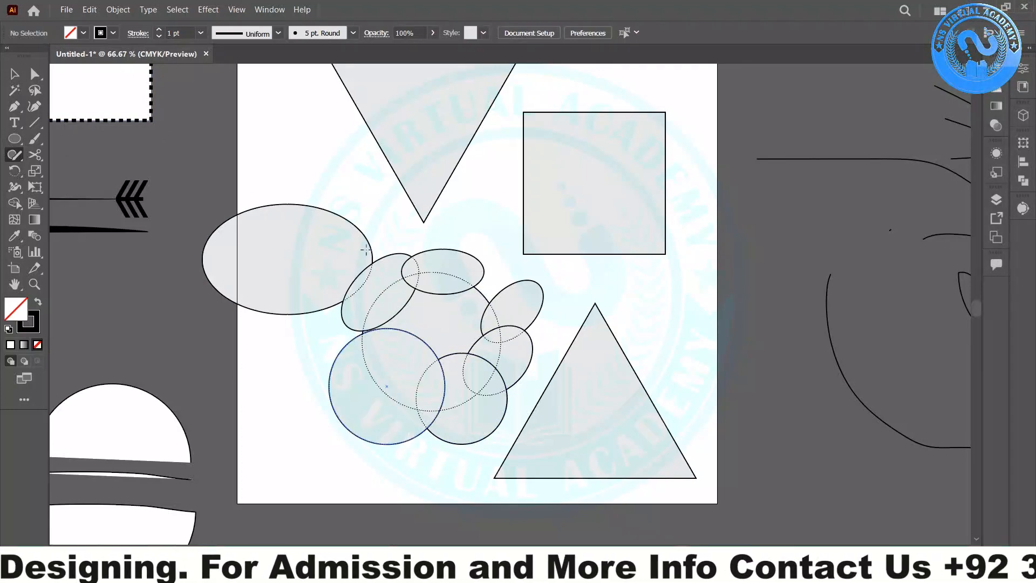
{"action": "scroll", "coordinate": [363, 259], "scroll_direction": "up", "scroll_amount": 5}
{"action": "mouse_move", "coordinate": [394, 156]}
{"action": "left_mouse_down"}
{"action": "mouse_move", "coordinate": [370, 274]}
{"action": "mouse_move", "coordinate": [349, 303]}
{"action": "mouse_move", "coordinate": [515, 323]}
{"action": "mouse_move", "coordinate": [452, 207]}
{"action": "mouse_move", "coordinate": [417, 150]}
{"action": "mouse_move", "coordinate": [393, 163]}
{"action": "left_mouse_up"}
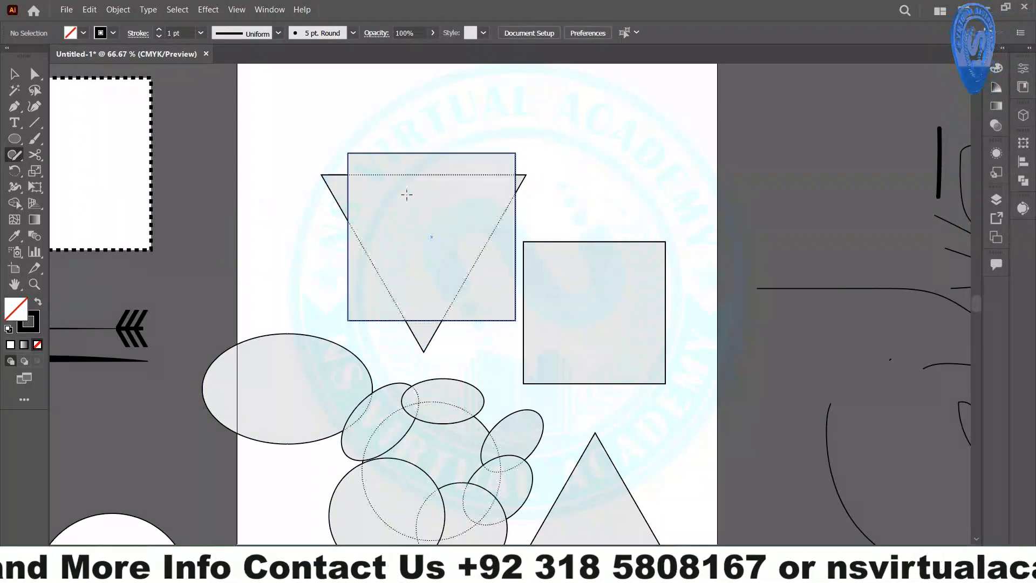
- Select all the Shaper shapes and move them off the artboard onto the canvas to its right
{"action": "scroll", "coordinate": [430, 174], "scroll_direction": "down", "scroll_amount": 3}
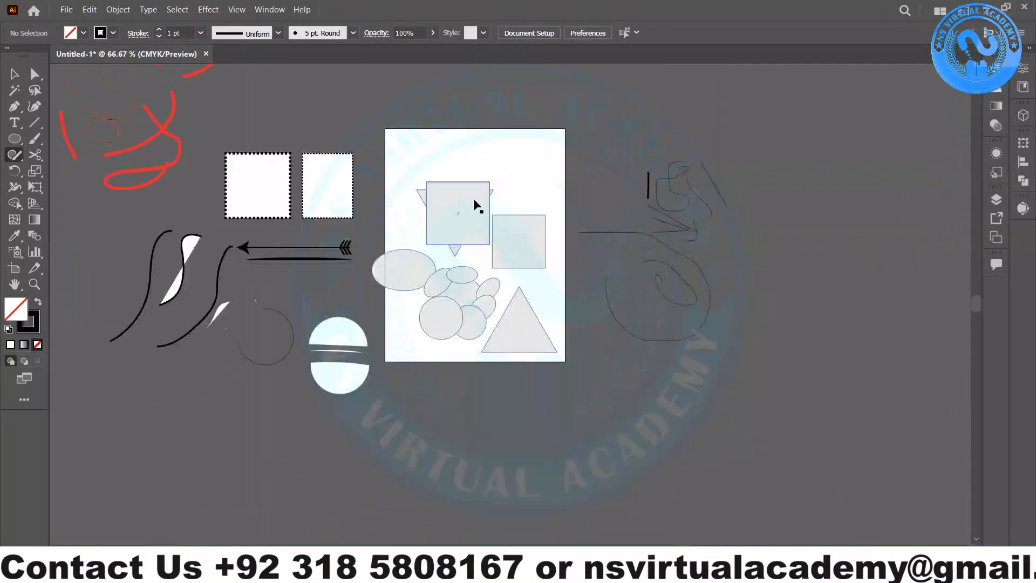
{"action": "key", "text": "v"}
{"action": "key", "text": "b"}
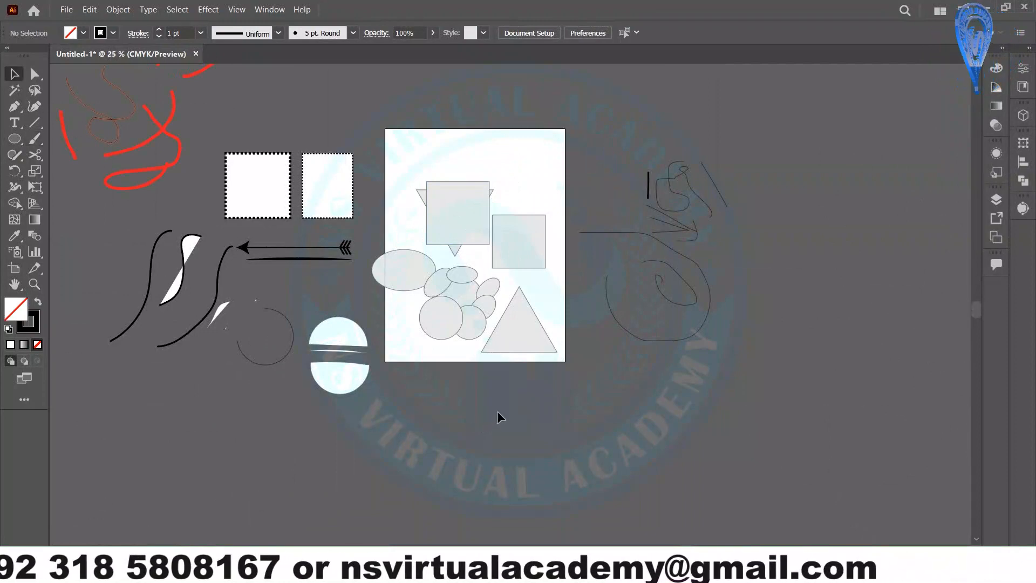
{"action": "left_click_drag", "start_coordinate": [531, 156], "coordinate": [707, 354]}
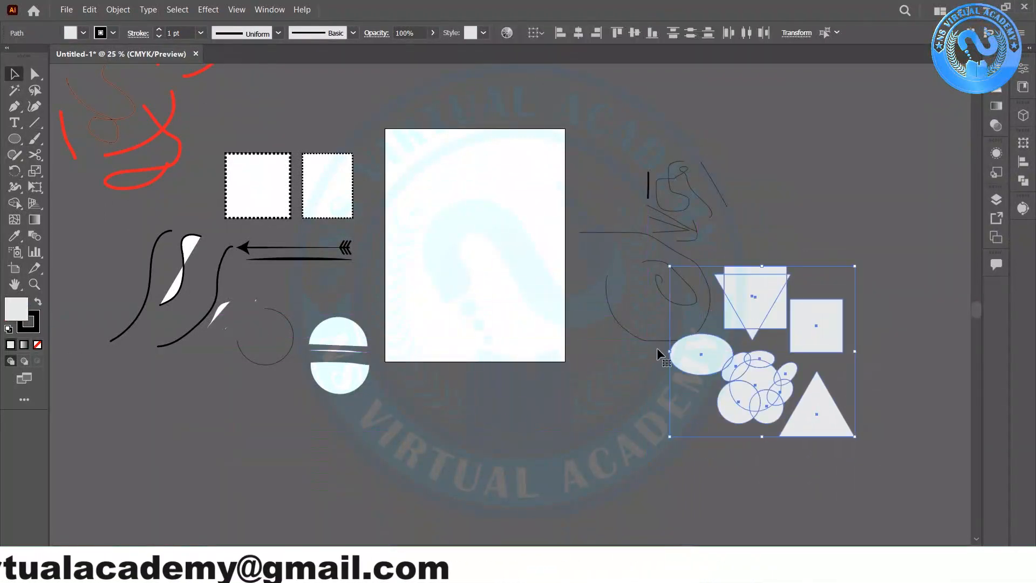
{"action": "left_click", "coordinate": [478, 240]}
- Sketch two small ellipses, a square and a wide rectangle in a row along the artboard's top with the Shaper tool
{"action": "scroll", "coordinate": [435, 162], "scroll_direction": "up", "scroll_amount": 2}
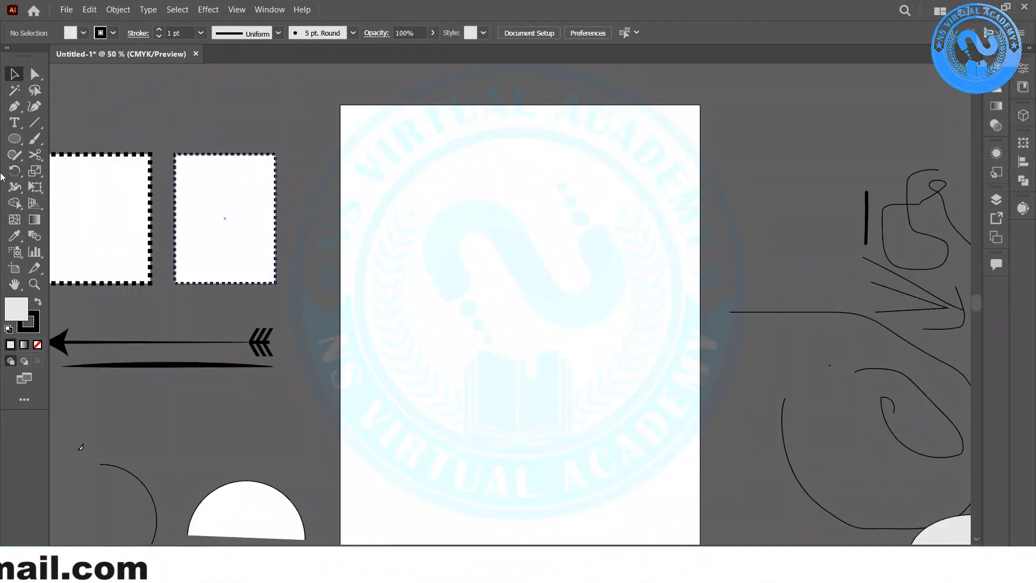
{"action": "left_click", "coordinate": [15, 155]}
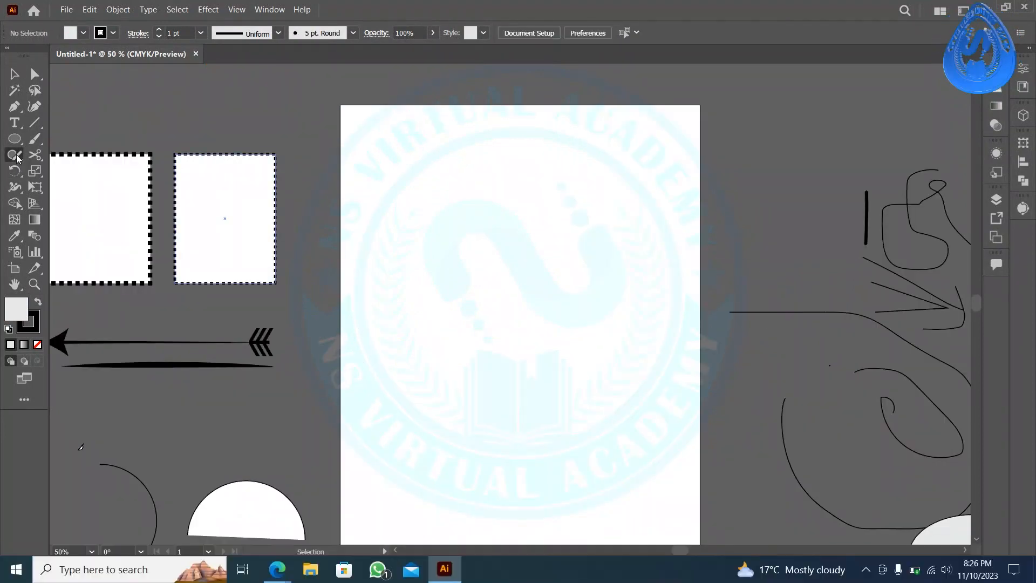
{"action": "mouse_move", "coordinate": [400, 168]}
{"action": "left_mouse_down"}
{"action": "mouse_move", "coordinate": [391, 149]}
{"action": "mouse_move", "coordinate": [435, 172]}
{"action": "mouse_move", "coordinate": [432, 142]}
{"action": "left_mouse_up"}
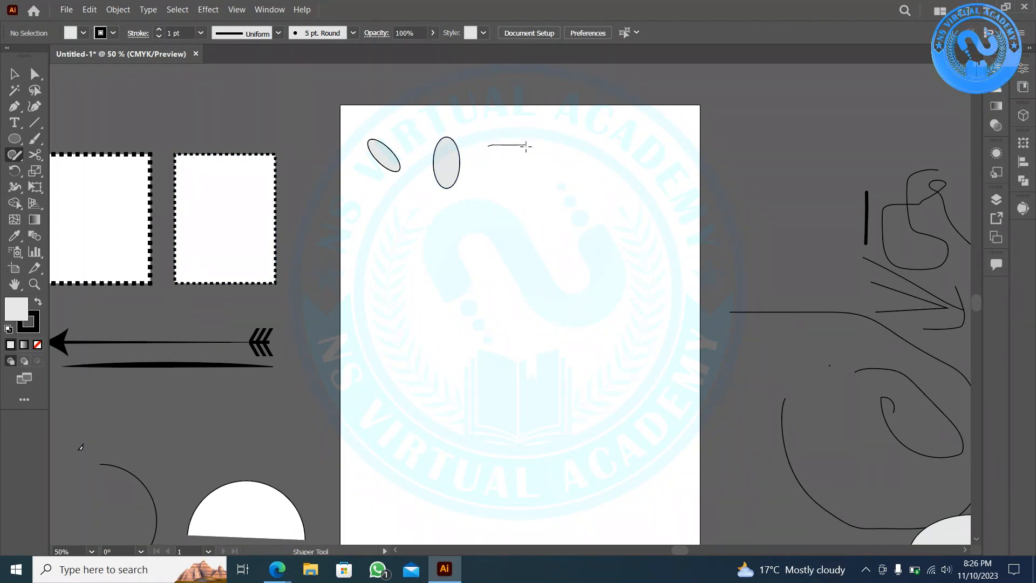
{"action": "mouse_move", "coordinate": [526, 146]}
{"action": "left_mouse_down"}
{"action": "mouse_move", "coordinate": [526, 193]}
{"action": "mouse_move", "coordinate": [466, 177]}
{"action": "mouse_move", "coordinate": [476, 147]}
{"action": "mouse_move", "coordinate": [499, 144]}
{"action": "mouse_move", "coordinate": [685, 145]}
{"action": "mouse_move", "coordinate": [704, 213]}
{"action": "mouse_move", "coordinate": [563, 190]}
{"action": "left_mouse_up"}
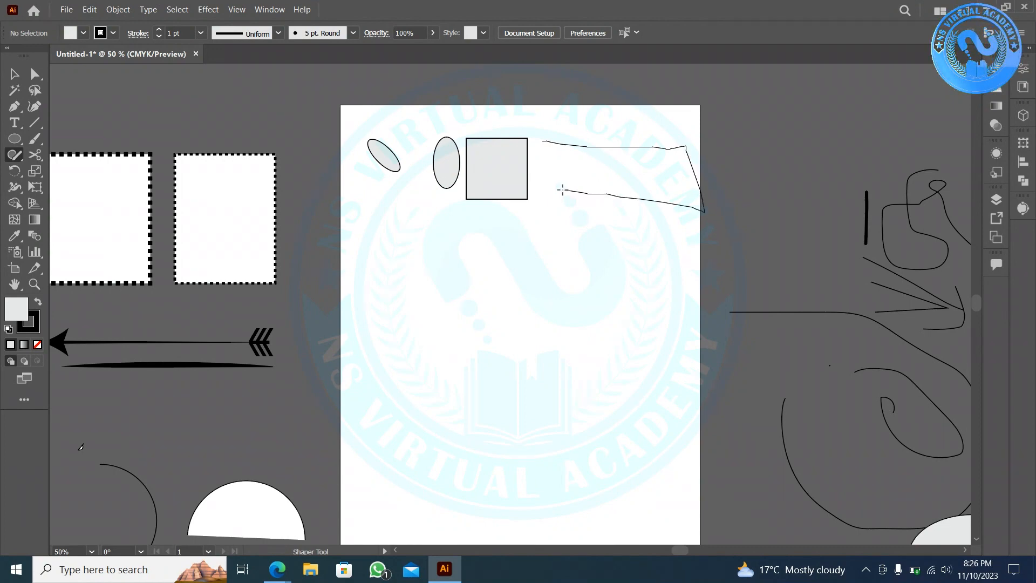
{"action": "left_click_drag", "start_coordinate": [549, 147], "coordinate": [545, 141]}
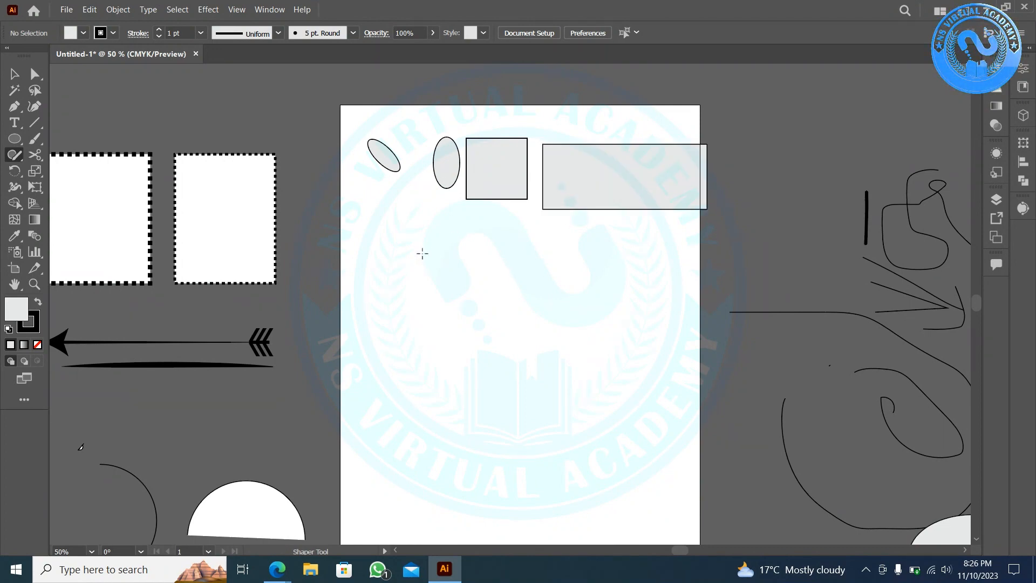
- Sketch a circle, an upright triangle and a tall narrow rectangle in a second row with the Shaper tool
{"action": "mouse_move", "coordinate": [423, 254]}
{"action": "left_mouse_down"}
{"action": "mouse_move", "coordinate": [458, 276]}
{"action": "mouse_move", "coordinate": [432, 237]}
{"action": "left_mouse_up"}
{"action": "left_click_drag", "start_coordinate": [536, 245], "coordinate": [515, 278]}
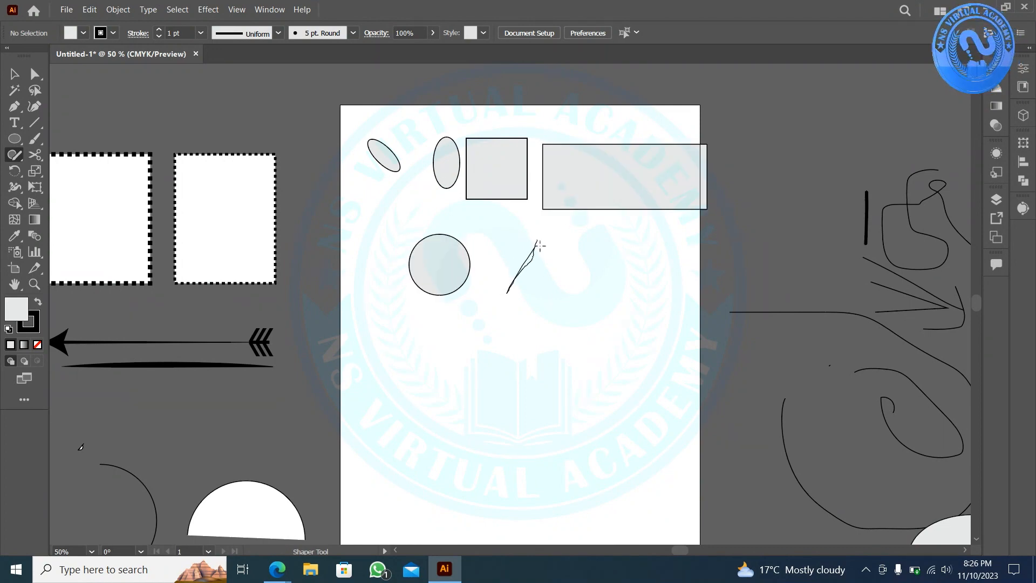
{"action": "mouse_move", "coordinate": [539, 246]}
{"action": "left_mouse_down"}
{"action": "mouse_move", "coordinate": [489, 303]}
{"action": "mouse_move", "coordinate": [533, 249]}
{"action": "left_mouse_up"}
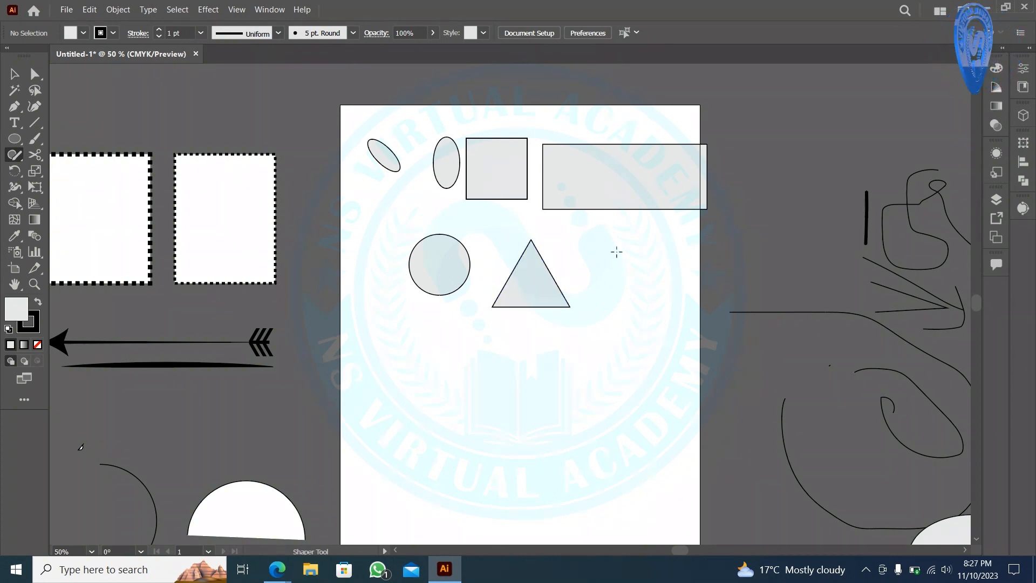
{"action": "mouse_move", "coordinate": [627, 346]}
{"action": "left_mouse_down"}
{"action": "mouse_move", "coordinate": [640, 420]}
{"action": "mouse_move", "coordinate": [665, 409]}
{"action": "mouse_move", "coordinate": [644, 281]}
{"action": "left_mouse_up"}
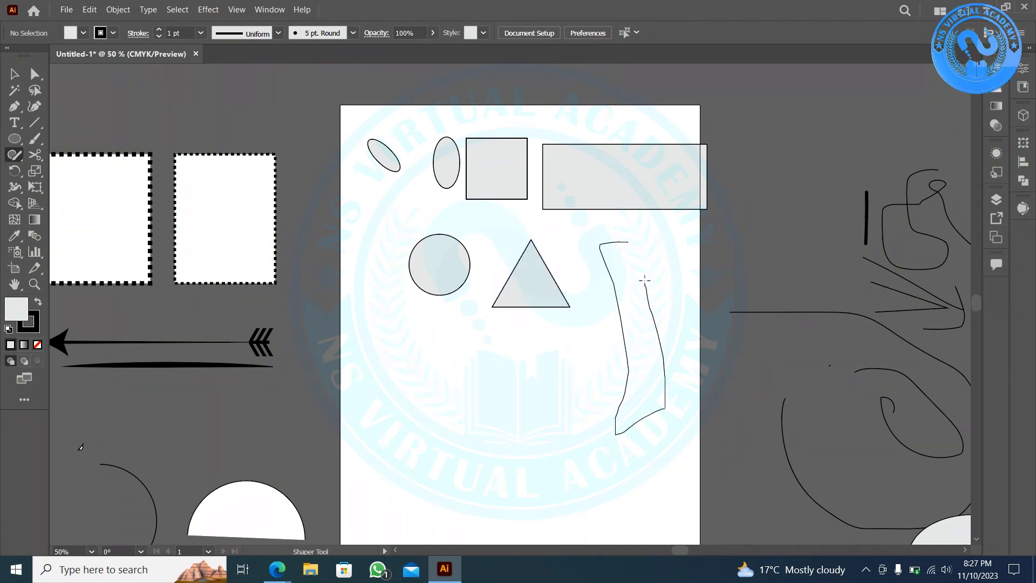
{"action": "left_click_drag", "start_coordinate": [630, 241], "coordinate": [601, 244]}
- Sketch a circle below the triangle and a narrow upright ellipse beside it, and try an irregular many-sided shape at the artboard's left edge
{"action": "mouse_move", "coordinate": [543, 359]}
{"action": "left_mouse_down"}
{"action": "mouse_move", "coordinate": [467, 361]}
{"action": "mouse_move", "coordinate": [538, 362]}
{"action": "left_mouse_up"}
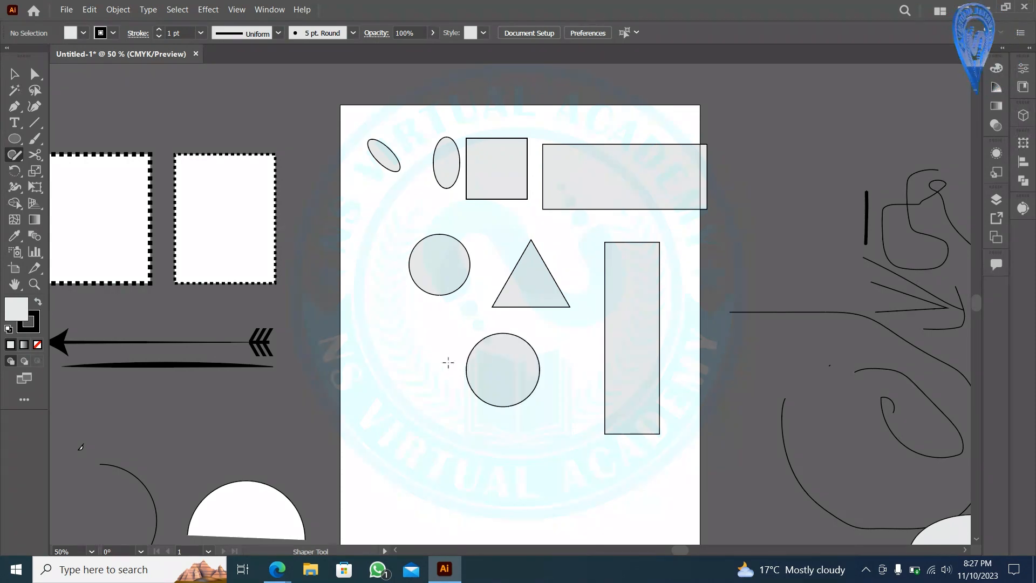
{"action": "mouse_move", "coordinate": [406, 341]}
{"action": "left_mouse_down"}
{"action": "mouse_move", "coordinate": [416, 394]}
{"action": "mouse_move", "coordinate": [408, 343]}
{"action": "left_mouse_up"}
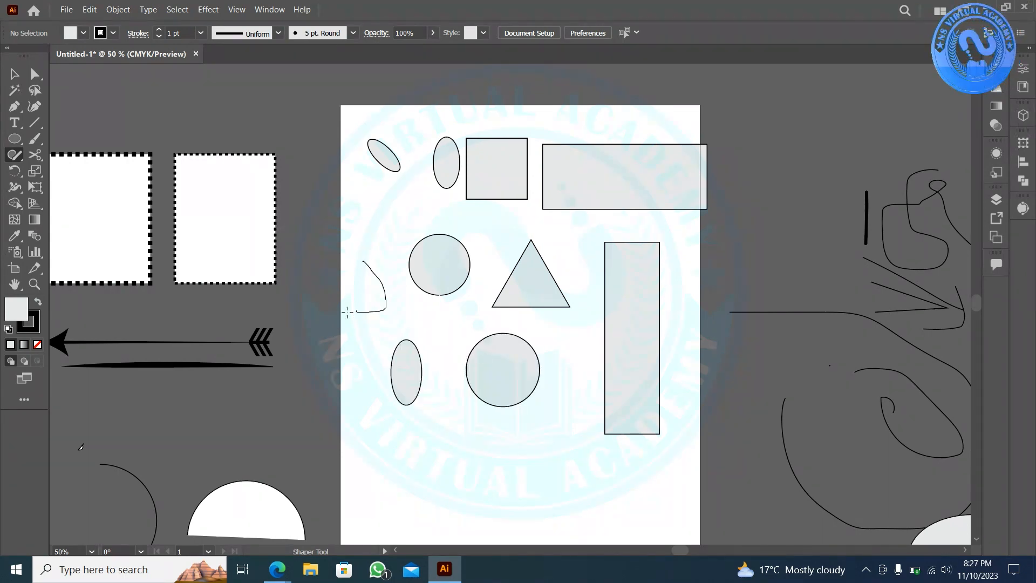
{"action": "left_click_drag", "start_coordinate": [348, 312], "coordinate": [318, 378]}
{"action": "mouse_move", "coordinate": [317, 318]}
{"action": "left_mouse_down"}
{"action": "mouse_move", "coordinate": [330, 224]}
{"action": "mouse_move", "coordinate": [367, 270]}
{"action": "left_mouse_up"}
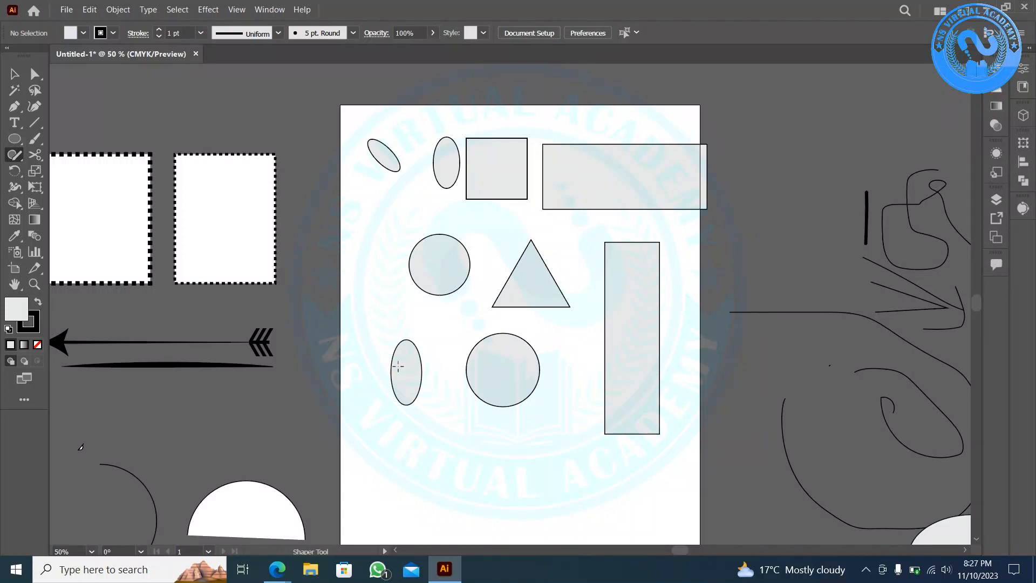
- Sketch a flat ellipse and a small upright rectangle near the artboard's bottom with the Shaper tool
{"action": "scroll", "coordinate": [435, 310], "scroll_direction": "down", "scroll_amount": 3}
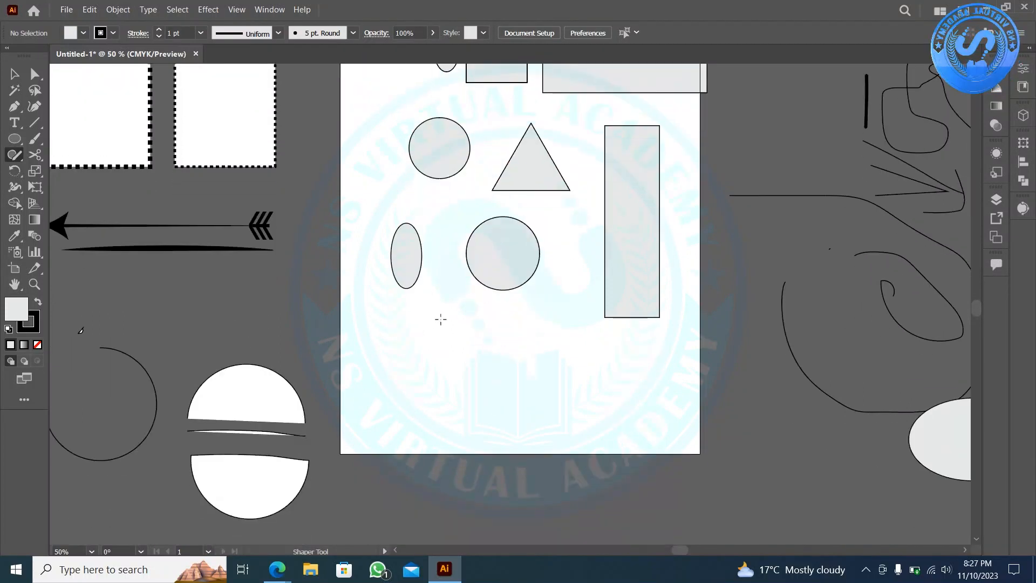
{"action": "mouse_move", "coordinate": [491, 339]}
{"action": "left_mouse_down"}
{"action": "mouse_move", "coordinate": [514, 389]}
{"action": "mouse_move", "coordinate": [488, 313]}
{"action": "mouse_move", "coordinate": [479, 372]}
{"action": "mouse_move", "coordinate": [551, 363]}
{"action": "mouse_move", "coordinate": [512, 336]}
{"action": "mouse_move", "coordinate": [490, 381]}
{"action": "mouse_move", "coordinate": [543, 364]}
{"action": "mouse_move", "coordinate": [516, 340]}
{"action": "left_mouse_up"}
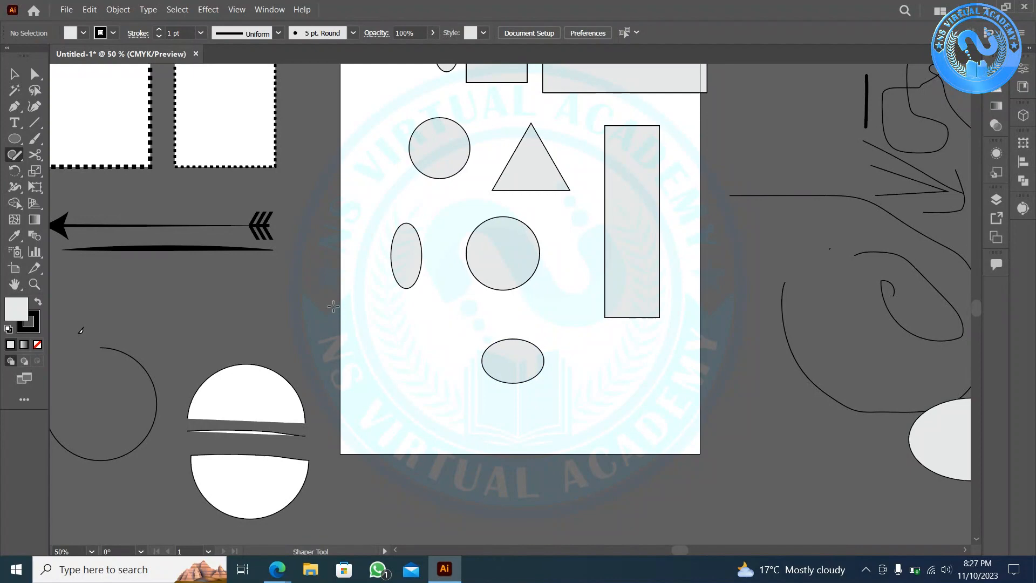
{"action": "mouse_move", "coordinate": [421, 334]}
{"action": "left_mouse_down"}
{"action": "mouse_move", "coordinate": [400, 402]}
{"action": "mouse_move", "coordinate": [364, 378]}
{"action": "mouse_move", "coordinate": [373, 327]}
{"action": "left_mouse_up"}
{"action": "mouse_move", "coordinate": [438, 358]}
{"action": "left_mouse_down"}
{"action": "mouse_move", "coordinate": [480, 319]}
{"action": "mouse_move", "coordinate": [606, 349]}
{"action": "mouse_move", "coordinate": [677, 343]}
{"action": "mouse_move", "coordinate": [687, 288]}
{"action": "mouse_move", "coordinate": [804, 408]}
{"action": "left_mouse_up"}
{"action": "mouse_move", "coordinate": [580, 365]}
{"action": "left_mouse_down"}
{"action": "mouse_move", "coordinate": [495, 312]}
{"action": "mouse_move", "coordinate": [440, 386]}
{"action": "left_mouse_up"}
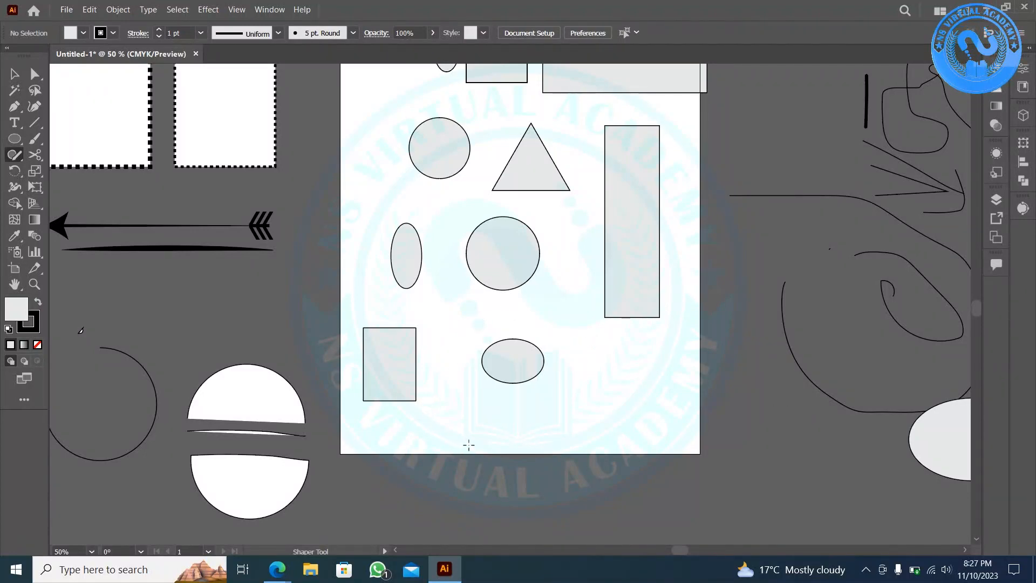
- Sketch a large triangle overlapping the flat ellipse, a square below the tall rectangle and a small triangle between them with the Shaper tool
{"action": "left_click_drag", "start_coordinate": [468, 445], "coordinate": [567, 379]}
{"action": "mouse_move", "coordinate": [552, 448]}
{"action": "left_mouse_down"}
{"action": "mouse_move", "coordinate": [448, 455]}
{"action": "mouse_move", "coordinate": [475, 440]}
{"action": "left_mouse_up"}
{"action": "mouse_move", "coordinate": [637, 348]}
{"action": "left_mouse_down"}
{"action": "mouse_move", "coordinate": [668, 362]}
{"action": "mouse_move", "coordinate": [620, 348]}
{"action": "left_mouse_up"}
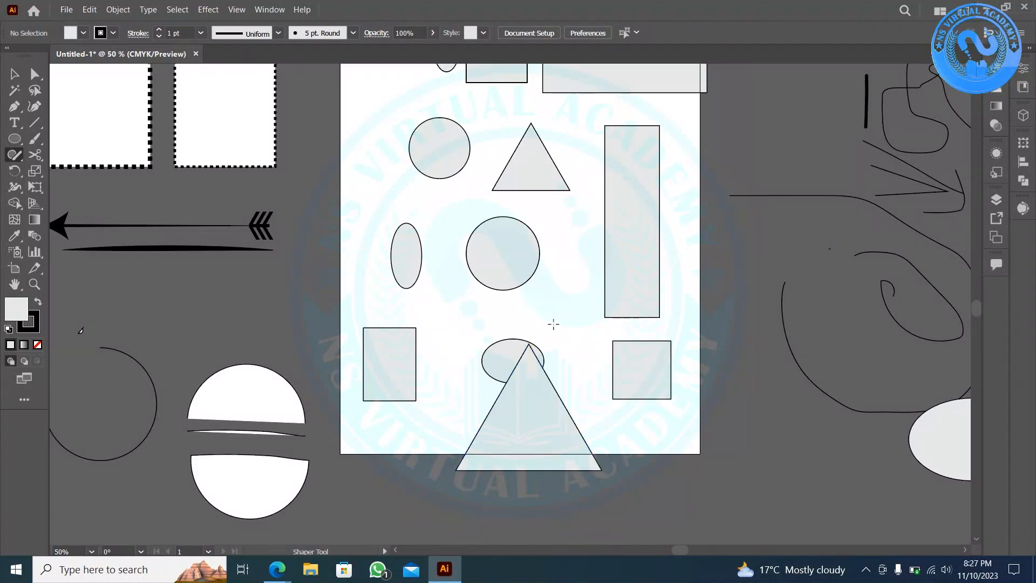
{"action": "left_click_drag", "start_coordinate": [560, 325], "coordinate": [556, 326]}
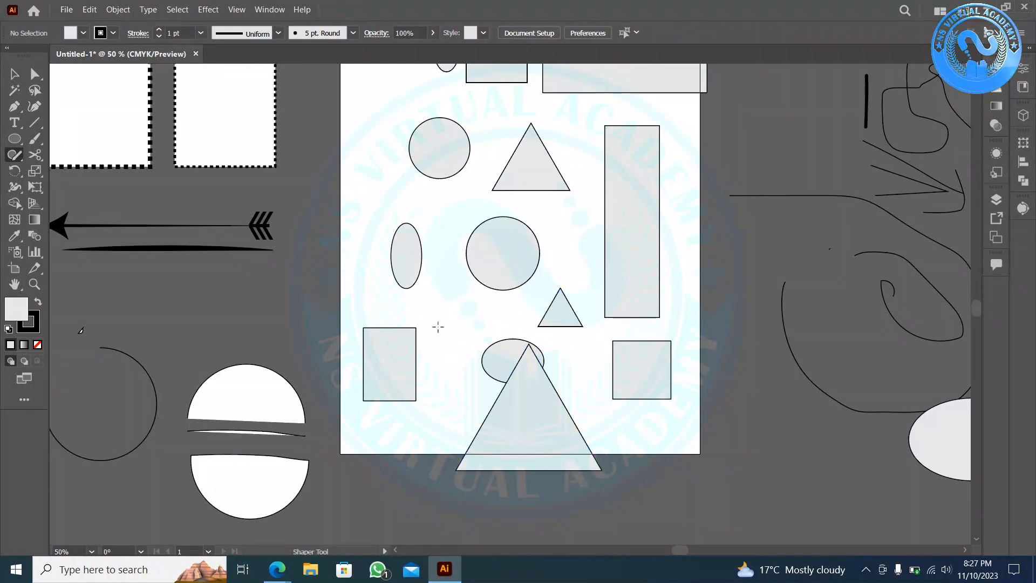
- Sketch a wide flat rectangle below the centre circle and another triangle overlapping the lower-left rectangle with the Shaper tool
{"action": "left_click_drag", "start_coordinate": [438, 327], "coordinate": [516, 305]}
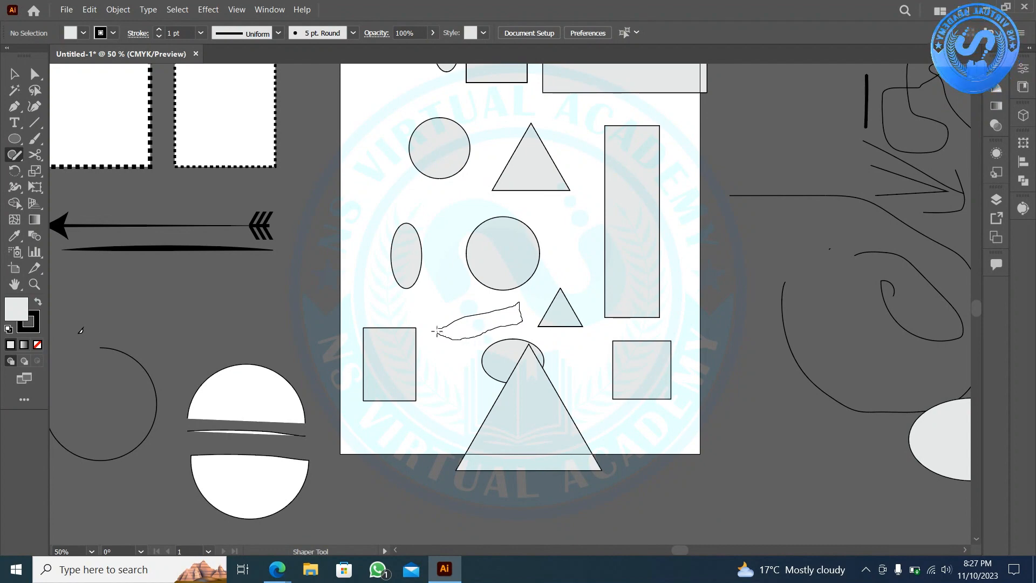
{"action": "mouse_move", "coordinate": [440, 330]}
{"action": "left_mouse_down"}
{"action": "mouse_move", "coordinate": [423, 400]}
{"action": "mouse_move", "coordinate": [391, 429]}
{"action": "left_mouse_up"}
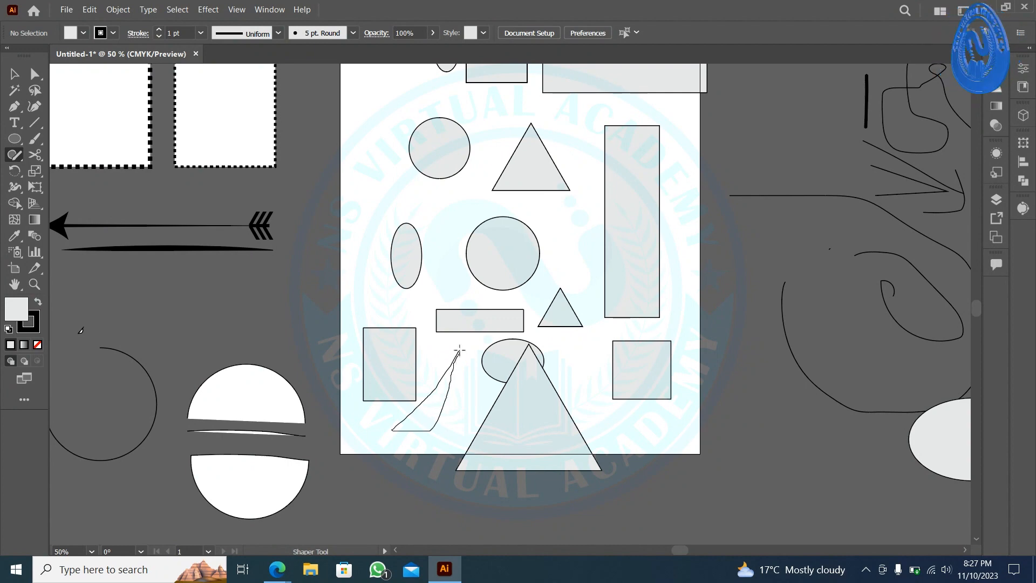
{"action": "left_click_drag", "start_coordinate": [456, 354], "coordinate": [458, 351]}
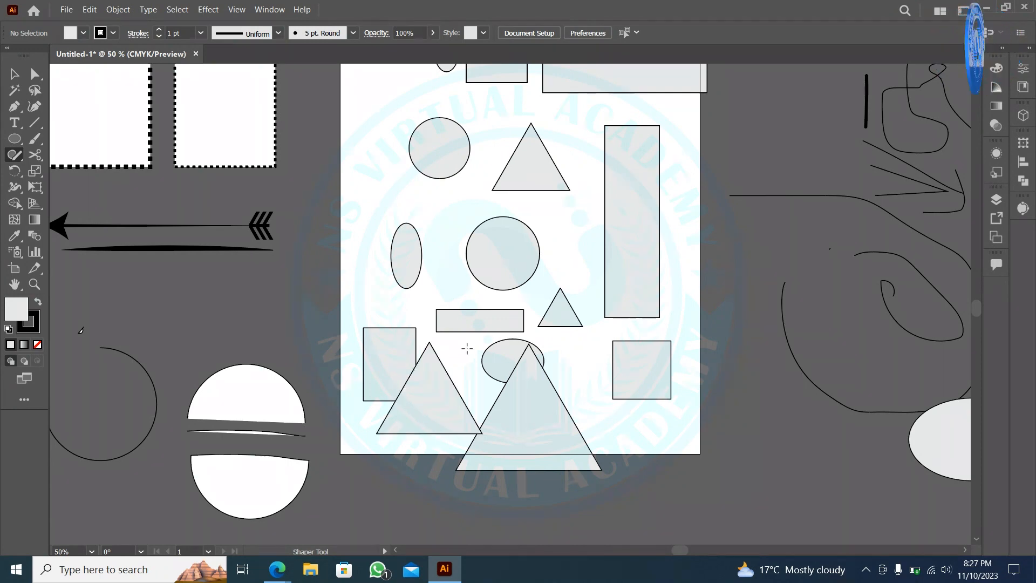
- Select all the sketched shapes on the artboard and move them off it, about 457 pt right and 831 pt down
{"action": "key", "text": "ctrl+minus"}
{"action": "left_click", "coordinate": [14, 74]}
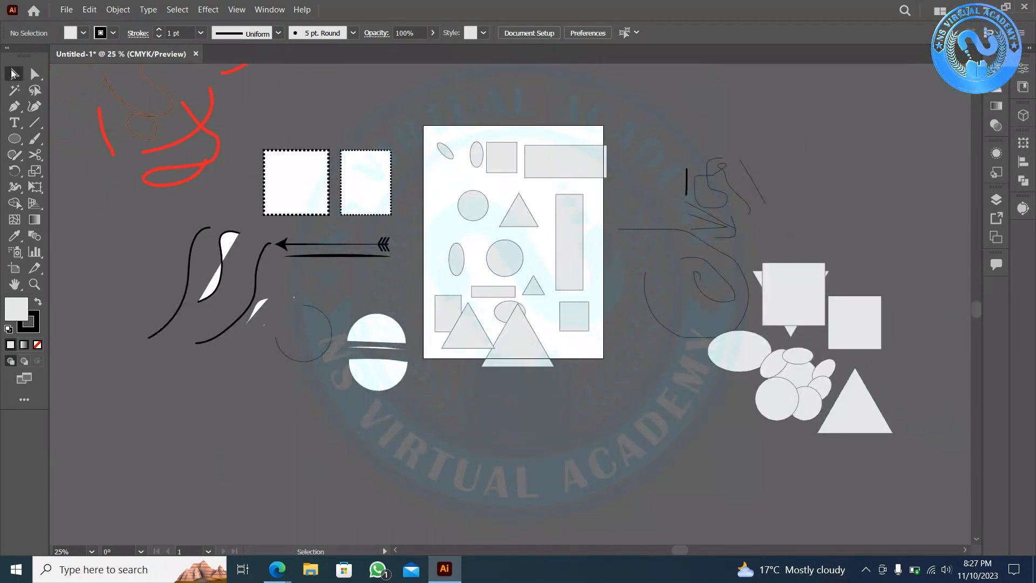
{"action": "scroll", "coordinate": [555, 417], "scroll_direction": "down", "scroll_amount": 1}
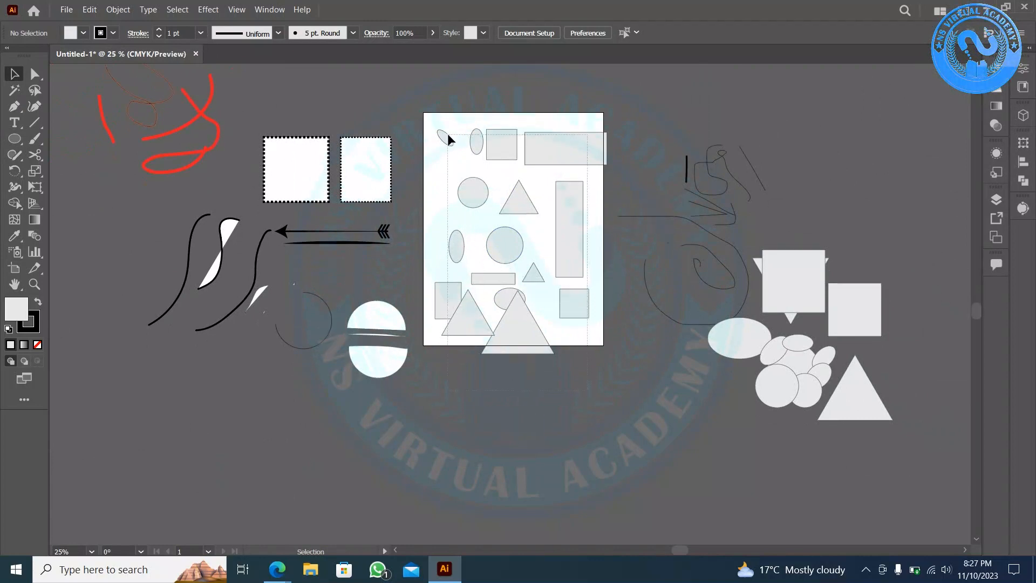
{"action": "left_click_drag", "start_coordinate": [448, 138], "coordinate": [564, 389]}
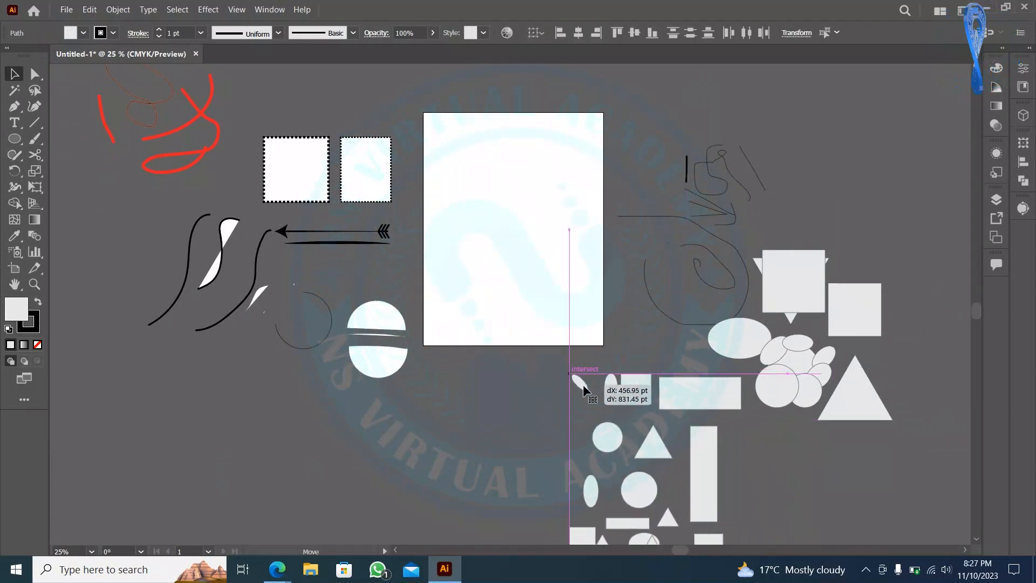
{"action": "left_click", "coordinate": [474, 235]}
{"action": "scroll", "coordinate": [474, 236], "scroll_direction": "up", "scroll_amount": 2}
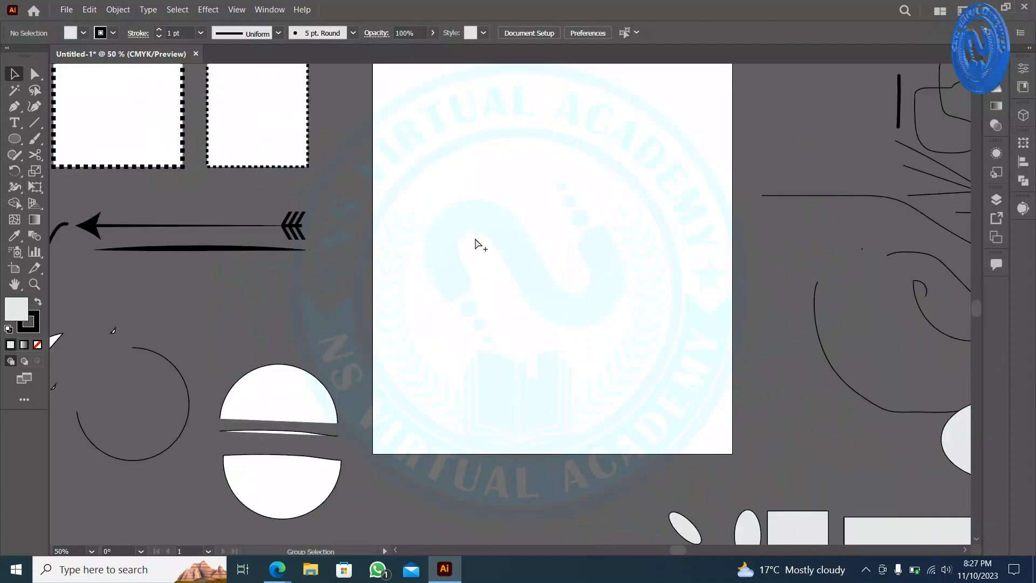
{"action": "scroll", "coordinate": [475, 238], "scroll_direction": "down", "scroll_amount": 2}
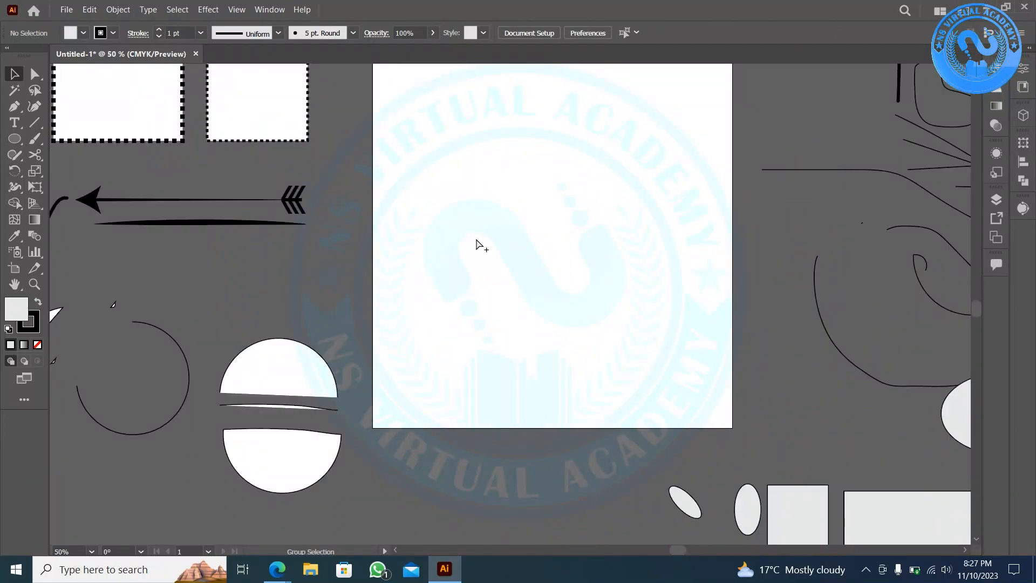
{"action": "scroll", "coordinate": [475, 238], "scroll_direction": "down", "scroll_amount": 2}
{"action": "scroll", "coordinate": [522, 262], "scroll_direction": "up", "scroll_amount": 2}
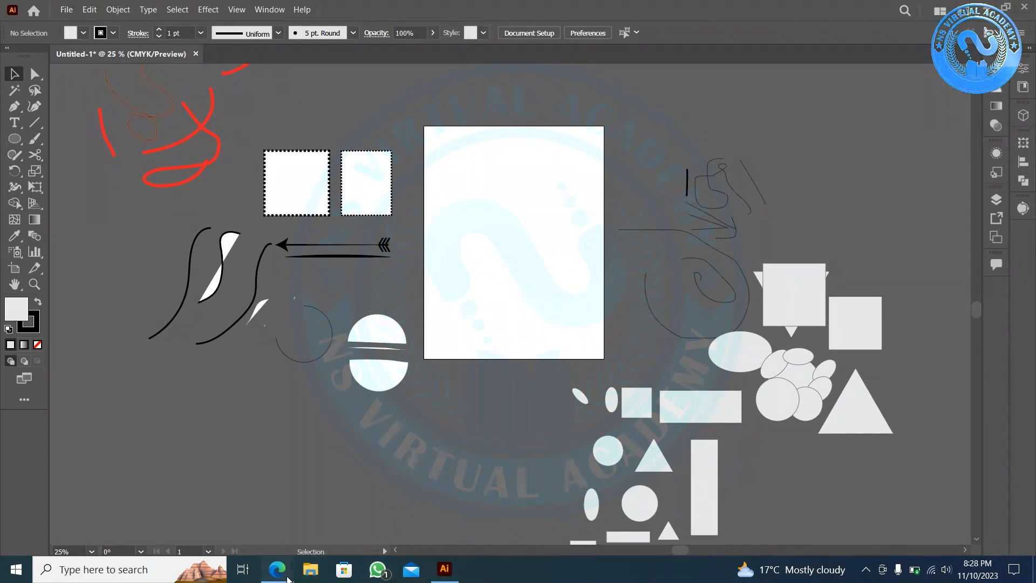
- Switch to the Edge browser and open google.com in a new tab
{"action": "mouse_move", "coordinate": [277, 570]}
{"action": "left_click", "coordinate": [135, 503]}
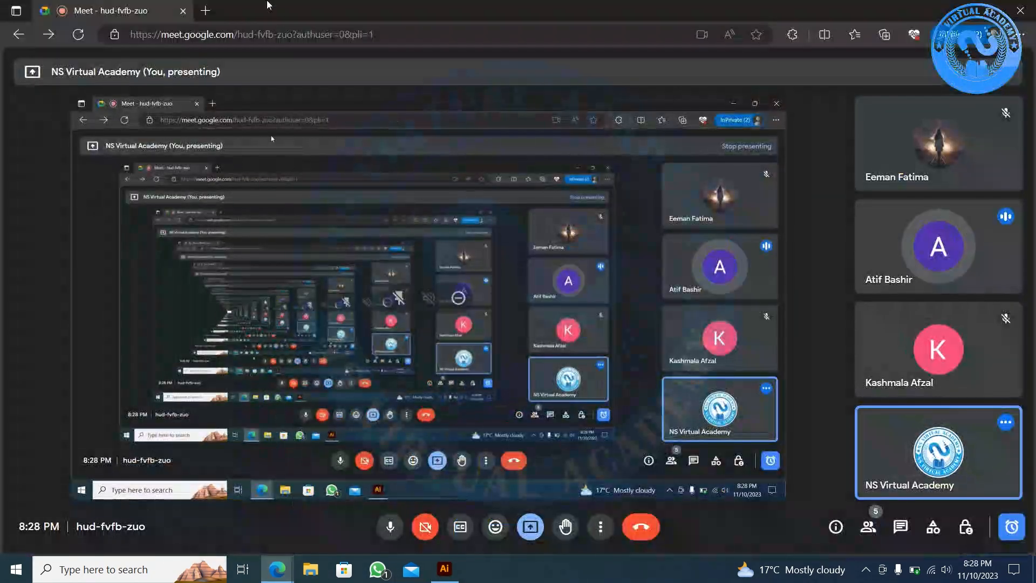
{"action": "left_click", "coordinate": [207, 10]}
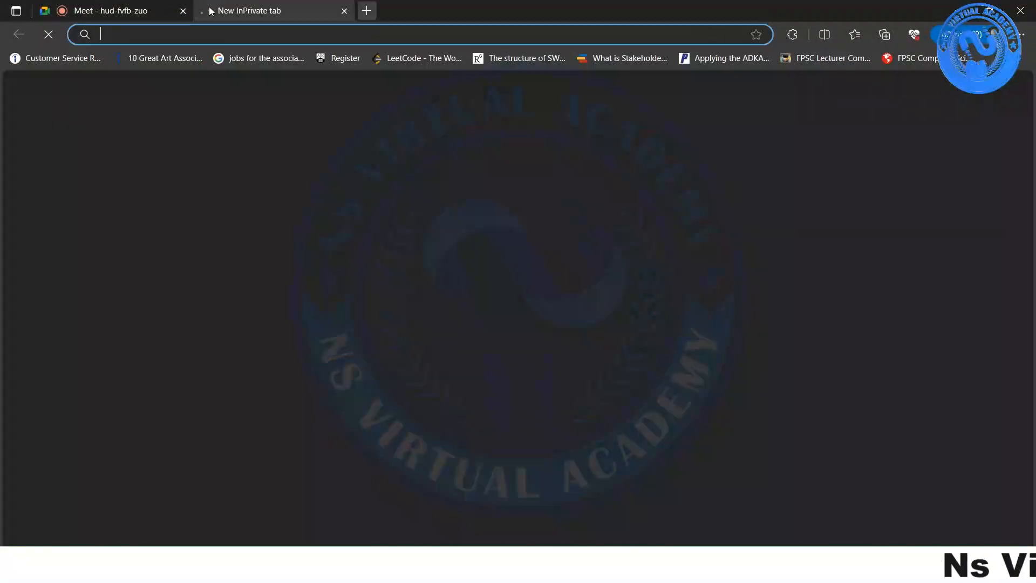
{"action": "type", "text": "google.com"}
{"action": "key", "text": "Return"}
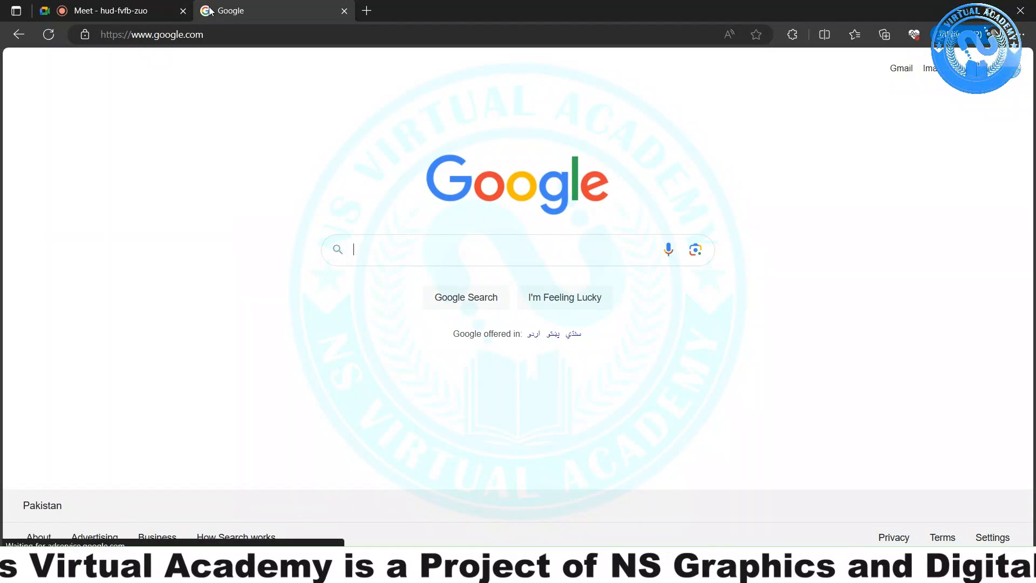
- Search Google for "google earth"
{"action": "type", "text": "e"}
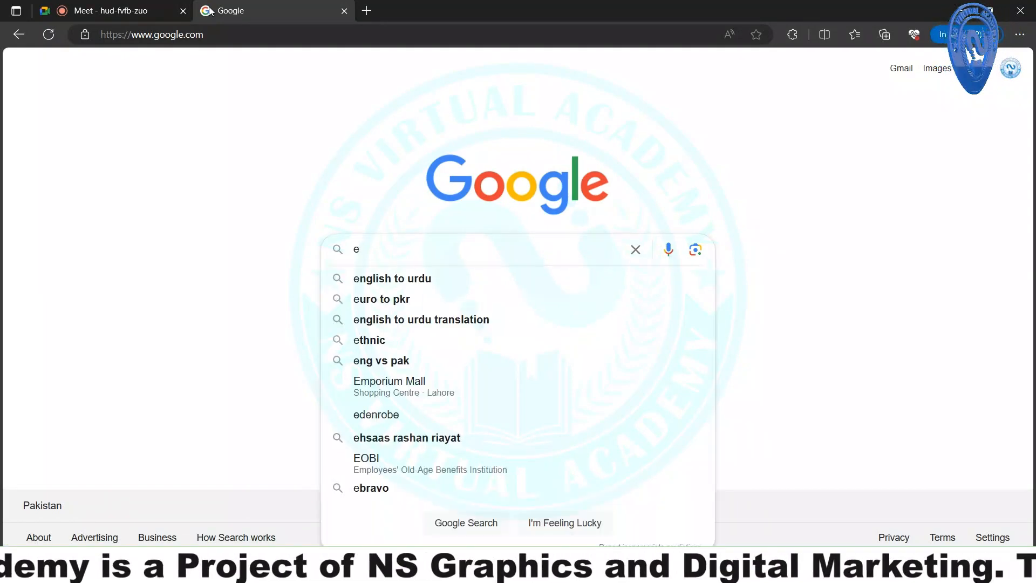
{"action": "key", "text": "BackSpace"}
{"action": "type", "text": "google ea"}
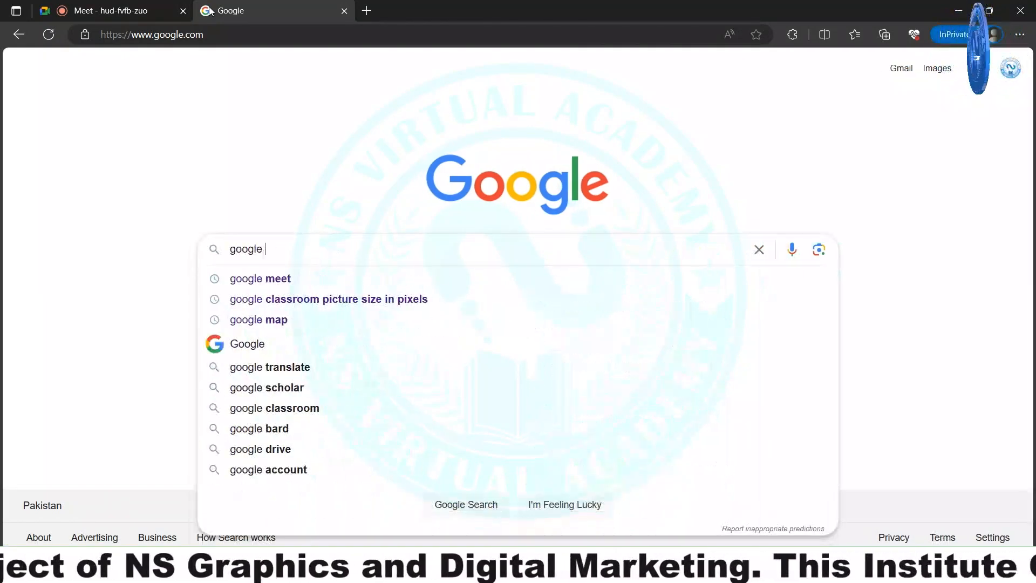
{"action": "type", "text": "rth"}
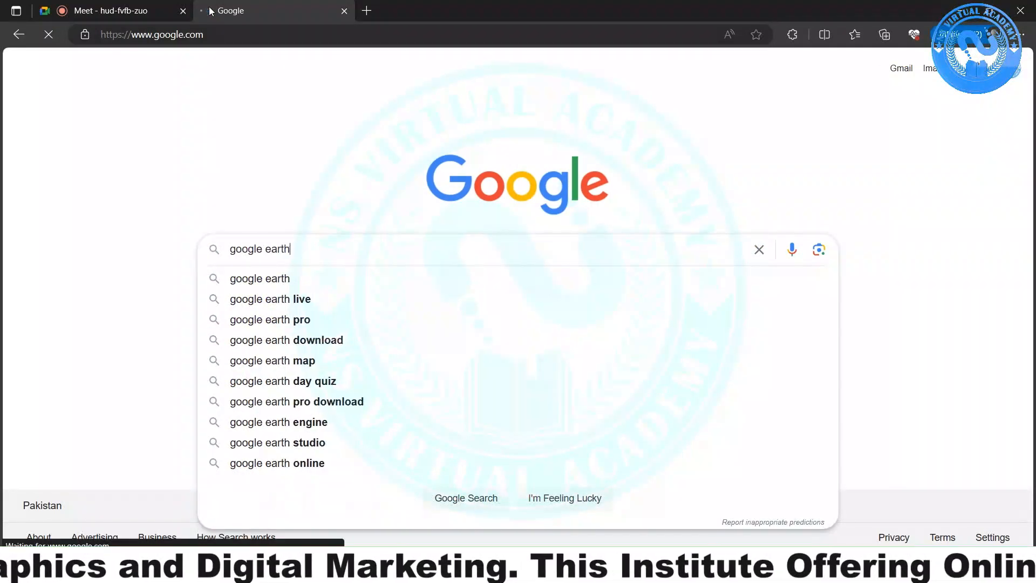
{"action": "key", "text": "Return"}
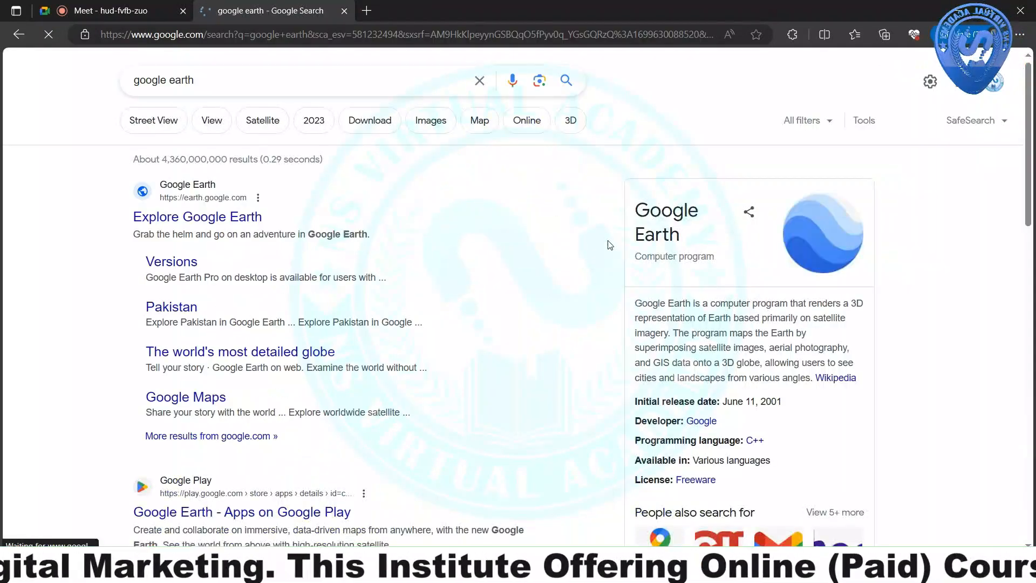
- Narrow the search to Google Earth View and show its image results
{"action": "scroll", "coordinate": [207, 128], "scroll_direction": "down", "scroll_amount": 8}
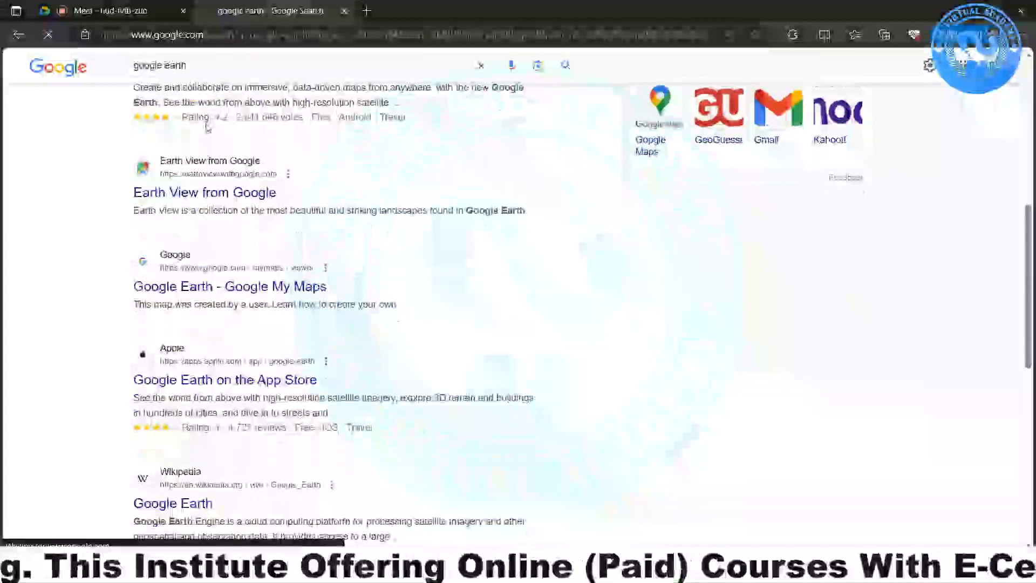
{"action": "scroll", "coordinate": [216, 125], "scroll_direction": "up", "scroll_amount": 8}
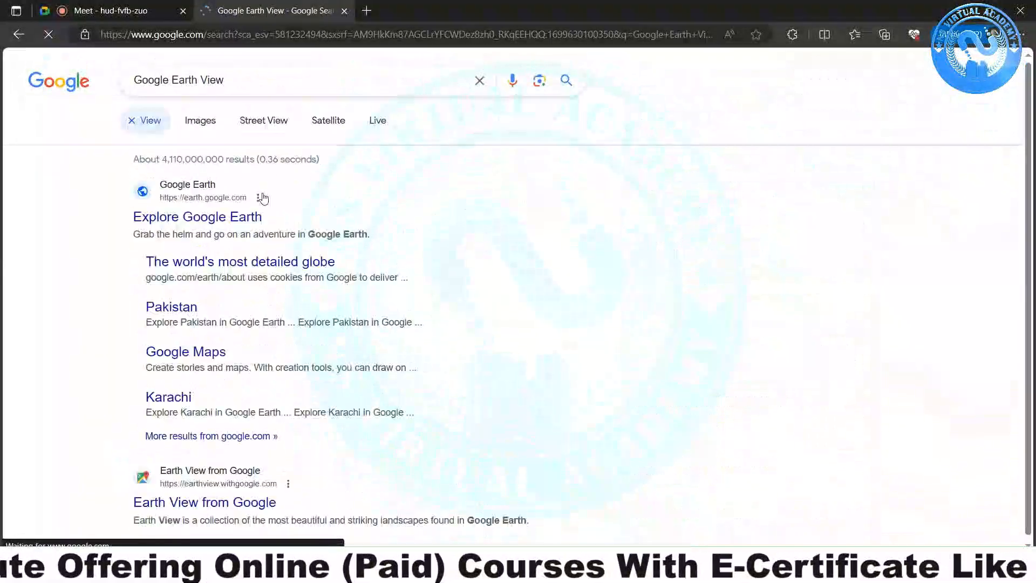
{"action": "left_click", "coordinate": [199, 129]}
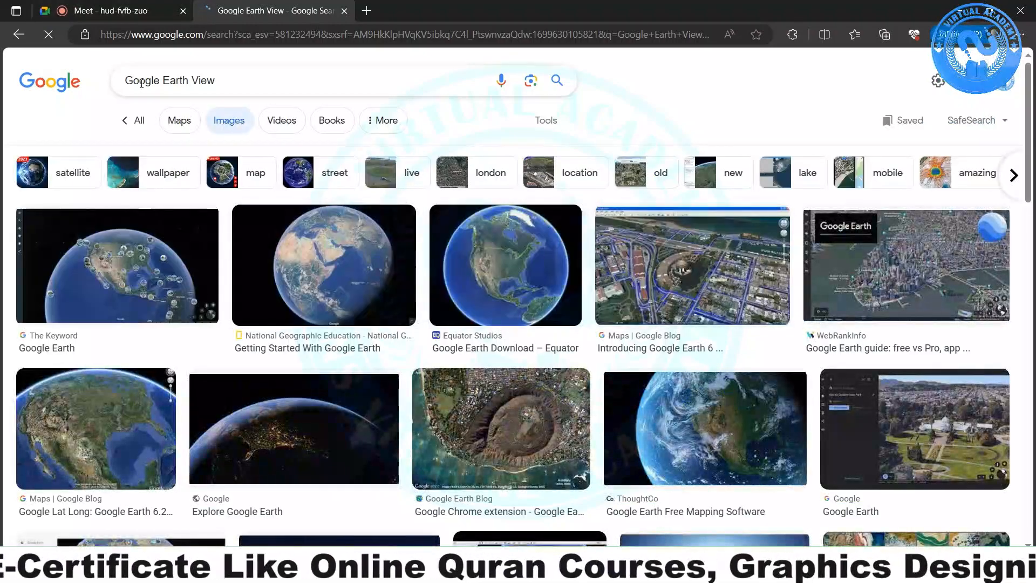
- Extend the image search to "Google Earth View in vector"
{"action": "right_click", "coordinate": [312, 87]}
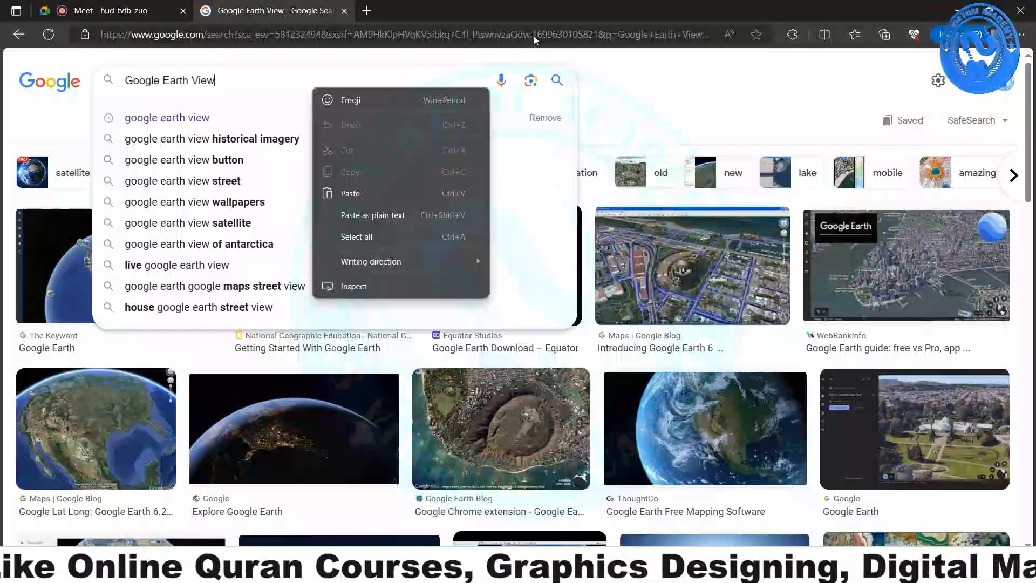
{"action": "left_click", "coordinate": [626, 5]}
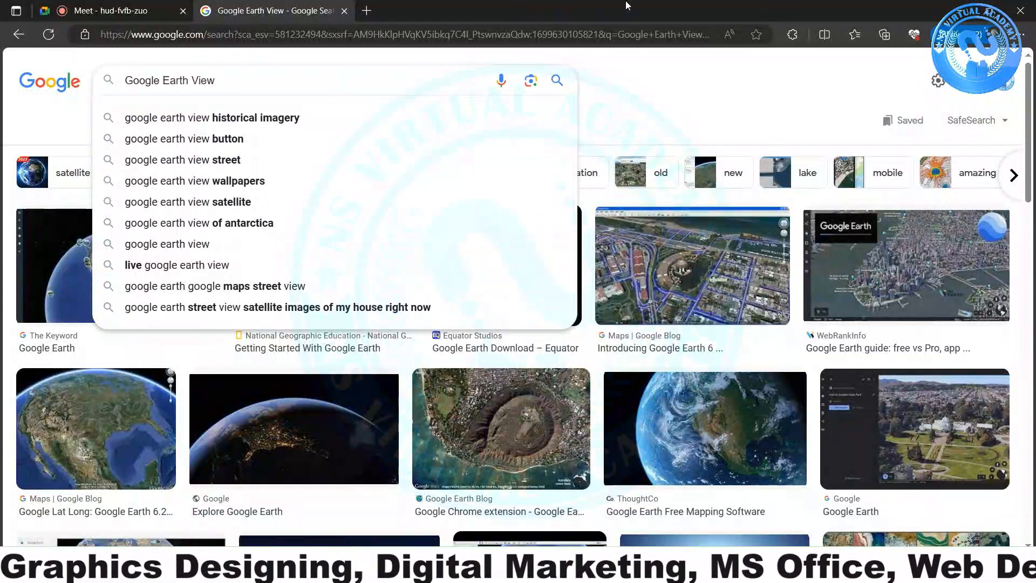
{"action": "type", "text": "in vect"}
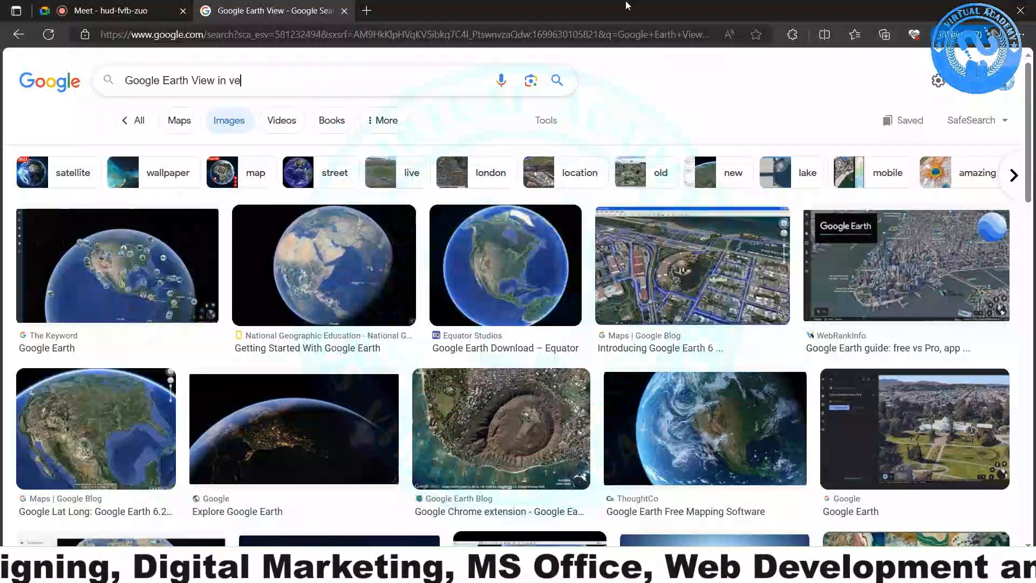
{"action": "type", "text": "or"}
{"action": "key", "text": "Return"}
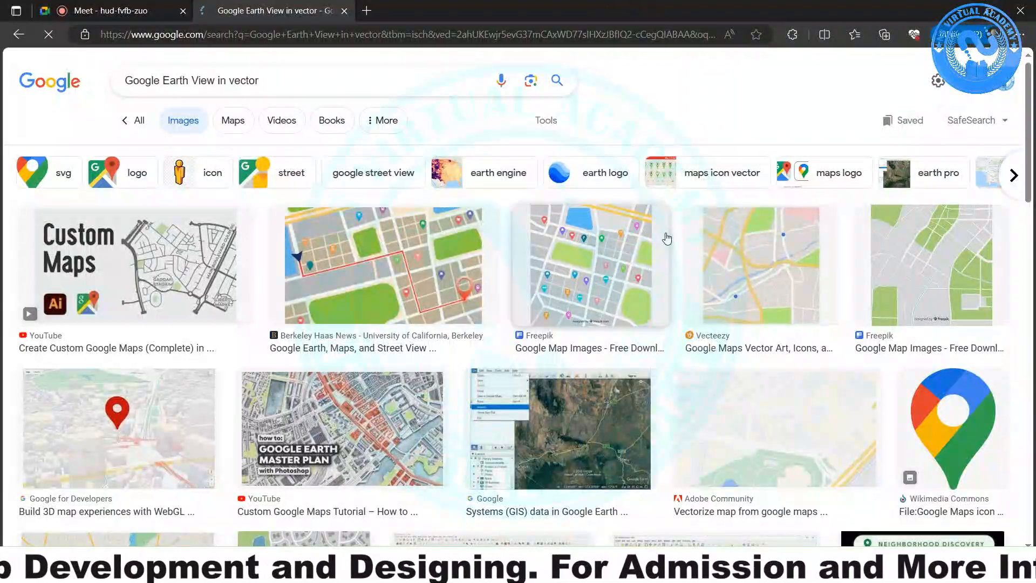
- Look through the vector image results and filter them to "earth logo"
{"action": "scroll", "coordinate": [422, 378], "scroll_direction": "down", "scroll_amount": 8}
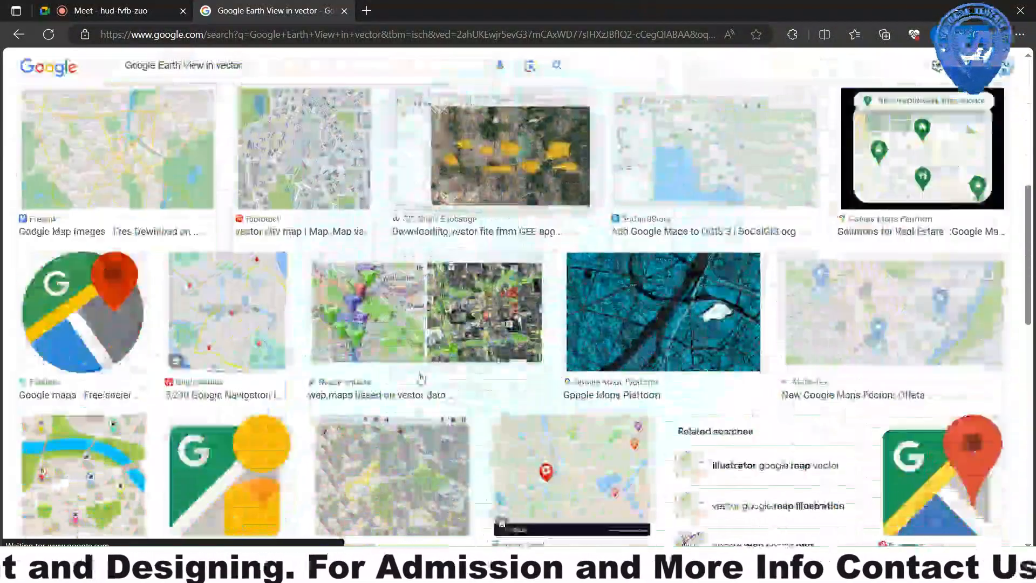
{"action": "scroll", "coordinate": [397, 358], "scroll_direction": "down", "scroll_amount": 1}
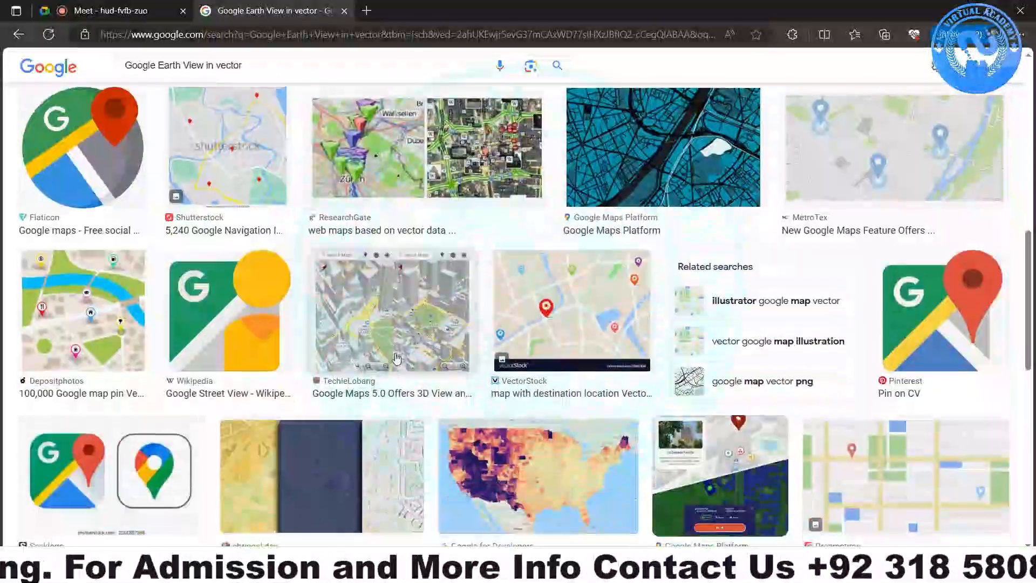
{"action": "scroll", "coordinate": [397, 358], "scroll_direction": "up", "scroll_amount": 10}
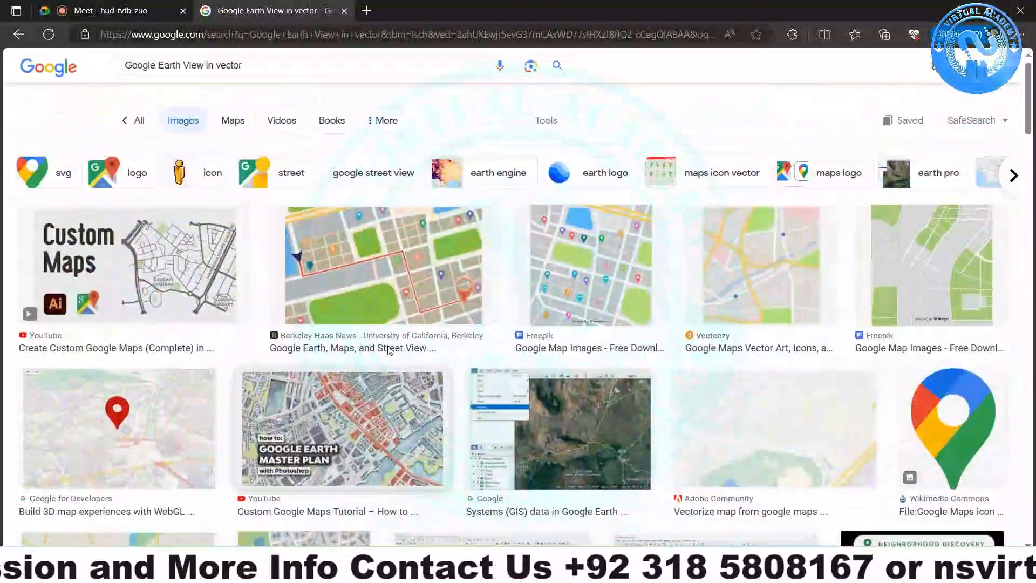
{"action": "left_click", "coordinate": [593, 182]}
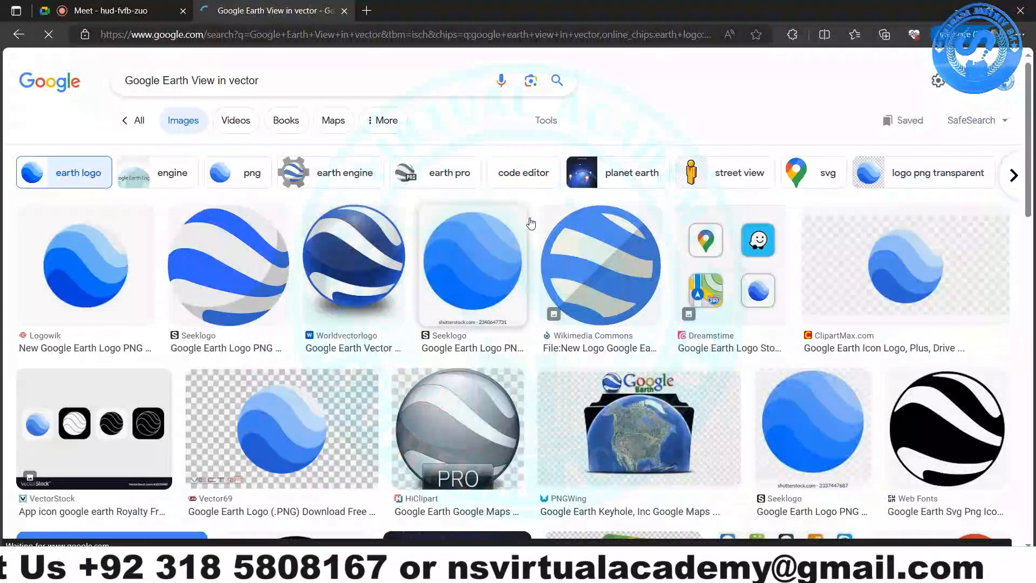
- Copy the first Google Earth logo image from the results and switch back to Illustrator
{"action": "right_click", "coordinate": [100, 252]}
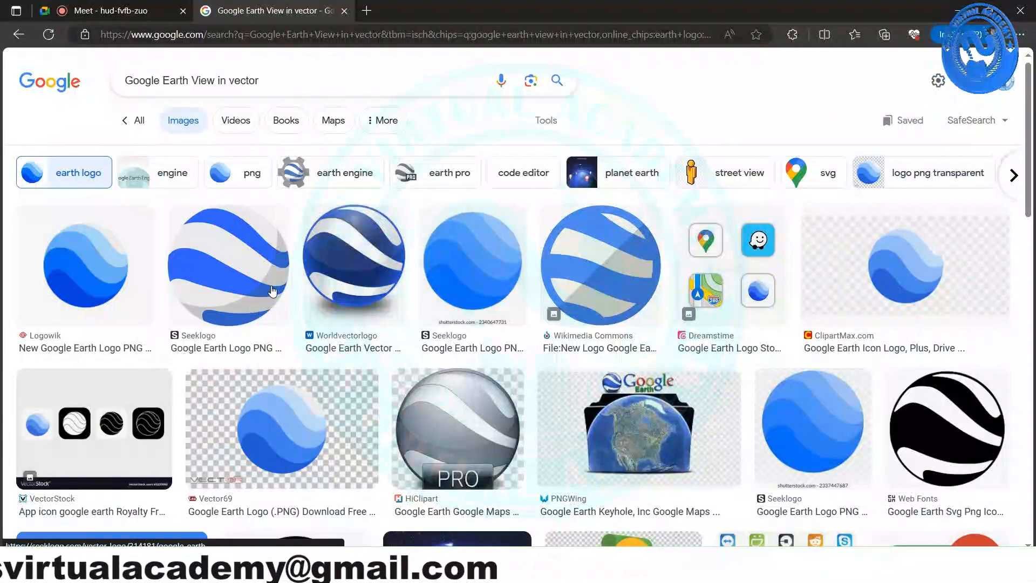
{"action": "left_click", "coordinate": [181, 358]}
{"action": "left_click", "coordinate": [964, 9]}
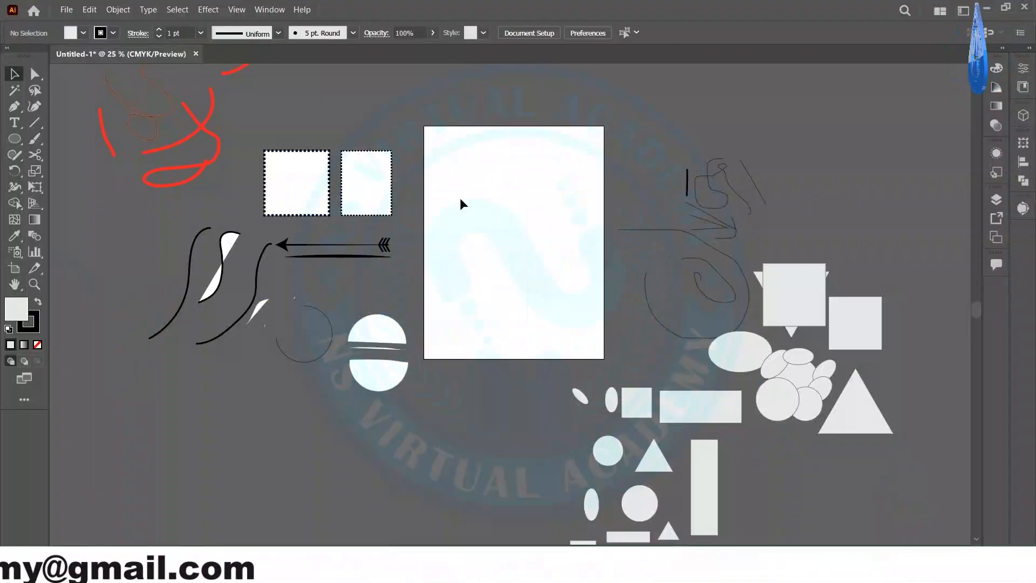
- Paste the copied Google Earth logo onto the empty artboard and deselect it
{"action": "scroll", "coordinate": [594, 242], "scroll_direction": "up", "scroll_amount": 2}
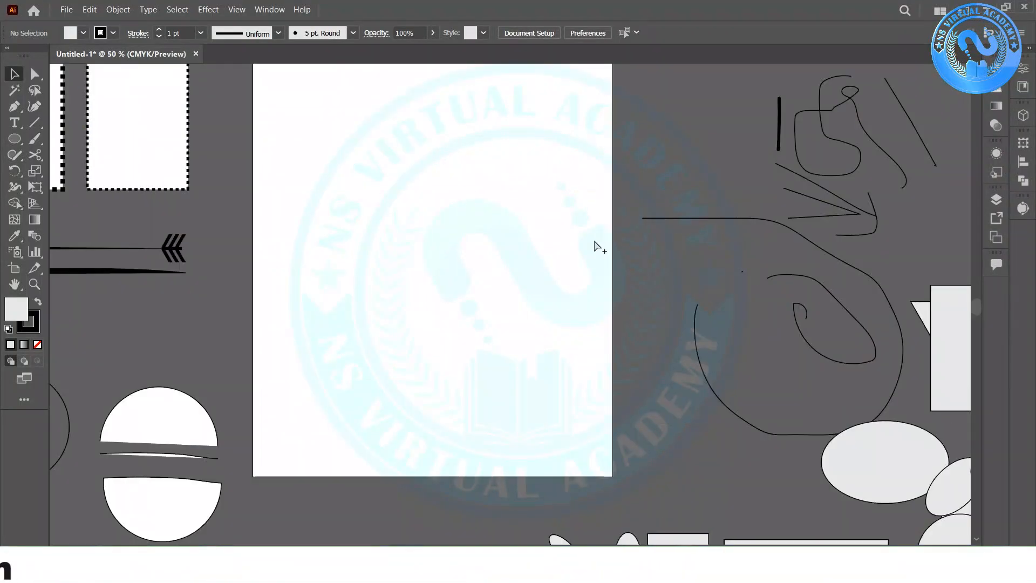
{"action": "scroll", "coordinate": [348, 217], "scroll_direction": "up", "scroll_amount": 2}
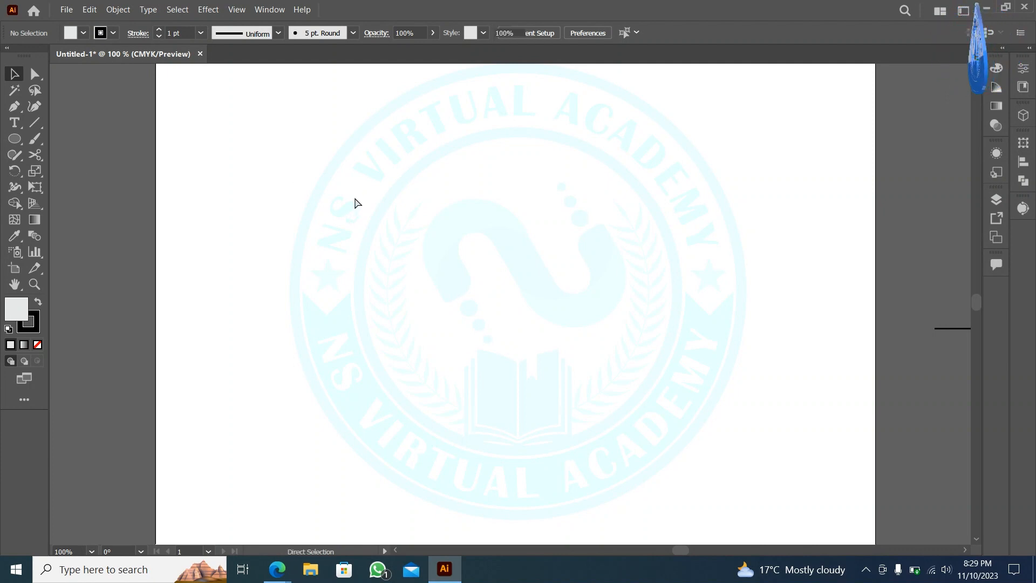
{"action": "key", "text": "ctrl+v"}
{"action": "scroll", "coordinate": [359, 254], "scroll_direction": "down", "scroll_amount": 1}
{"action": "scroll", "coordinate": [424, 296], "scroll_direction": "up", "scroll_amount": 3}
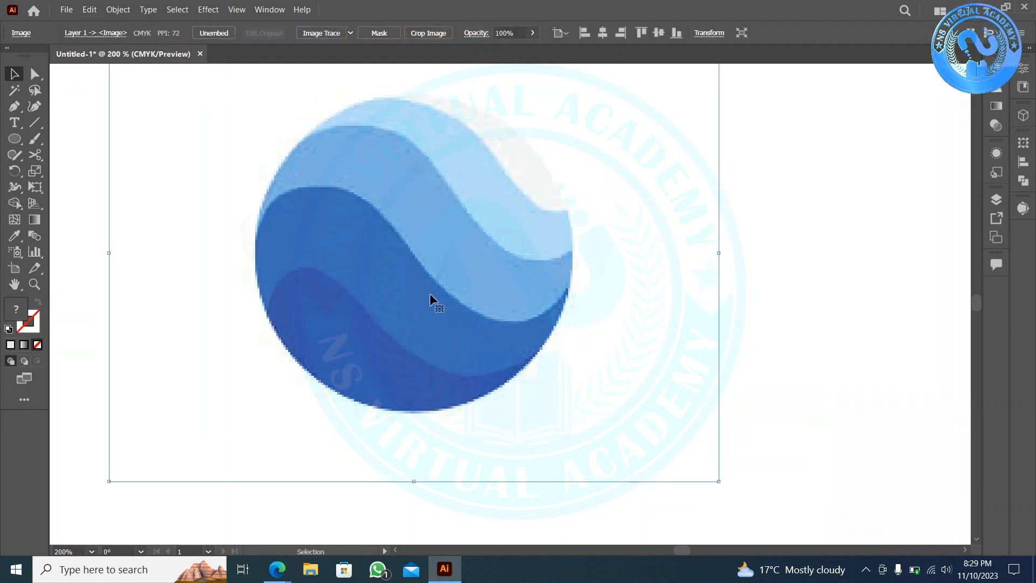
{"action": "key", "text": "ctrl+shift+a"}
{"action": "scroll", "coordinate": [411, 319], "scroll_direction": "up", "scroll_amount": 1}
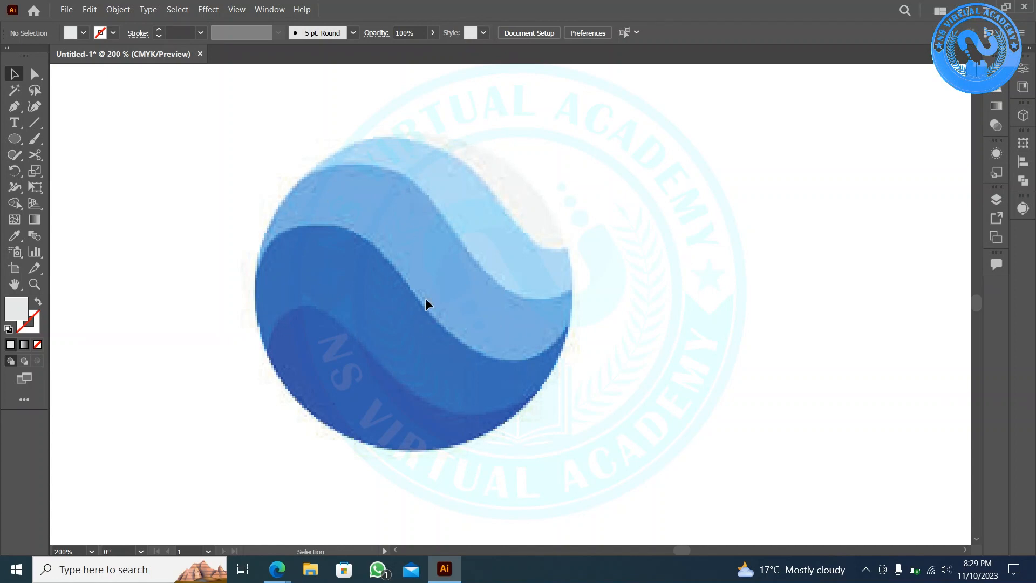
- Remove the pasted Google Earth logo image from the artboard
{"action": "key", "text": "a"}
{"action": "key", "text": "ctrl+alt+2"}
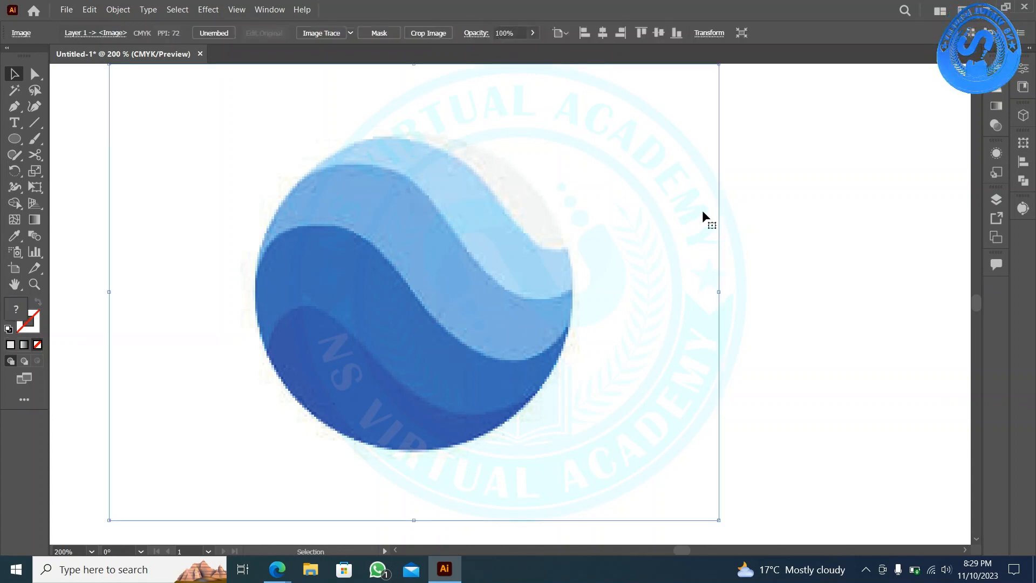
{"action": "left_click", "coordinate": [726, 200]}
{"action": "double_click", "coordinate": [522, 222]}
{"action": "key", "text": "Escape"}
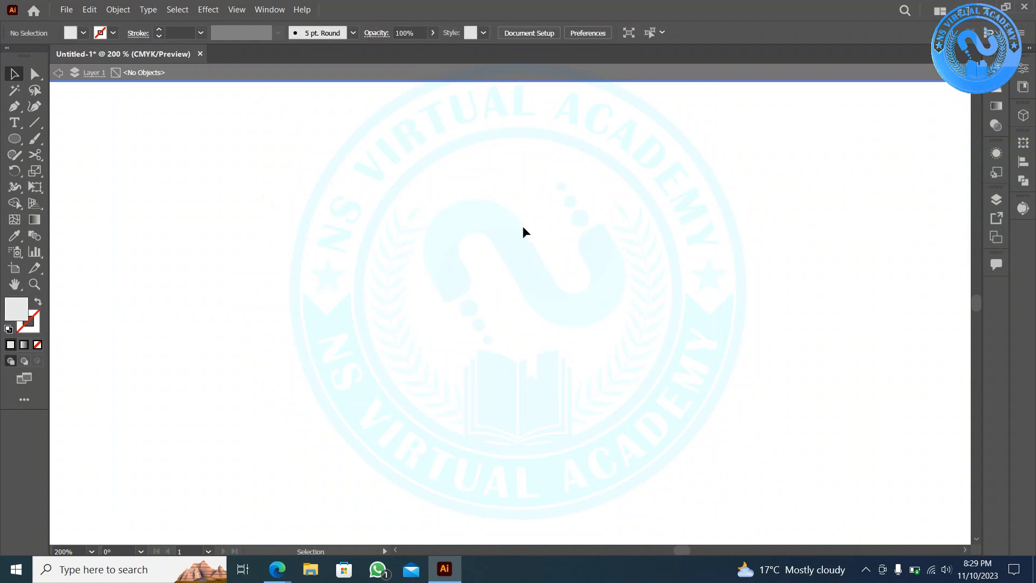
- Switch to the browser and search Google Images for "chrome"
{"action": "key", "text": "alt+Tab"}
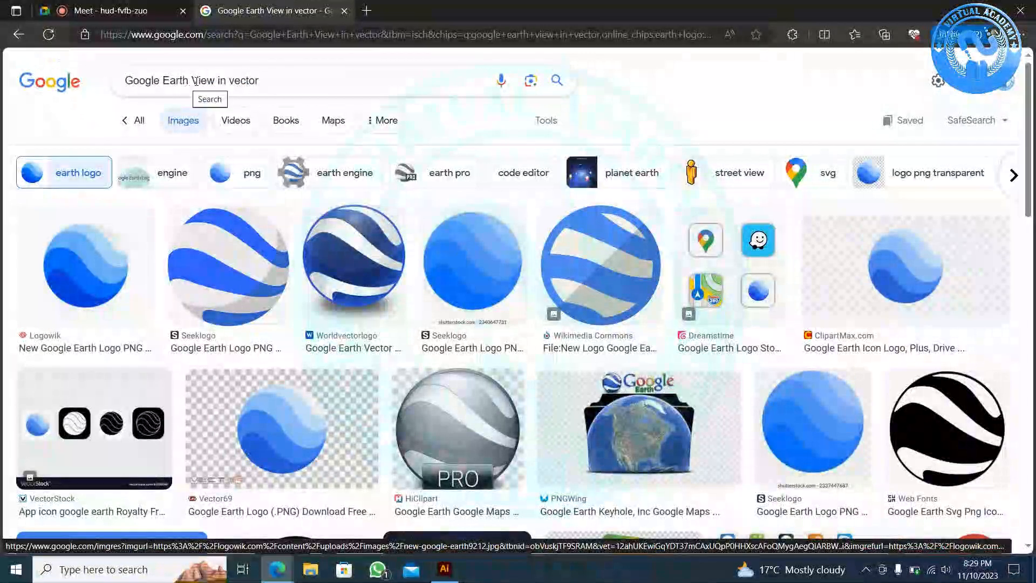
{"action": "left_click_drag", "start_coordinate": [259, 80], "coordinate": [9, 59]}
{"action": "type", "text": "chrome"}
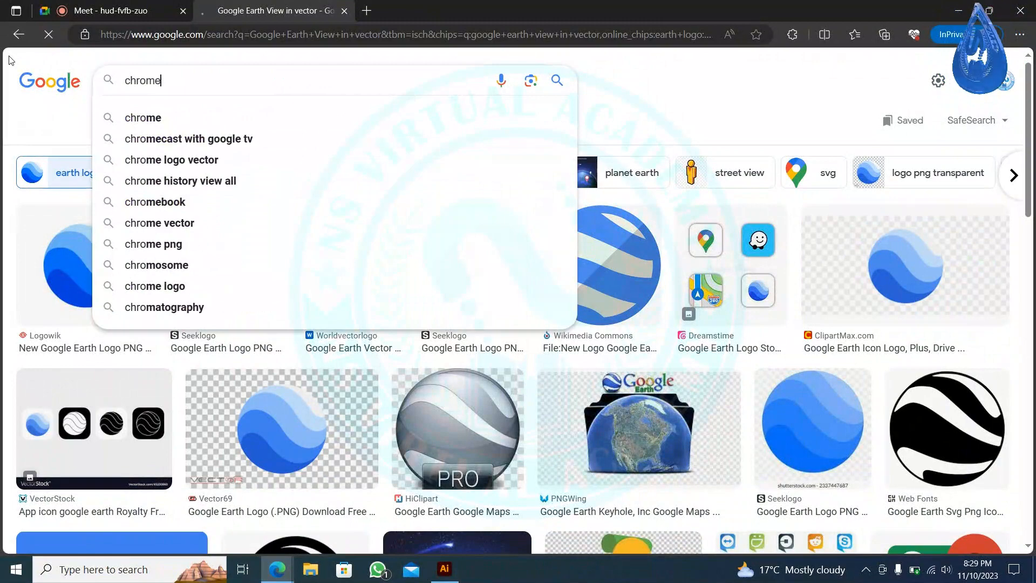
{"action": "key", "text": "Return"}
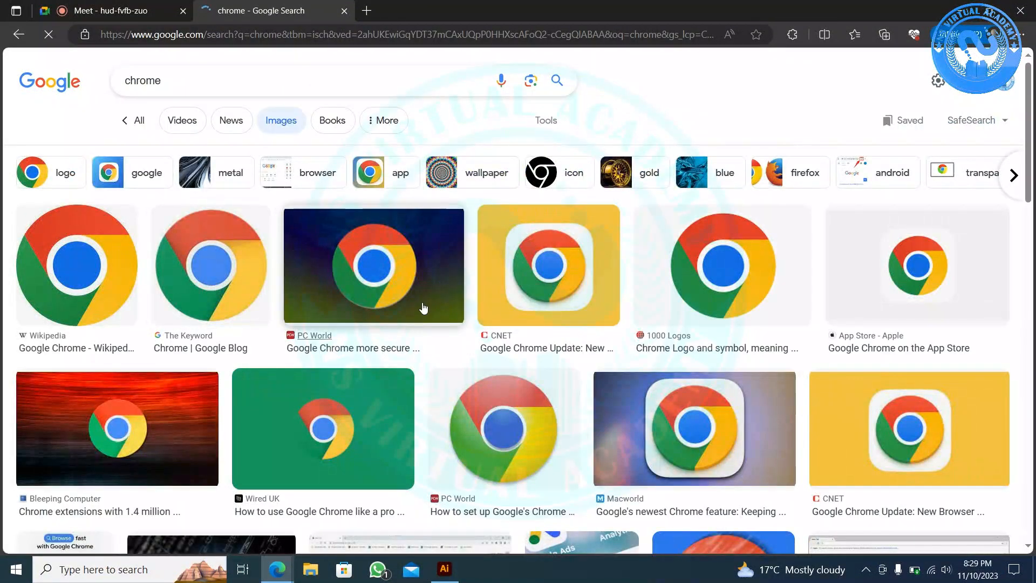
- Copy the first Chrome logo image from the results and switch back to Illustrator
{"action": "right_click", "coordinate": [47, 253]}
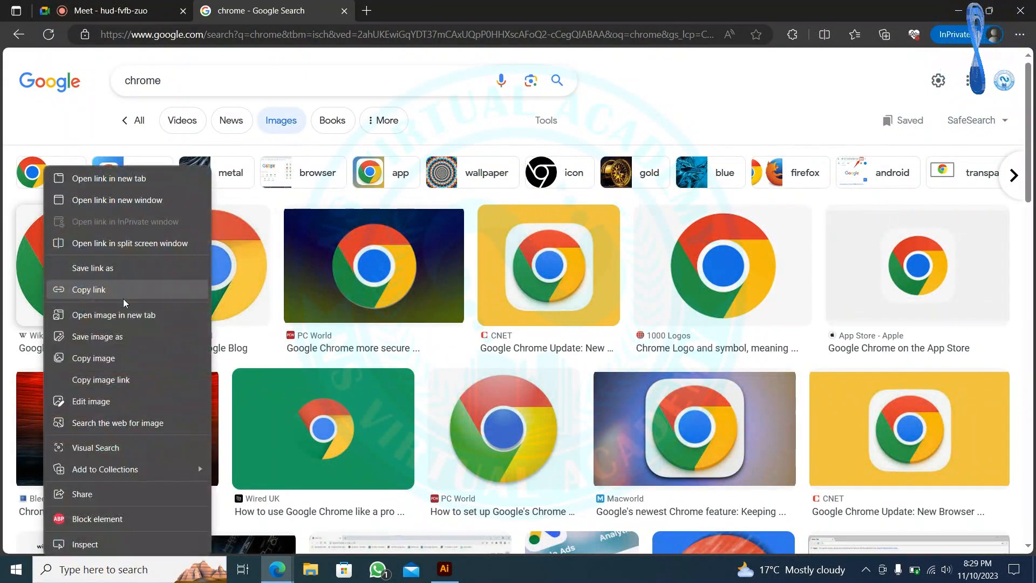
{"action": "left_click", "coordinate": [127, 358]}
{"action": "key", "text": "alt+Tab"}
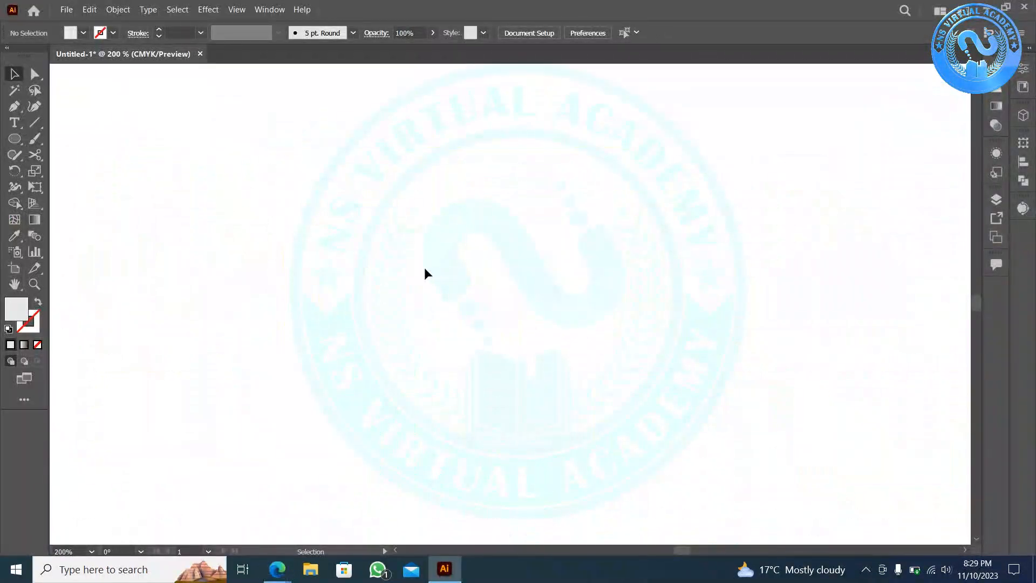
- Paste the copied Chrome logo onto the artboard at 100% view and deselect it
{"action": "key", "text": "ctrl+v"}
{"action": "key", "text": "ctrl+1"}
{"action": "key", "text": "a"}
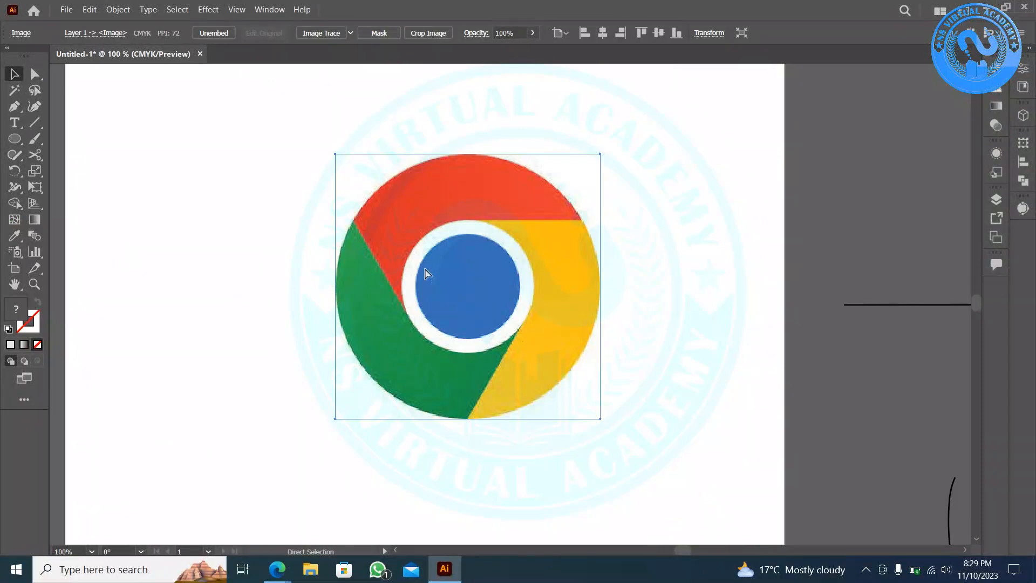
{"action": "key", "text": "v"}
{"action": "key", "text": "ctrl+shift+a"}
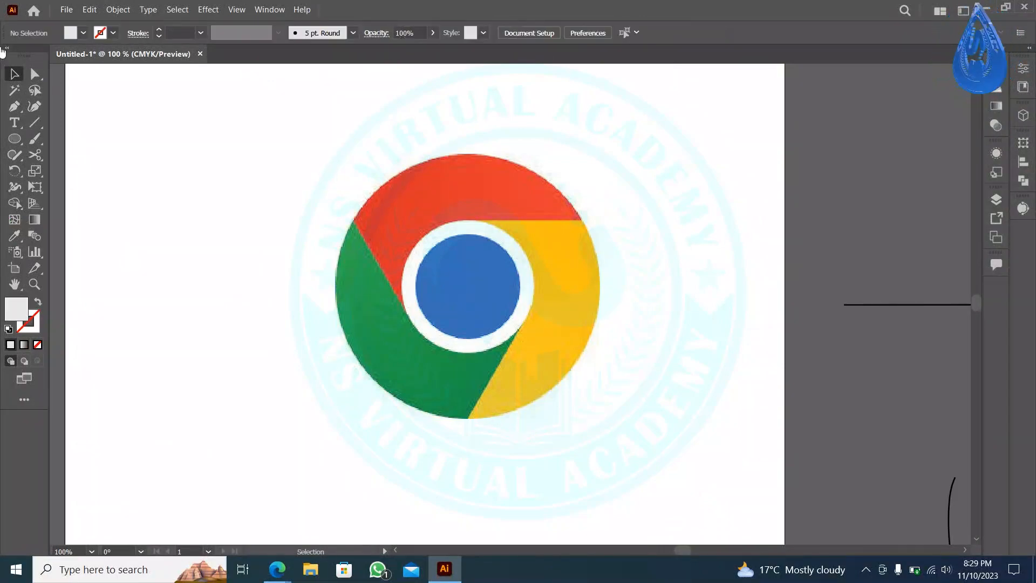
- Draw a circle from the logo's centre to its outer edge and swap fill and stroke to leave only an outline
{"action": "right_click", "coordinate": [15, 139]}
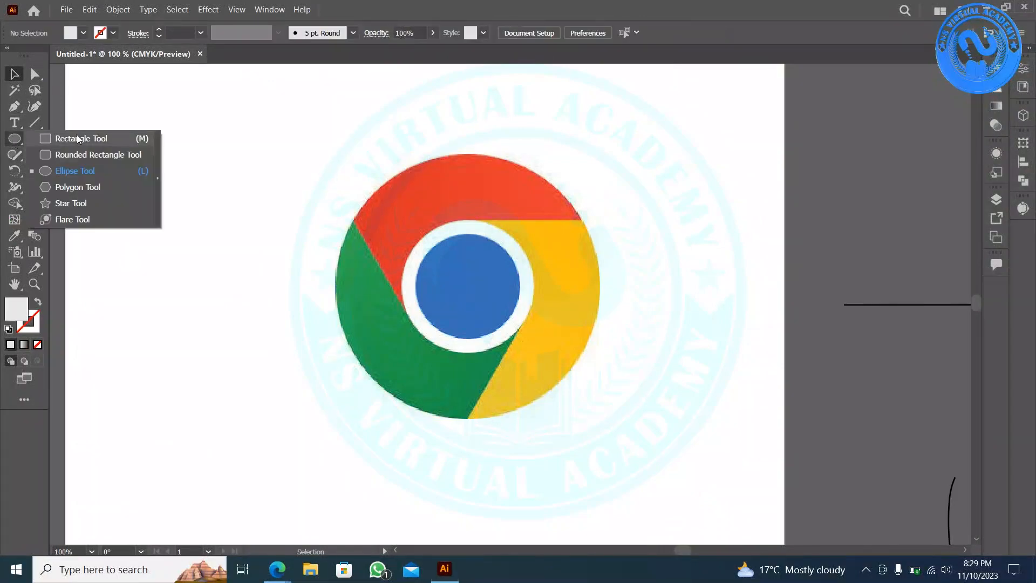
{"action": "left_click", "coordinate": [75, 171]}
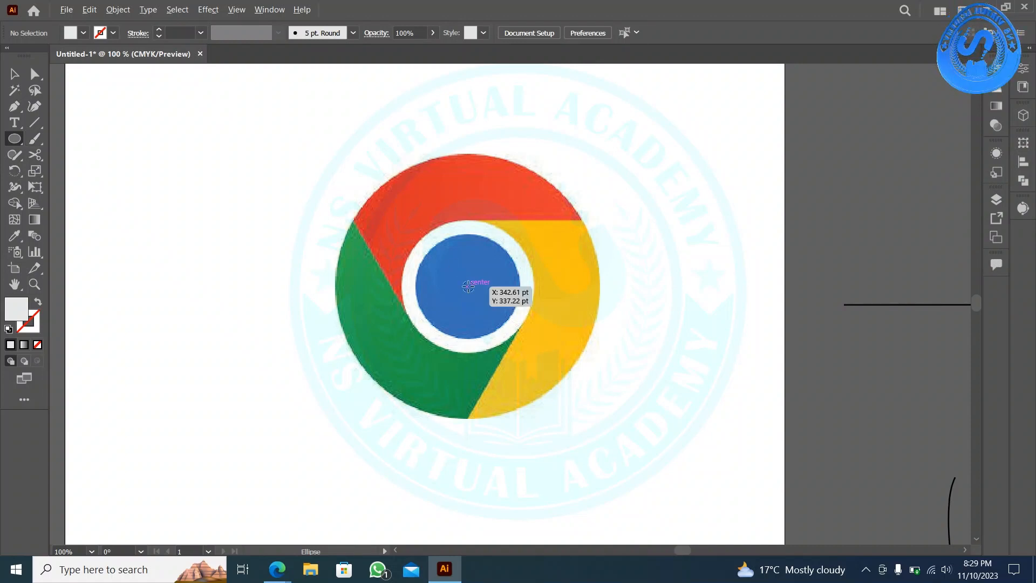
{"action": "left_click_drag", "start_coordinate": [468, 286], "coordinate": [596, 390]}
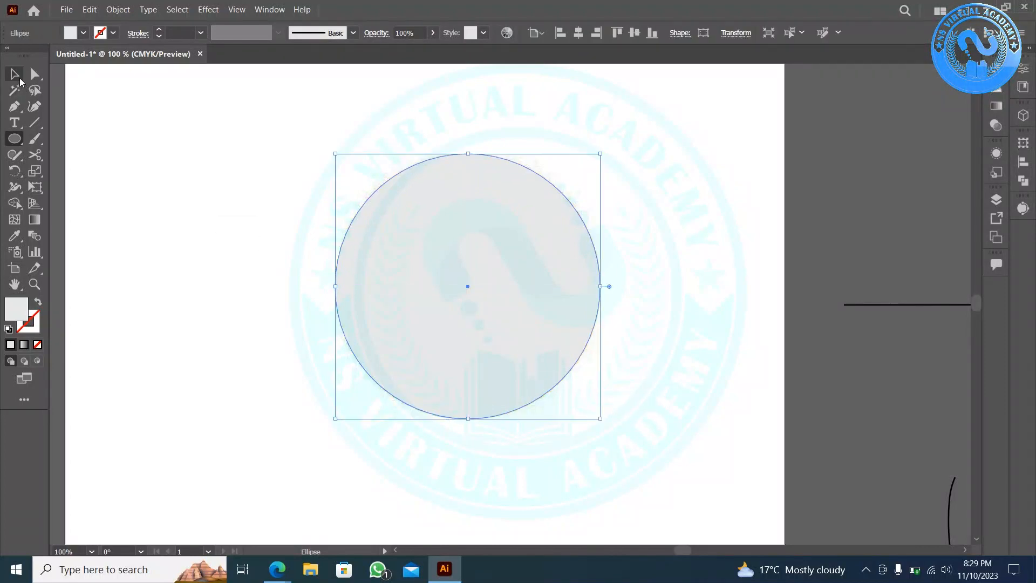
{"action": "left_click", "coordinate": [15, 74]}
{"action": "left_click", "coordinate": [38, 303]}
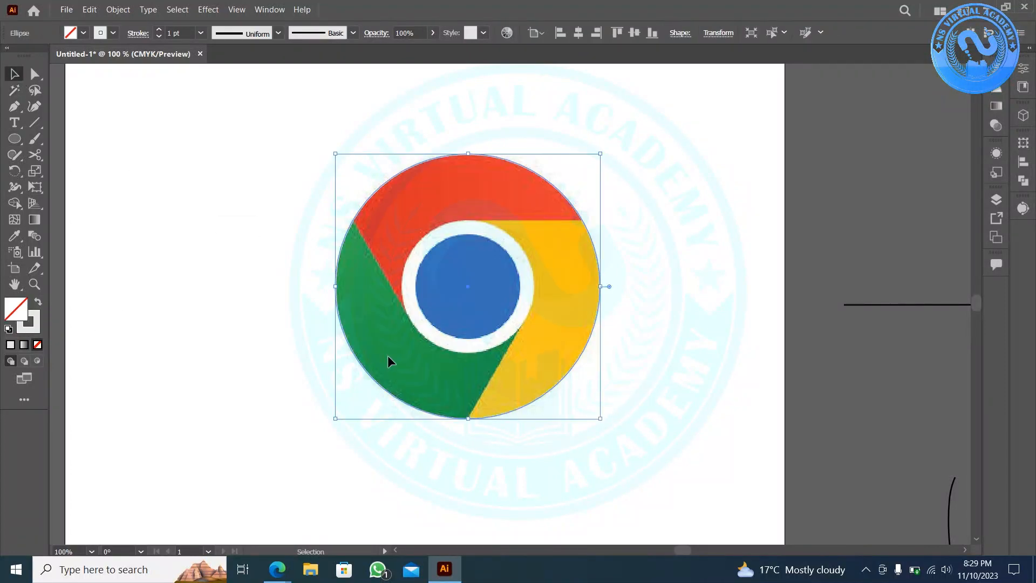
- Add two smaller concentric copies of the circle, matching the white ring's outer edge and the blue centre's edge
{"action": "key", "text": "a"}
{"action": "key", "text": "v"}
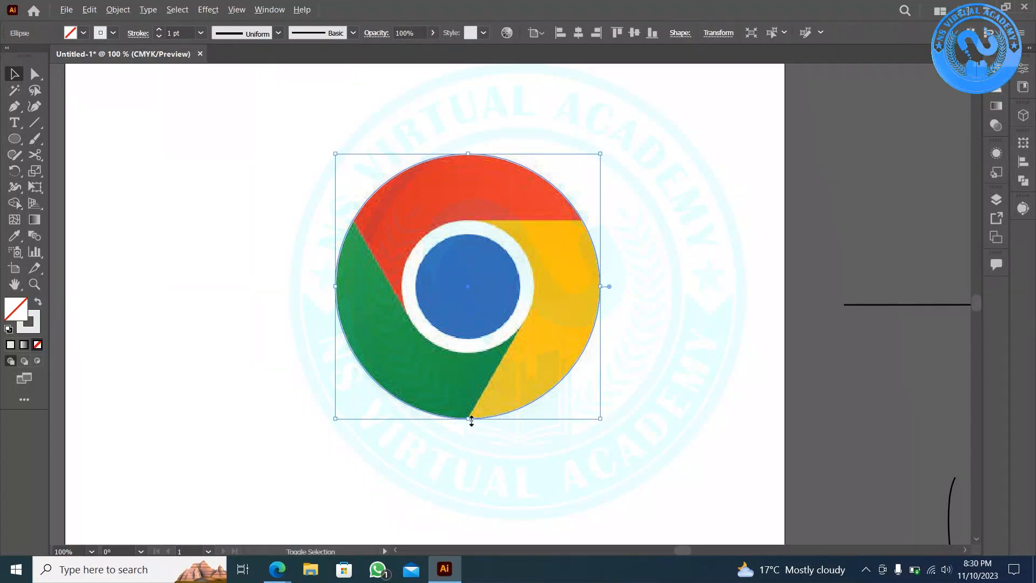
{"action": "left_click_drag", "start_coordinate": [471, 421], "coordinate": [453, 353]}
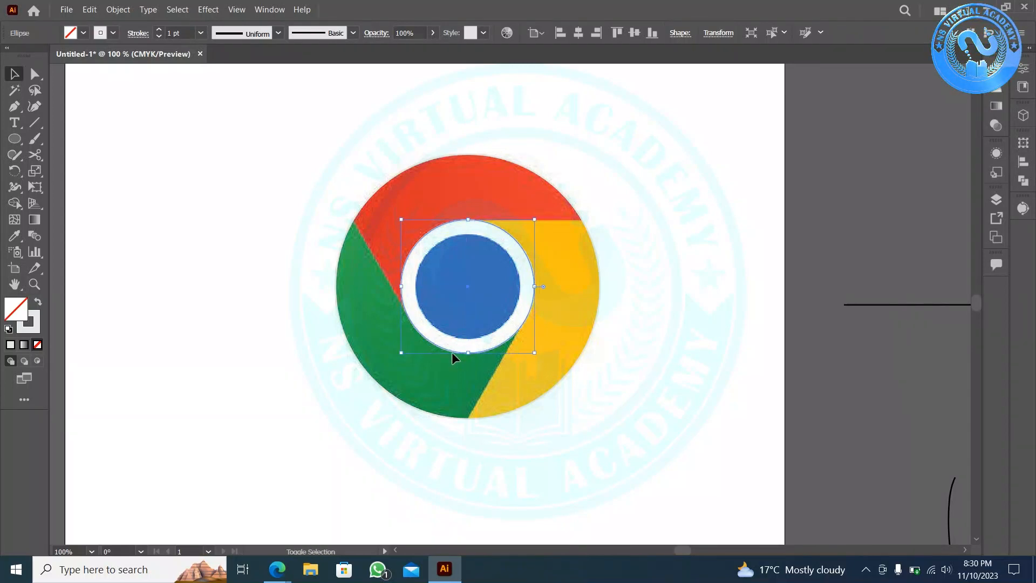
{"action": "left_click_drag", "start_coordinate": [468, 353], "coordinate": [468, 340]}
{"action": "left_click", "coordinate": [268, 324]}
- Trace the green-red boundary with a straight Pen path from the white ring to just past the outer circle
{"action": "scroll", "coordinate": [357, 313], "scroll_direction": "up", "scroll_amount": 3}
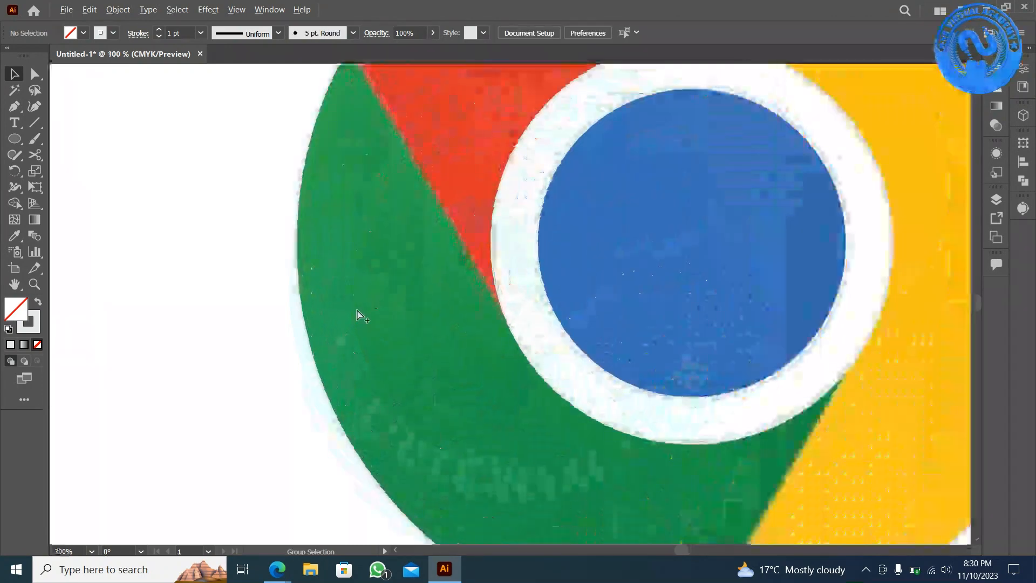
{"action": "left_click_drag", "start_coordinate": [447, 232], "coordinate": [368, 297]}
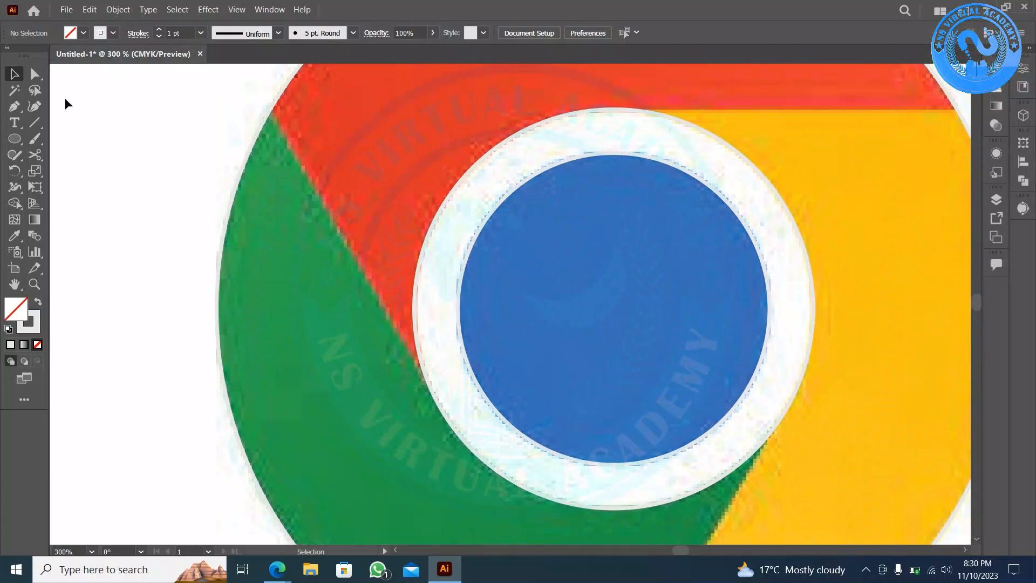
{"action": "left_click", "coordinate": [14, 106]}
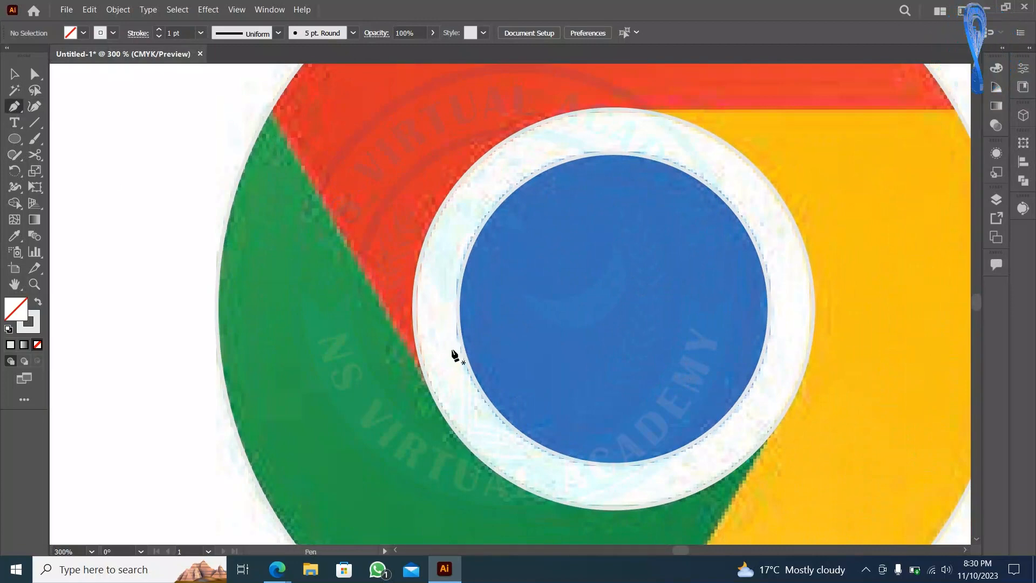
{"action": "left_click", "coordinate": [431, 389]}
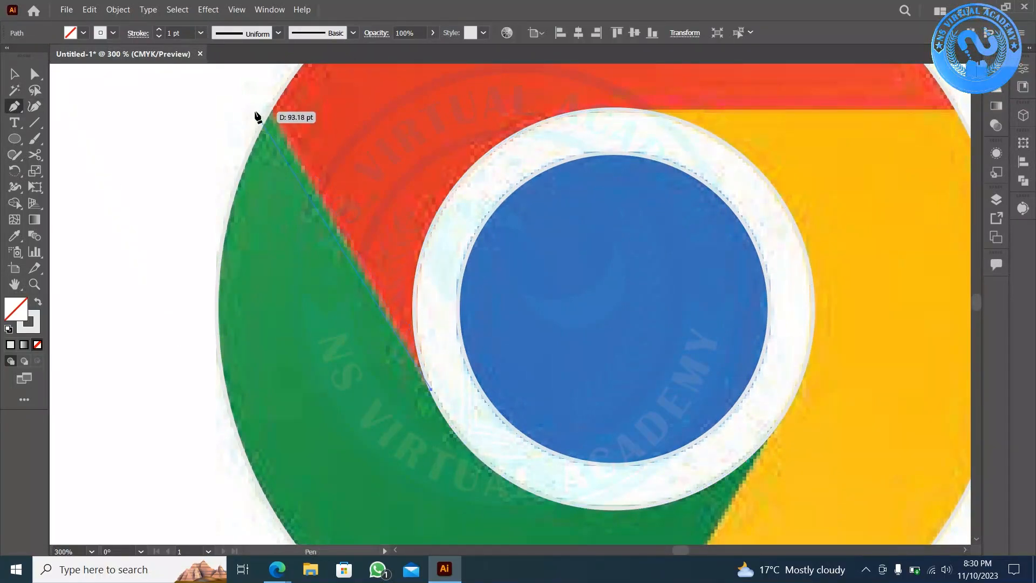
{"action": "left_click", "coordinate": [263, 102]}
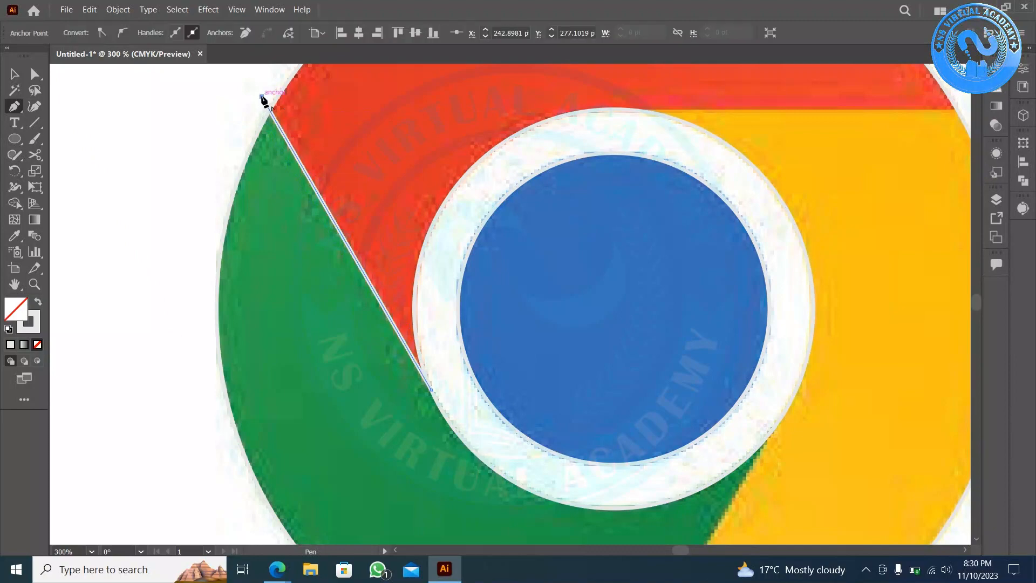
{"action": "left_click", "coordinate": [260, 107], "text": "ctrl"}
{"action": "scroll", "coordinate": [259, 109], "scroll_direction": "right", "scroll_amount": 1}
{"action": "scroll", "coordinate": [259, 110], "scroll_direction": "down", "scroll_amount": 2, "text": "alt"}
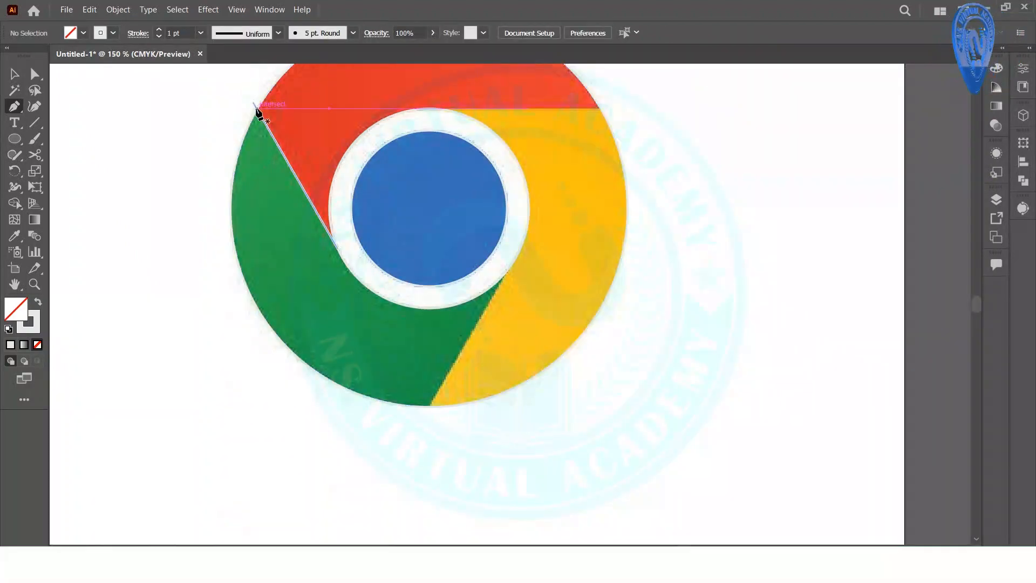
{"action": "scroll", "coordinate": [259, 111], "scroll_direction": "up", "scroll_amount": 4}
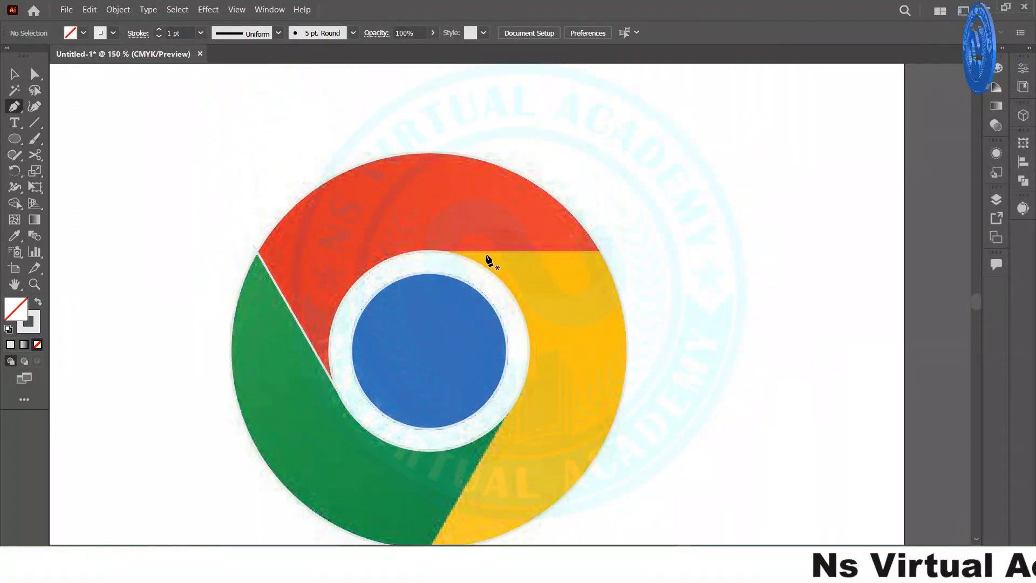
{"action": "scroll", "coordinate": [486, 256], "scroll_direction": "up", "scroll_amount": 2, "text": "alt"}
{"action": "scroll", "coordinate": [486, 256], "scroll_direction": "down", "scroll_amount": 1, "text": "alt"}
{"action": "scroll", "coordinate": [438, 254], "scroll_direction": "up", "scroll_amount": 2, "text": "alt"}
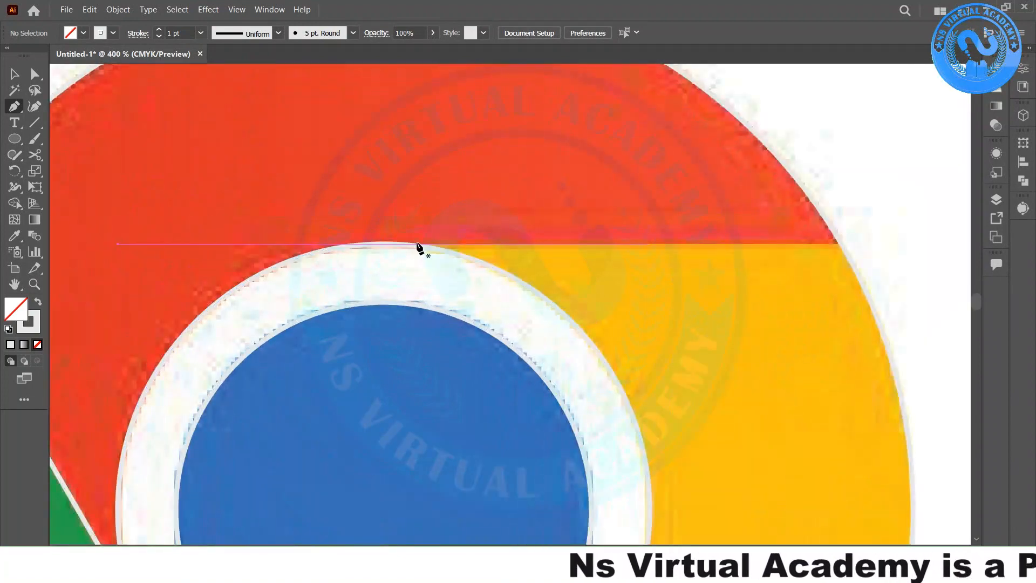
{"action": "scroll", "coordinate": [418, 244], "scroll_direction": "down", "scroll_amount": 2, "text": "alt"}
{"action": "key", "text": "v"}
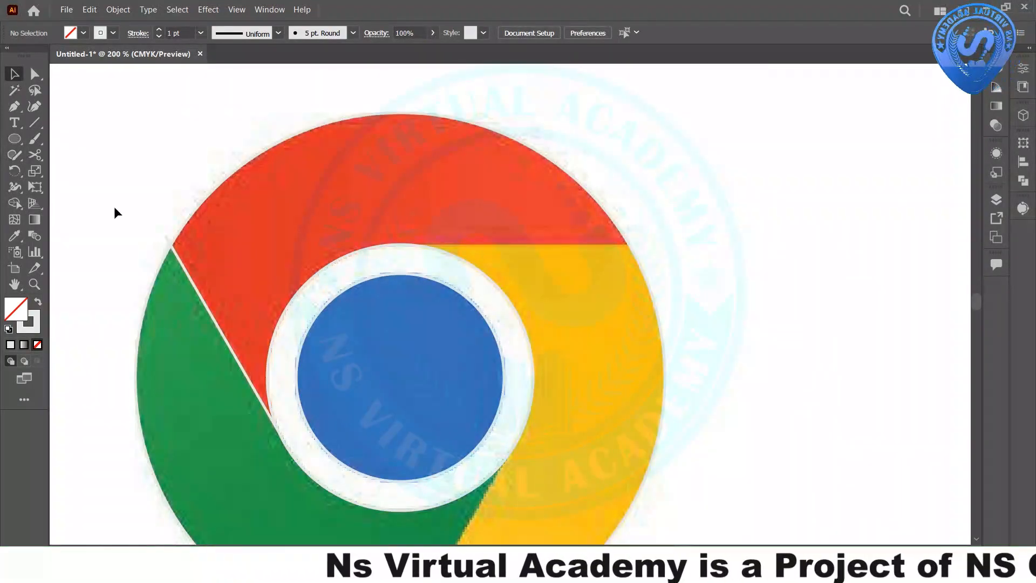
{"action": "left_click", "coordinate": [186, 273]}
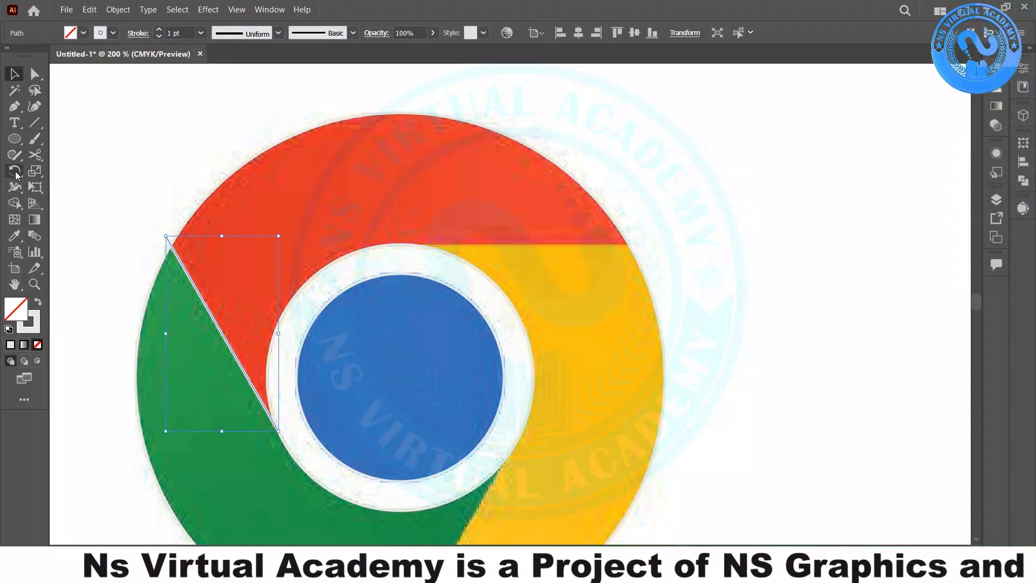
{"action": "right_click", "coordinate": [156, 147]}
{"action": "left_click", "coordinate": [21, 175]}
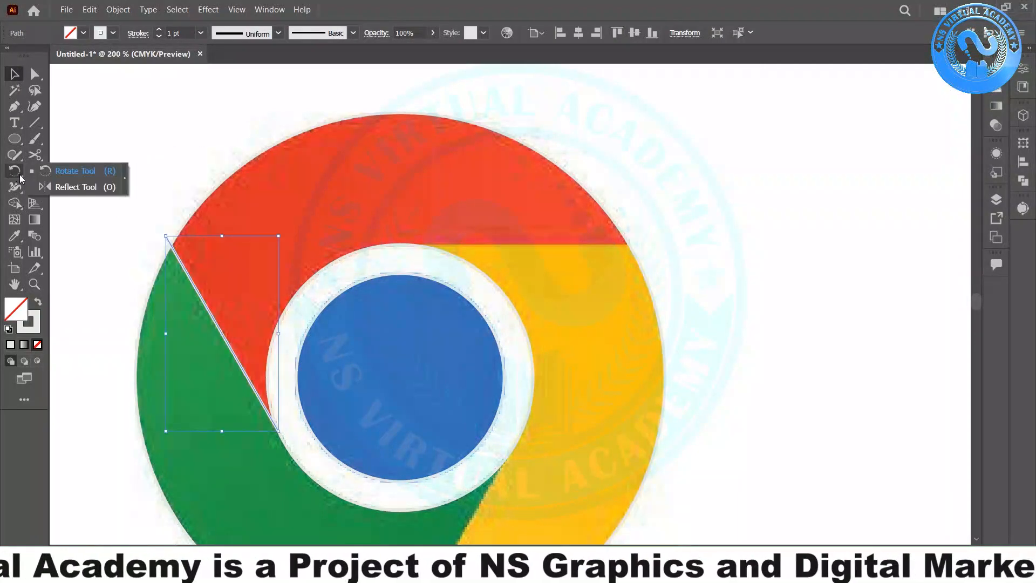
{"action": "left_click", "coordinate": [79, 177]}
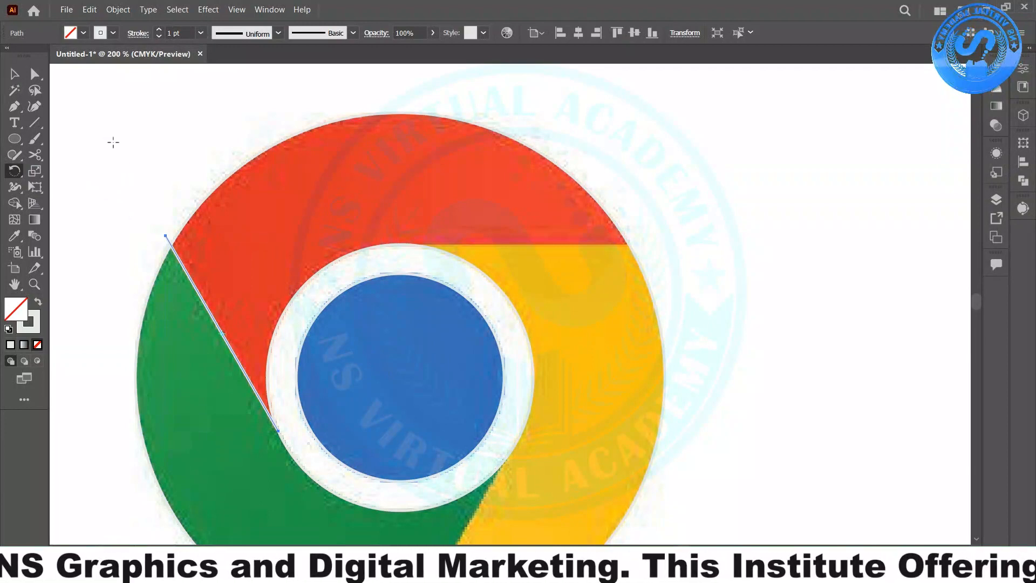
{"action": "left_click", "coordinate": [15, 74]}
{"action": "left_click", "coordinate": [152, 189]}
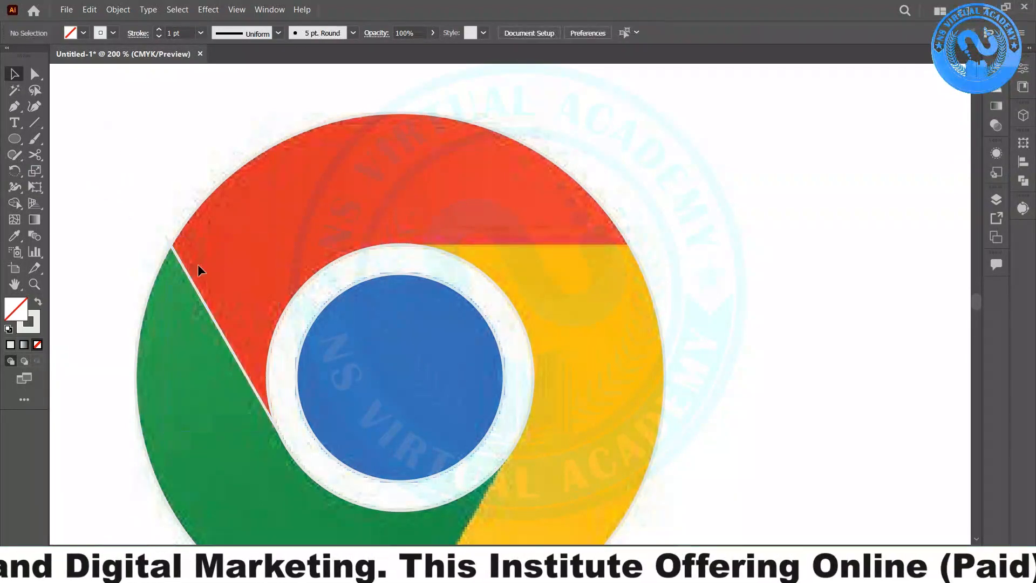
- Trace the red-yellow boundary with a straight horizontal Pen path from the top of the white ring to beyond the outer circle
{"action": "scroll", "coordinate": [514, 260], "scroll_direction": "up", "scroll_amount": 1}
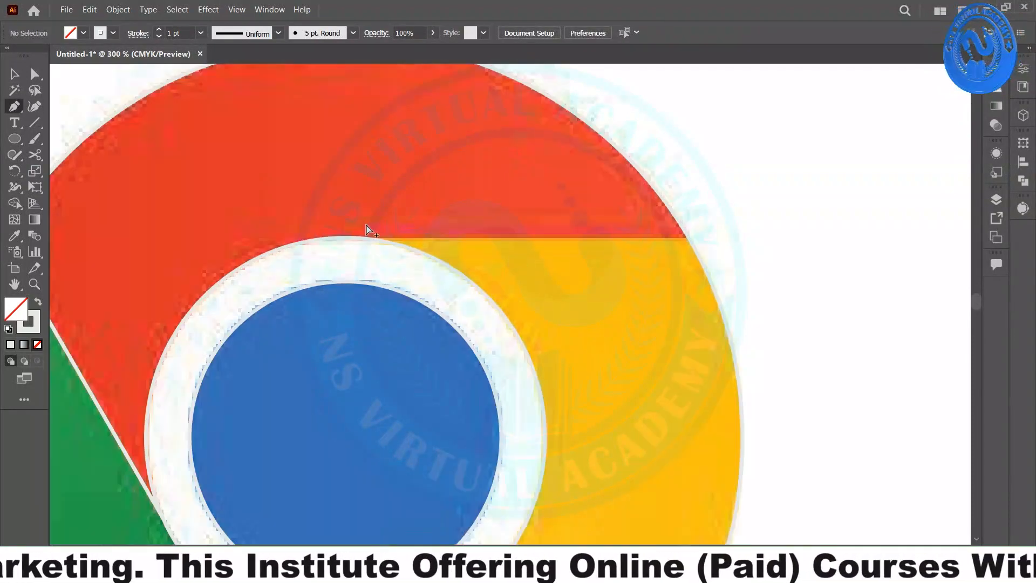
{"action": "left_click", "coordinate": [366, 237]}
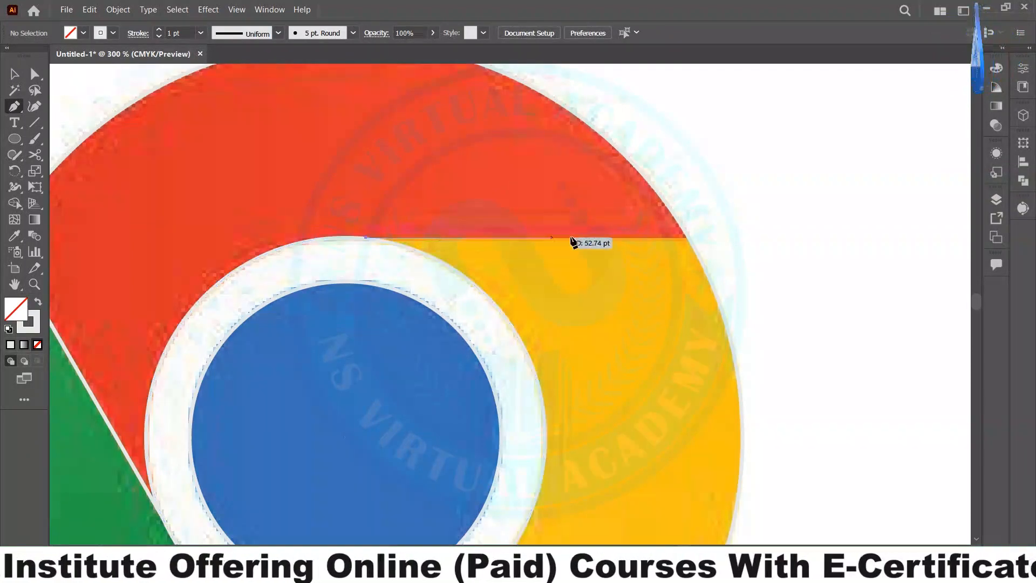
{"action": "left_click", "coordinate": [752, 238]}
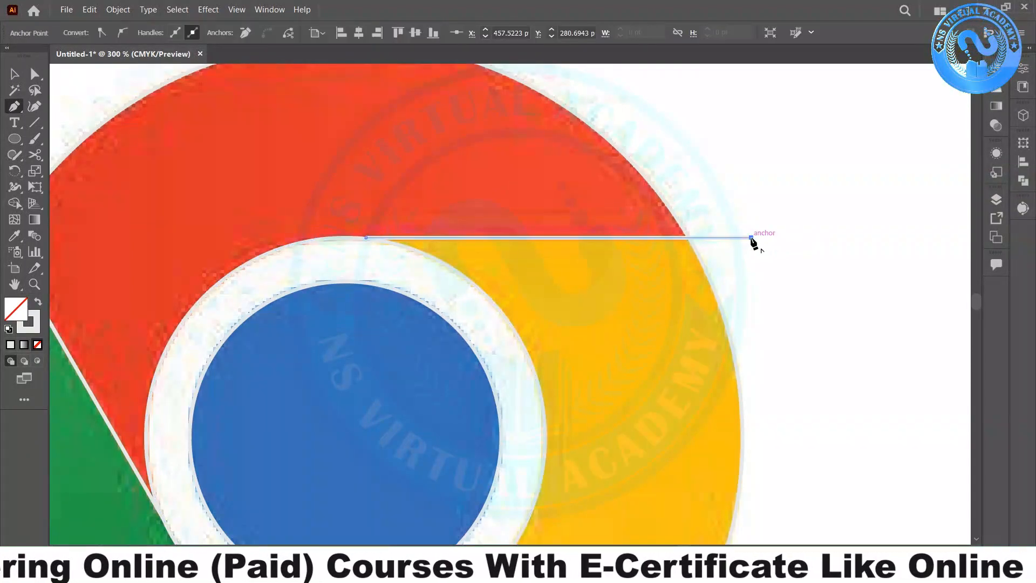
- Trace the green-yellow boundary with a straight Pen path from the white ring past the outer circle, and deselect it
{"action": "scroll", "coordinate": [756, 237], "scroll_direction": "down", "scroll_amount": 1}
{"action": "scroll", "coordinate": [751, 246], "scroll_direction": "down", "scroll_amount": 2}
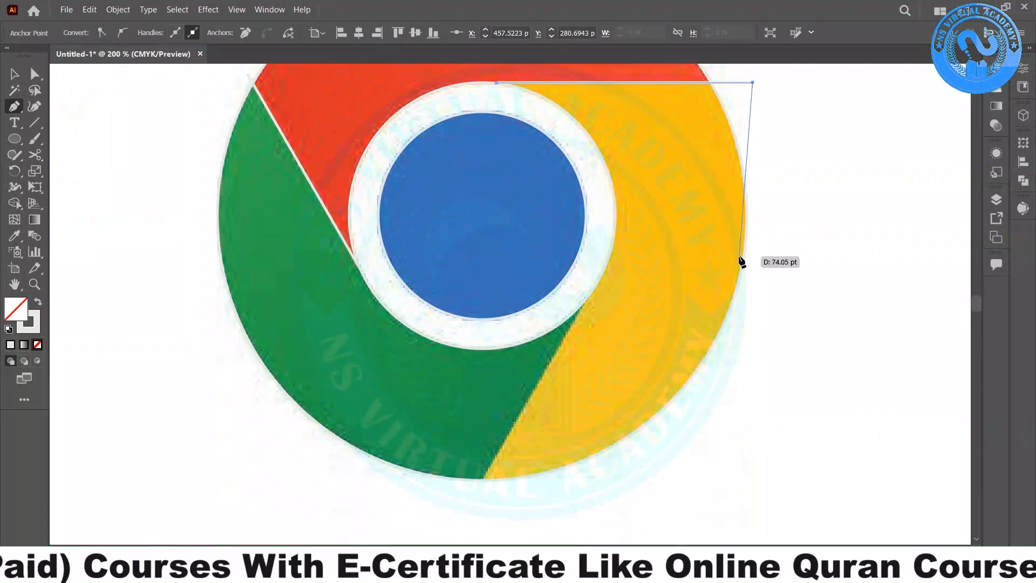
{"action": "left_click", "coordinate": [586, 298]}
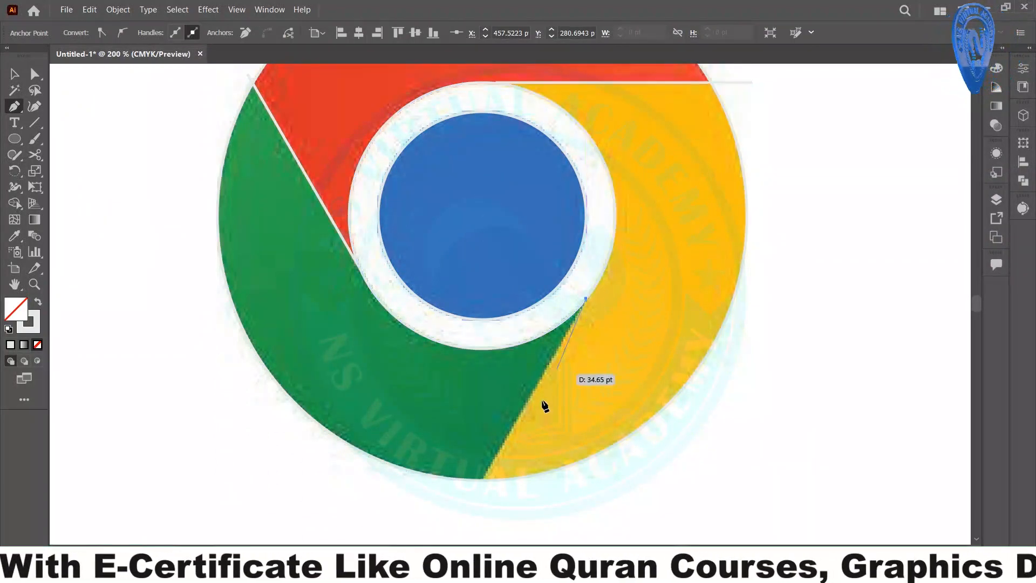
{"action": "left_click", "coordinate": [475, 494]}
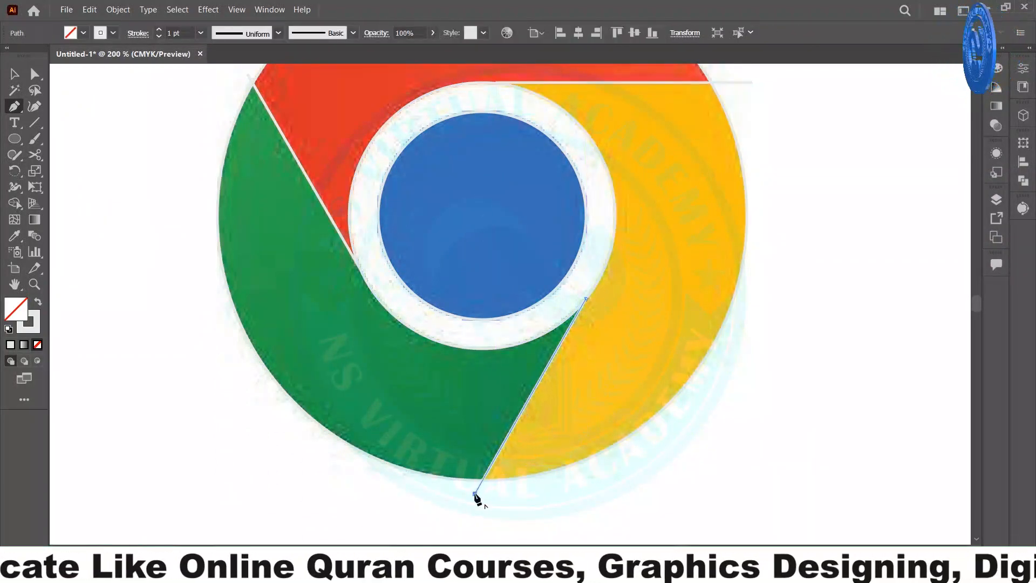
{"action": "key", "text": "v"}
{"action": "left_click", "coordinate": [116, 234]}
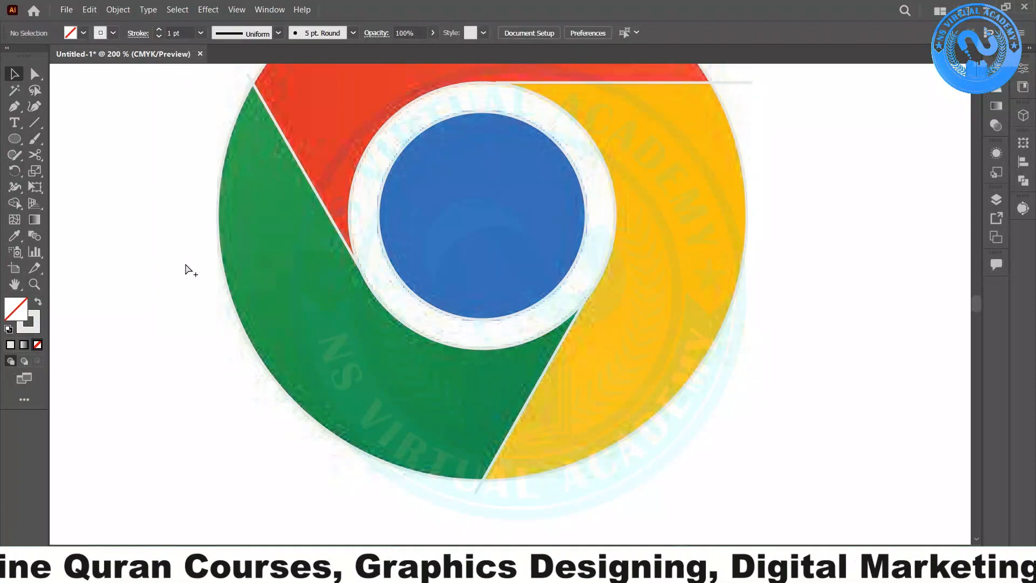
{"action": "scroll", "coordinate": [186, 265], "scroll_direction": "down", "scroll_amount": 1}
{"action": "mouse_move", "coordinate": [261, 162]}
{"action": "left_mouse_down"}
{"action": "mouse_move", "coordinate": [584, 400]}
{"action": "mouse_move", "coordinate": [583, 409]}
{"action": "left_mouse_up"}
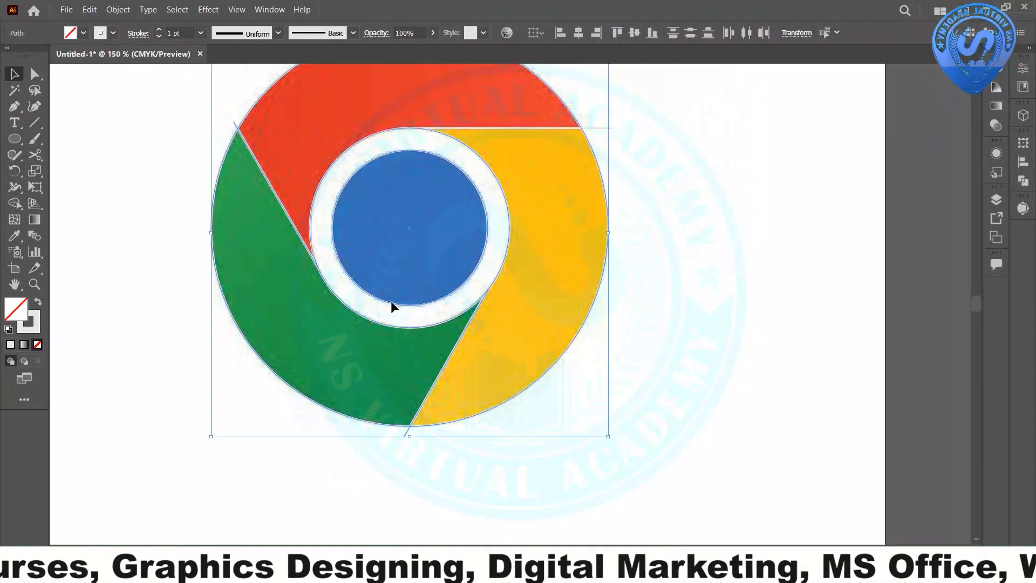
{"action": "left_click", "coordinate": [14, 203]}
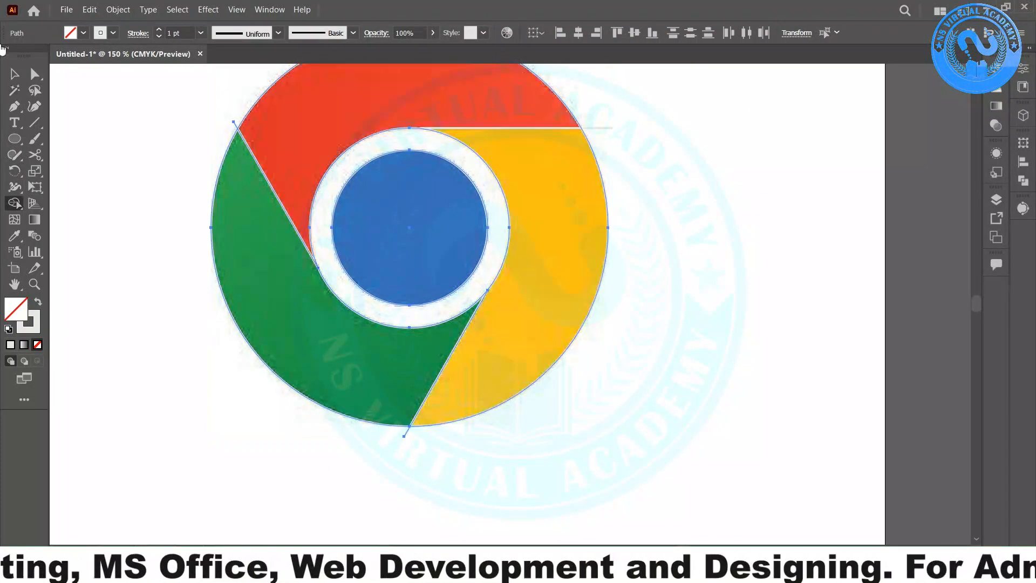
{"action": "left_click", "coordinate": [15, 74]}
{"action": "left_click", "coordinate": [591, 118]}
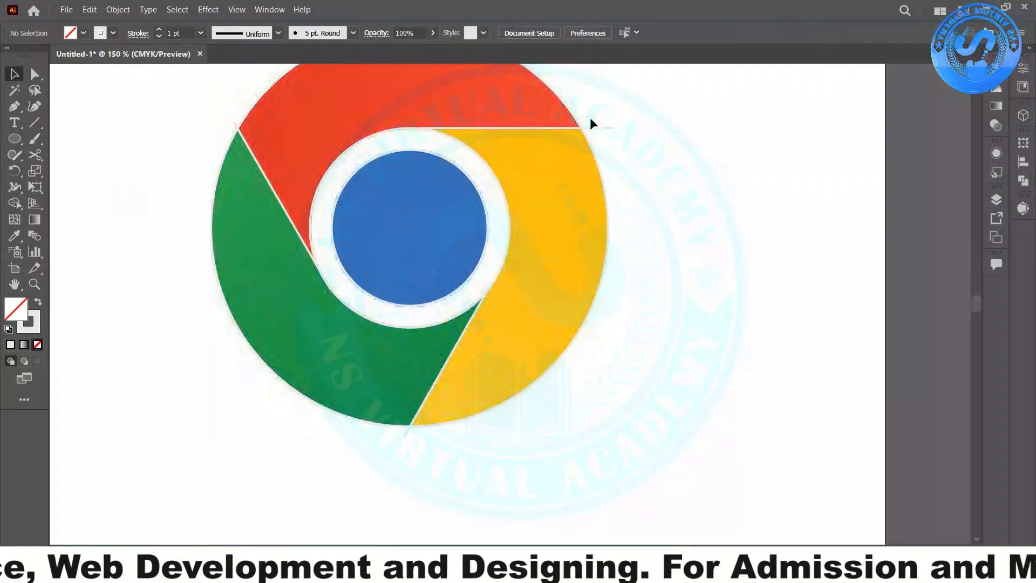
- Nudge the red-yellow boundary line slightly to the left and check with Shape Builder whether it separates the two regions
{"action": "left_click_drag", "start_coordinate": [604, 113], "coordinate": [621, 138]}
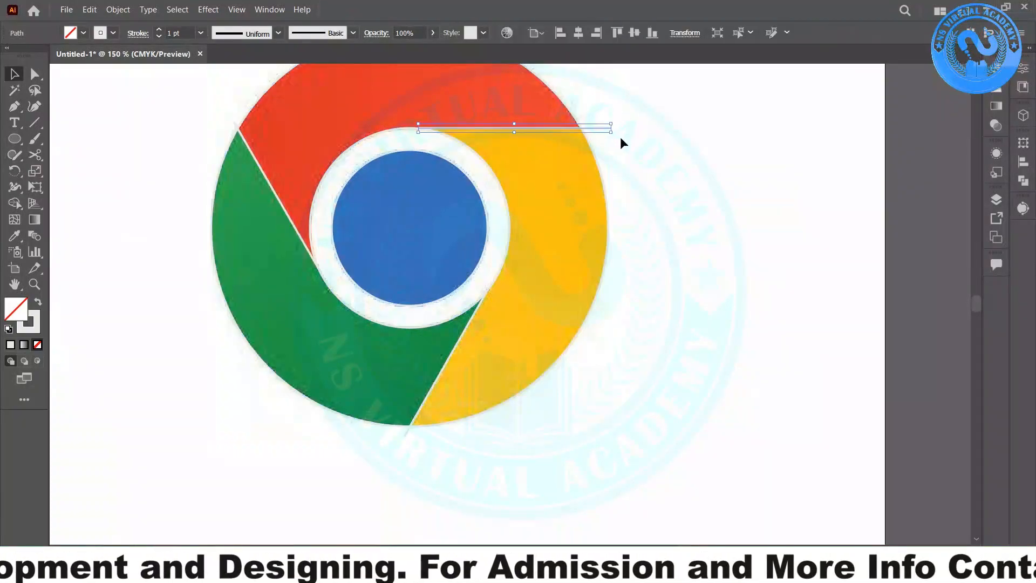
{"action": "left_click_drag", "start_coordinate": [657, 409], "coordinate": [192, 128]}
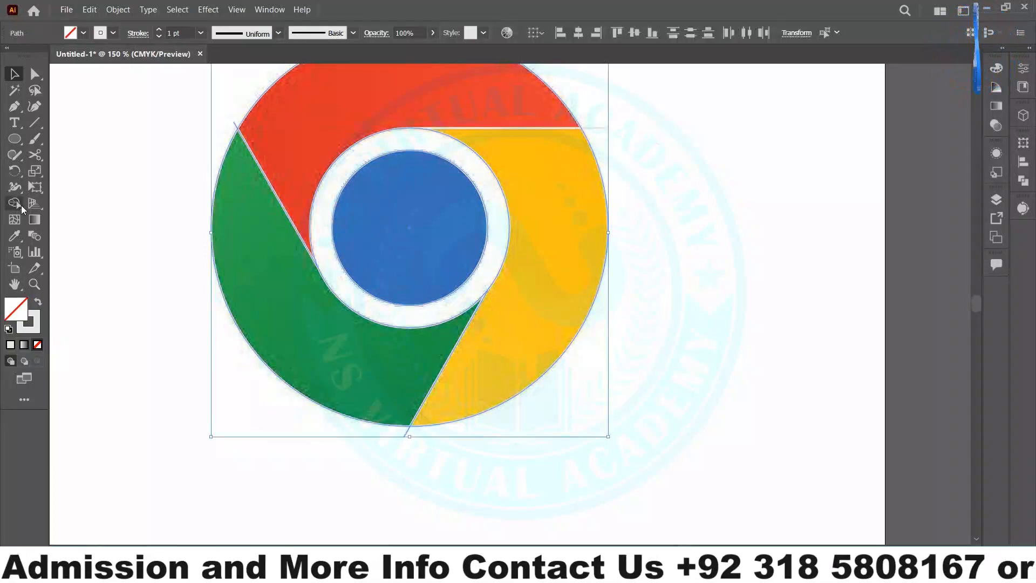
{"action": "left_click", "coordinate": [14, 203]}
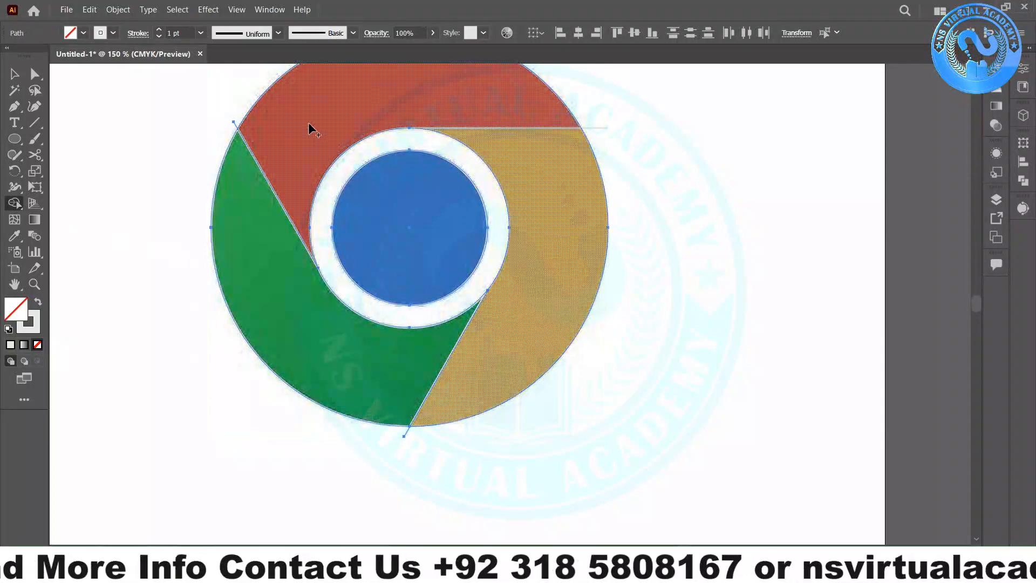
{"action": "scroll", "coordinate": [444, 116], "scroll_direction": "up", "scroll_amount": 6}
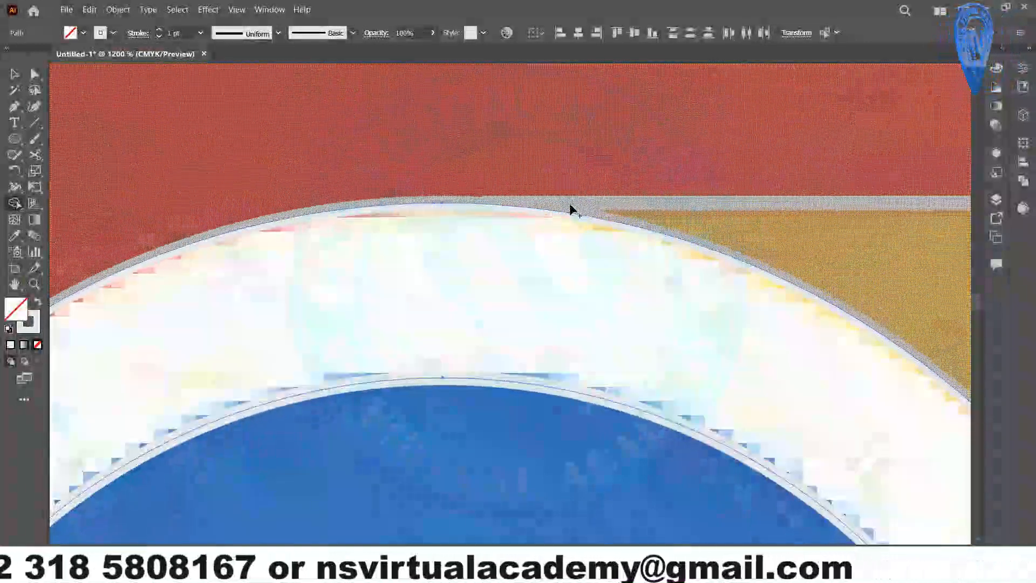
{"action": "left_click", "coordinate": [15, 74]}
{"action": "left_click", "coordinate": [306, 181]}
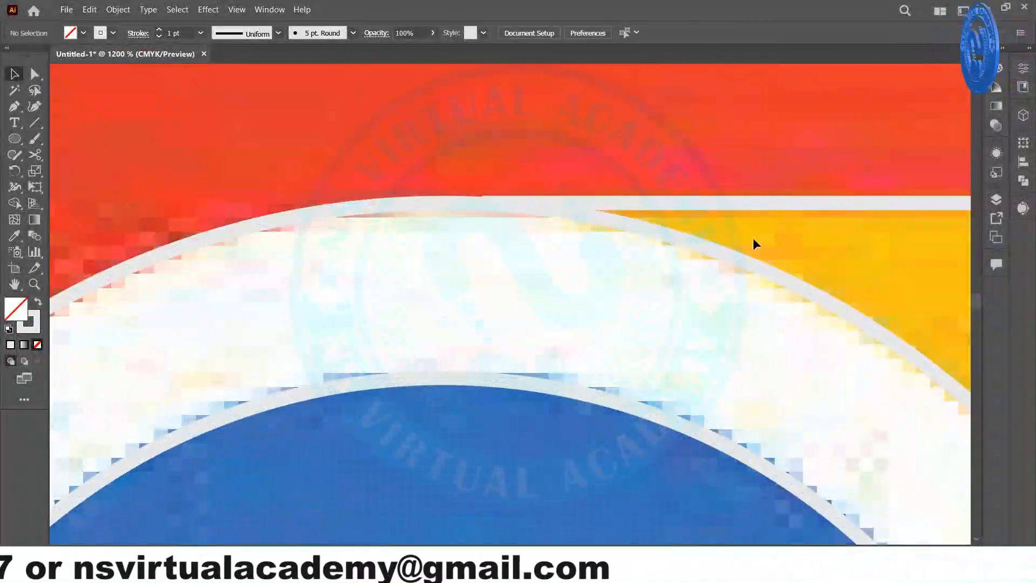
- Move the red-yellow boundary line further left until its inner end crosses the top of the white ring's outer circle
{"action": "left_click", "coordinate": [484, 232]}
{"action": "scroll", "coordinate": [489, 225], "scroll_direction": "up", "scroll_amount": 1}
{"action": "scroll", "coordinate": [448, 214], "scroll_direction": "up", "scroll_amount": 4}
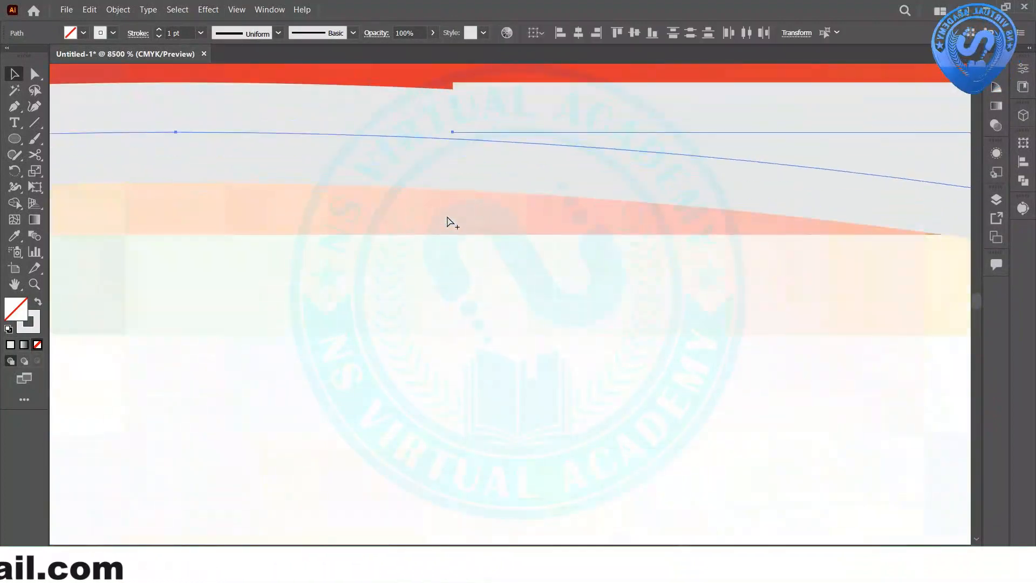
{"action": "left_click", "coordinate": [448, 215]}
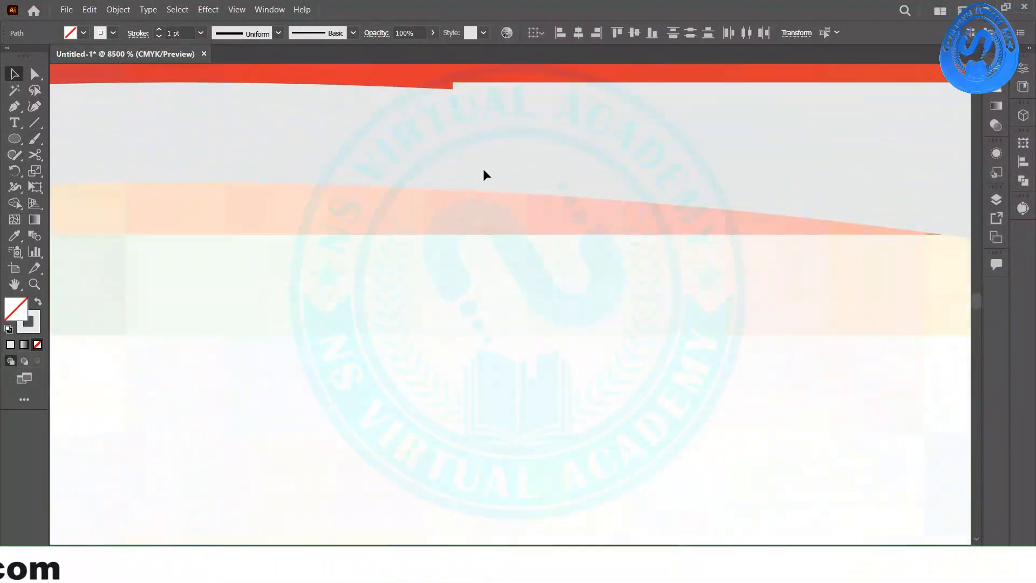
{"action": "left_click", "coordinate": [577, 136]}
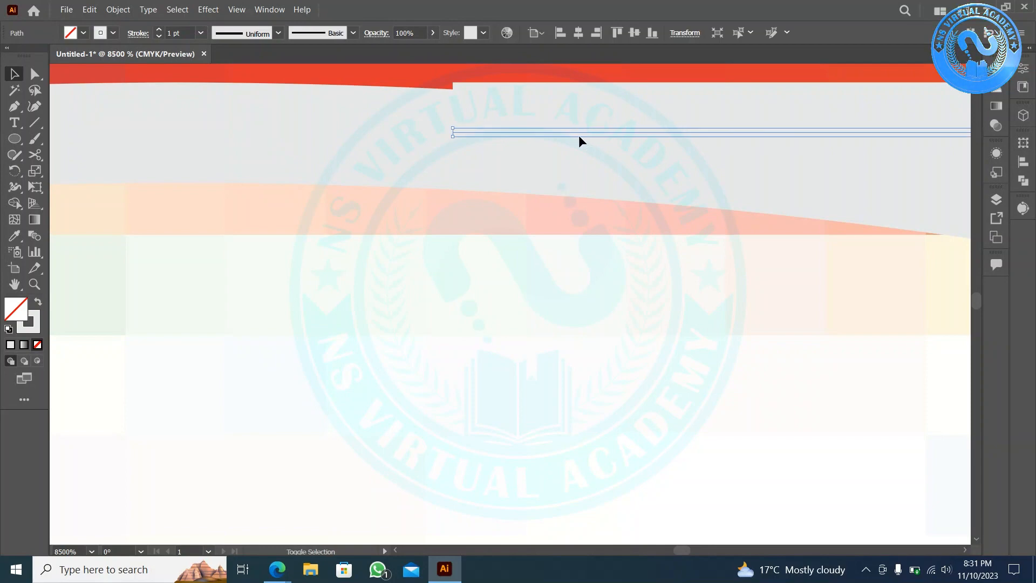
{"action": "scroll", "coordinate": [579, 138], "scroll_direction": "down", "scroll_amount": 3}
{"action": "scroll", "coordinate": [435, 124], "scroll_direction": "down", "scroll_amount": 8}
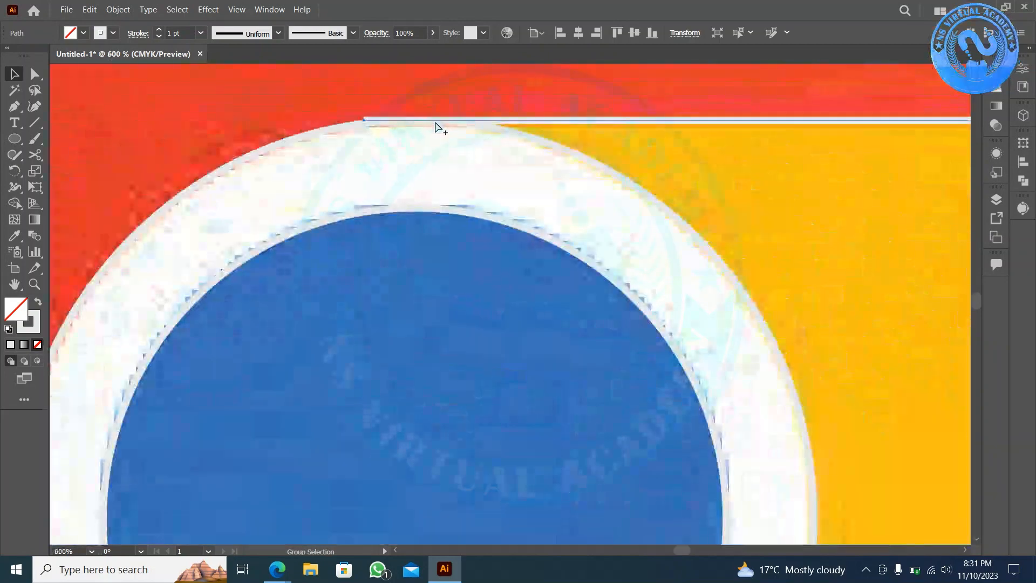
- Select all traced circles and lines and build the red segment with Shape Builder using a red fill
{"action": "left_click", "coordinate": [713, 141]}
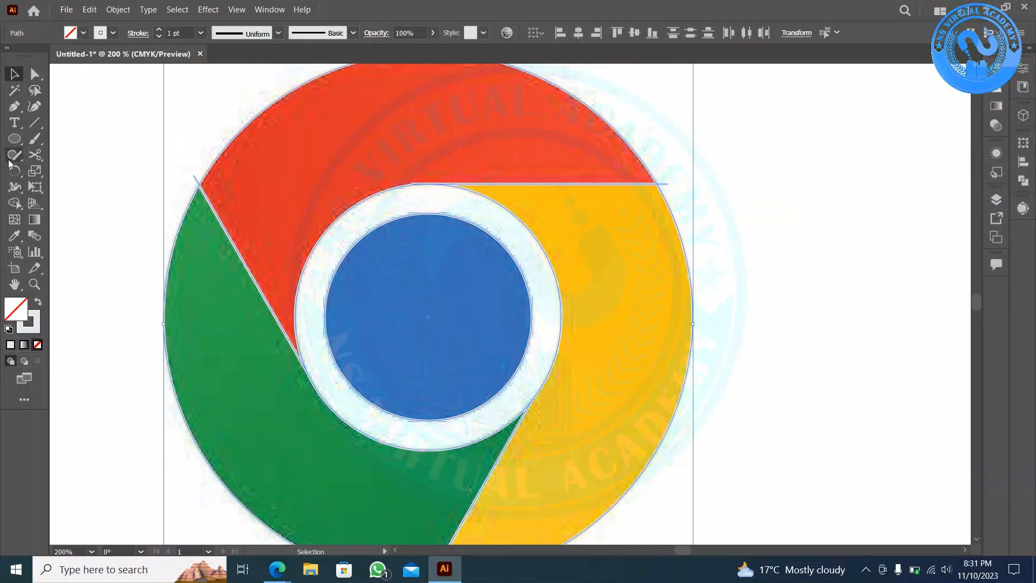
{"action": "left_click", "coordinate": [13, 207]}
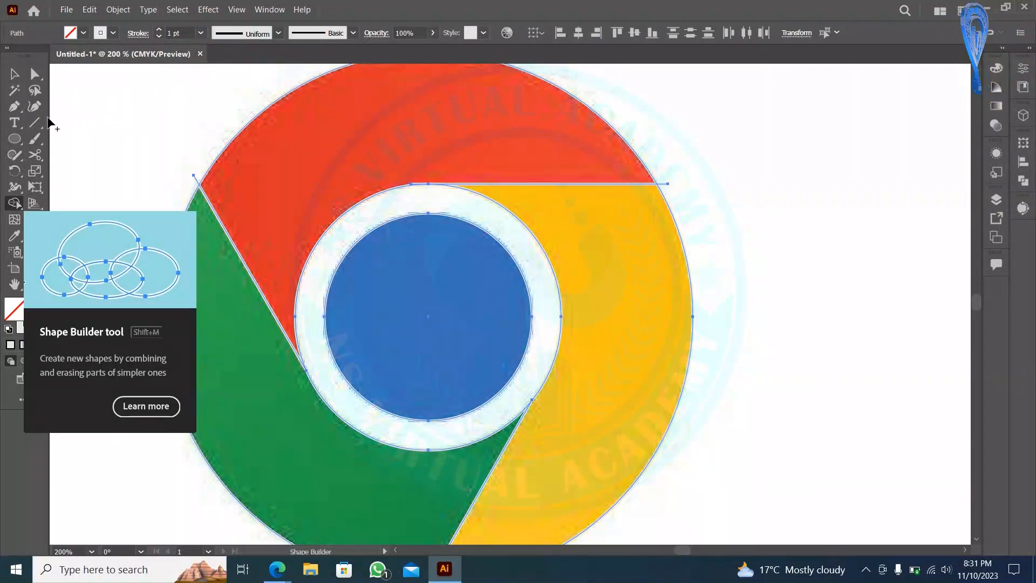
{"action": "left_click", "coordinate": [84, 33]}
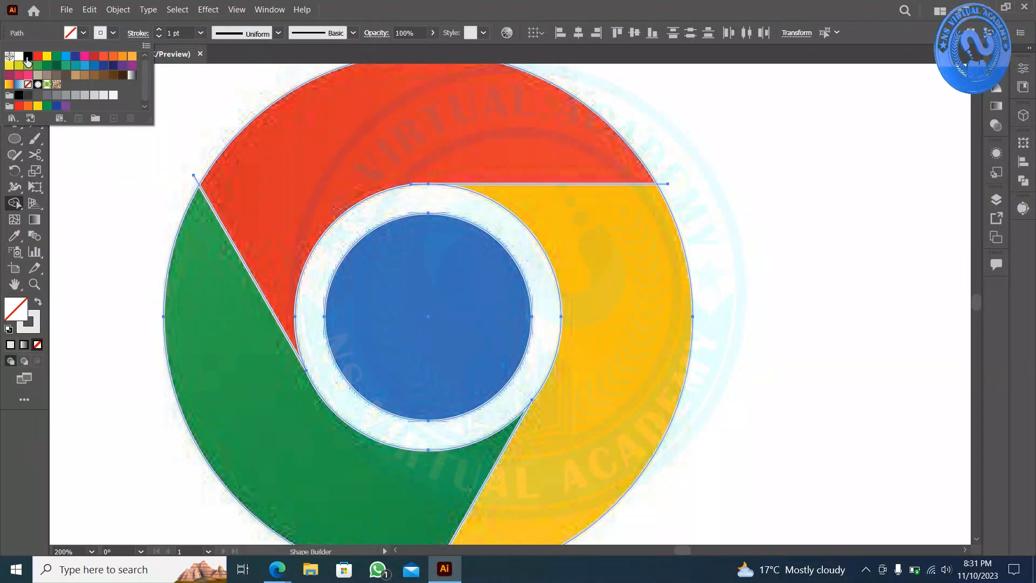
{"action": "left_click", "coordinate": [27, 57]}
{"action": "left_click", "coordinate": [84, 33]}
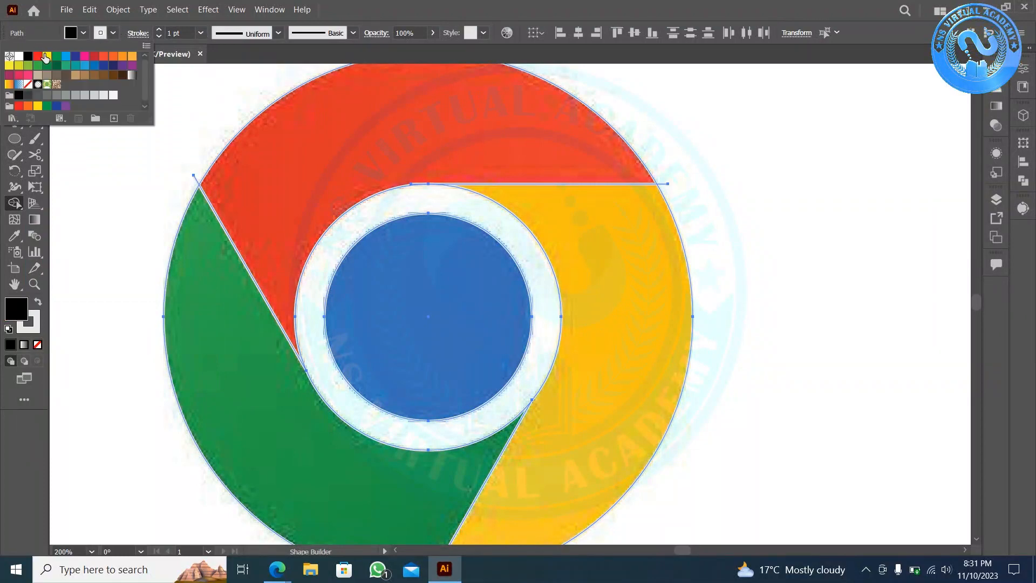
{"action": "left_click", "coordinate": [81, 33]}
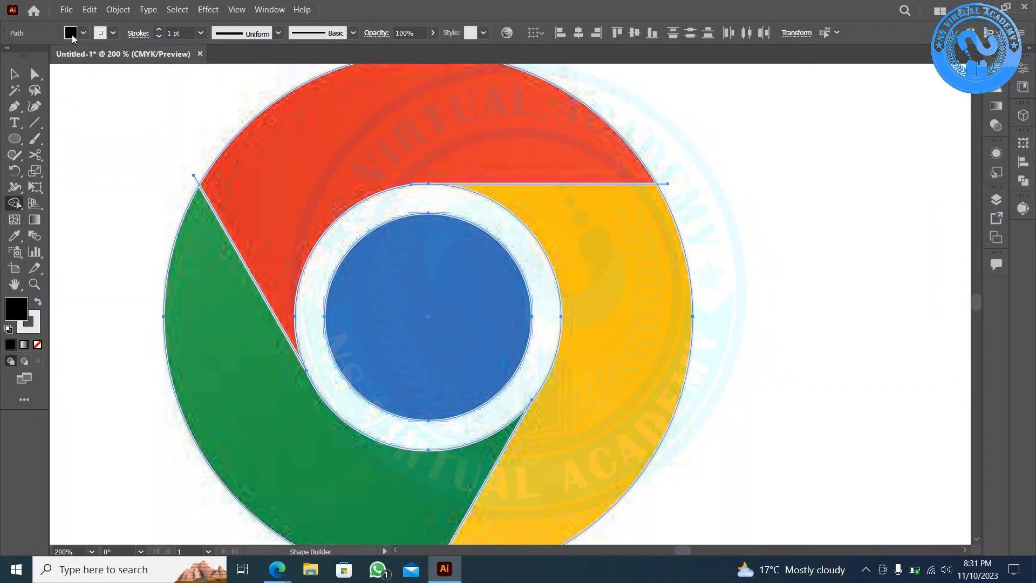
{"action": "left_click", "coordinate": [73, 33]}
{"action": "left_click", "coordinate": [37, 54]}
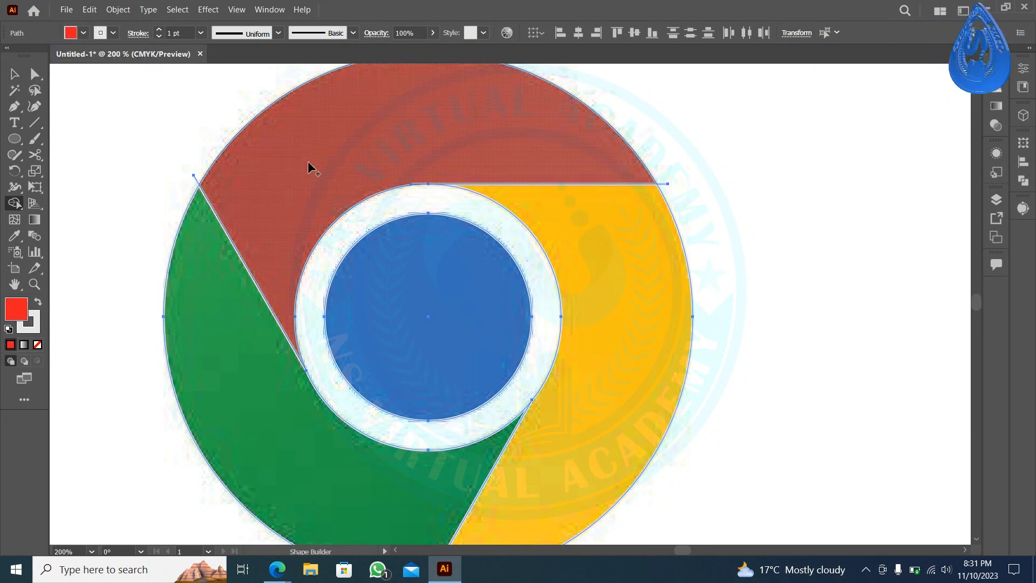
{"action": "left_click_drag", "start_coordinate": [426, 153], "coordinate": [422, 152]}
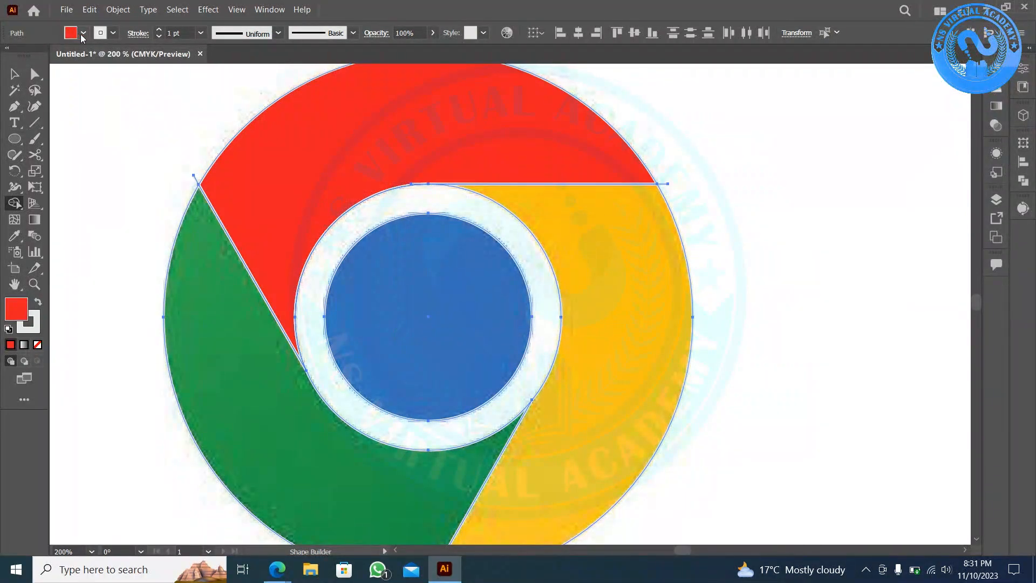
- Remove the stroke from the selected traced paths and return the colour focus to the fill
{"action": "left_click", "coordinate": [104, 33]}
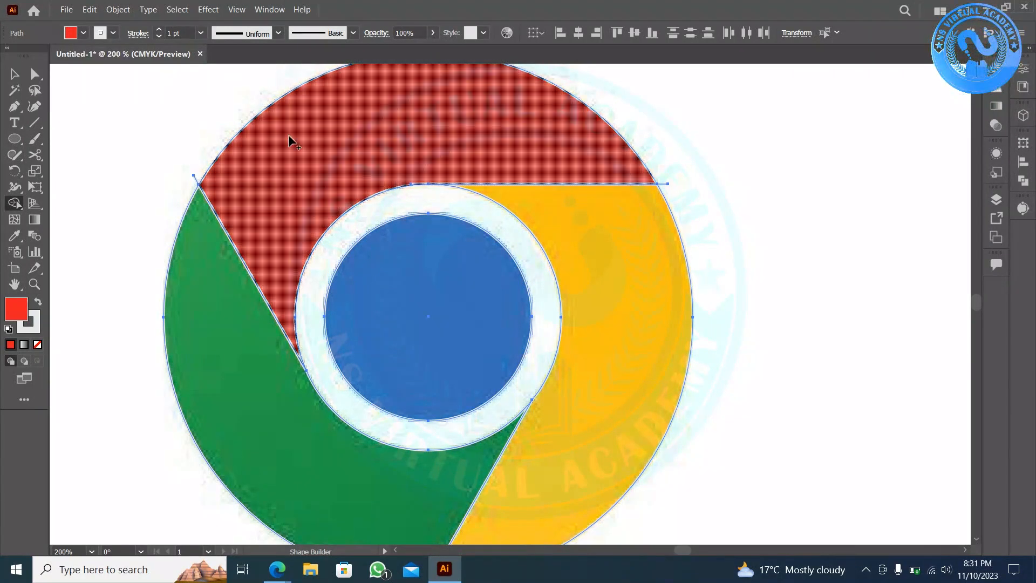
{"action": "left_click", "coordinate": [39, 349]}
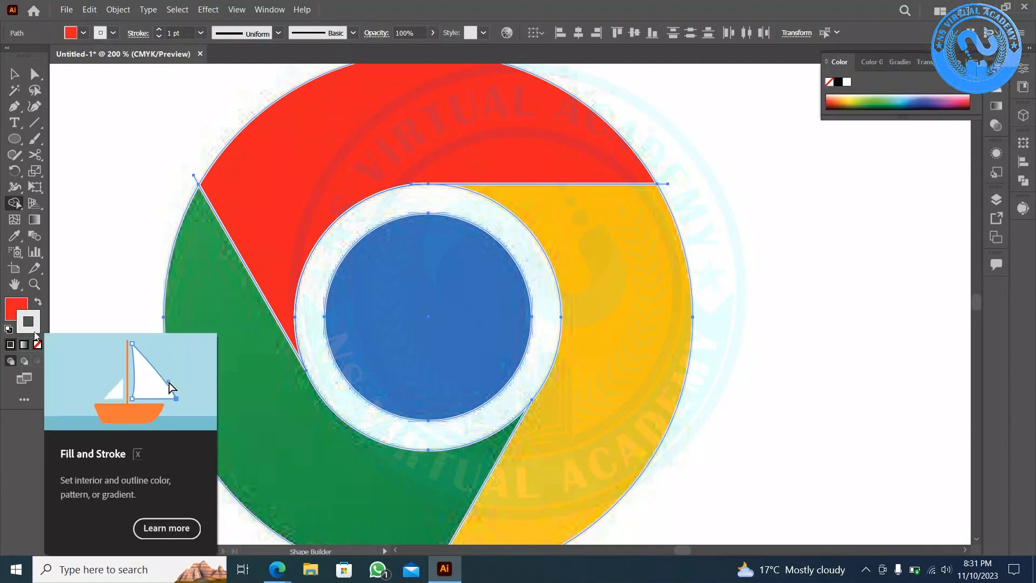
{"action": "left_click", "coordinate": [14, 305]}
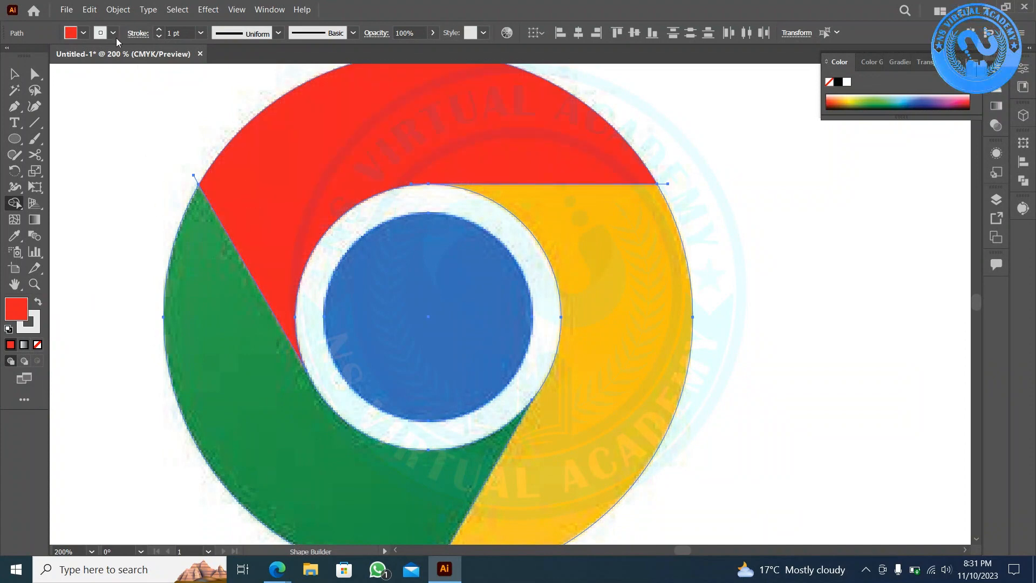
- With Shape Builder, build the green segment and the yellow segment as separate shapes, both with a dark green fill
{"action": "left_click", "coordinate": [79, 34]}
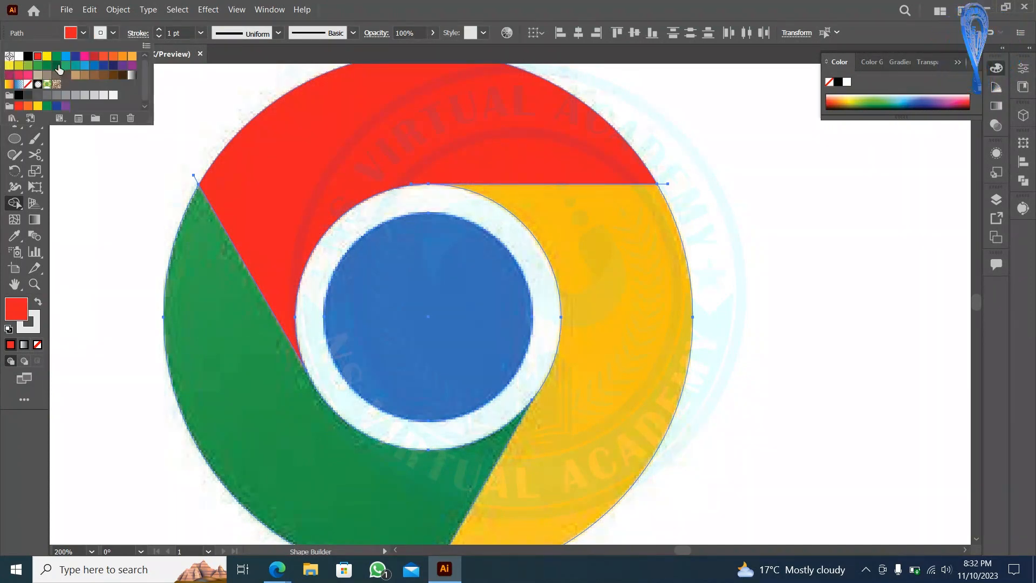
{"action": "left_click", "coordinate": [57, 66]}
{"action": "left_click", "coordinate": [195, 303]}
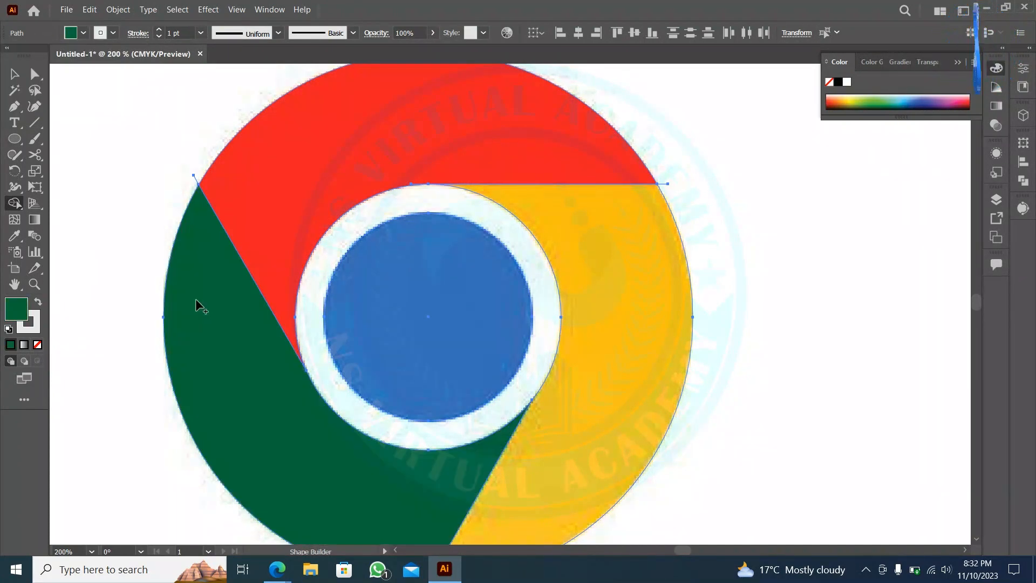
{"action": "left_click", "coordinate": [75, 37]}
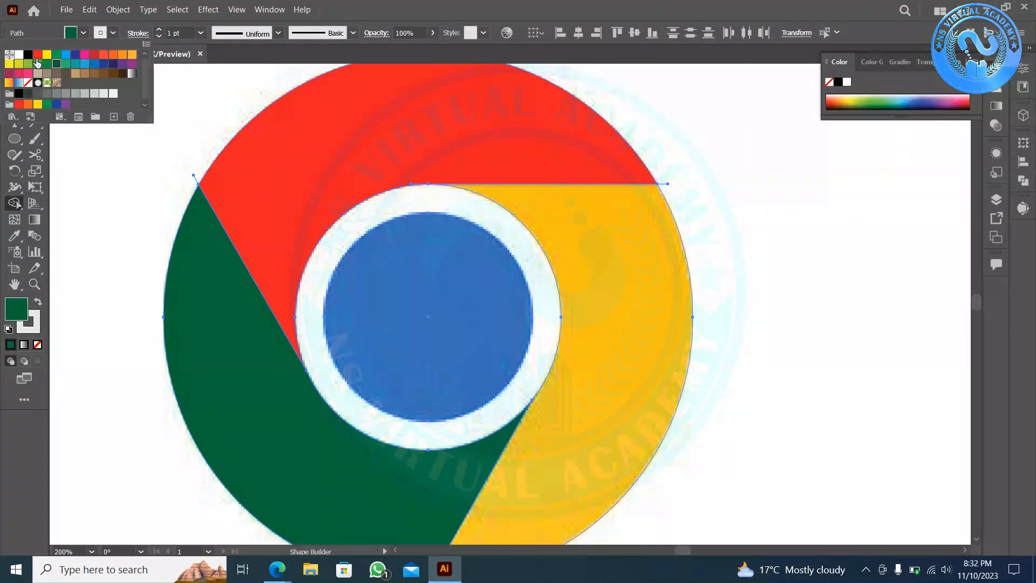
{"action": "left_click", "coordinate": [664, 289]}
{"action": "left_click", "coordinate": [664, 289]}
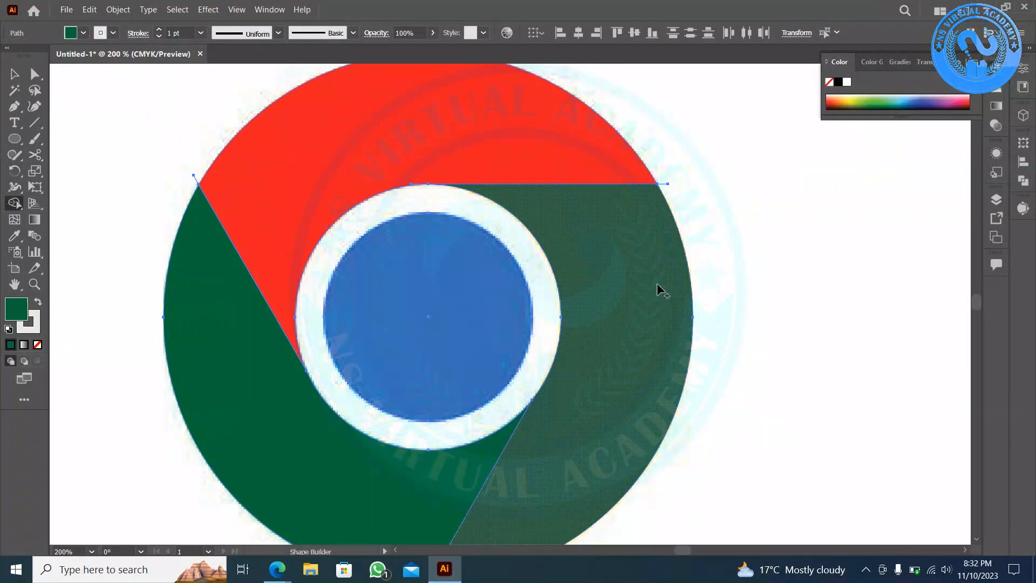
- Fill the ring around the blue centre with white using Shape Builder, and deselect the artwork
{"action": "left_click", "coordinate": [79, 36]}
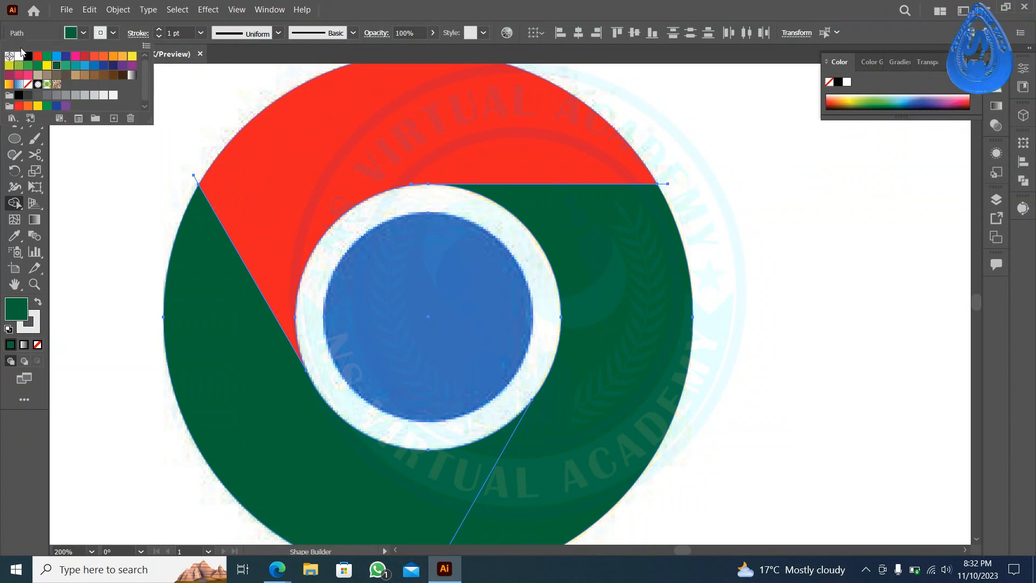
{"action": "left_click", "coordinate": [18, 55]}
{"action": "left_click", "coordinate": [392, 206]}
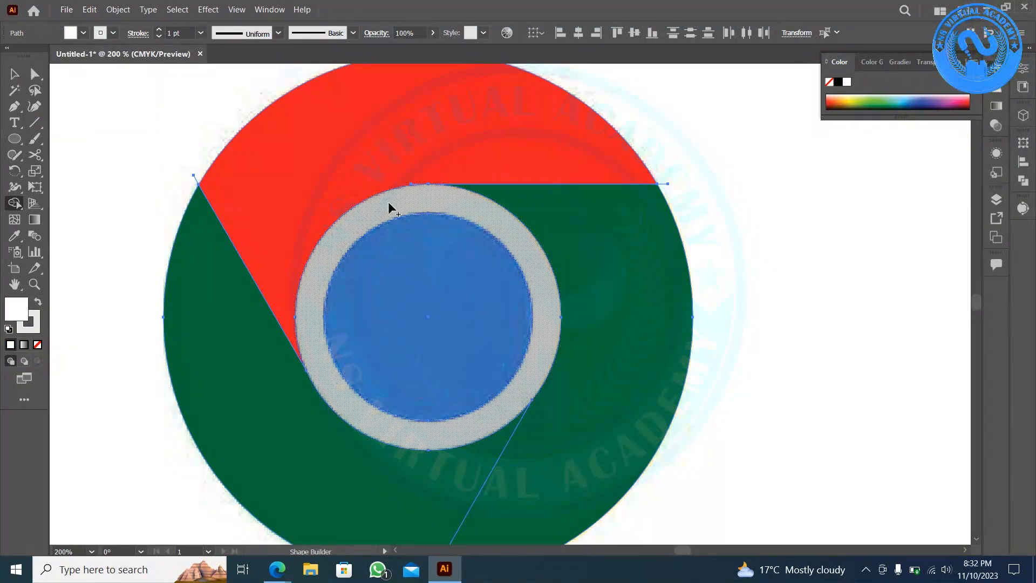
{"action": "left_click", "coordinate": [392, 206]}
{"action": "left_click", "coordinate": [15, 74]}
{"action": "left_click", "coordinate": [110, 140]}
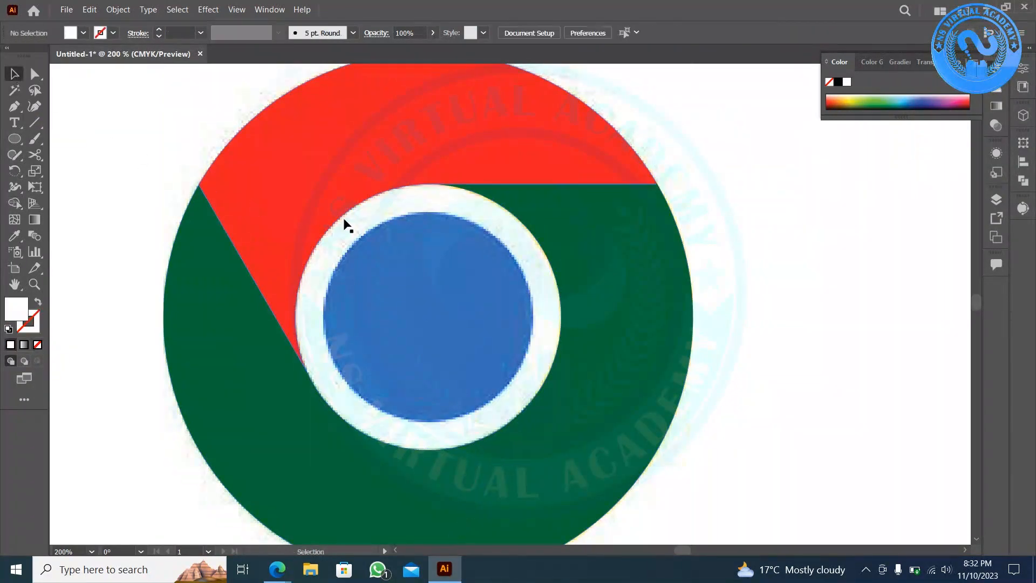
{"action": "left_click", "coordinate": [362, 236]}
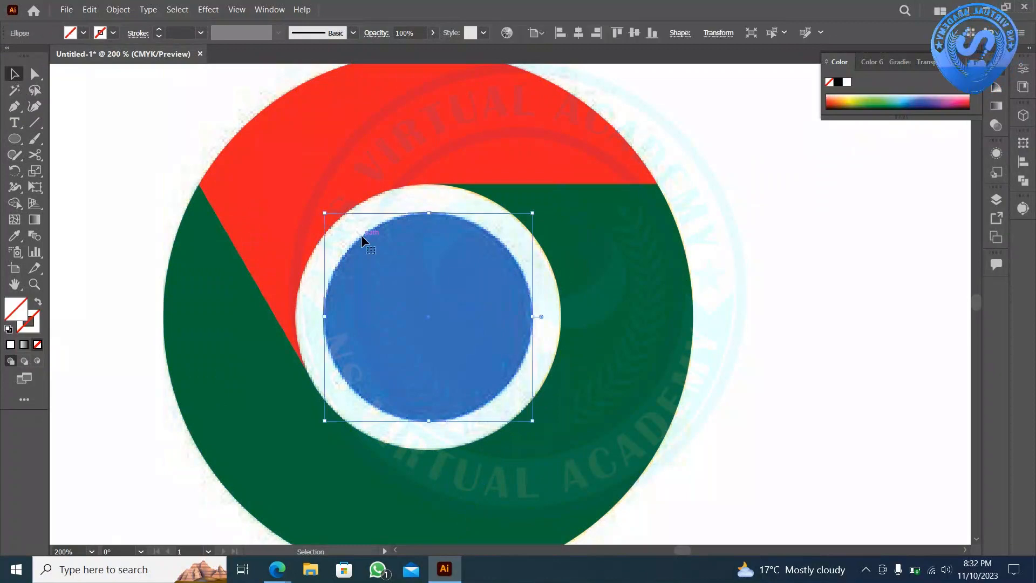
{"action": "left_click", "coordinate": [316, 251]}
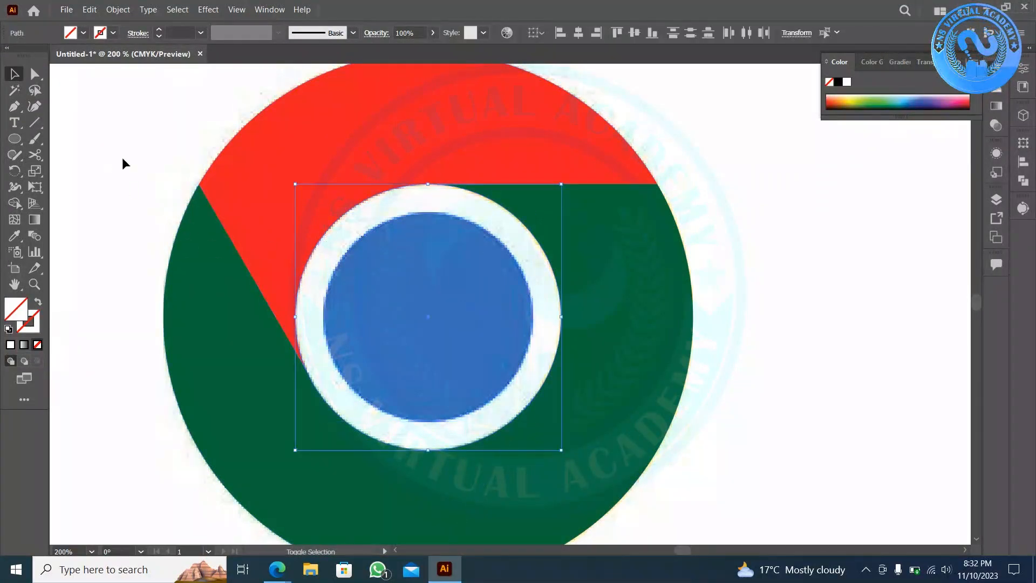
{"action": "left_click_drag", "start_coordinate": [138, 115], "coordinate": [703, 461]}
{"action": "left_click", "coordinate": [702, 458]}
{"action": "scroll", "coordinate": [665, 367], "scroll_direction": "down", "scroll_amount": 1}
- Recolour the outer segment that is yellow in the original logo with a dark blue fill
{"action": "left_click", "coordinate": [660, 358]}
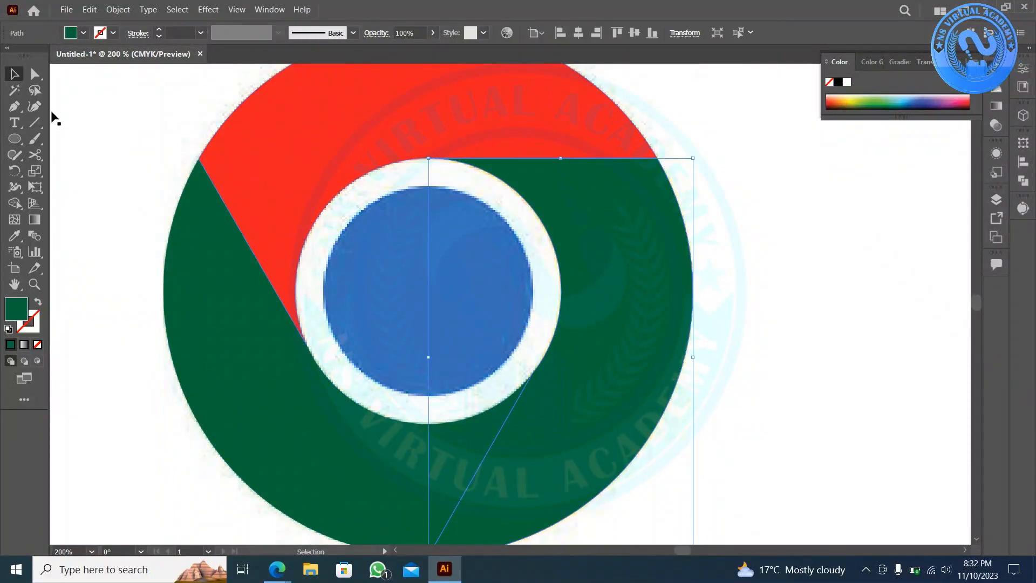
{"action": "left_click", "coordinate": [84, 33]}
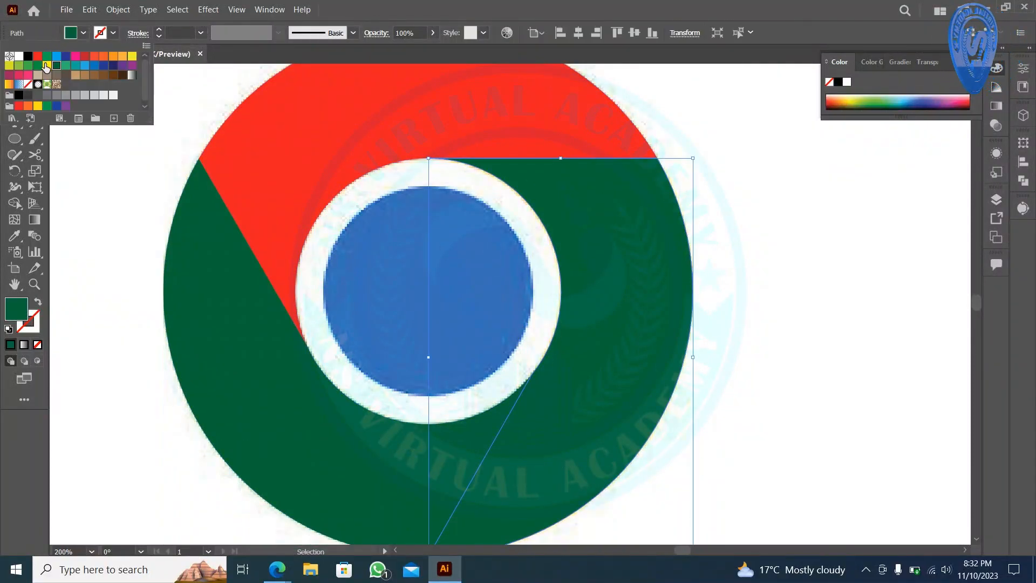
{"action": "left_click", "coordinate": [92, 211]}
{"action": "left_click", "coordinate": [181, 239]}
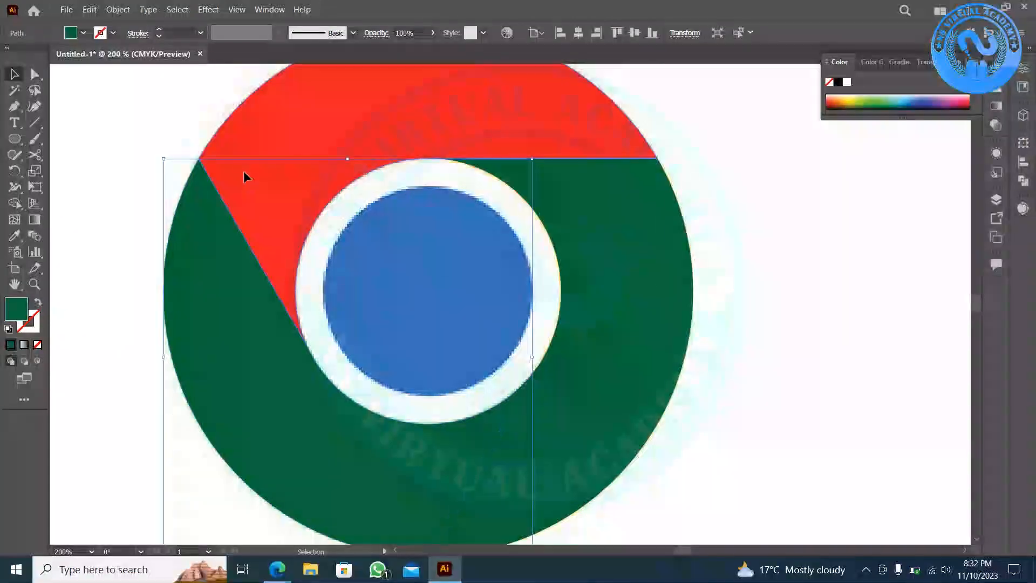
{"action": "left_click", "coordinate": [244, 173]}
{"action": "left_click_drag", "start_coordinate": [770, 470], "coordinate": [696, 426]}
{"action": "left_click", "coordinate": [83, 32]}
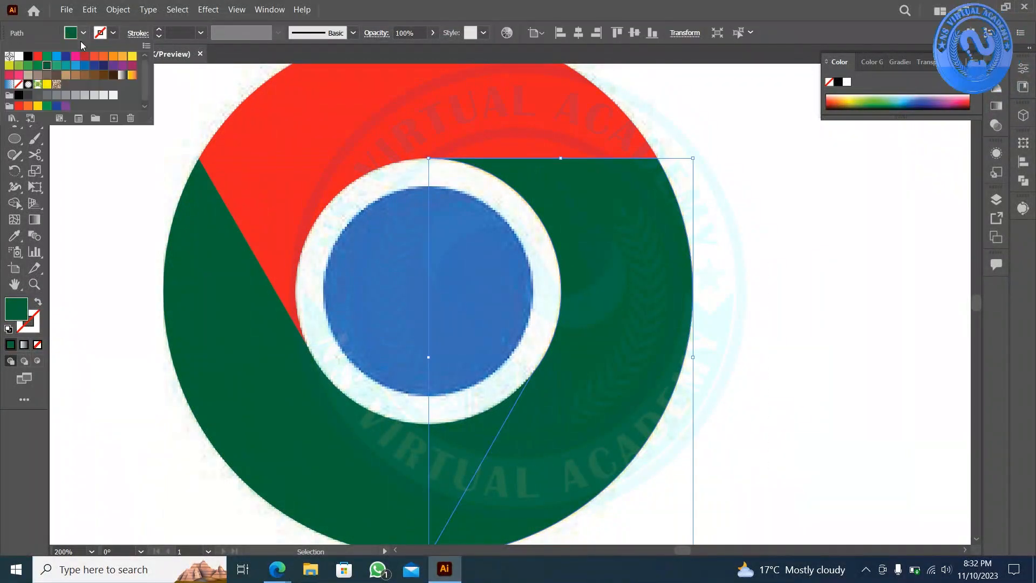
{"action": "left_click", "coordinate": [65, 57]}
{"action": "left_click", "coordinate": [95, 200]}
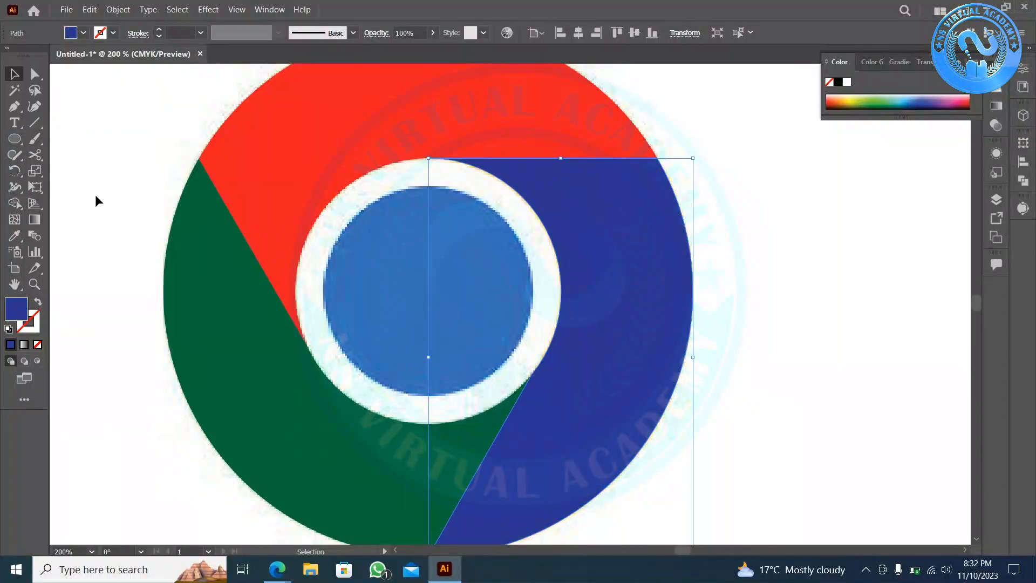
- Select all the traced logo shapes and fill the centre circle with light blue using Shape Builder
{"action": "left_click_drag", "start_coordinate": [100, 180], "coordinate": [566, 416]}
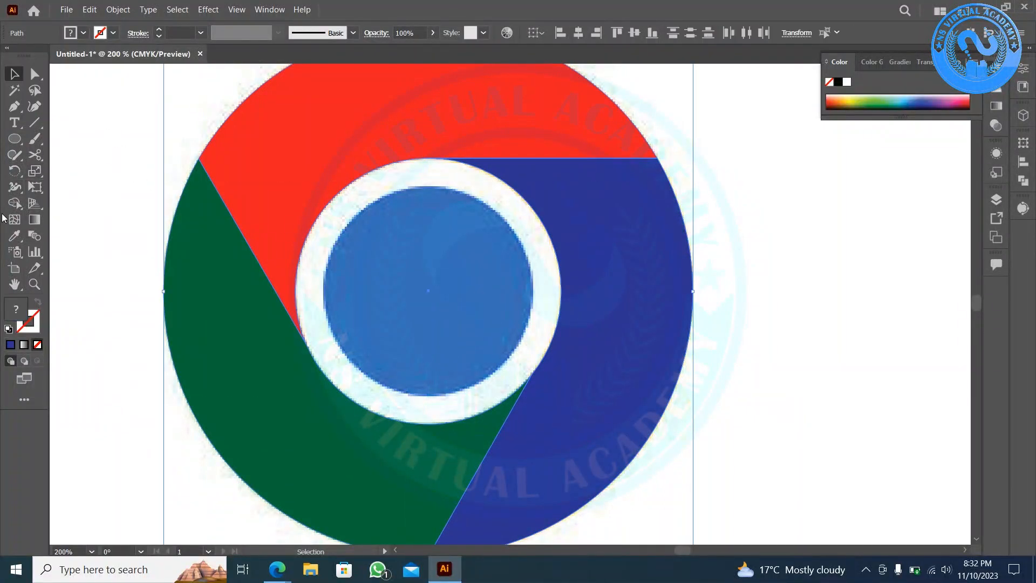
{"action": "left_click", "coordinate": [15, 203]}
{"action": "left_click", "coordinate": [82, 34]}
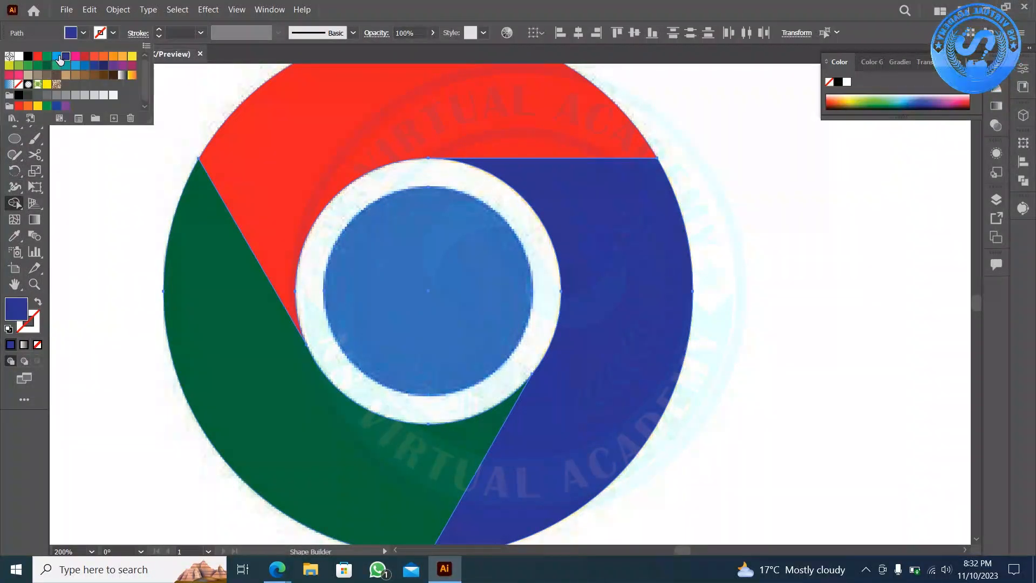
{"action": "left_click", "coordinate": [58, 58]}
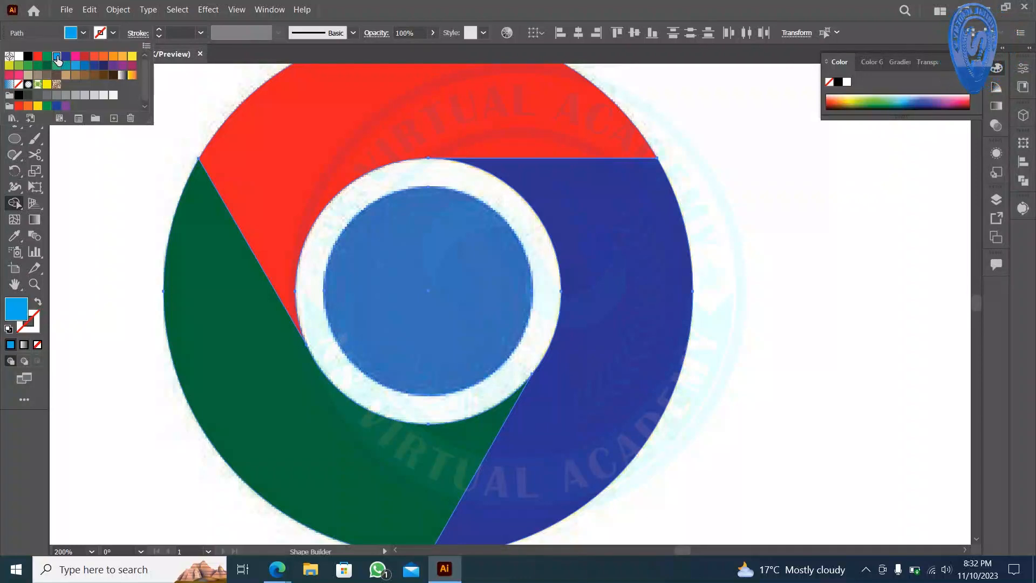
{"action": "left_click", "coordinate": [413, 244]}
- Build the ring around the light blue centre as a white shape with Shape Builder, and deselect the artwork
{"action": "left_click", "coordinate": [81, 34]}
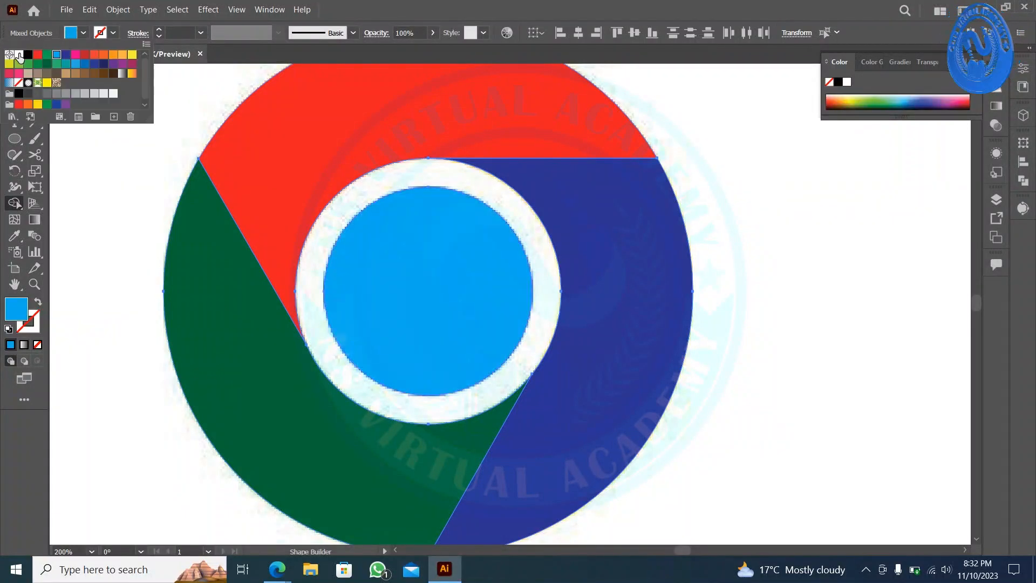
{"action": "left_click", "coordinate": [19, 55]}
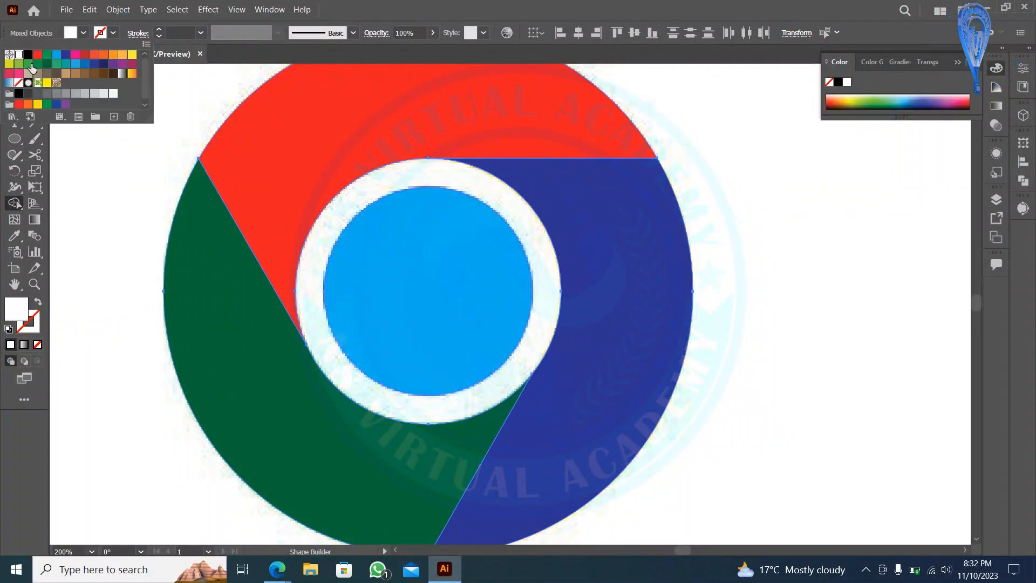
{"action": "left_click", "coordinate": [356, 199]}
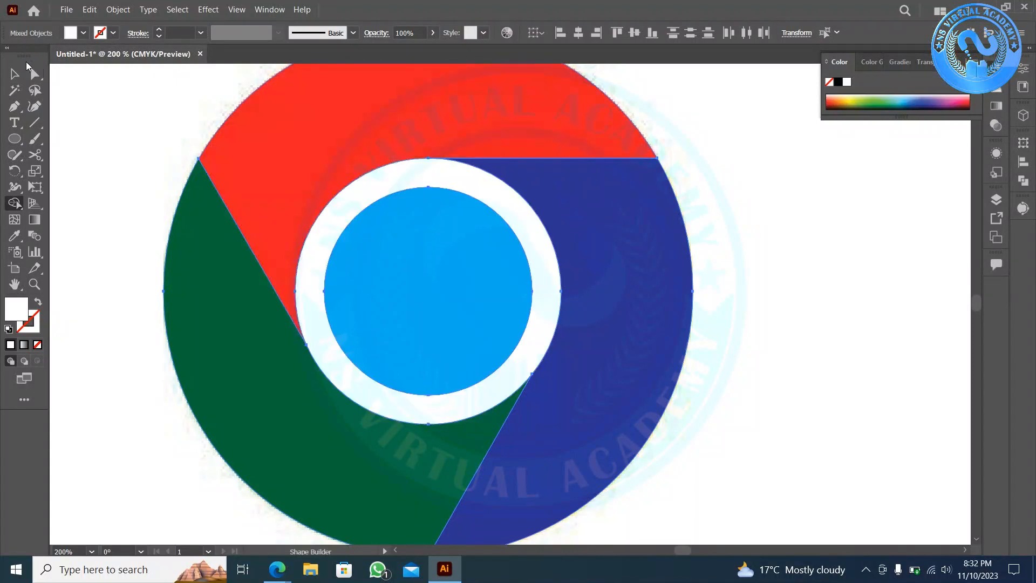
{"action": "left_click", "coordinate": [15, 73]}
{"action": "left_click", "coordinate": [112, 150]}
{"action": "scroll", "coordinate": [142, 170], "scroll_direction": "down", "scroll_amount": 3}
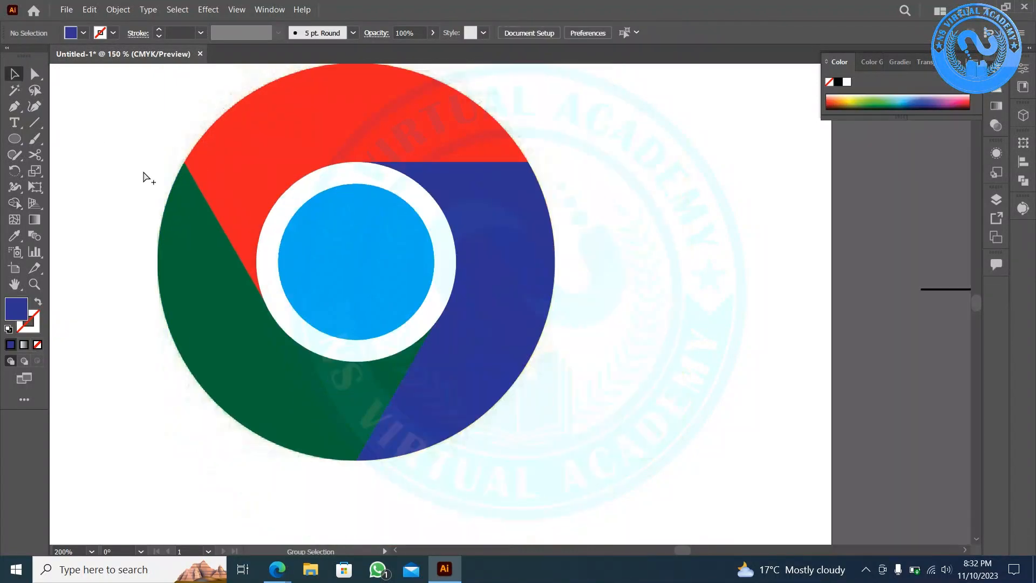
- Select all the pieces of the traced logo and move them straight down below the reference image
{"action": "left_click_drag", "start_coordinate": [144, 215], "coordinate": [343, 115]}
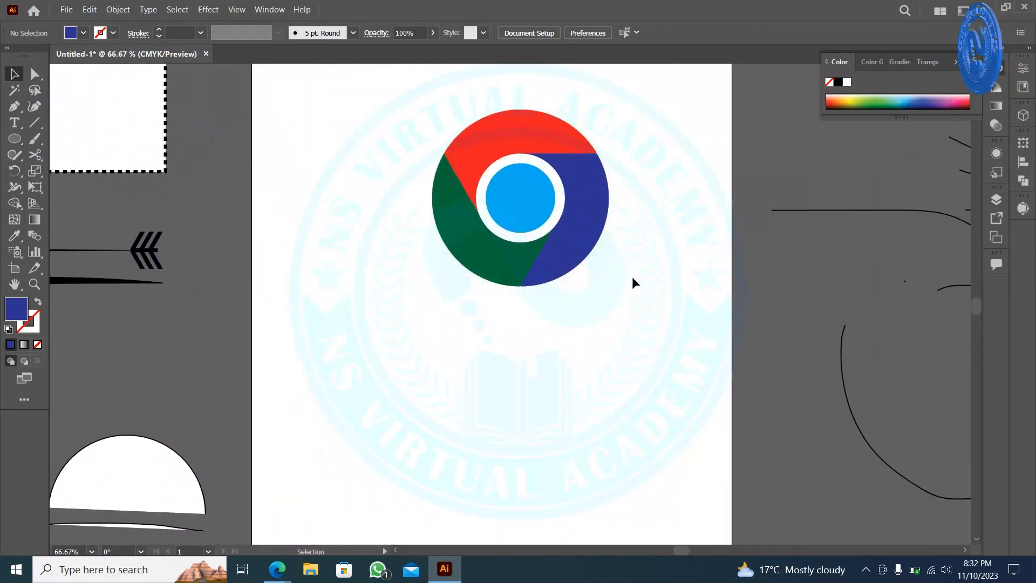
{"action": "left_click_drag", "start_coordinate": [633, 297], "coordinate": [332, 105]}
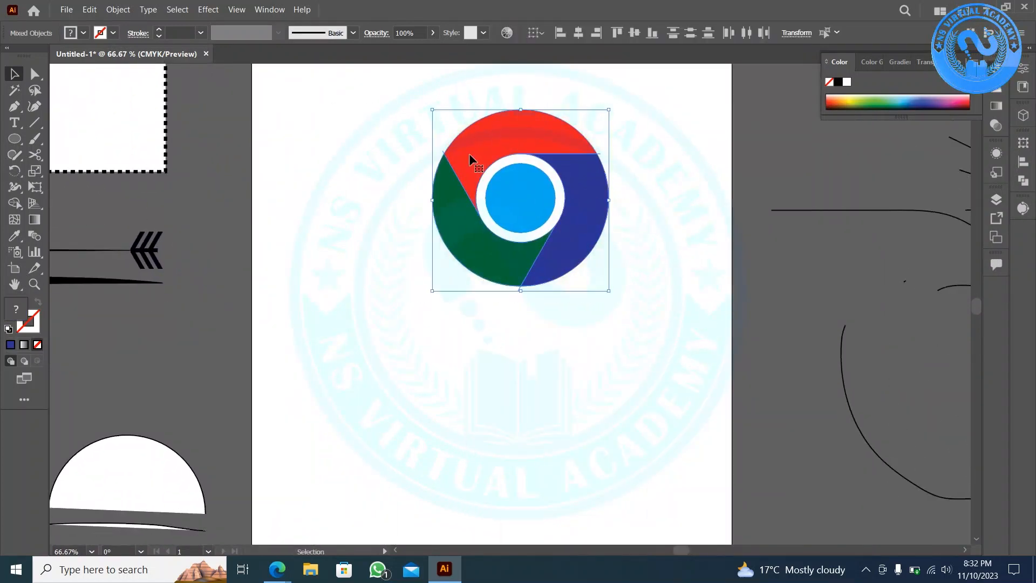
{"action": "left_click", "coordinate": [643, 213]}
{"action": "left_click", "coordinate": [578, 204]}
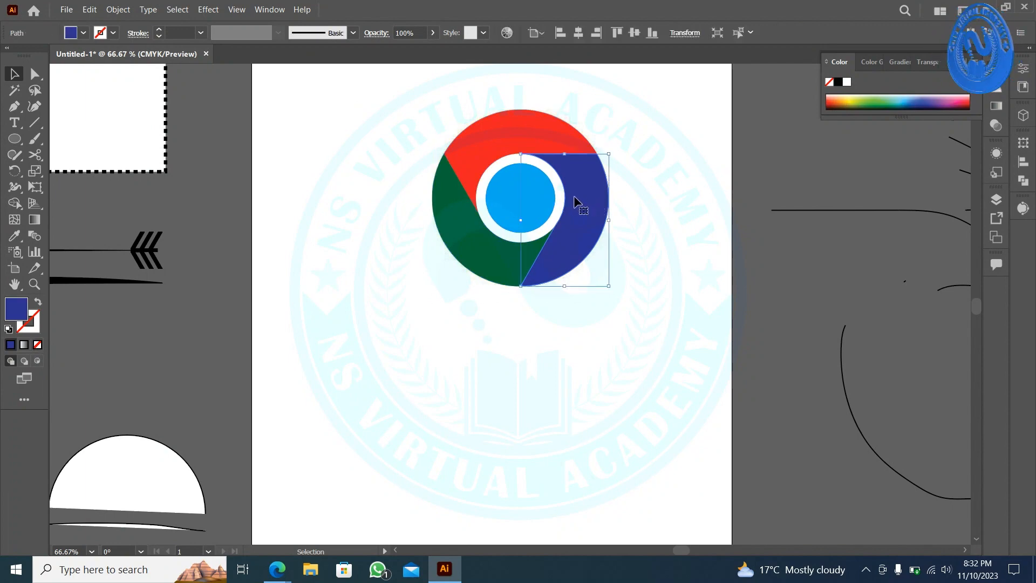
{"action": "left_click", "coordinate": [541, 188], "text": "shift"}
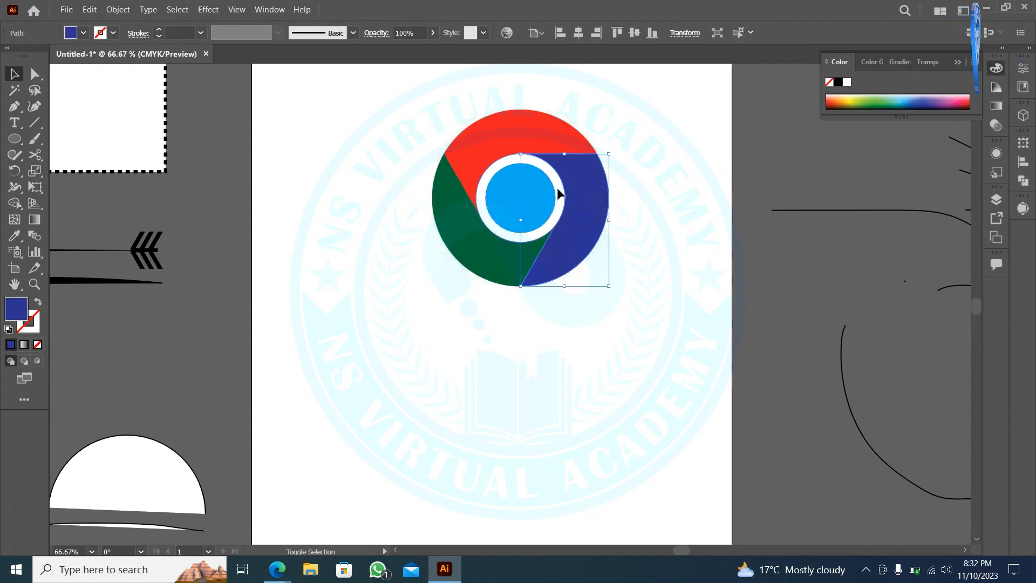
{"action": "left_click", "coordinate": [497, 134], "text": "shift"}
{"action": "left_click", "coordinate": [477, 241], "text": "shift"}
{"action": "left_click_drag", "start_coordinate": [522, 174], "coordinate": [522, 387]}
{"action": "left_click", "coordinate": [412, 380]}
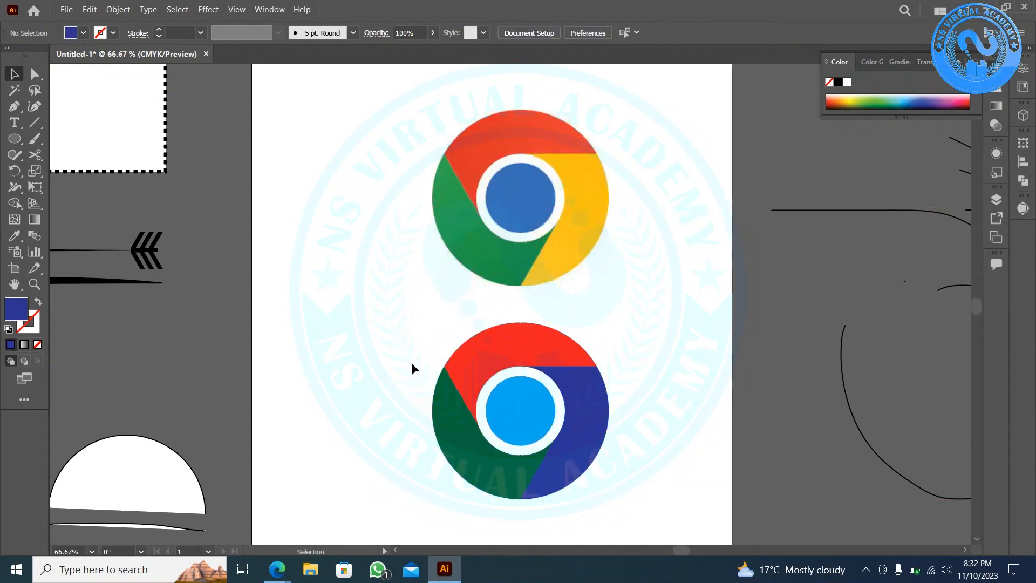
- Recolour the traced logo's red segment with the red sampled from the reference image using the Eyedropper
{"action": "left_click", "coordinate": [468, 340]}
{"action": "left_click", "coordinate": [18, 235]}
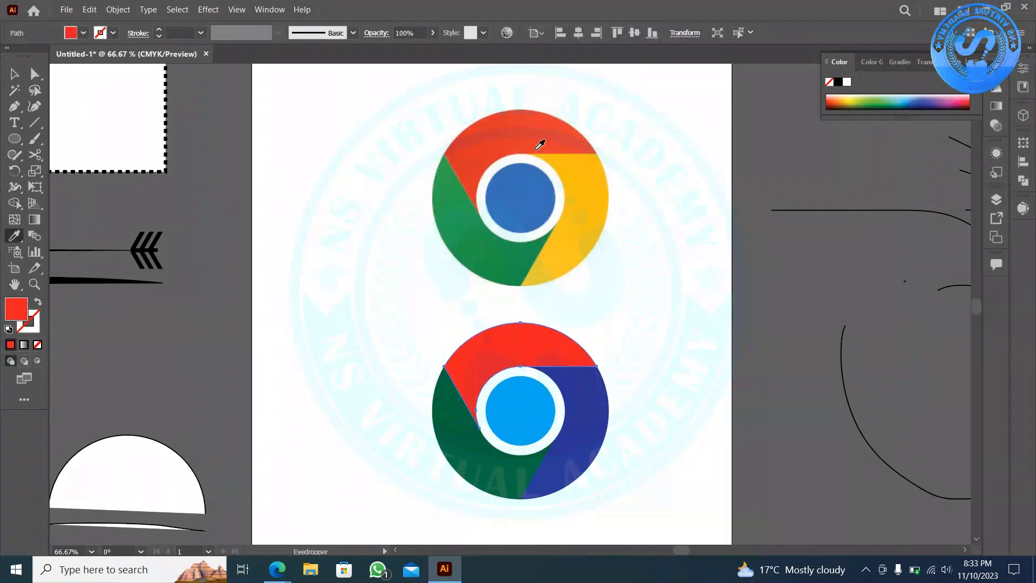
{"action": "left_click", "coordinate": [534, 115]}
{"action": "left_click", "coordinate": [14, 74]}
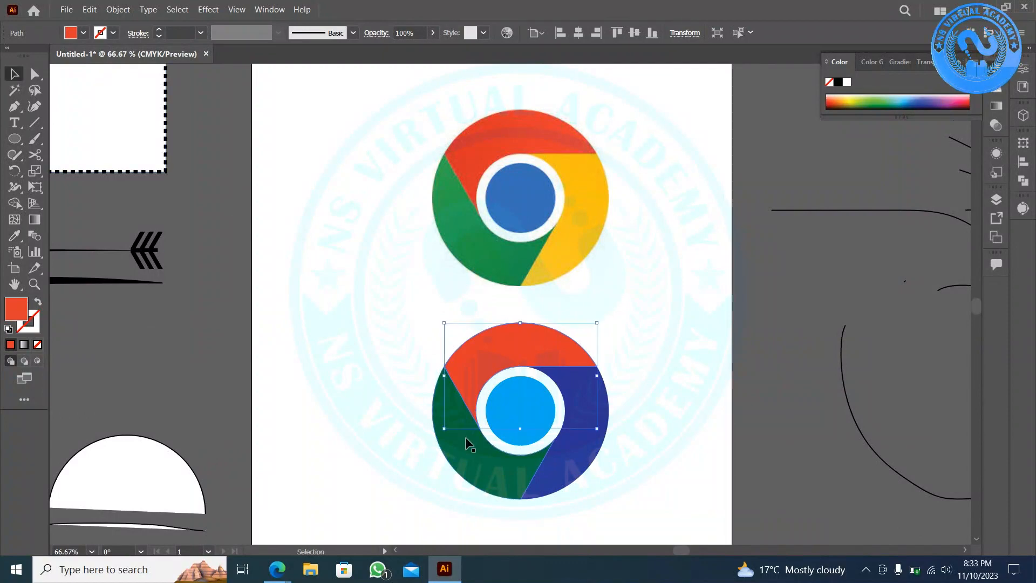
- Recolour the traced logo's dark green segment with the green sampled from the reference image
{"action": "left_click", "coordinate": [479, 464]}
{"action": "left_click", "coordinate": [14, 238]}
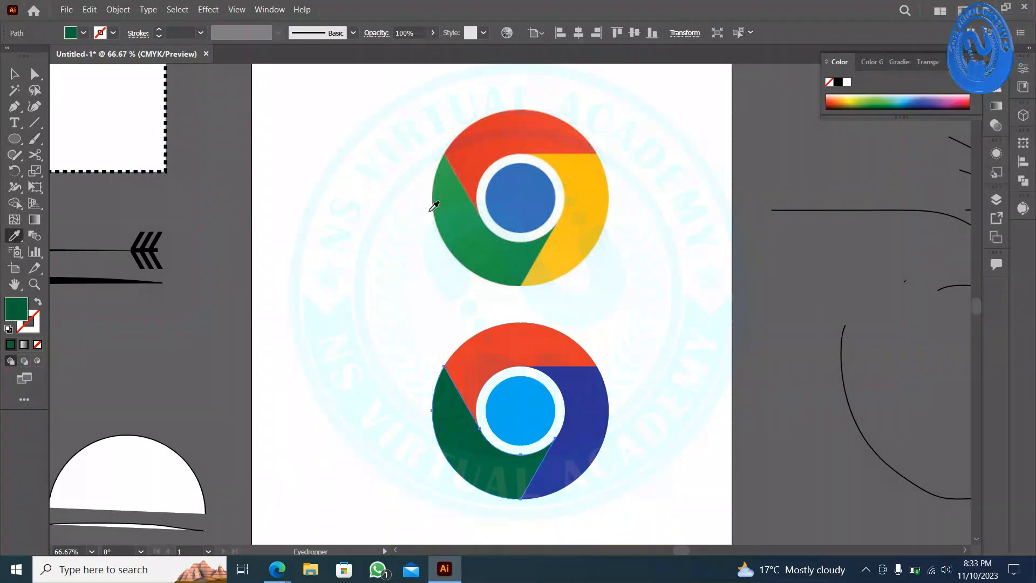
{"action": "left_click", "coordinate": [452, 202]}
{"action": "left_click", "coordinate": [14, 74]}
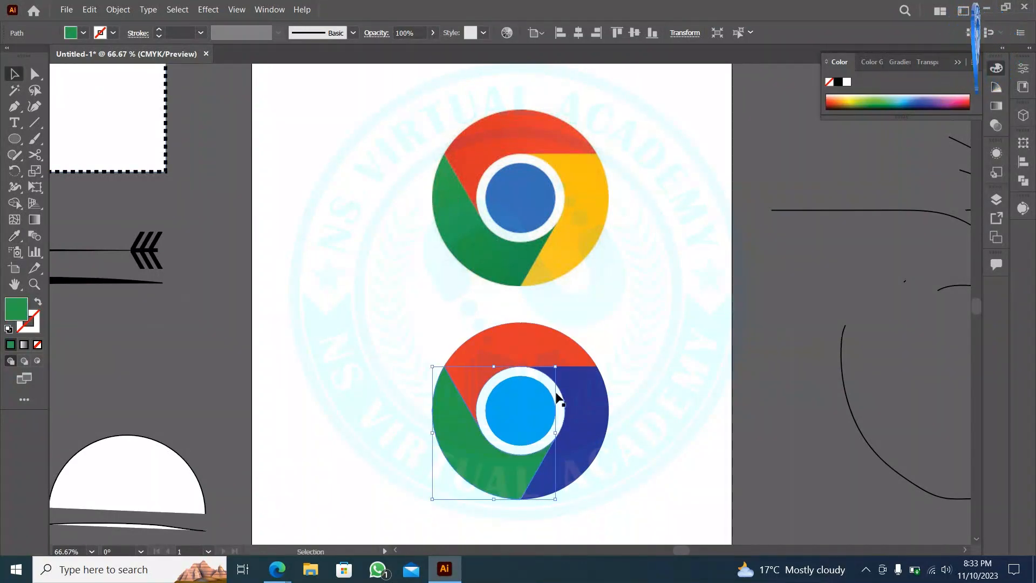
- Recolour the traced logo's dark blue outer segment with the yellow sampled from the reference image, and deselect it
{"action": "left_click", "coordinate": [598, 412]}
{"action": "left_click", "coordinate": [14, 236]}
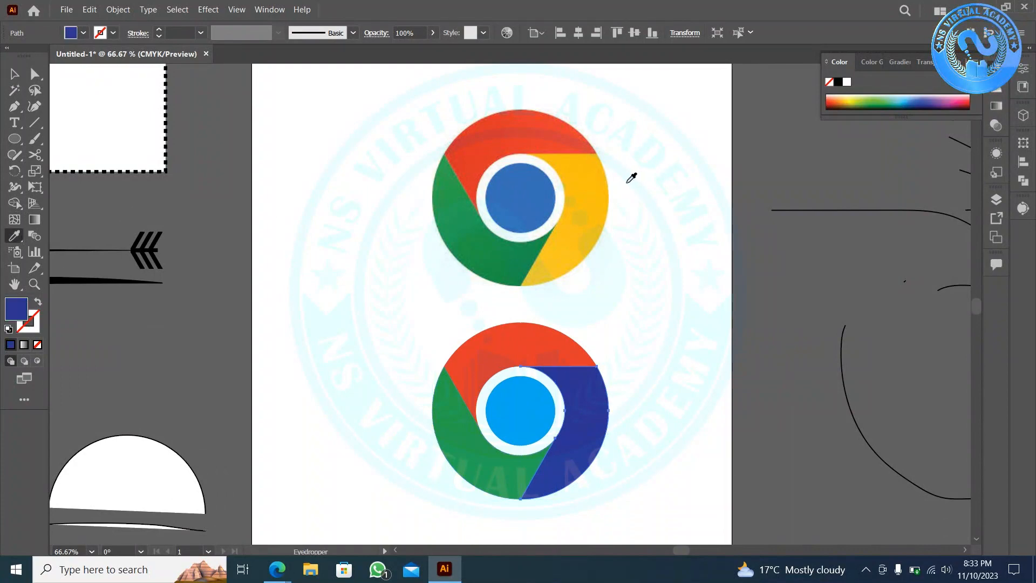
{"action": "left_click", "coordinate": [589, 184]}
{"action": "left_click", "coordinate": [21, 77]}
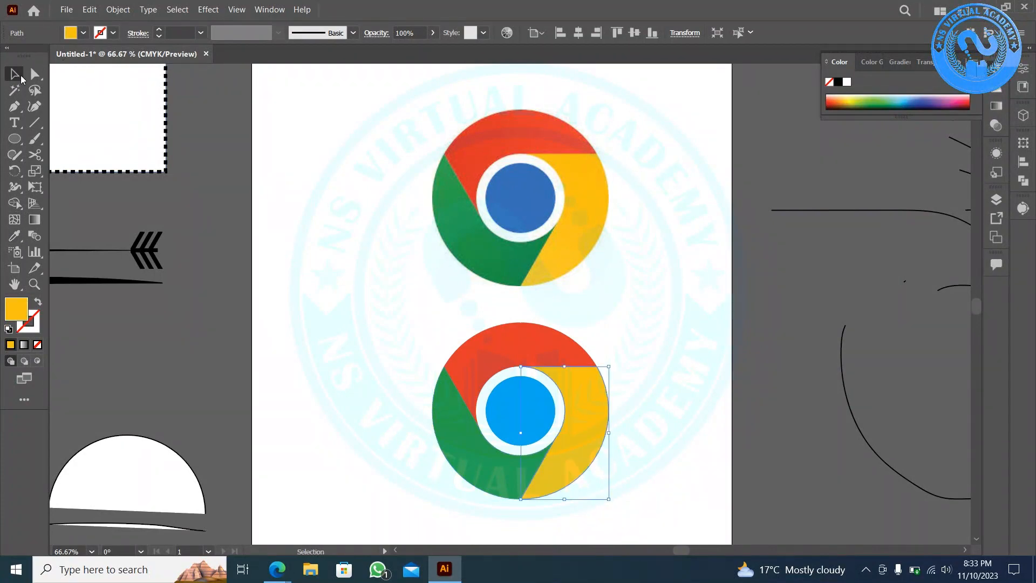
{"action": "left_click", "coordinate": [344, 239]}
- Recolour the traced logo's centre circle with the blue sampled from the reference image's centre, and deselect it
{"action": "left_click", "coordinate": [526, 396]}
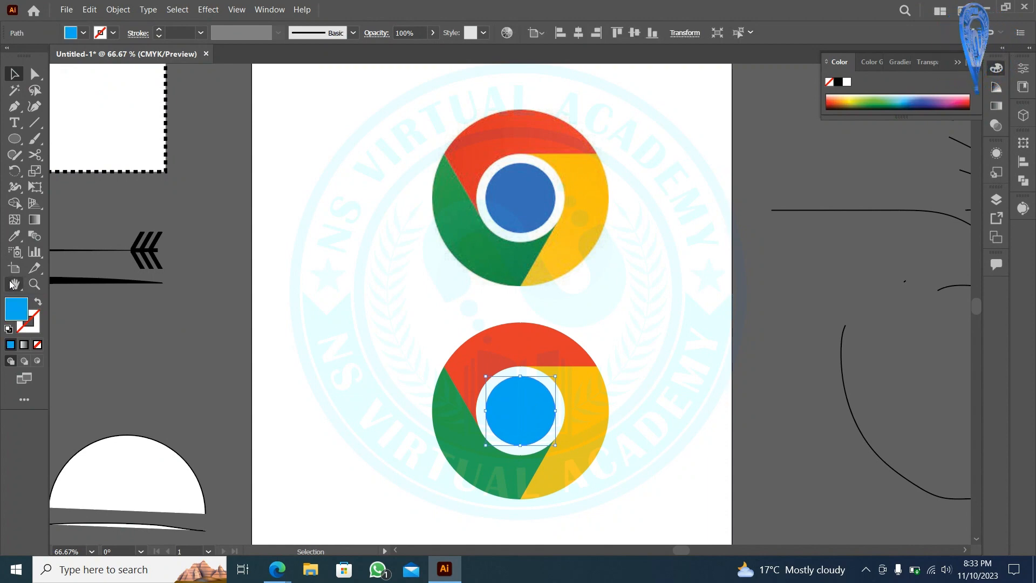
{"action": "left_click", "coordinate": [17, 236]}
{"action": "left_click", "coordinate": [513, 195]}
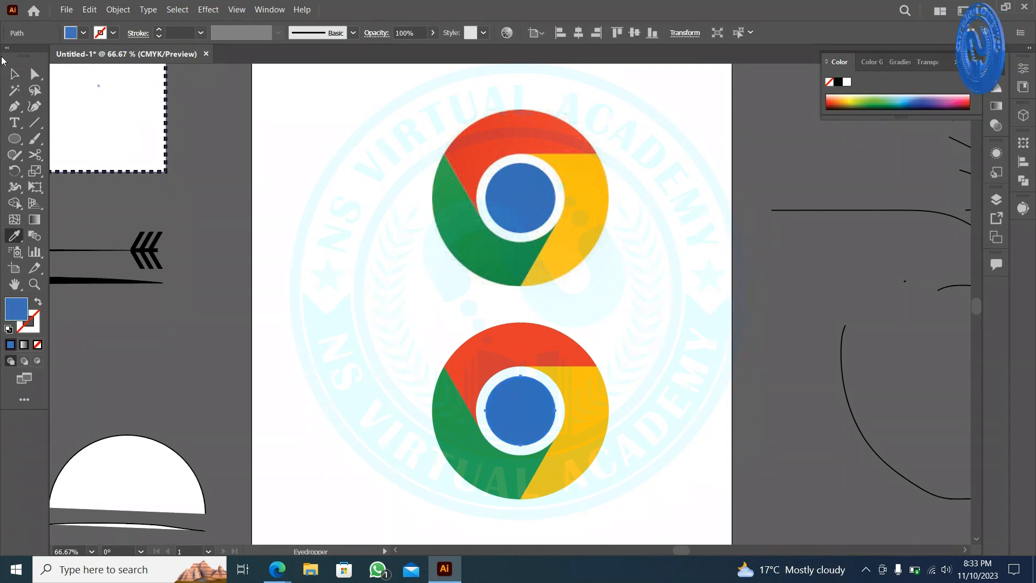
{"action": "left_click", "coordinate": [13, 74]}
{"action": "left_click", "coordinate": [310, 205]}
{"action": "scroll", "coordinate": [398, 280], "scroll_direction": "down", "scroll_amount": 2}
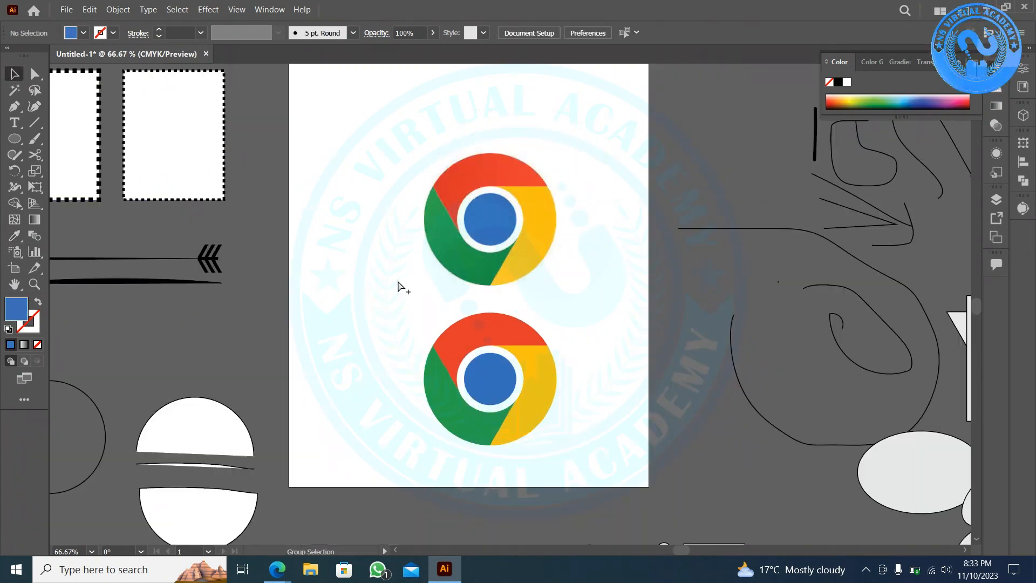
- Unlock the reference Chrome image above the traced logo and delete it
{"action": "key", "text": "ctrl+z"}
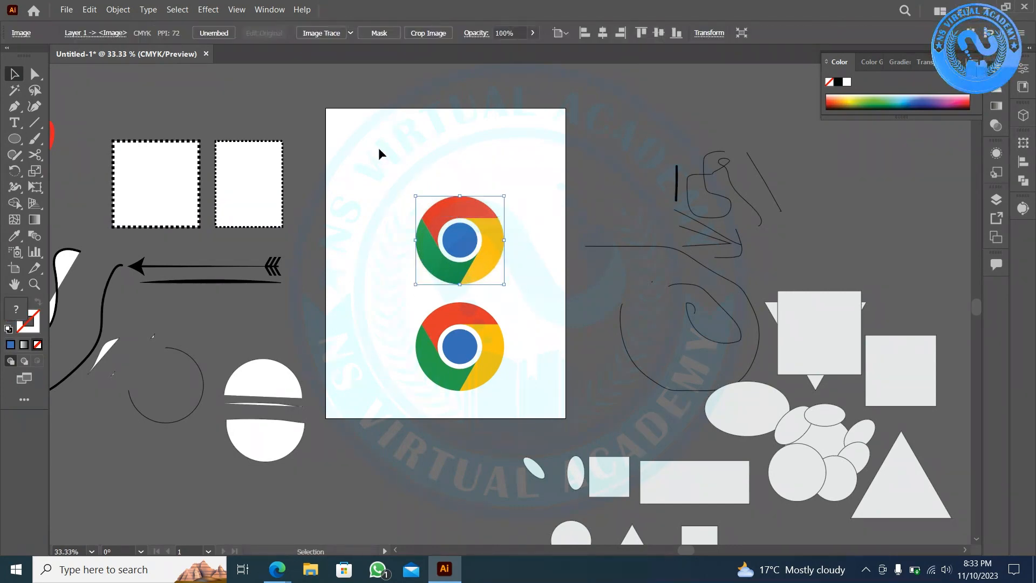
{"action": "left_click_drag", "start_coordinate": [376, 155], "coordinate": [549, 302]}
{"action": "key", "text": "Delete"}
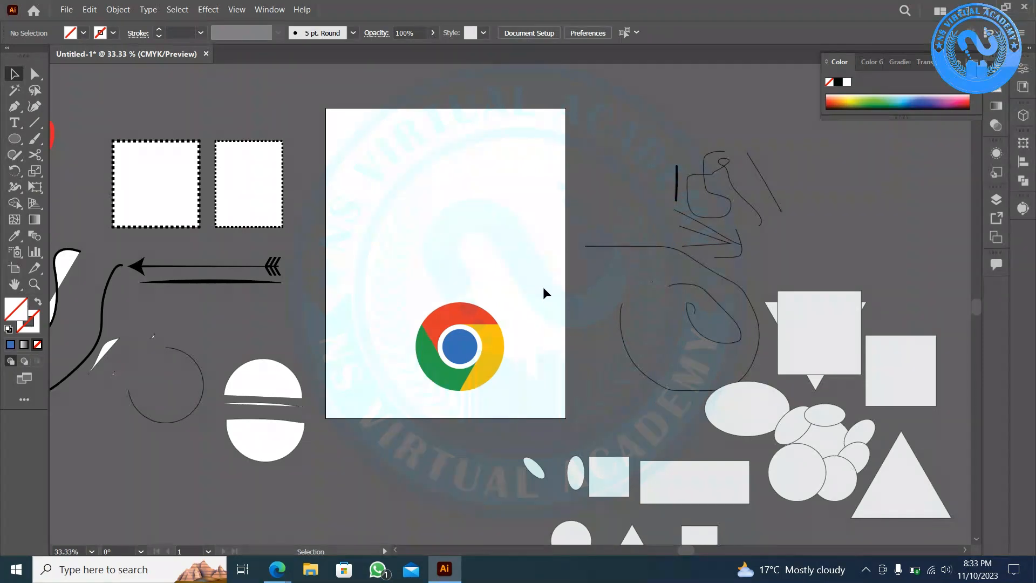
- Move the whole traced logo up to the upper middle of the artboard and deselect it
{"action": "scroll", "coordinate": [504, 296], "scroll_direction": "down", "scroll_amount": 1}
{"action": "scroll", "coordinate": [503, 300], "scroll_direction": "up", "scroll_amount": 2}
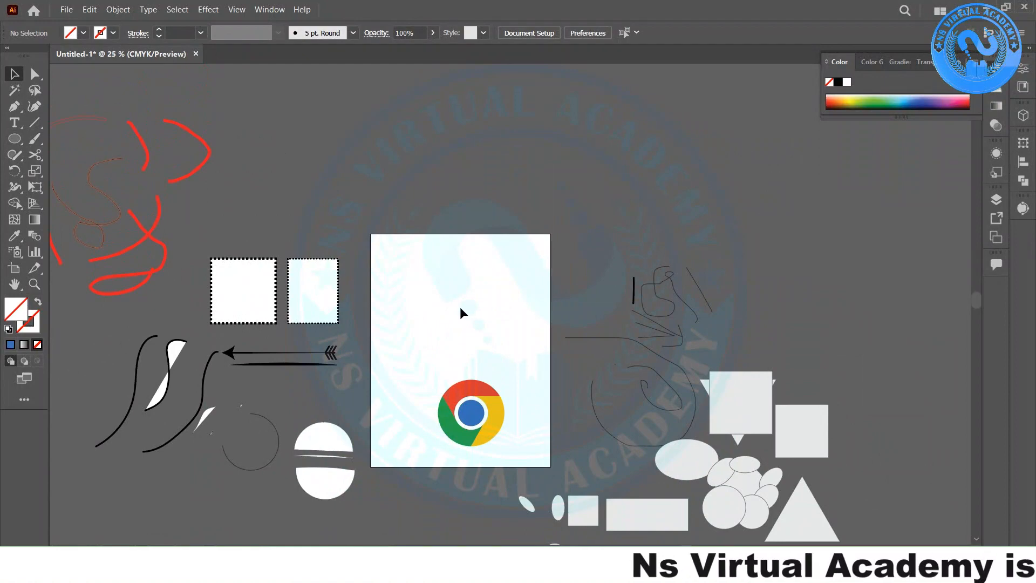
{"action": "left_click_drag", "start_coordinate": [522, 357], "coordinate": [412, 463]}
{"action": "left_click_drag", "start_coordinate": [466, 433], "coordinate": [456, 343]}
{"action": "left_click", "coordinate": [463, 399]}
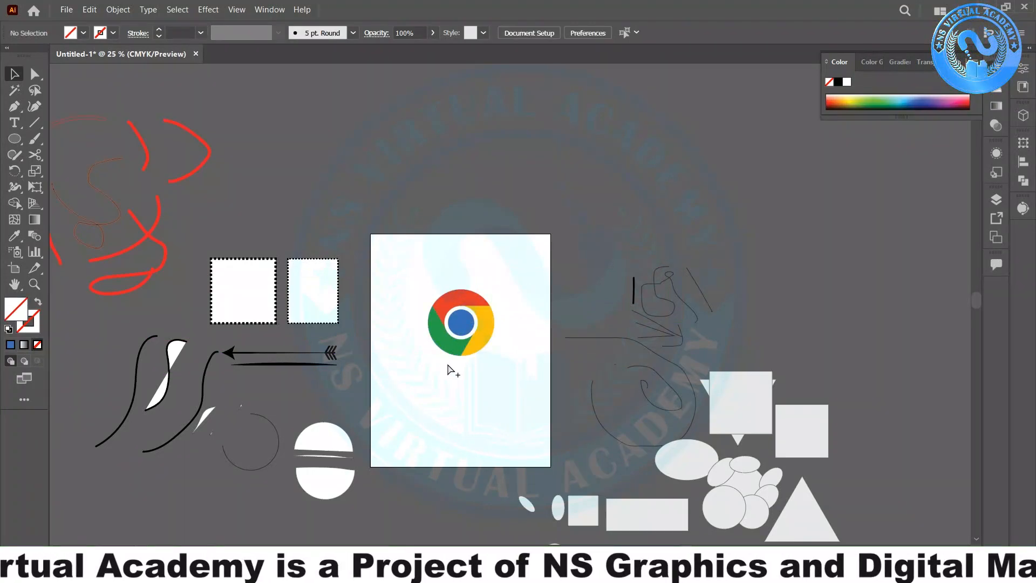
{"action": "scroll", "coordinate": [451, 370], "scroll_direction": "up", "scroll_amount": 4}
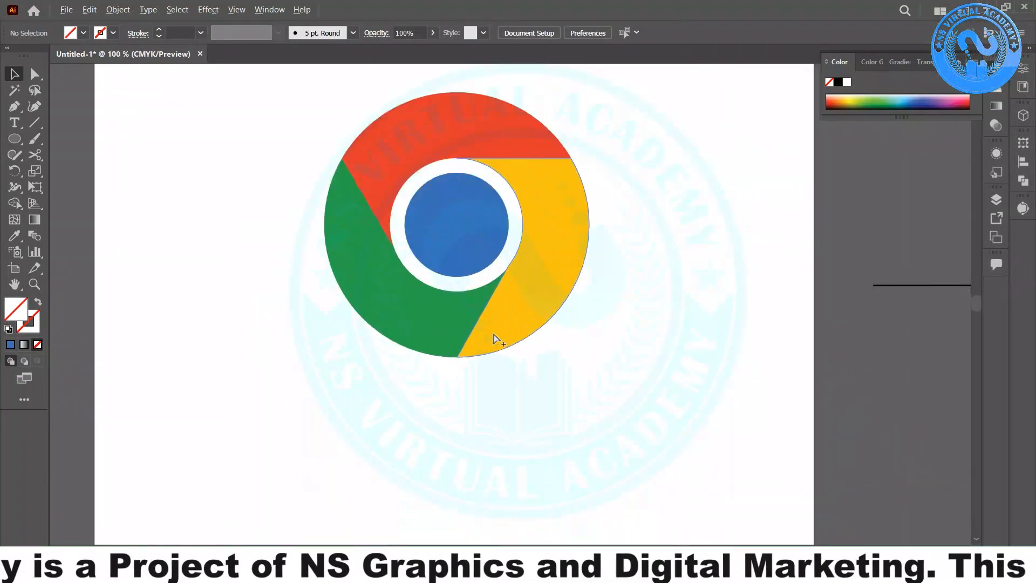
{"action": "scroll", "coordinate": [494, 334], "scroll_direction": "up", "scroll_amount": 1}
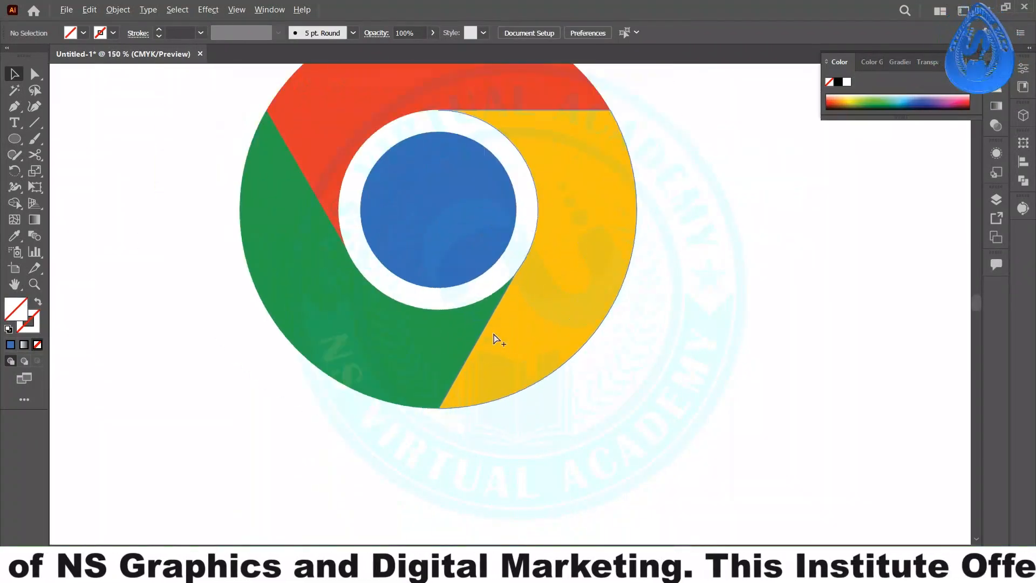
{"action": "scroll", "coordinate": [685, 247], "scroll_direction": "up", "scroll_amount": 3}
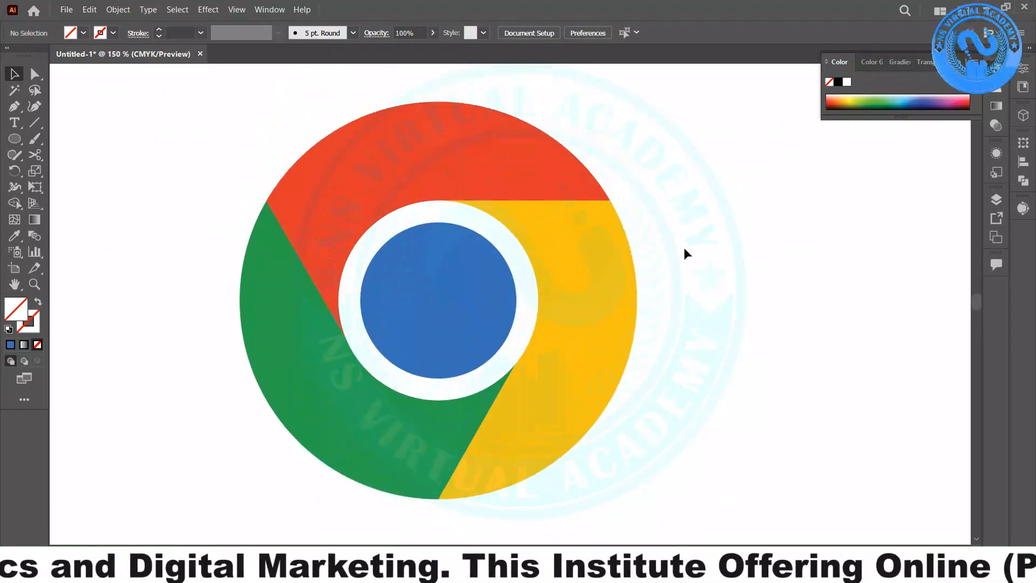
{"action": "scroll", "coordinate": [684, 247], "scroll_direction": "down", "scroll_amount": 2}
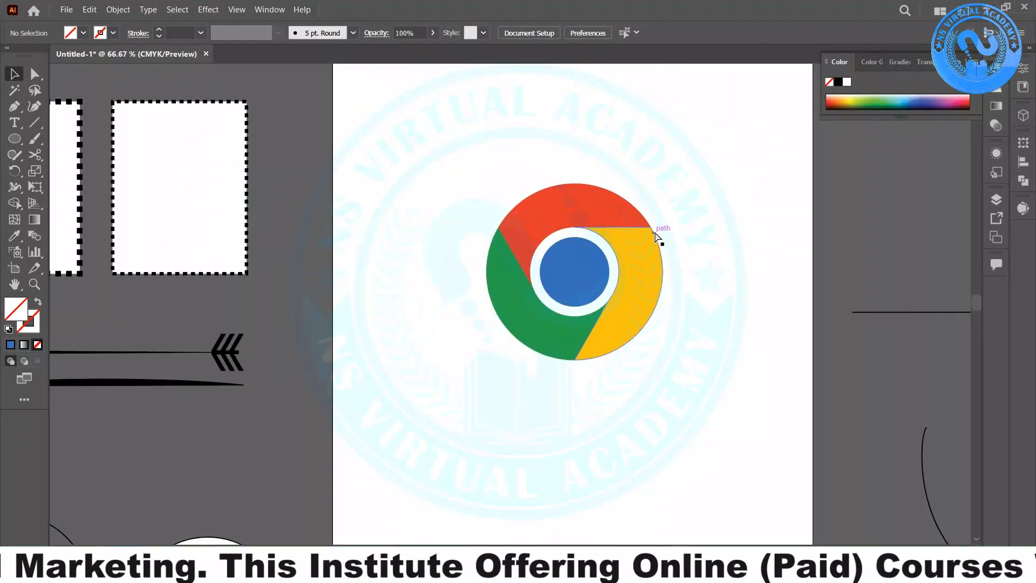
- Switch to the browser with the Google image results for chrome
{"action": "key", "text": "alt+Tab"}
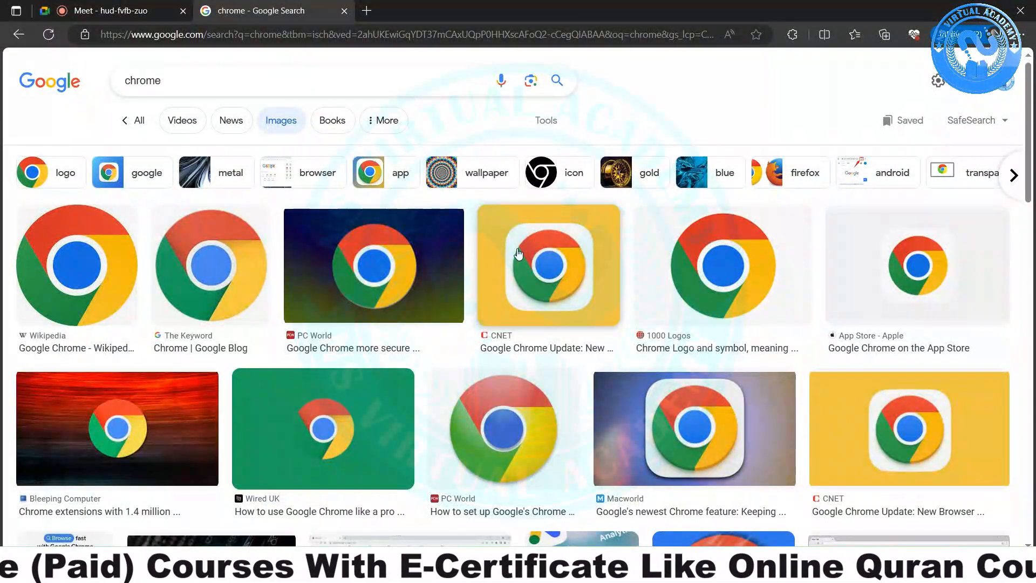
- Close the Google image results for chrome and switch back to Illustrator
{"action": "scroll", "coordinate": [519, 253], "scroll_direction": "down", "scroll_amount": 2}
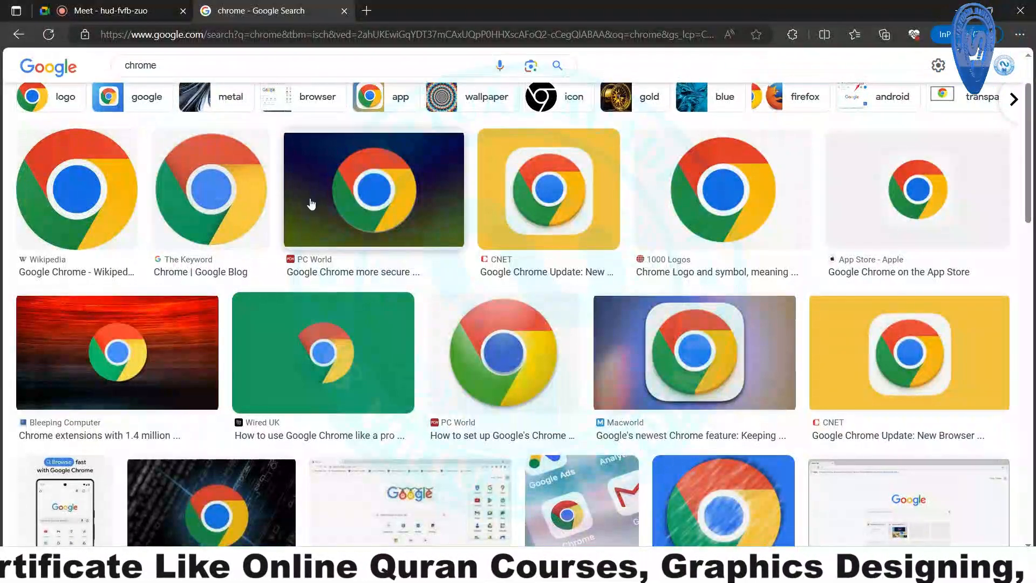
{"action": "scroll", "coordinate": [311, 204], "scroll_direction": "down", "scroll_amount": 5}
{"action": "scroll", "coordinate": [308, 207], "scroll_direction": "down", "scroll_amount": 3}
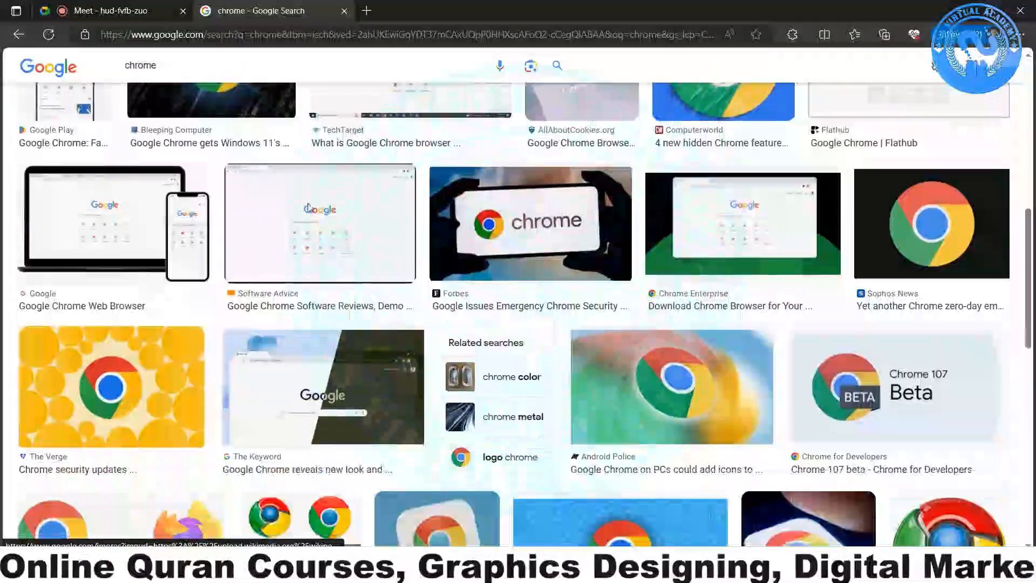
{"action": "scroll", "coordinate": [308, 207], "scroll_direction": "down", "scroll_amount": 3}
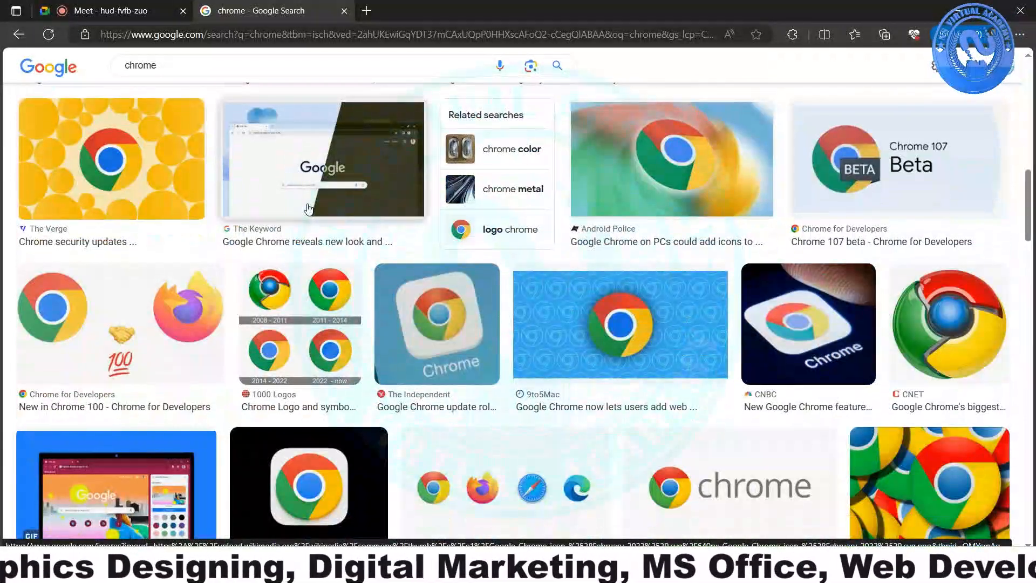
{"action": "scroll", "coordinate": [308, 209], "scroll_direction": "down", "scroll_amount": 1}
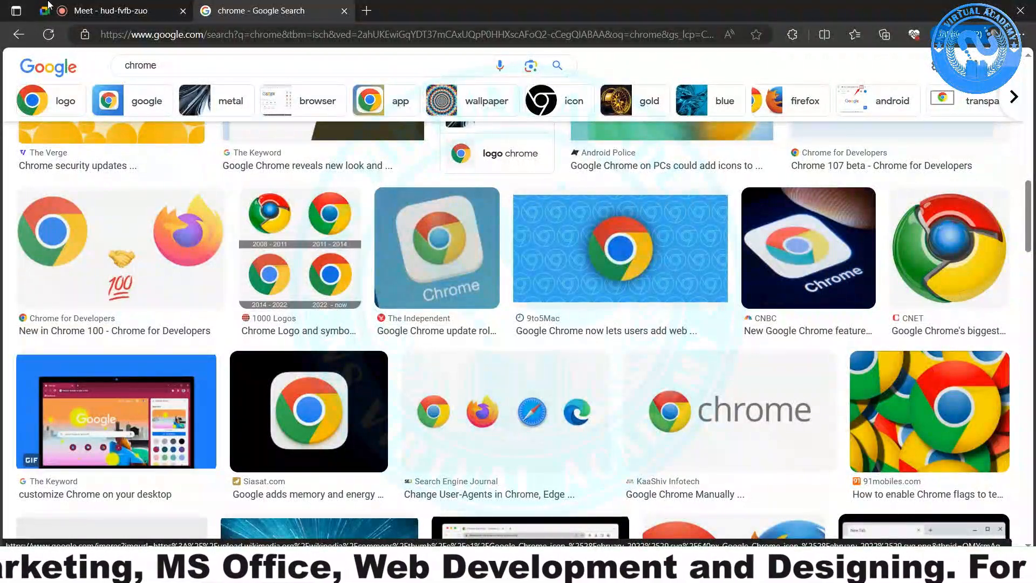
{"action": "left_click", "coordinate": [344, 11]}
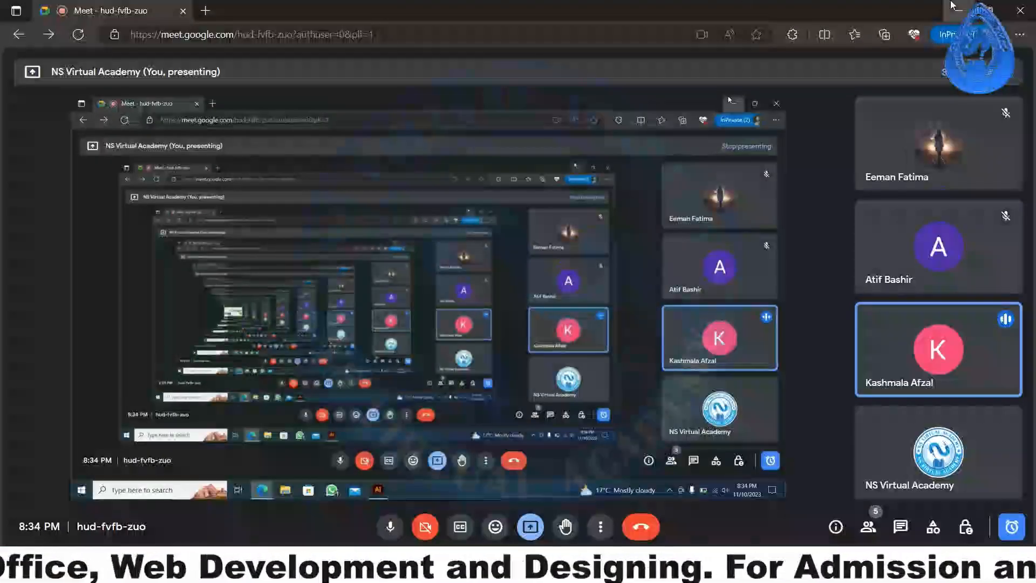
{"action": "key", "text": "alt+Tab"}
- Ungroup the recreated Chrome logo on the artboard and deselect its parts
{"action": "left_click", "coordinate": [532, 232]}
{"action": "right_click", "coordinate": [533, 234]}
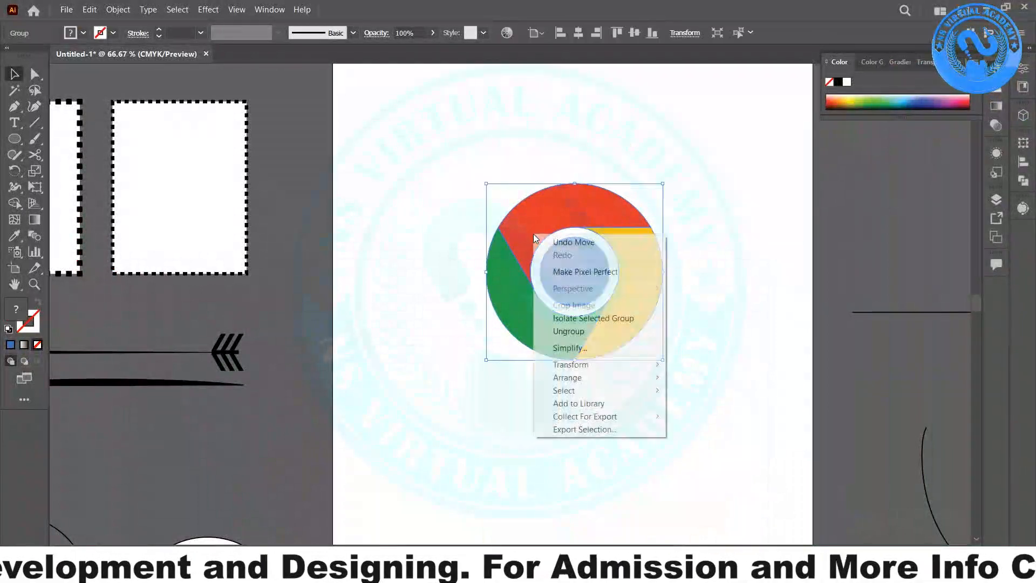
{"action": "left_click", "coordinate": [630, 332]}
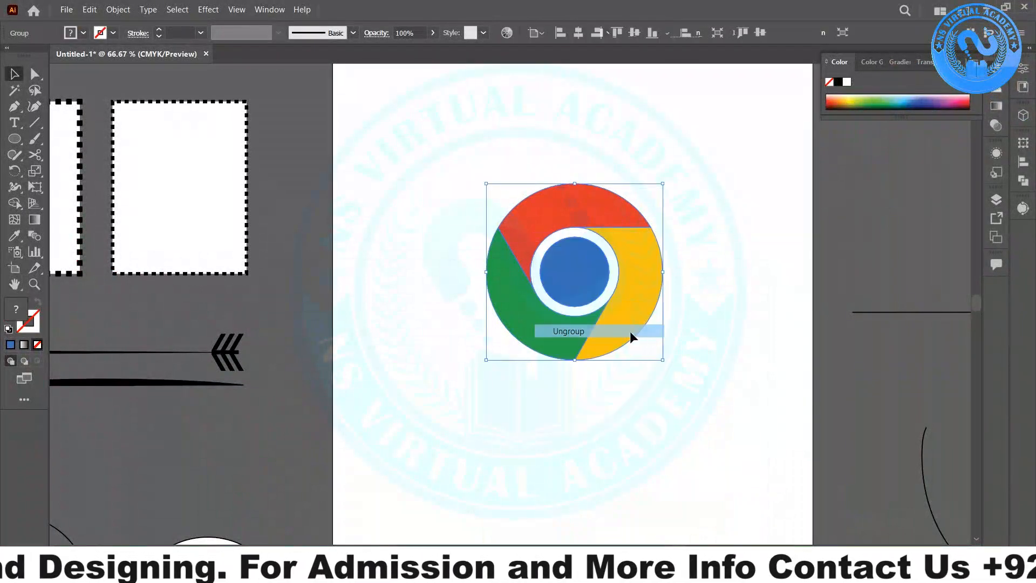
{"action": "left_click", "coordinate": [740, 351]}
- Group all parts of the Chrome logo into one object and deselect it
{"action": "left_click_drag", "start_coordinate": [674, 152], "coordinate": [563, 342]}
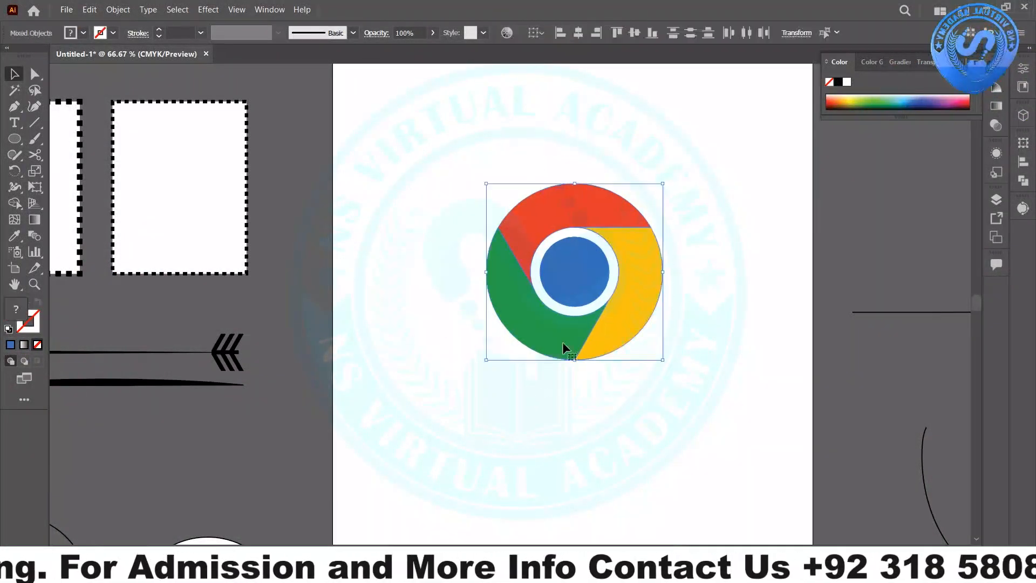
{"action": "right_click", "coordinate": [572, 263]}
{"action": "left_click", "coordinate": [666, 352]}
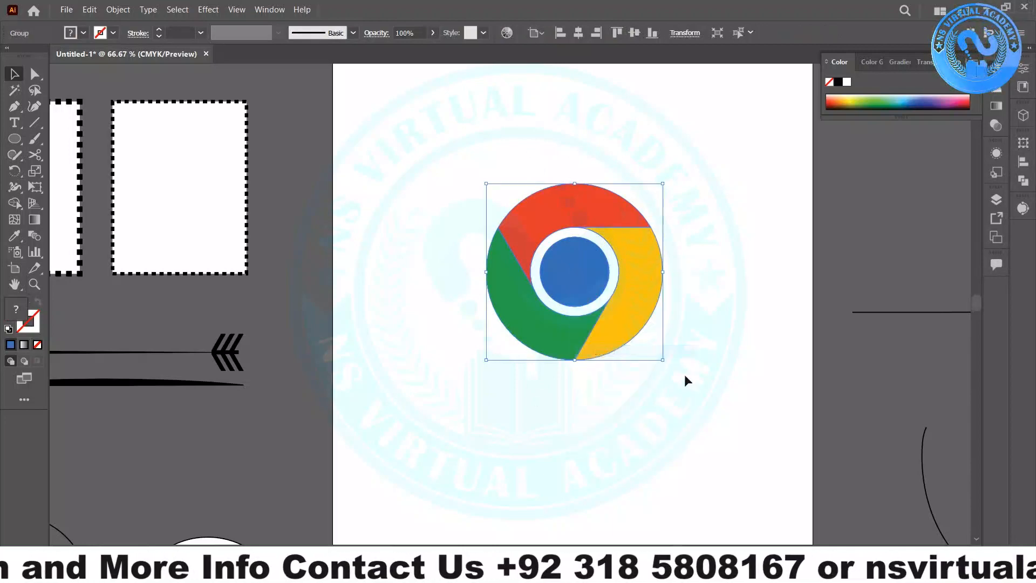
{"action": "left_click", "coordinate": [684, 429]}
- Break the regrouped Chrome logo apart again into separate shapes and clear the selection
{"action": "left_click", "coordinate": [522, 218]}
{"action": "right_click", "coordinate": [559, 266]}
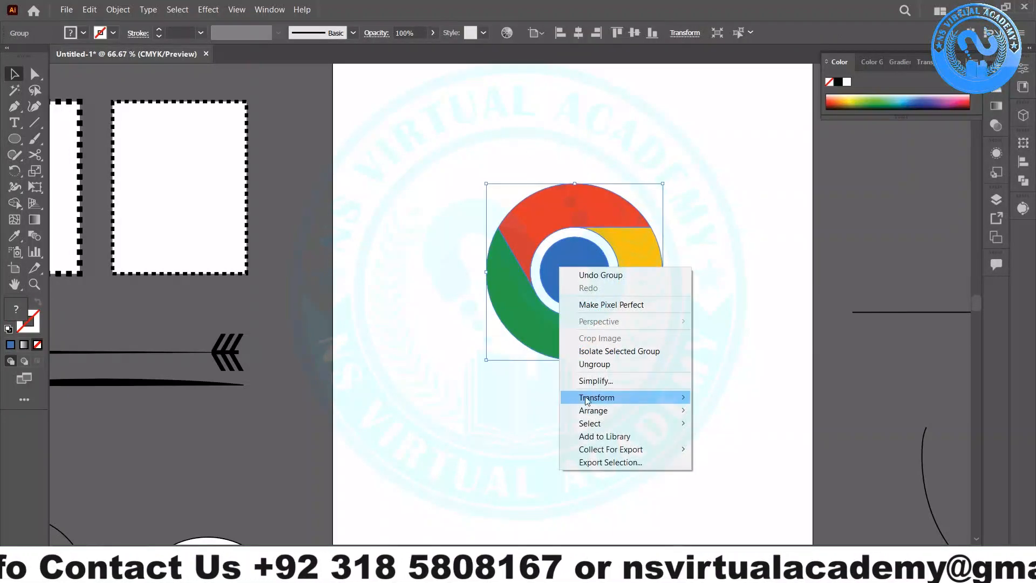
{"action": "left_click", "coordinate": [590, 364]}
{"action": "left_click", "coordinate": [578, 398]}
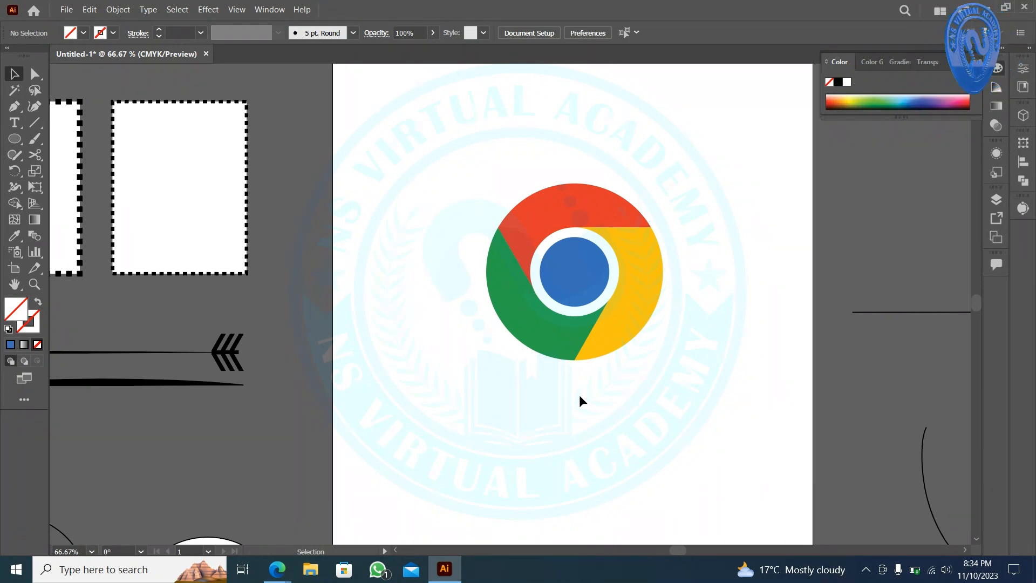
{"action": "key", "text": "alt+Tab"}
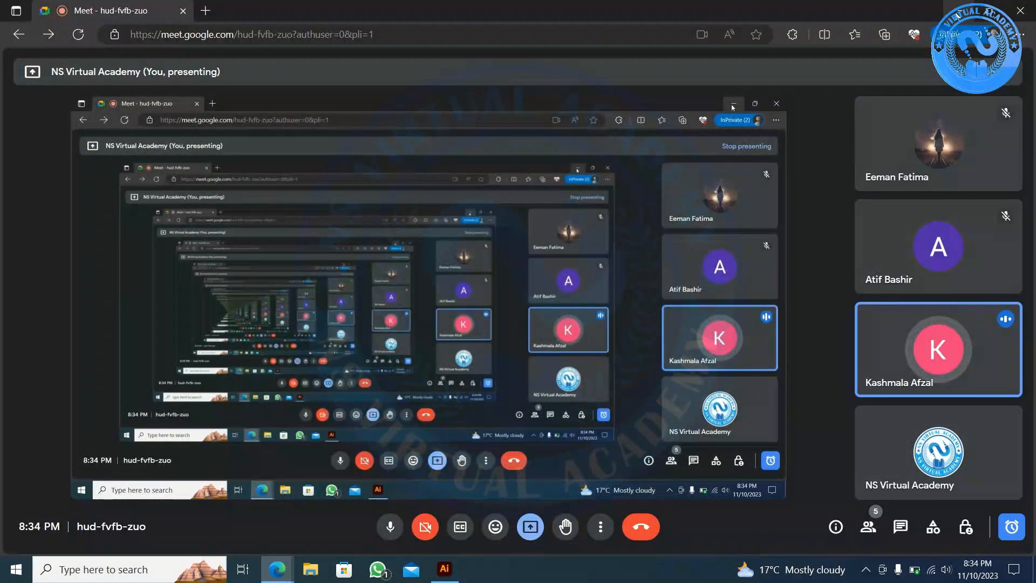
{"action": "left_click", "coordinate": [958, 13]}
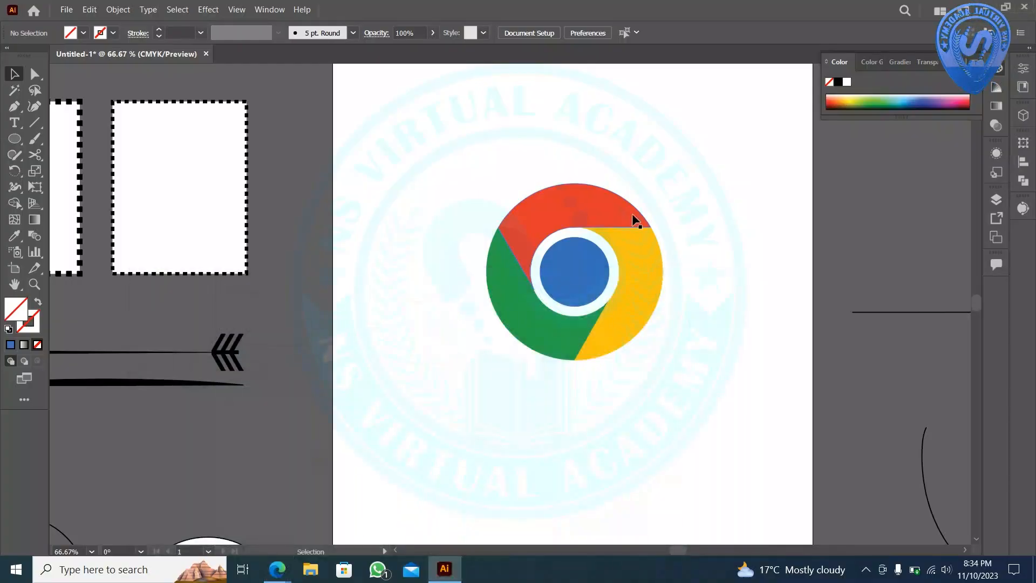
{"action": "left_click_drag", "start_coordinate": [724, 144], "coordinate": [484, 364]}
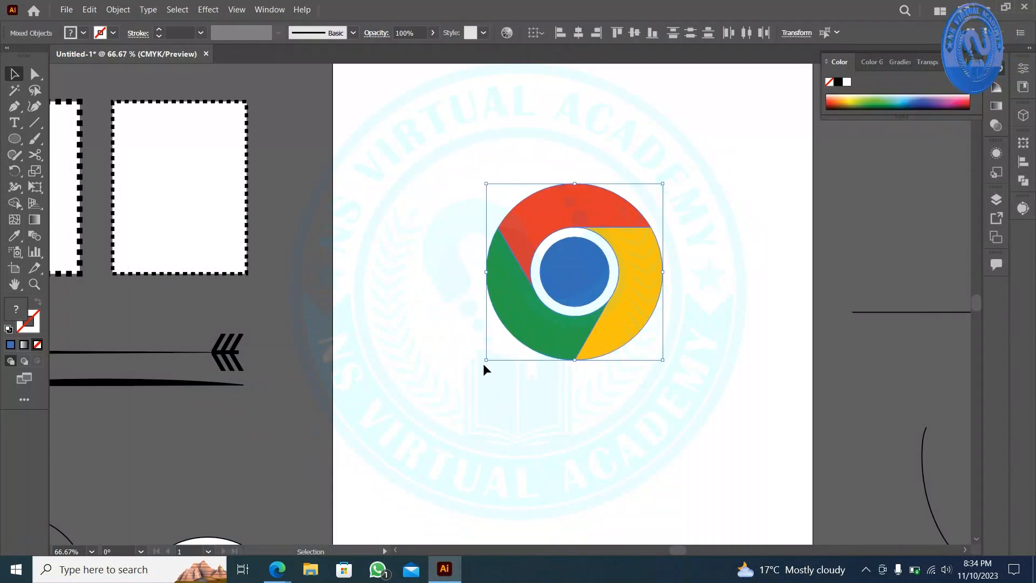
{"action": "right_click", "coordinate": [552, 206]}
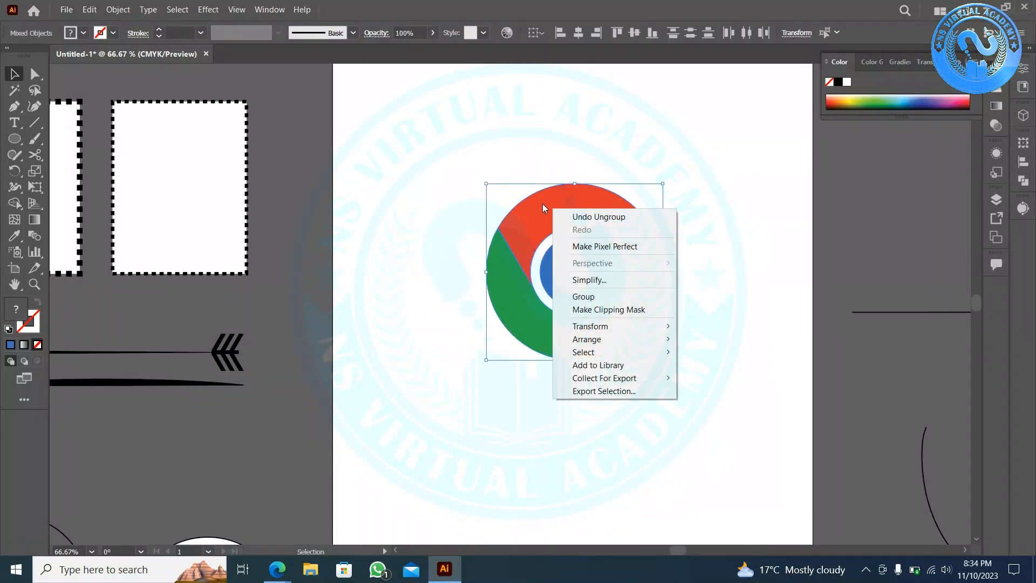
{"action": "left_click", "coordinate": [520, 276]}
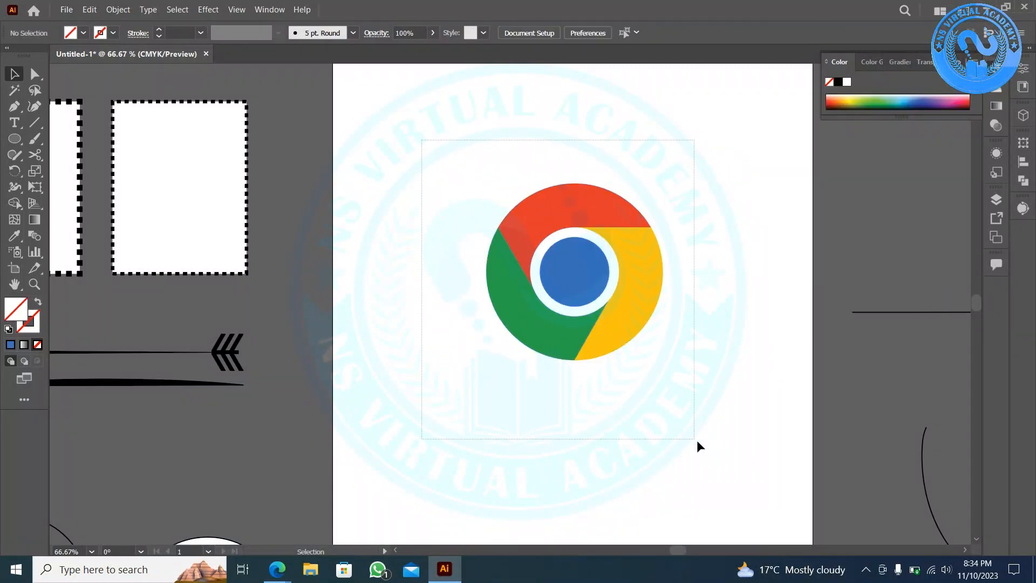
- Try to lock the selected Chrome logo shapes with the Lock Selection command
{"action": "left_click", "coordinate": [90, 9]}
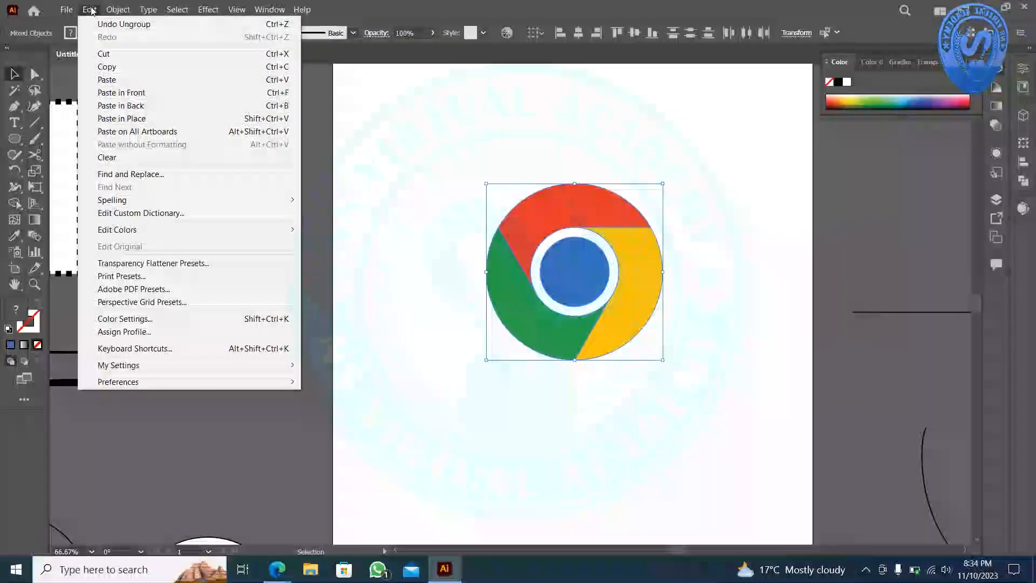
{"action": "mouse_move", "coordinate": [109, 5]}
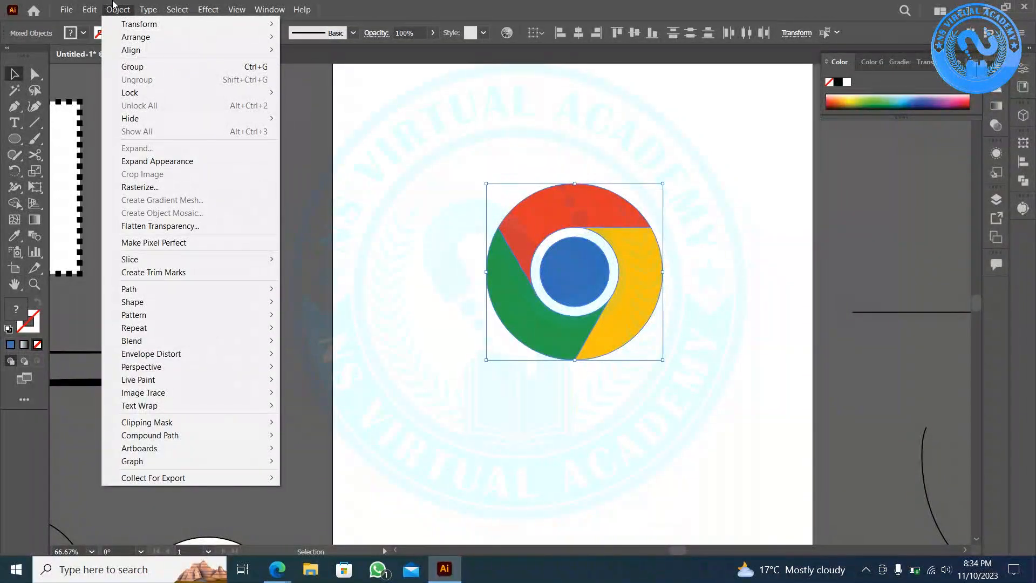
{"action": "mouse_move", "coordinate": [159, 95]}
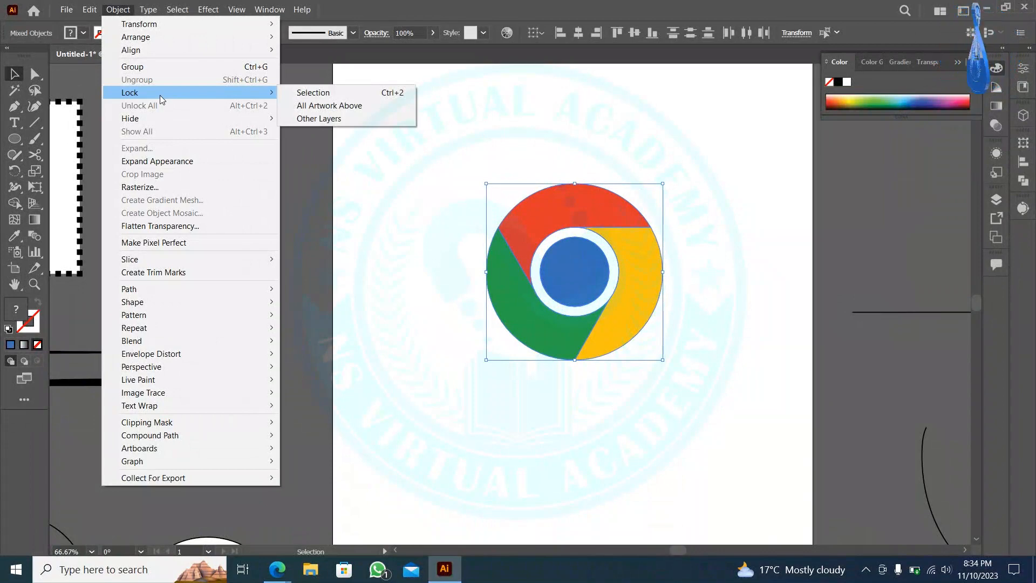
{"action": "left_click", "coordinate": [361, 92]}
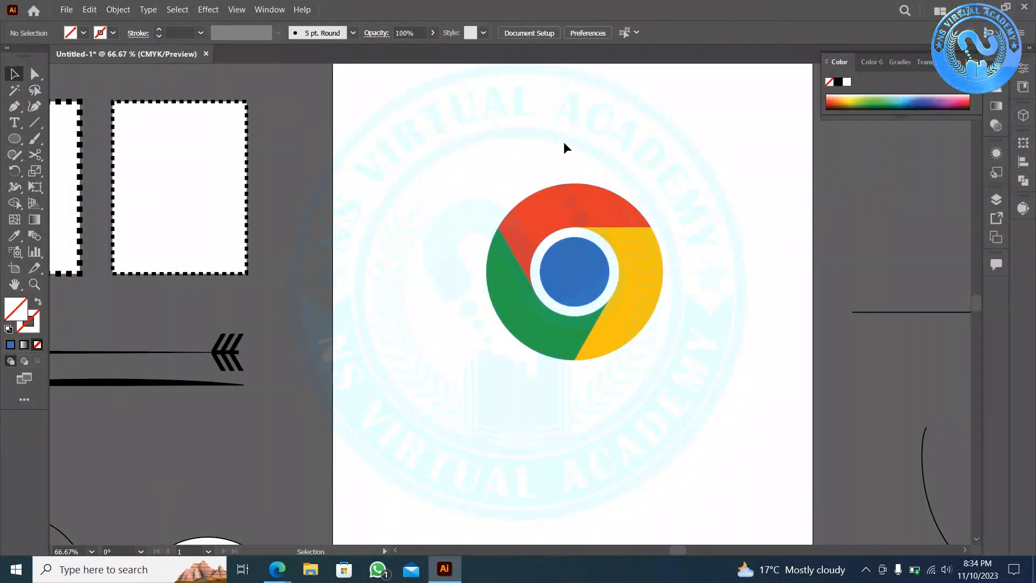
{"action": "left_click_drag", "start_coordinate": [739, 171], "coordinate": [370, 446]}
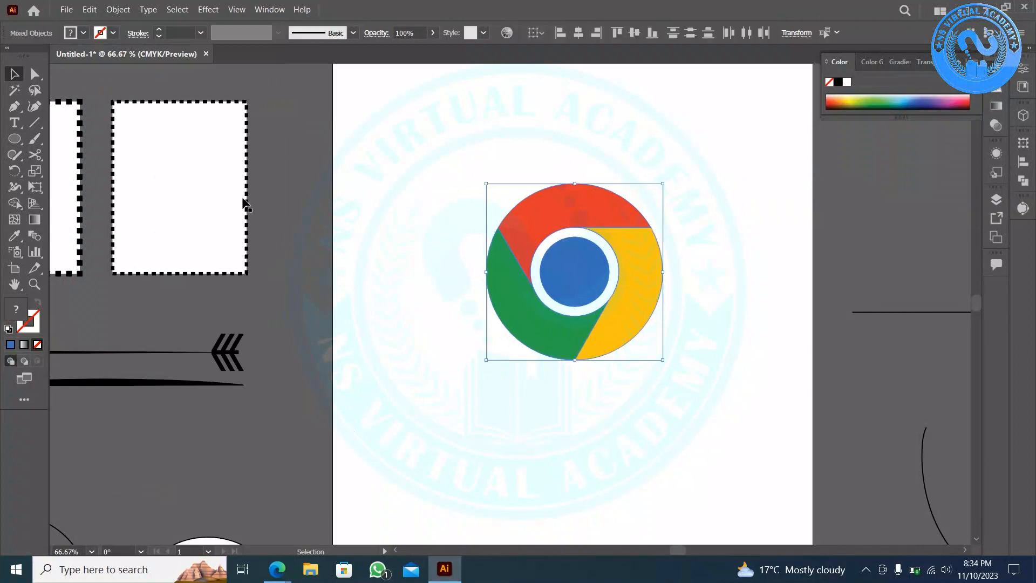
{"action": "left_click", "coordinate": [113, 11]}
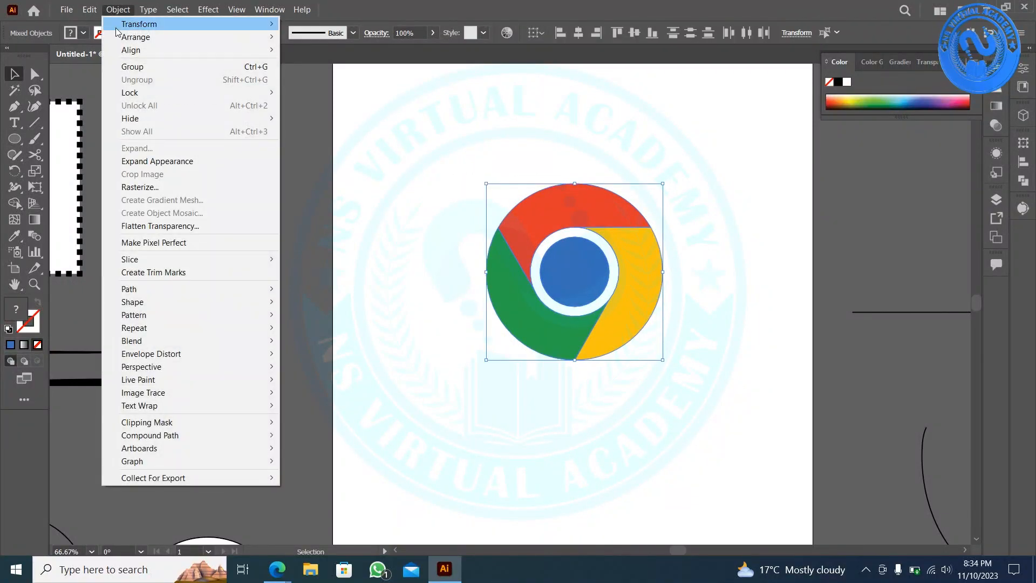
{"action": "mouse_move", "coordinate": [130, 93]}
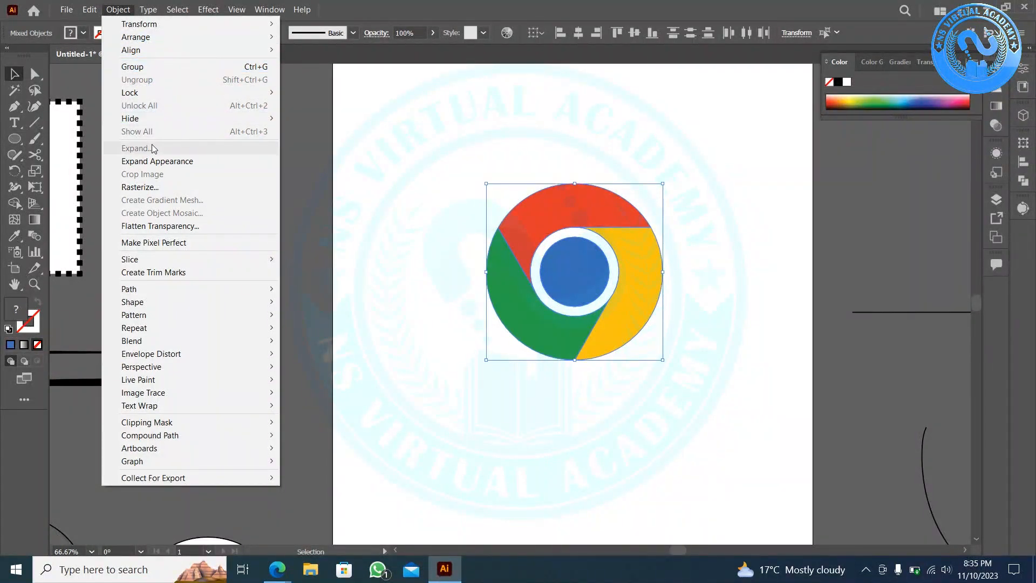
{"action": "left_click", "coordinate": [435, 129]}
{"action": "left_click", "coordinate": [434, 125]}
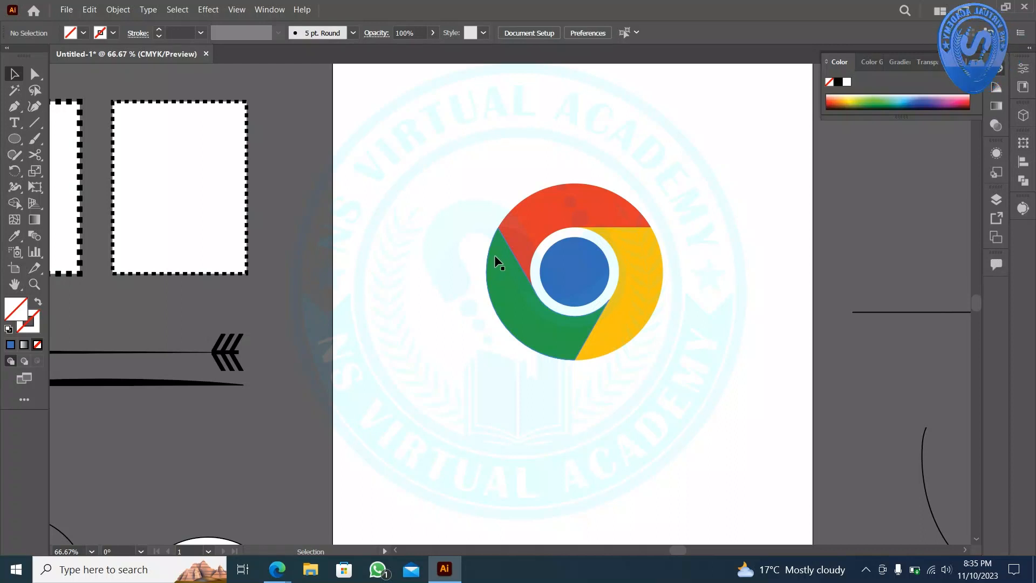
{"action": "mouse_move", "coordinate": [449, 580]}
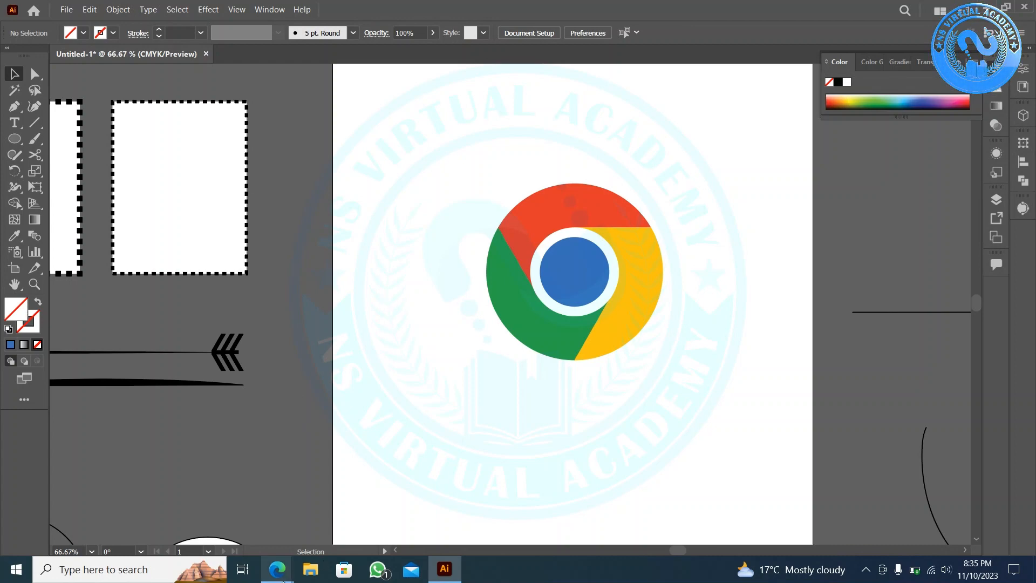
{"action": "left_click", "coordinate": [123, 519]}
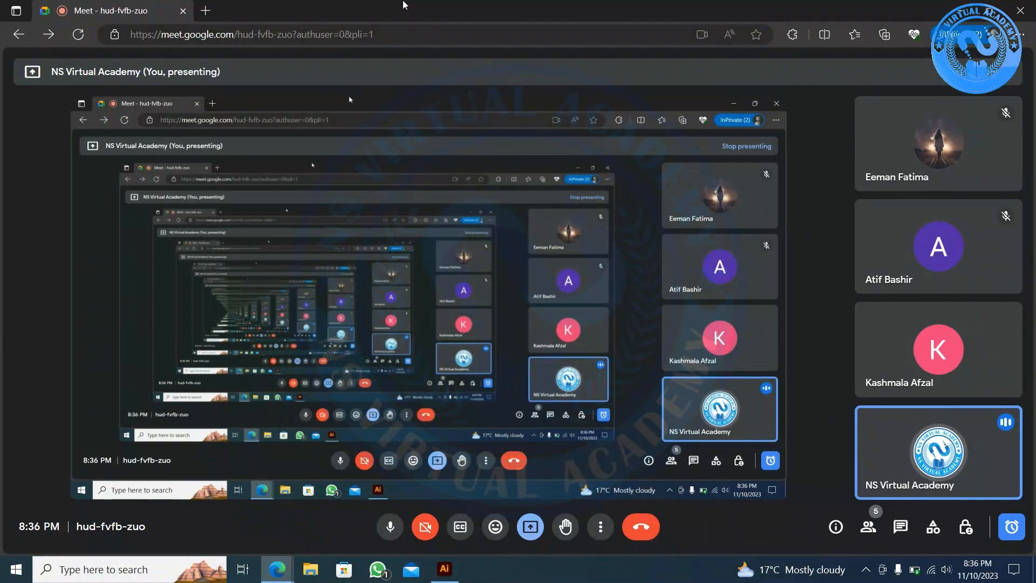
{"action": "key", "text": "alt+Tab"}
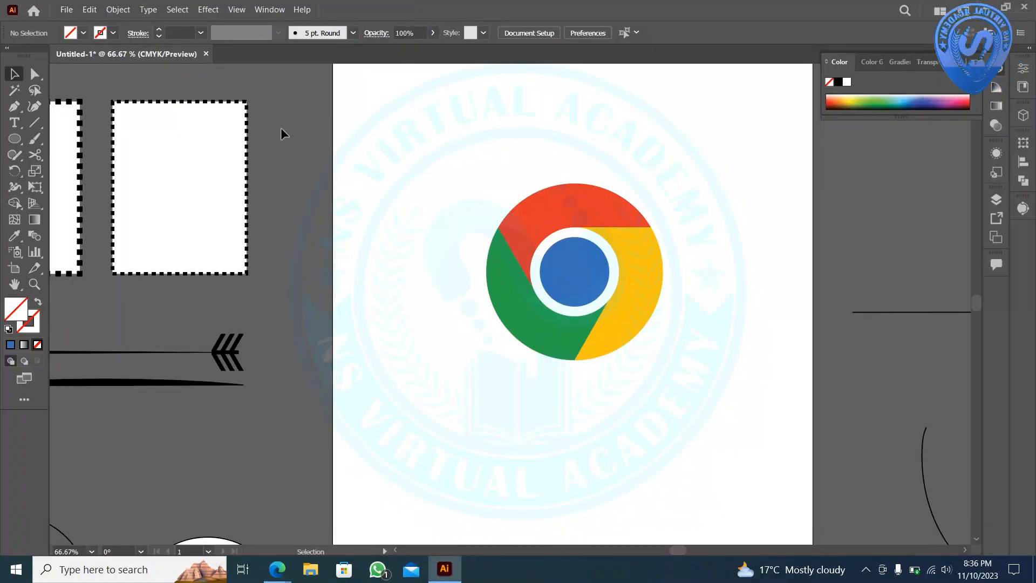
- Select all parts of the Chrome logo and open their stroke options
{"action": "left_click_drag", "start_coordinate": [397, 132], "coordinate": [700, 431]}
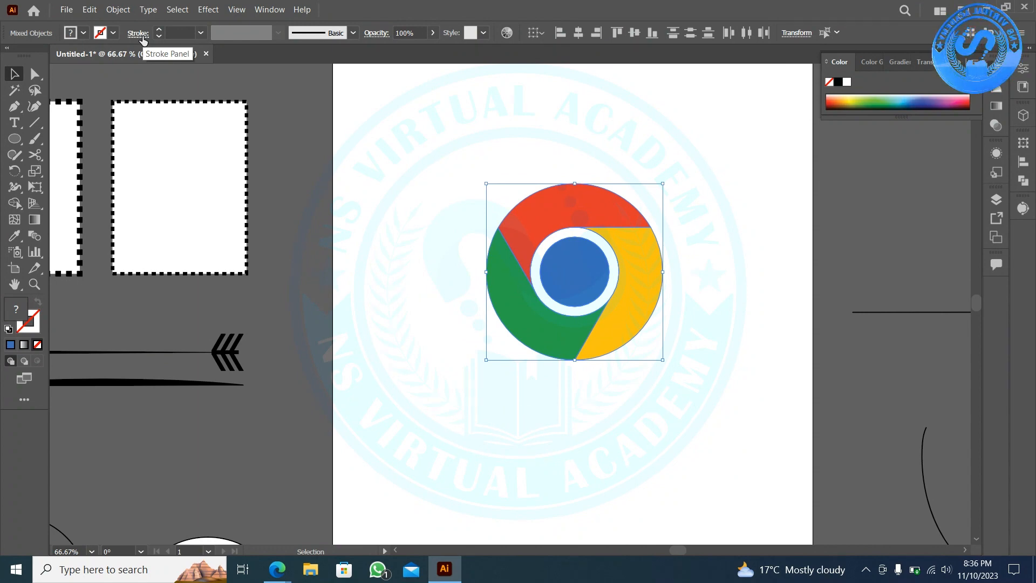
{"action": "mouse_move", "coordinate": [272, 564]}
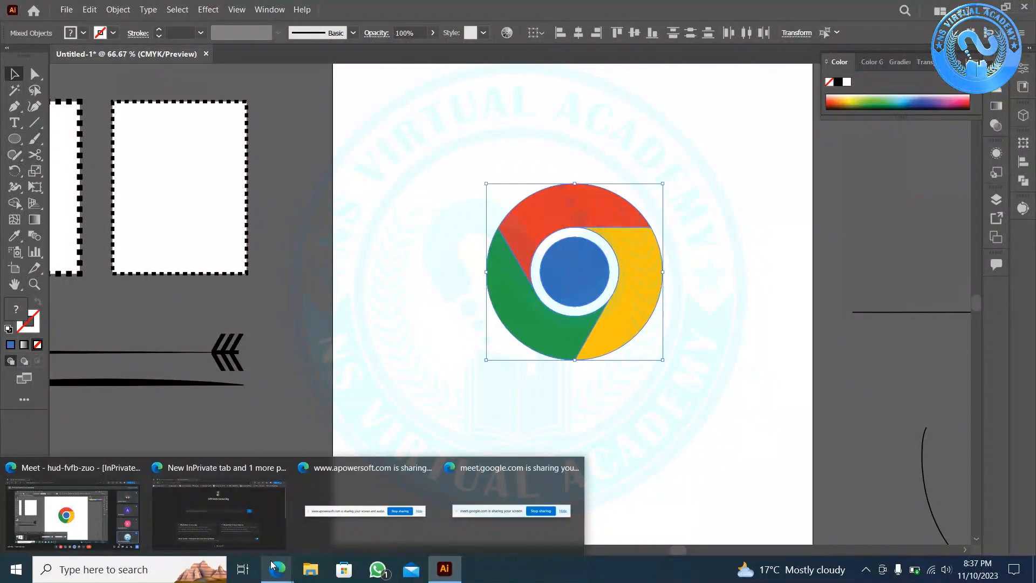
{"action": "left_click", "coordinate": [138, 33]}
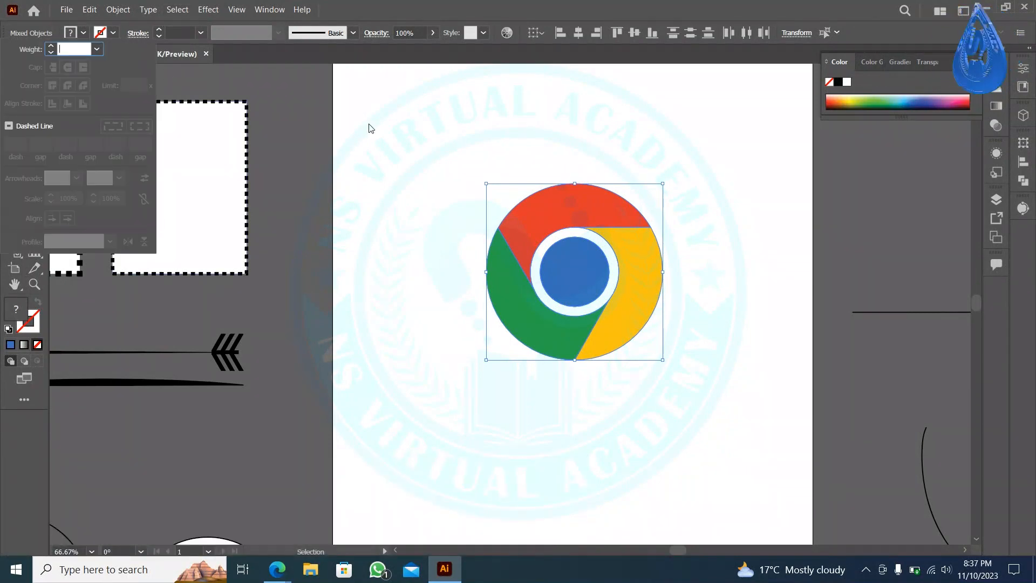
- Select the white rectangle with the dashed outline nearest the artboard and show the Stroke panel
{"action": "left_click", "coordinate": [139, 180]}
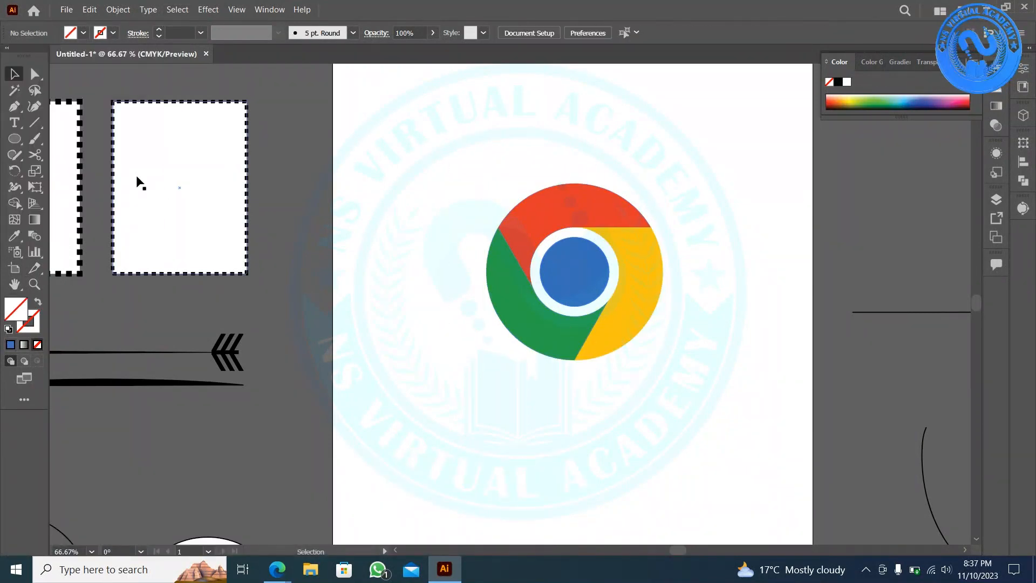
{"action": "left_click", "coordinate": [138, 33]}
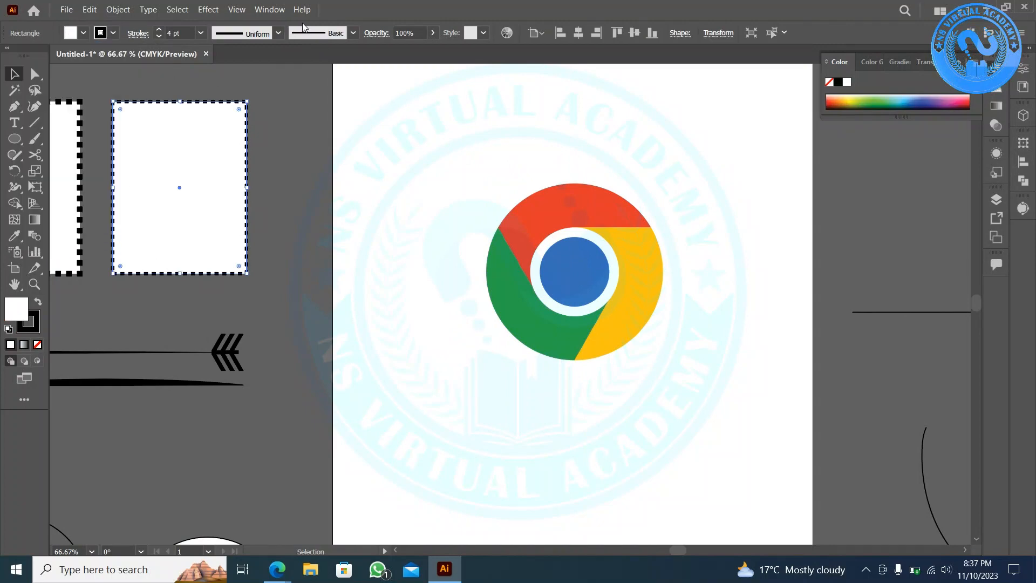
{"action": "left_click", "coordinate": [262, 11]}
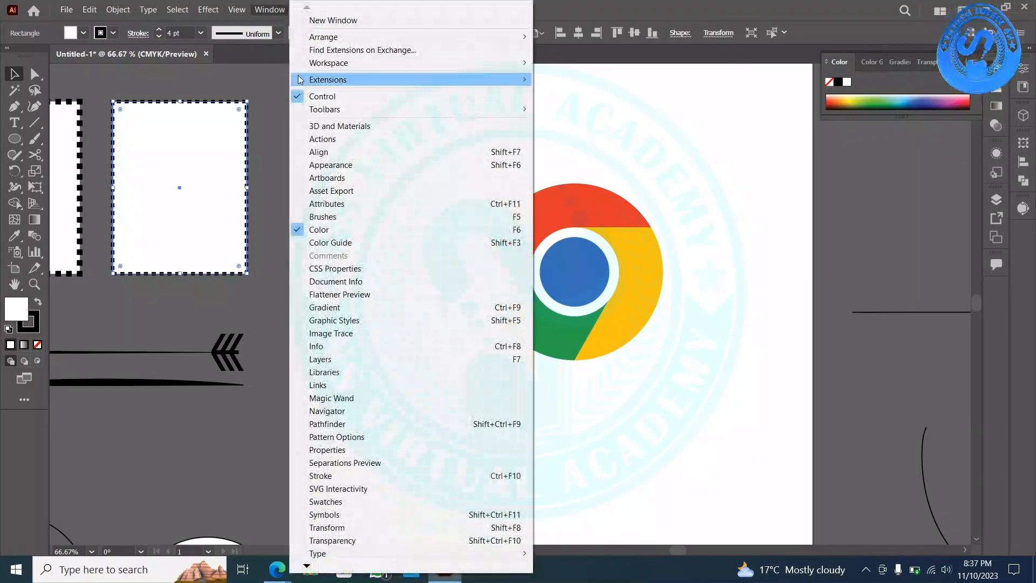
{"action": "left_click", "coordinate": [412, 476]}
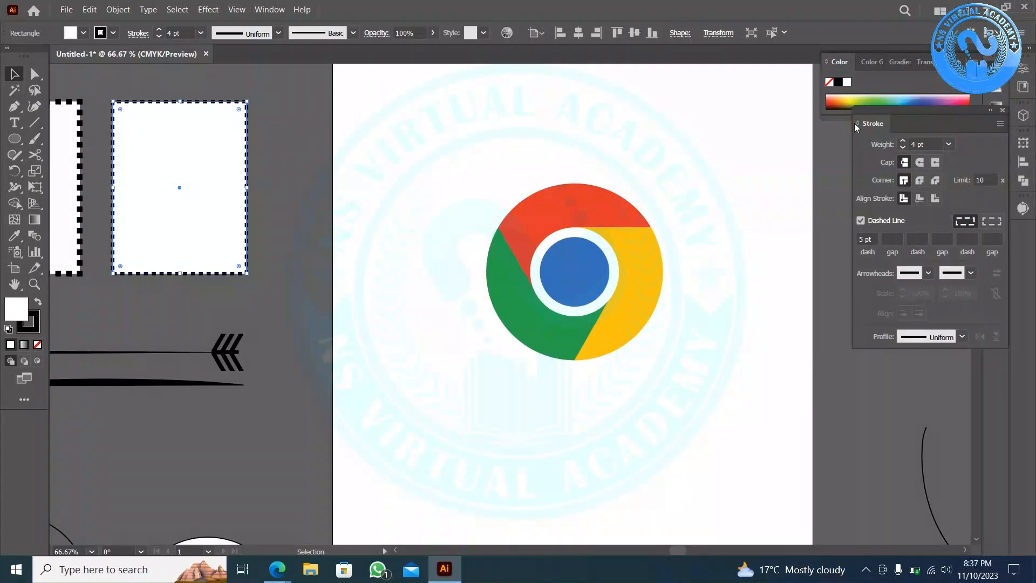
- Collapse the Color panel group, dock the Stroke panel as an icon below the Comments icon, and deselect the rectangle
{"action": "mouse_move", "coordinate": [870, 127]}
{"action": "left_mouse_down"}
{"action": "mouse_move", "coordinate": [924, 86]}
{"action": "mouse_move", "coordinate": [891, 71]}
{"action": "mouse_move", "coordinate": [955, 169]}
{"action": "mouse_move", "coordinate": [975, 127]}
{"action": "left_mouse_up"}
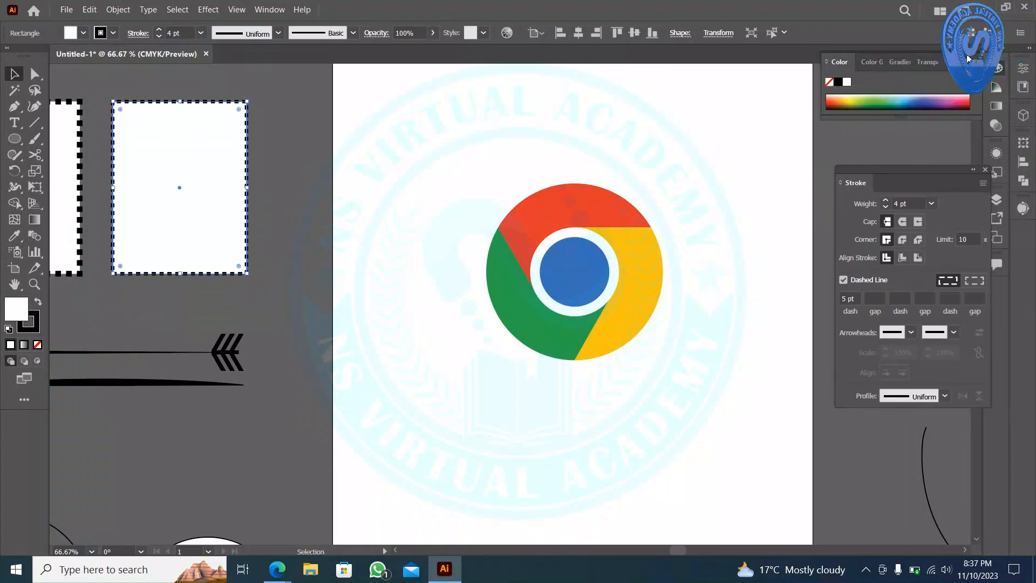
{"action": "left_click", "coordinate": [960, 60]}
{"action": "mouse_move", "coordinate": [870, 186]}
{"action": "left_mouse_down"}
{"action": "mouse_move", "coordinate": [934, 115]}
{"action": "mouse_move", "coordinate": [977, 111]}
{"action": "mouse_move", "coordinate": [990, 276]}
{"action": "left_mouse_up"}
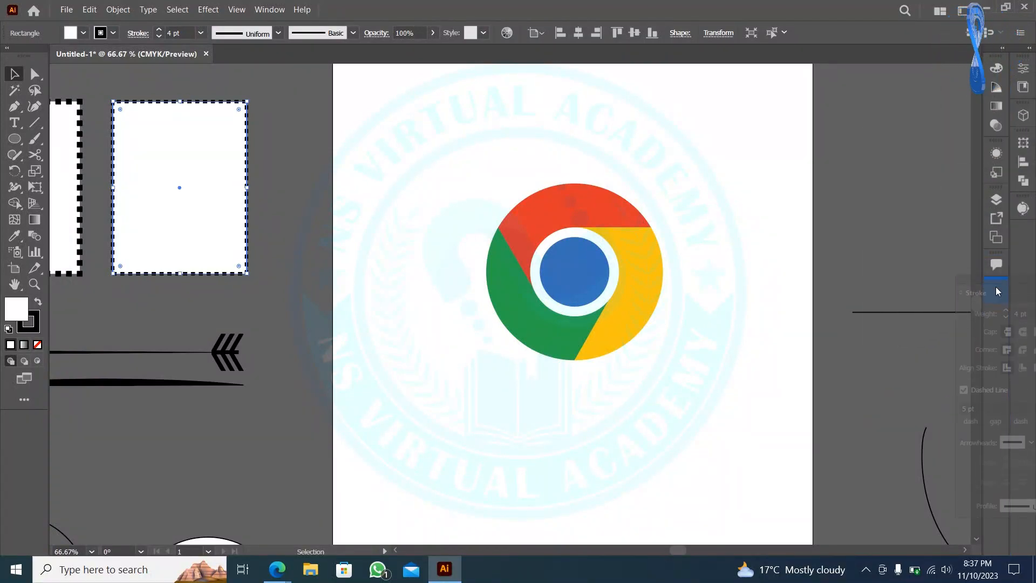
{"action": "left_click", "coordinate": [885, 237]}
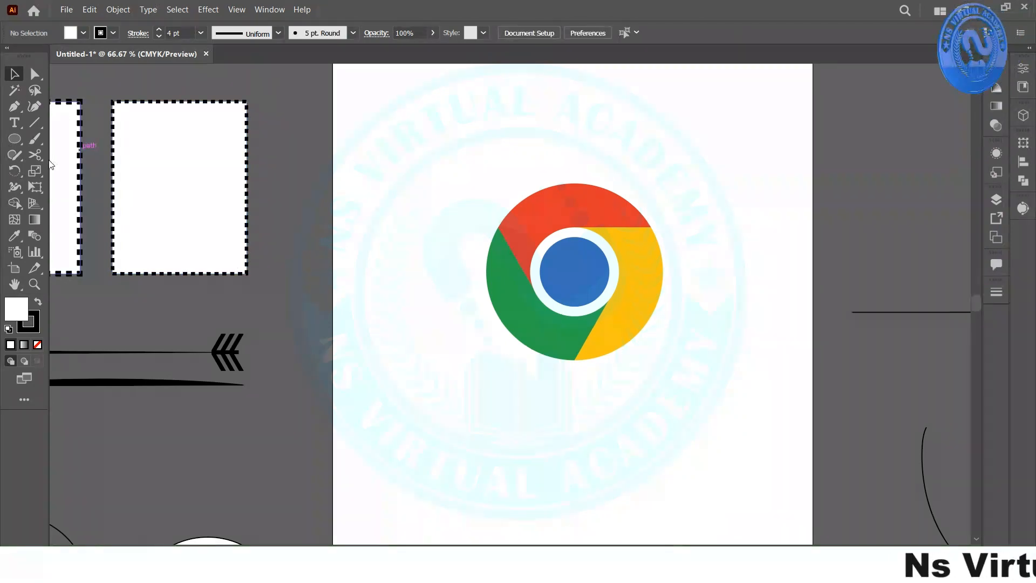
- Select all parts of the Chrome logo and switch to the Google Meet call in the browser
{"action": "left_click", "coordinate": [270, 11]}
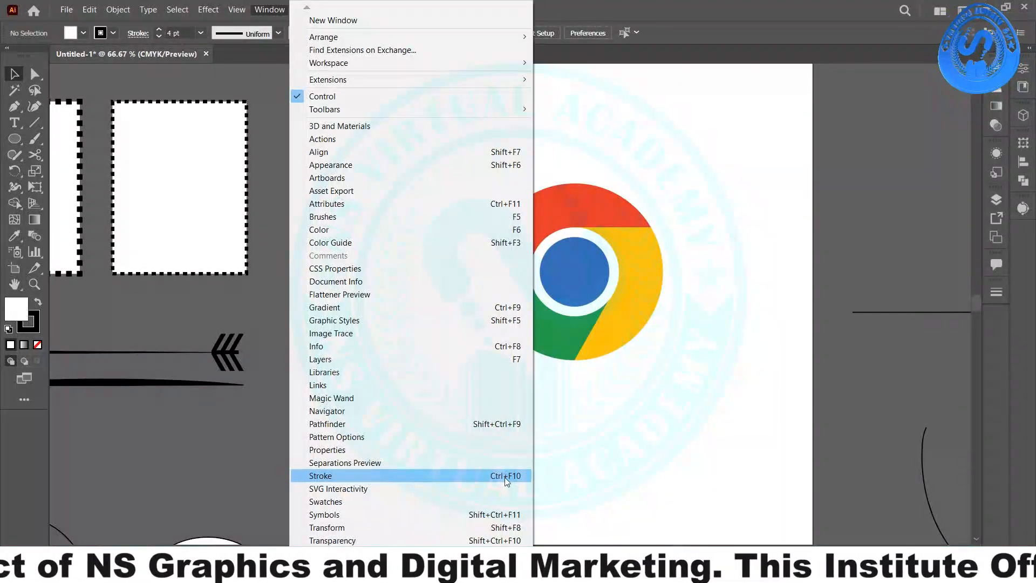
{"action": "left_click", "coordinate": [664, 388]}
{"action": "left_click_drag", "start_coordinate": [680, 383], "coordinate": [406, 140]}
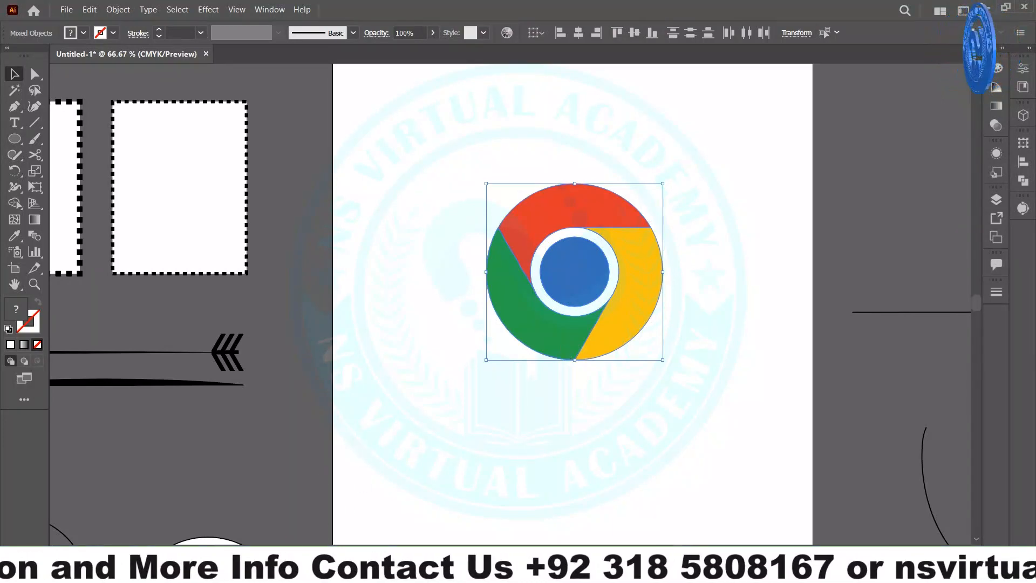
{"action": "left_click", "coordinate": [106, 522]}
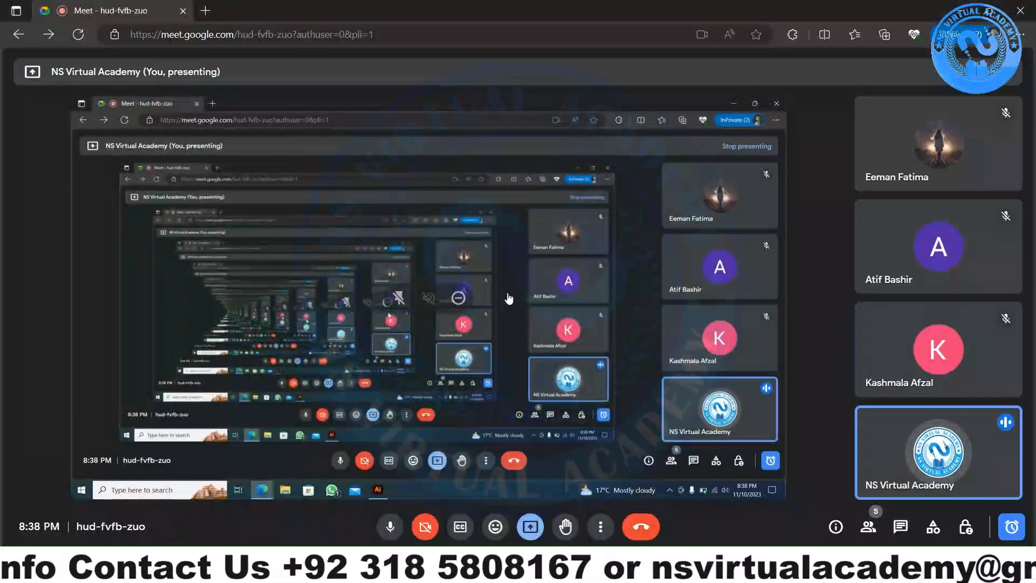